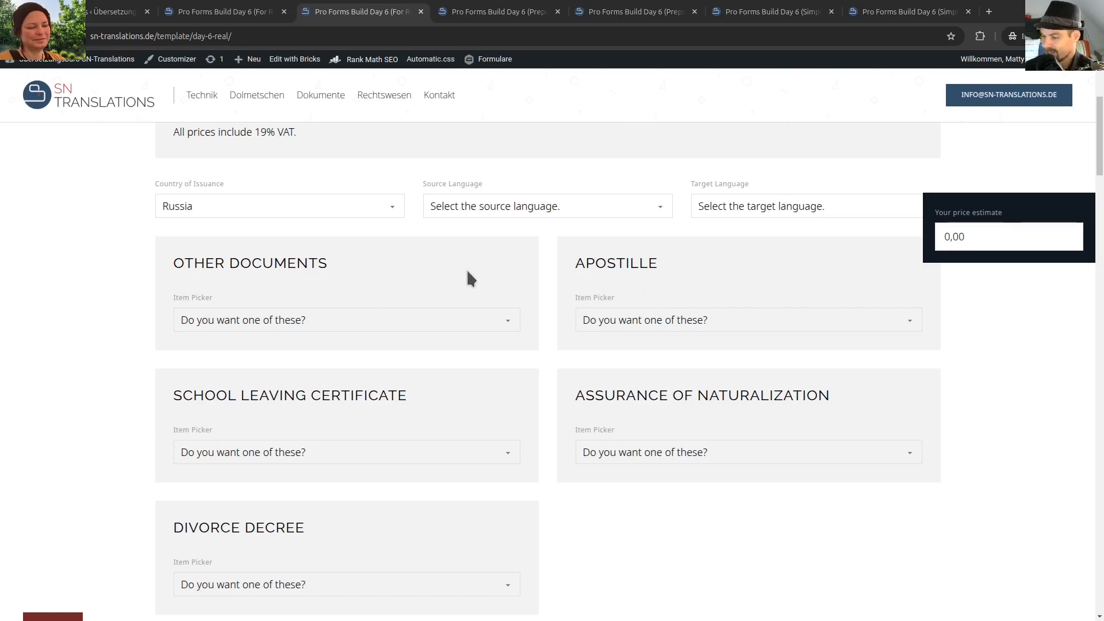
Test the Country of Issuance field with Not applicable and Russia, resetting it to the placeholder at the end
left_click(248, 212)
left_click(234, 230)
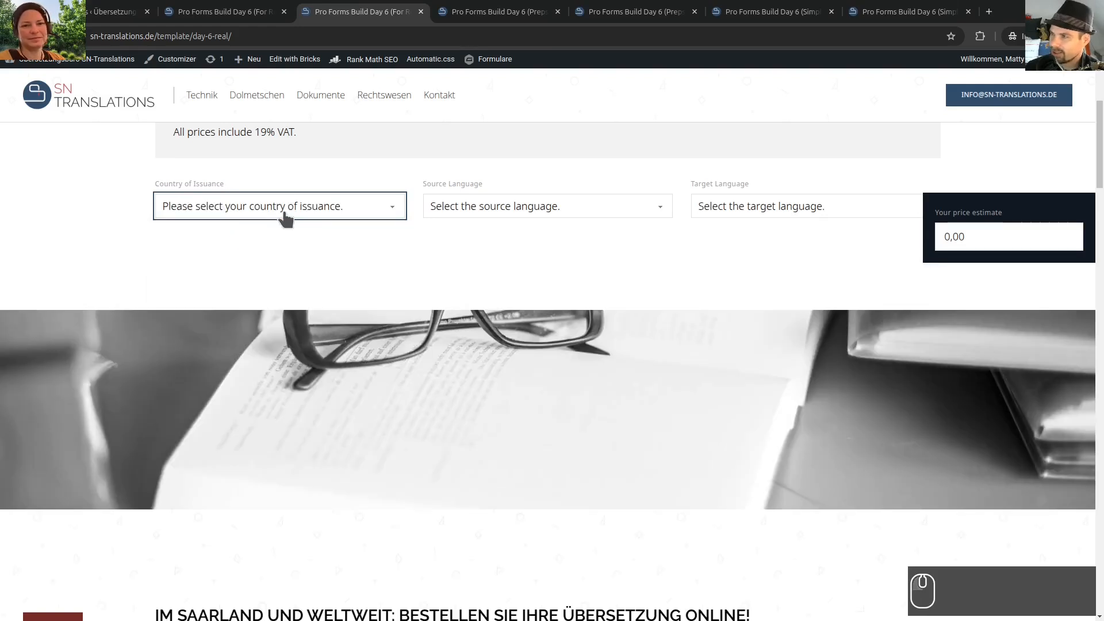
left_click(286, 216)
left_click(233, 266)
left_click(275, 212)
left_click(260, 303)
left_click(247, 213)
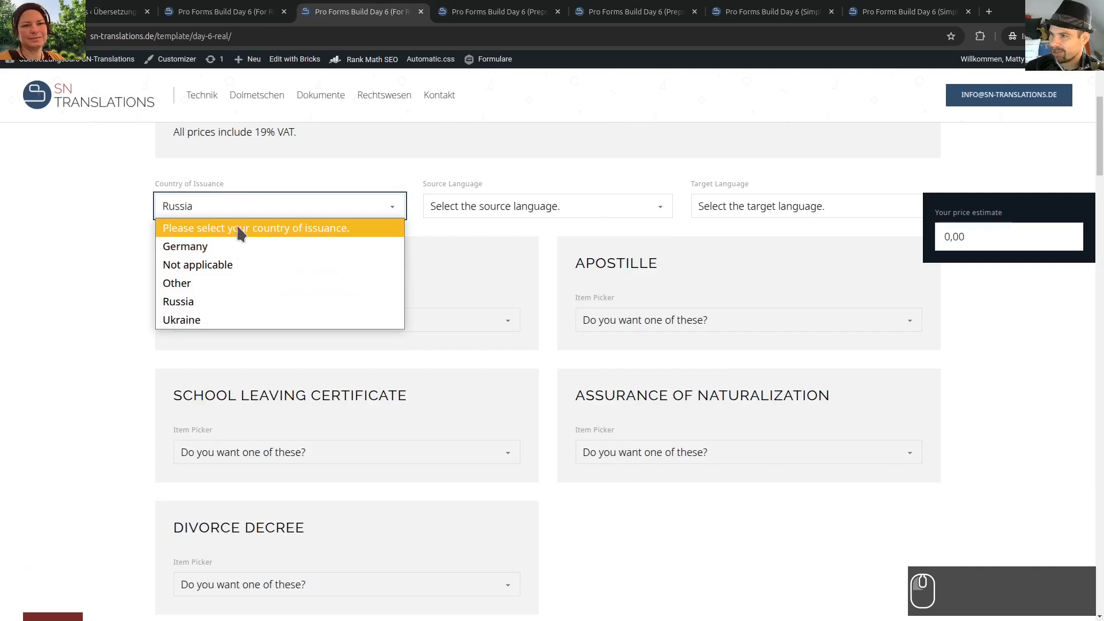
left_click(238, 229)
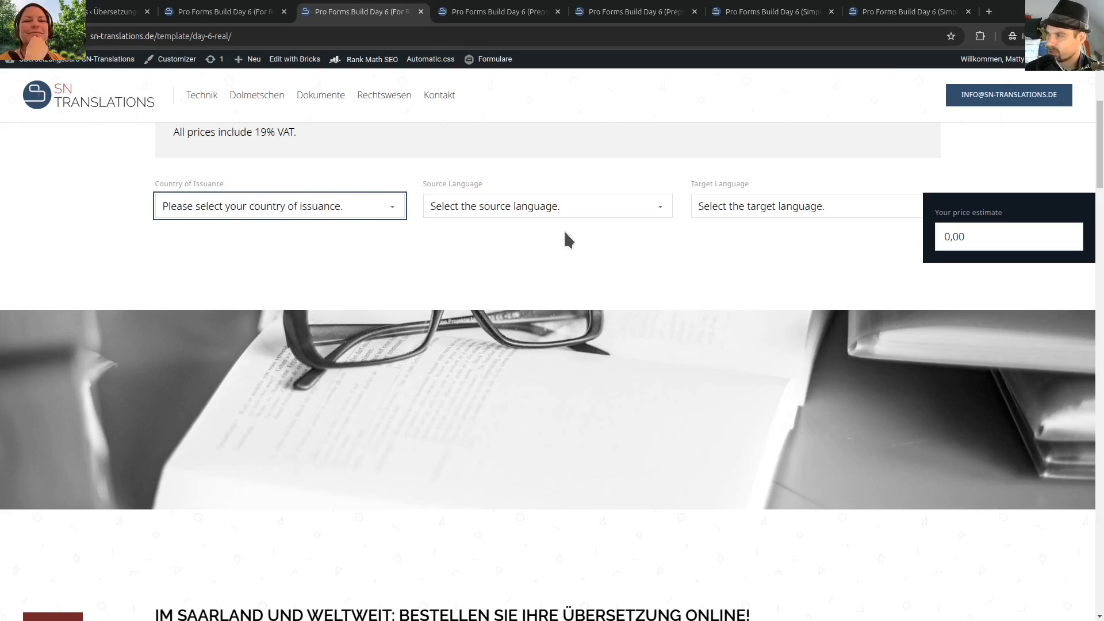
Compare the live day-6-real form with its template in the builder, ending on the live page
scroll(688, 270, "up", 5)
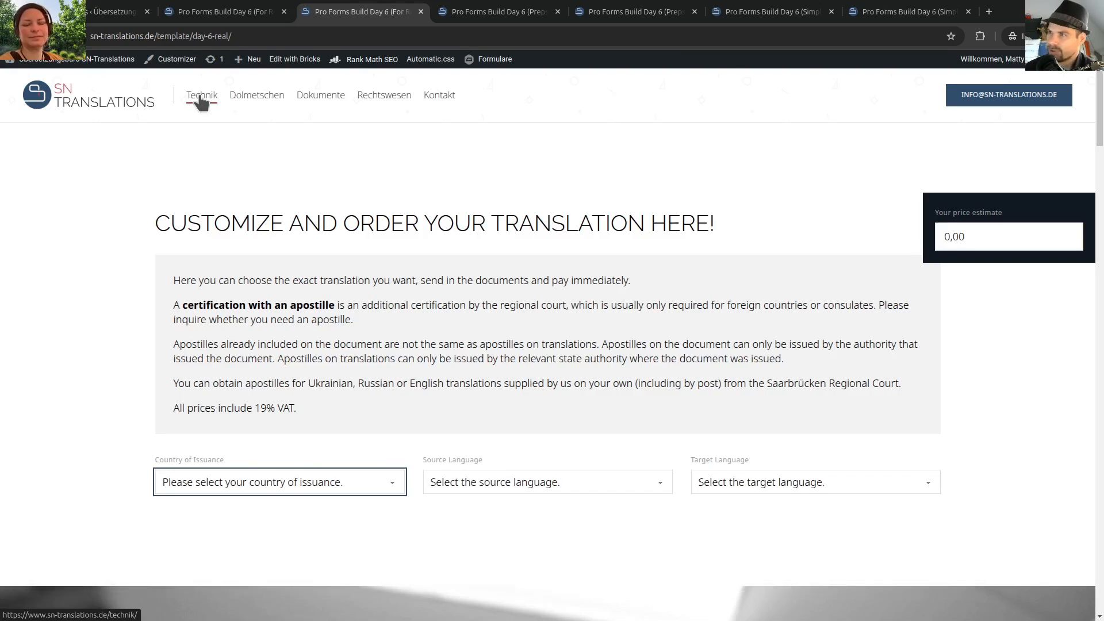
left_click(241, 8)
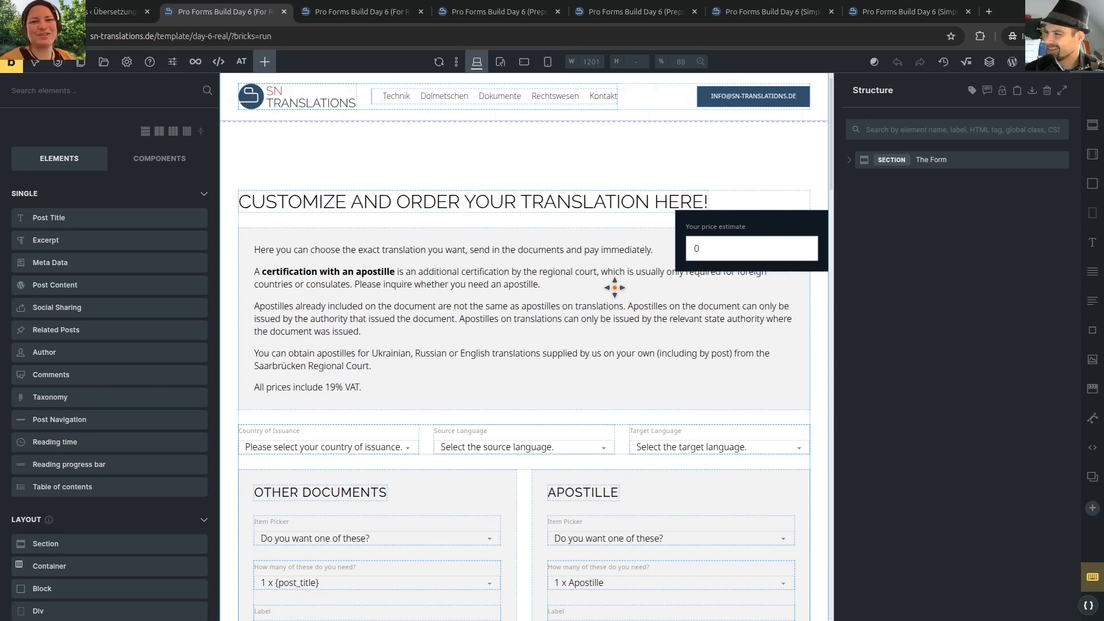
scroll(493, 299, "up", 1)
left_click(364, 8)
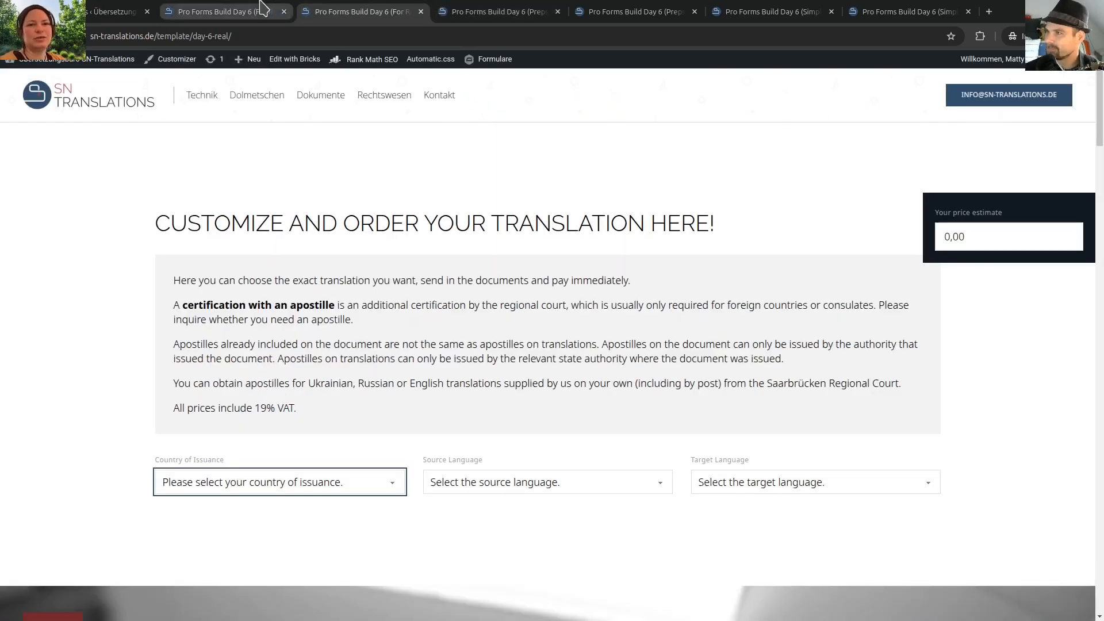
Move the two day-6-real tabs behind the other browser tabs and open the pro-forms-build-day-6-preps template in the builder
left_click_drag(250, 6, 914, 11)
left_click_drag(234, 6, 891, 16)
left_click(230, 11)
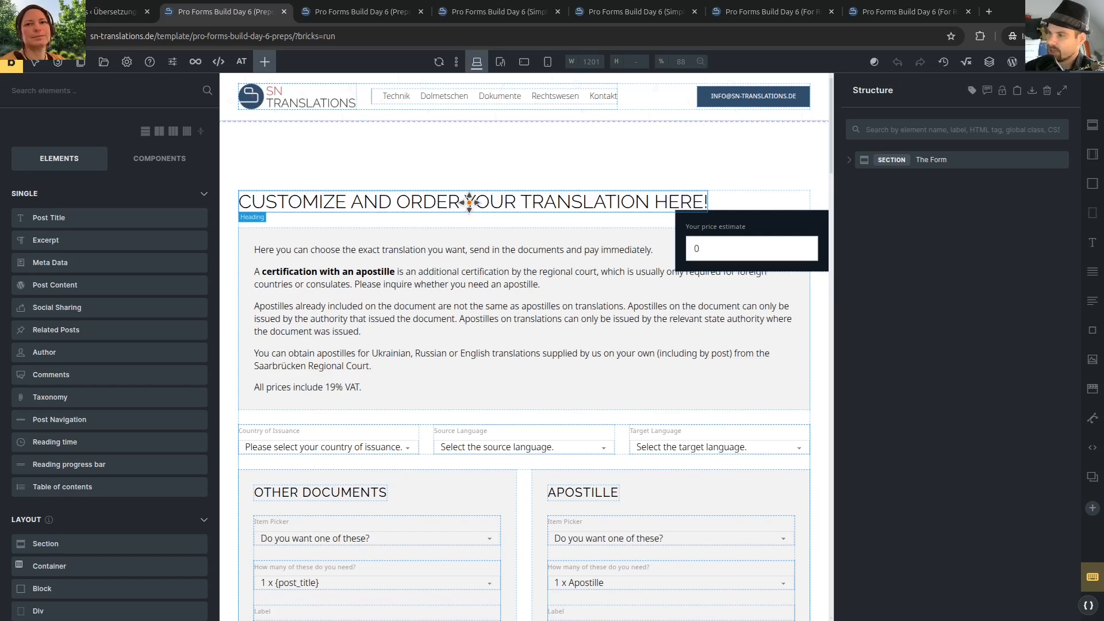
On the live preps page, test the country of issuance with Other, Ukraine and Not applicable, finally resetting it to the placeholder
left_click(397, 12)
scroll(332, 307, "down", 3)
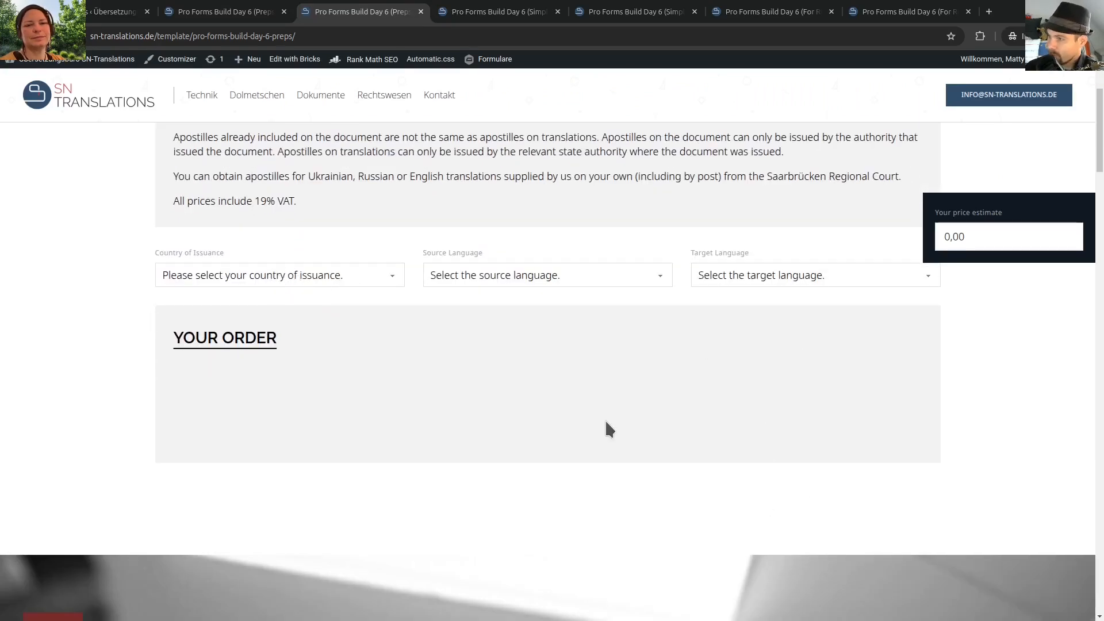
left_click(364, 277)
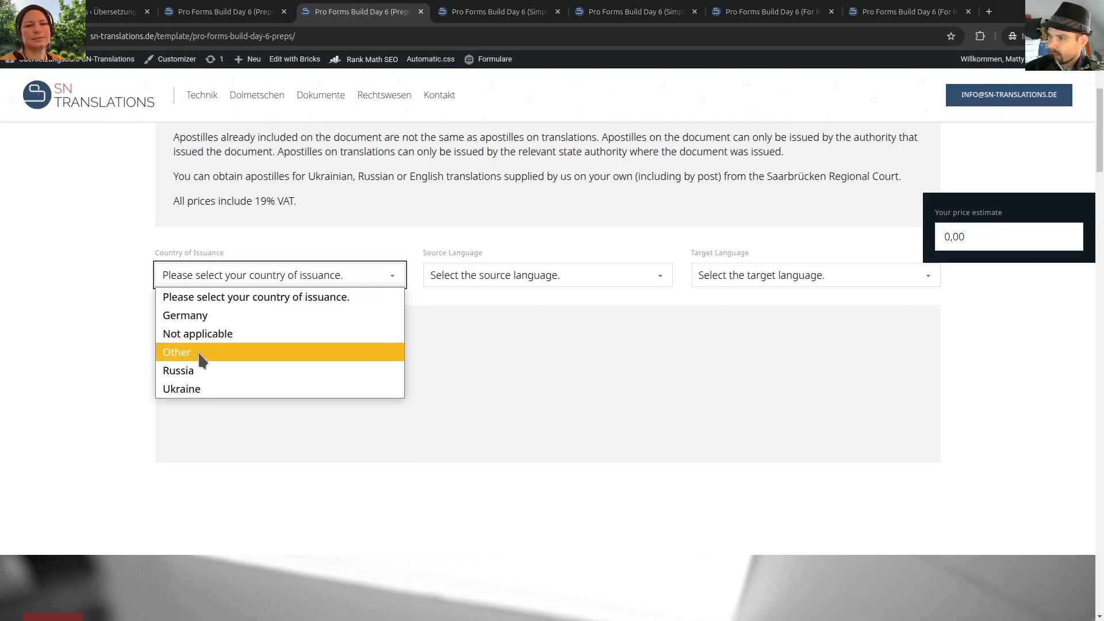
left_click(198, 352)
left_click(290, 282)
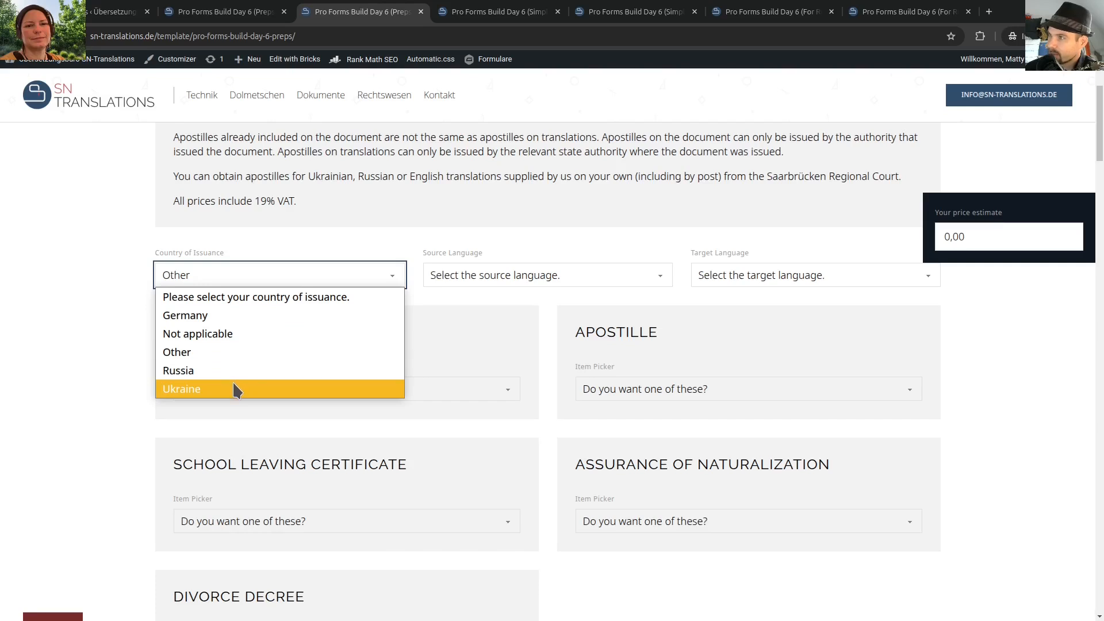
left_click(236, 390)
left_click(275, 283)
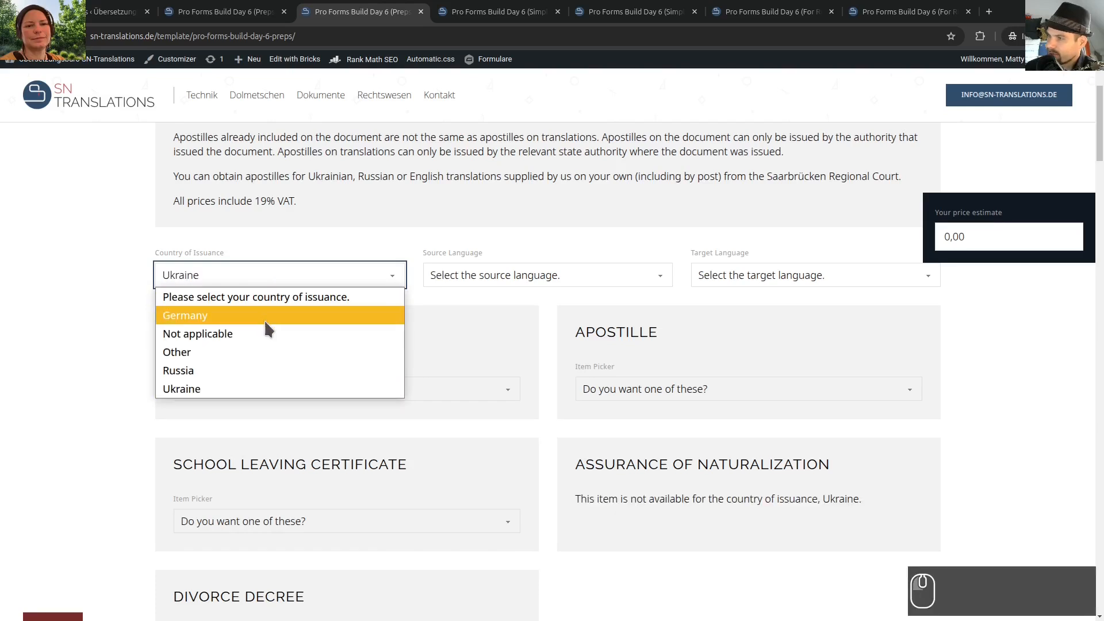
left_click(261, 333)
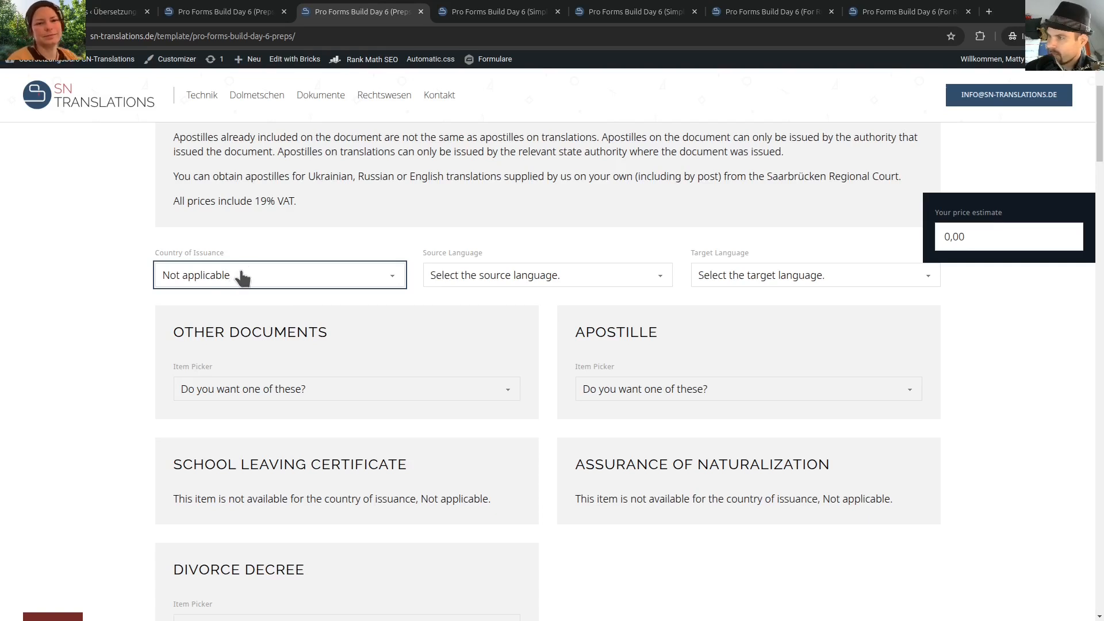
left_click(299, 278)
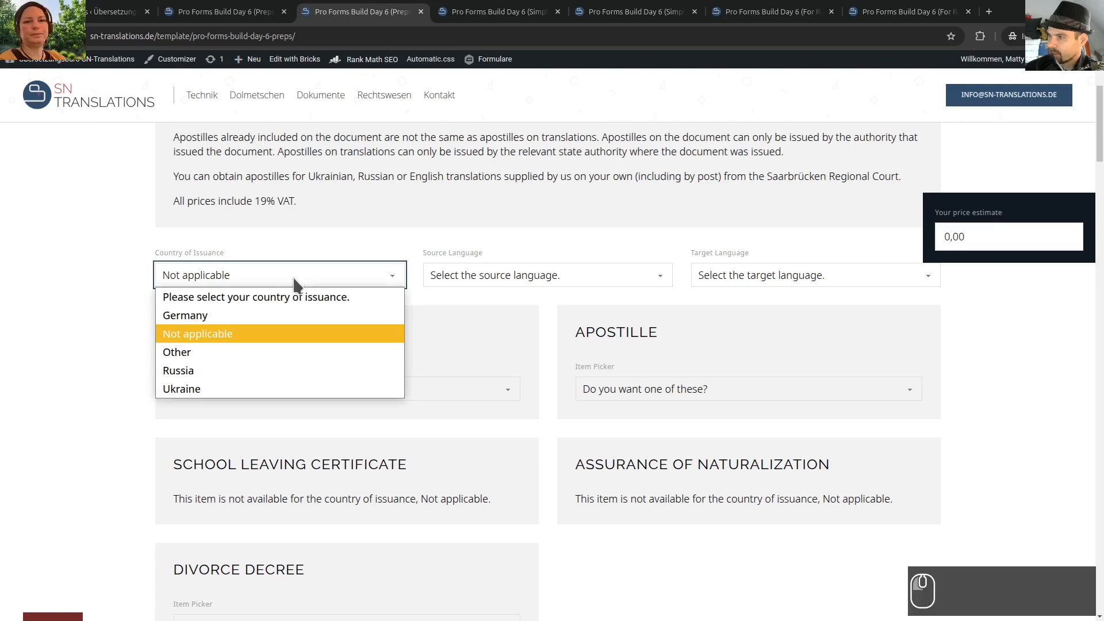
left_click(251, 297)
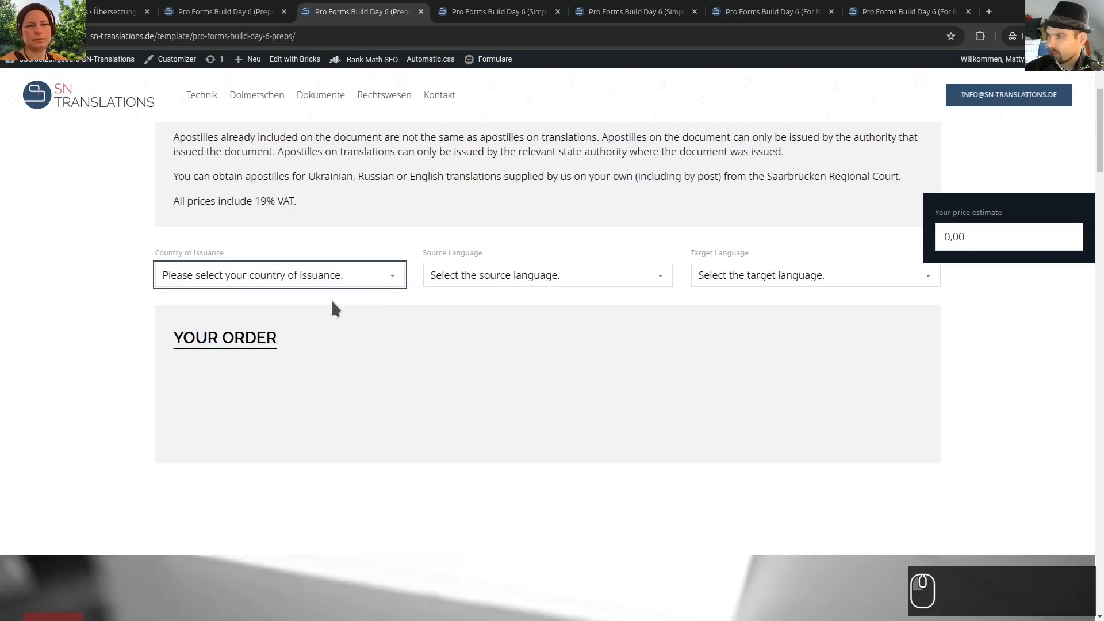
Choose Germany as the country of issuance and examine the availability notice under School Leaving Certificate
left_click(305, 279)
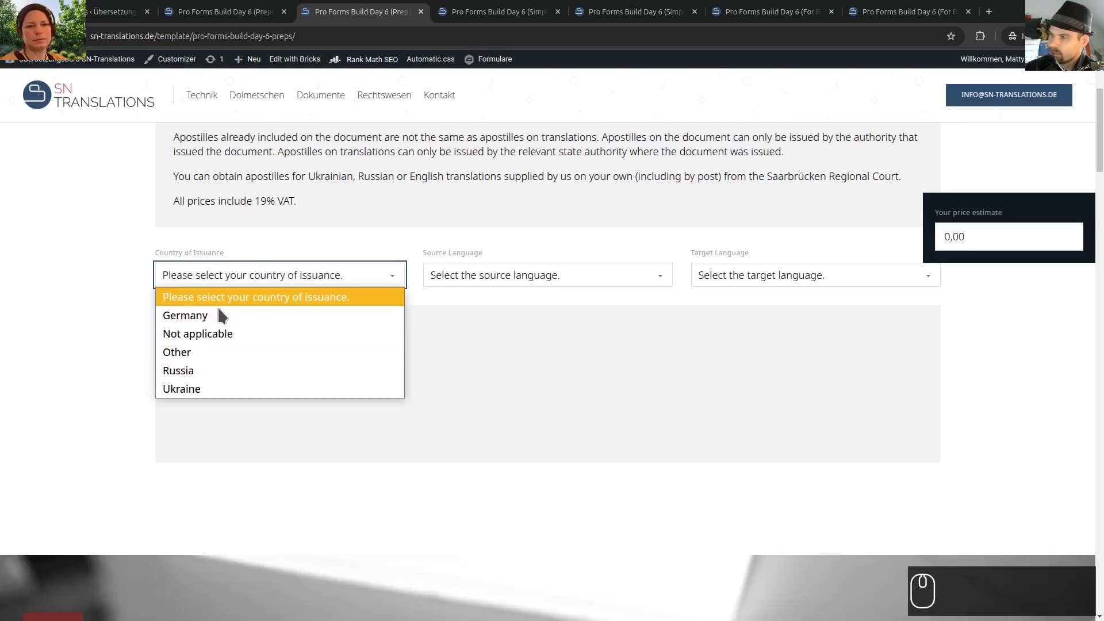
left_click(219, 323)
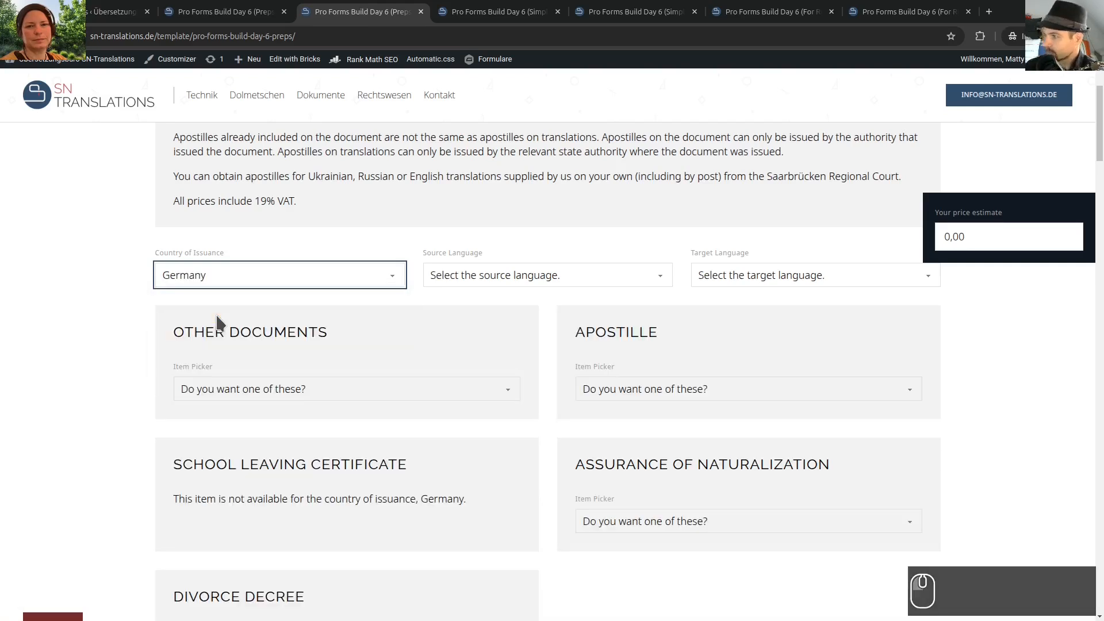
scroll(234, 278, "down", 3)
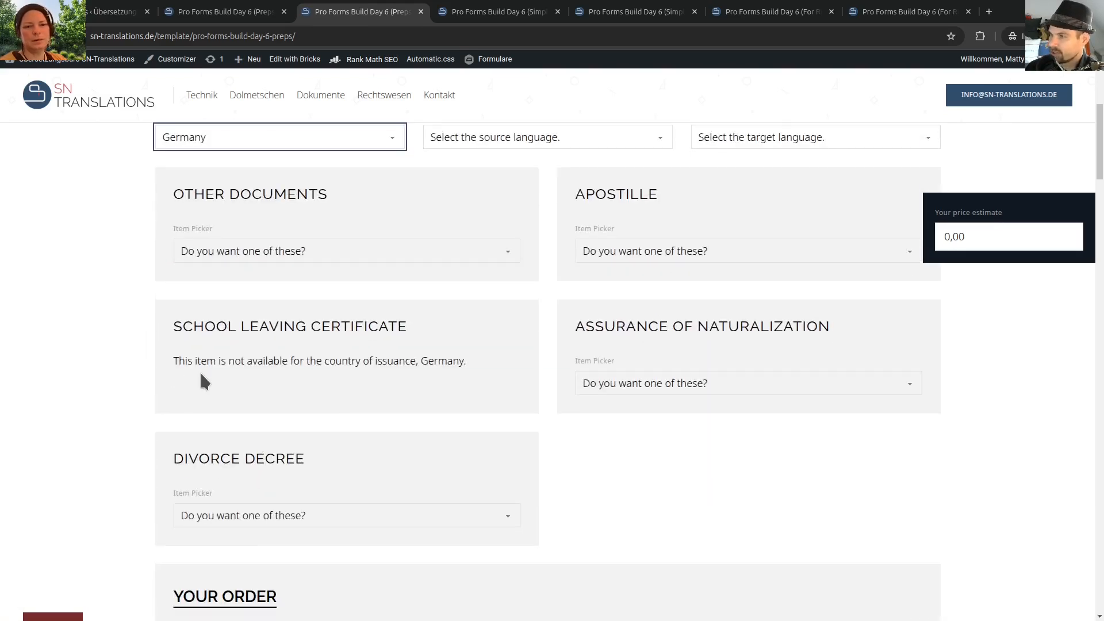
left_click_drag(473, 368, 160, 363)
left_click(160, 362)
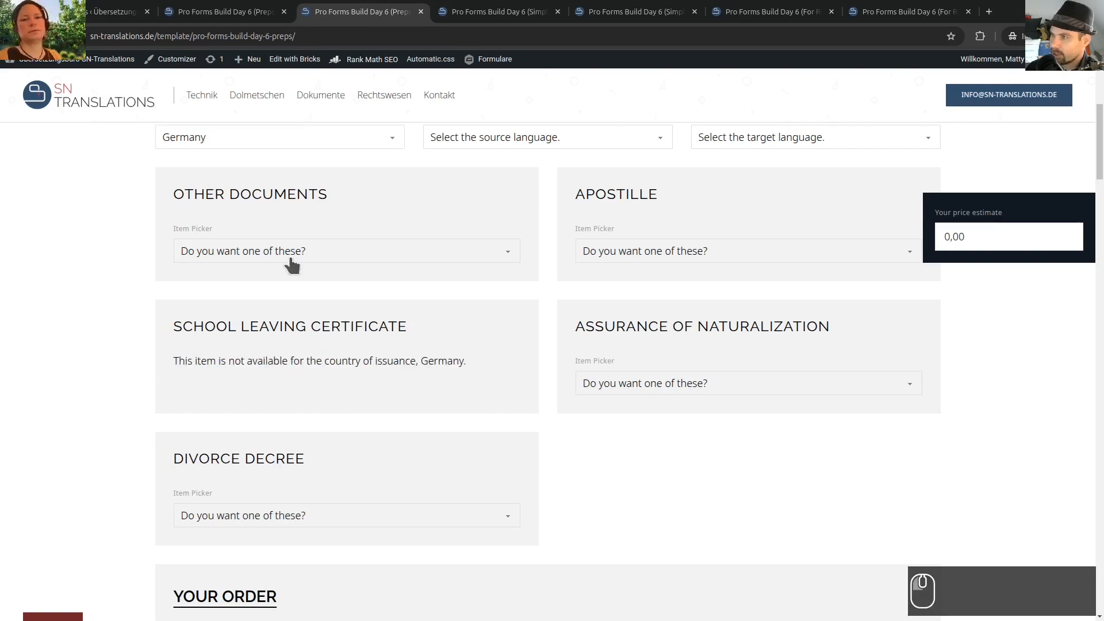
Change the country of issuance to Russia and check the Assurance of Naturalization card
left_click(243, 141)
left_click(236, 234)
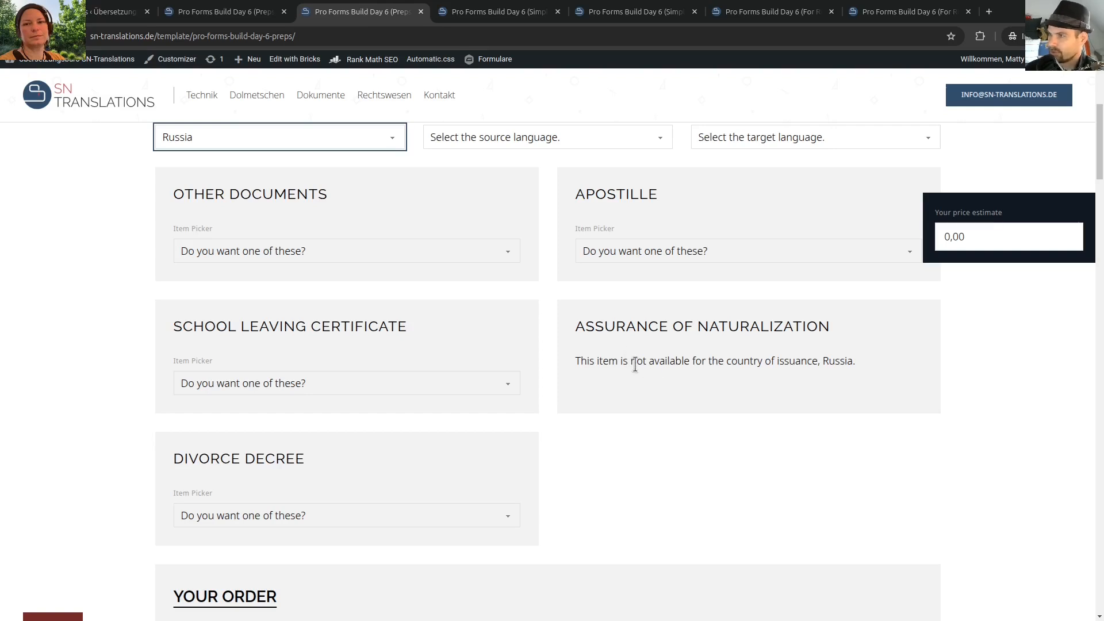
scroll(633, 361, "up", 1)
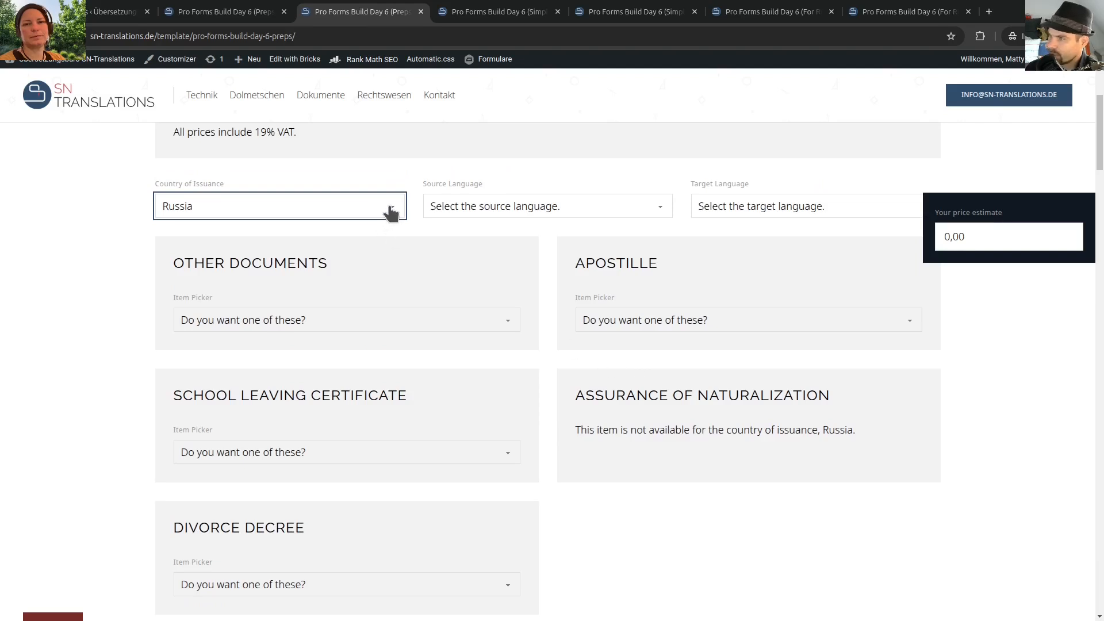
Switch to the live simplified page and set its country of issuance to Germany
left_click(644, 12)
scroll(380, 224, "down", 2)
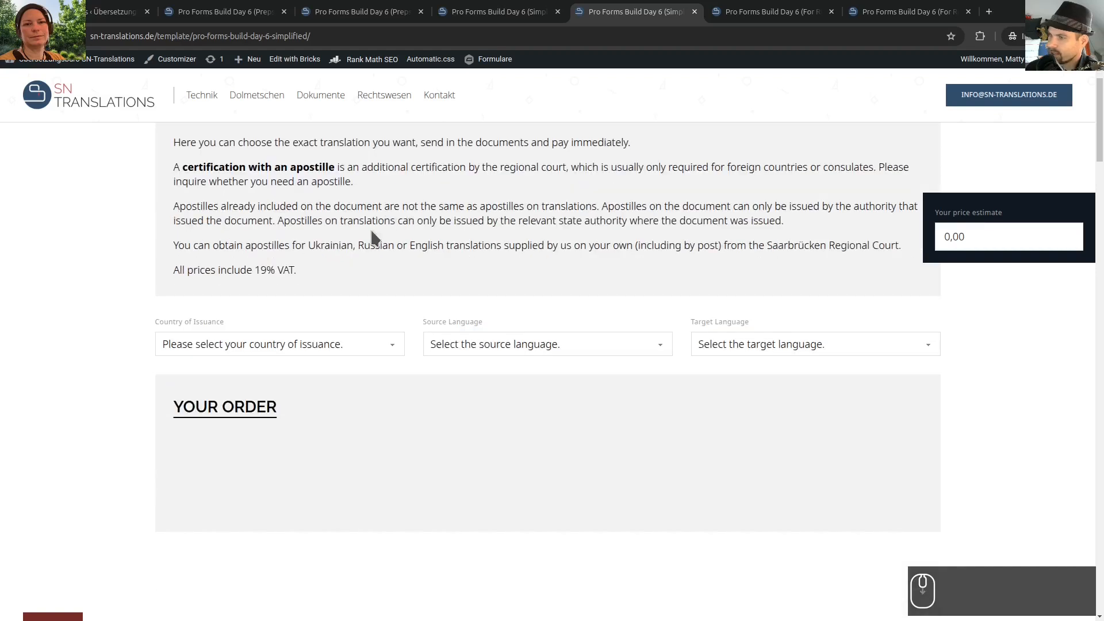
left_click(311, 343)
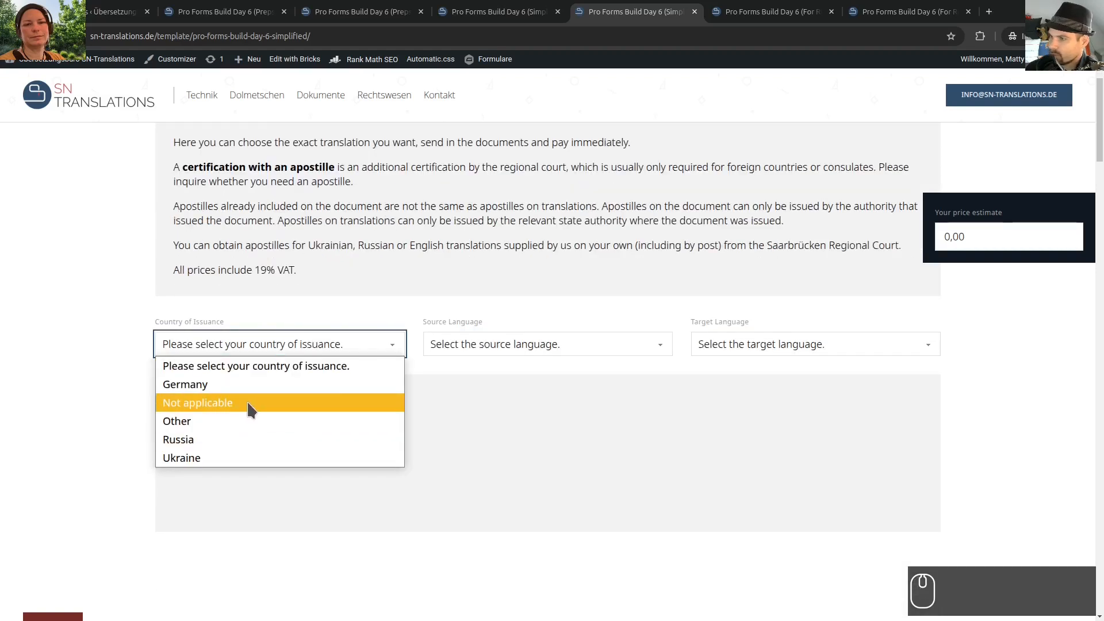
left_click(217, 384)
scroll(249, 360, "down", 3)
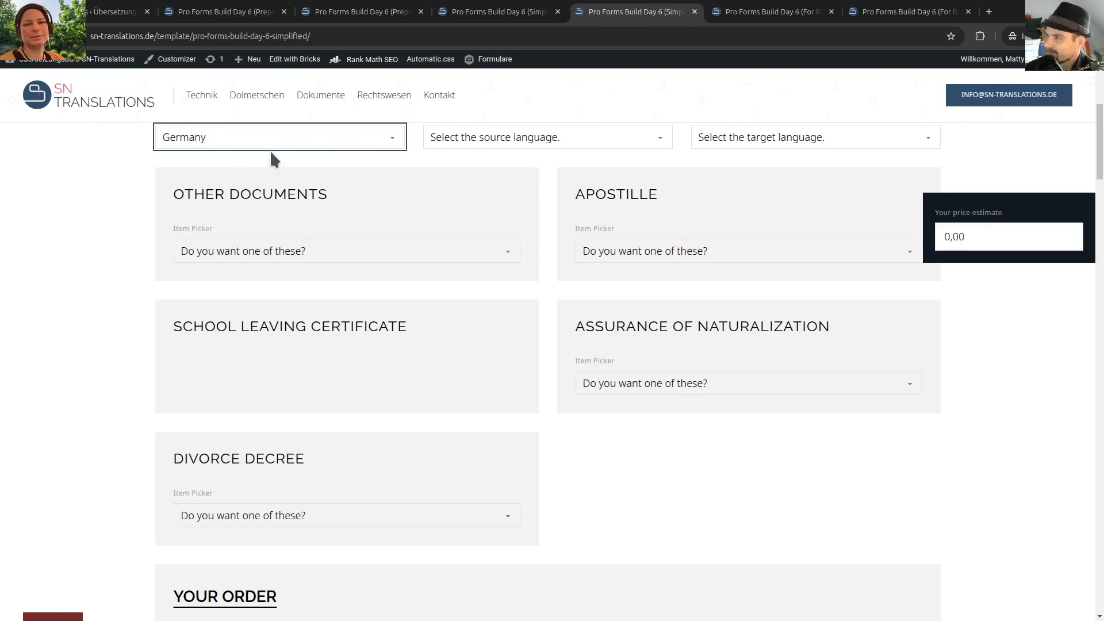
left_click(211, 138)
left_click(104, 144)
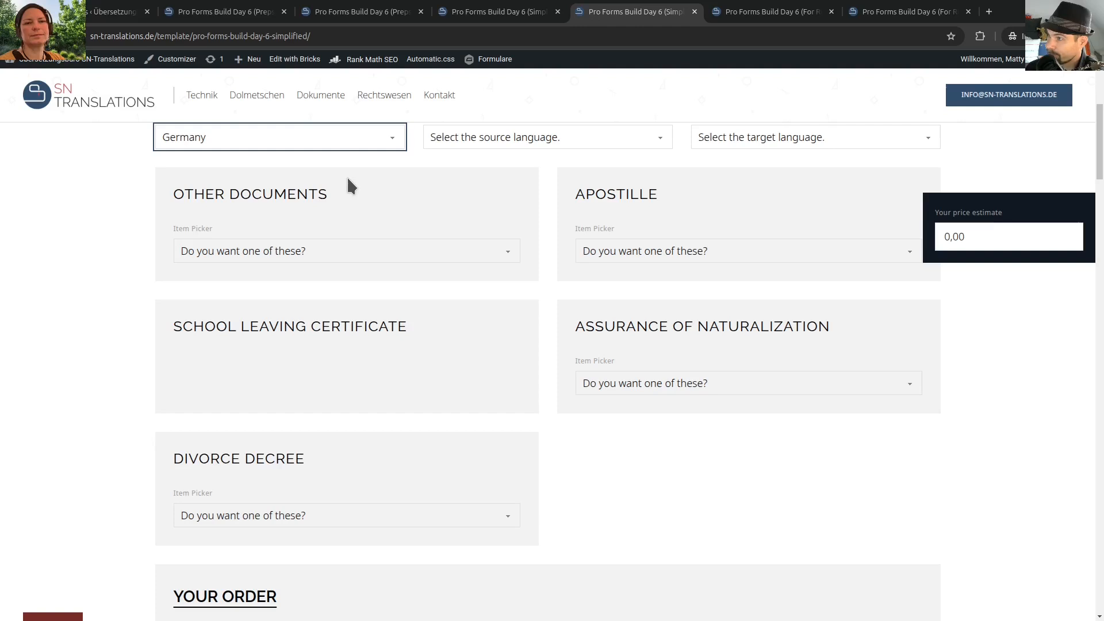
Examine the simplified page's document cards and the Your Order section below them
scroll(346, 176, "down", 6)
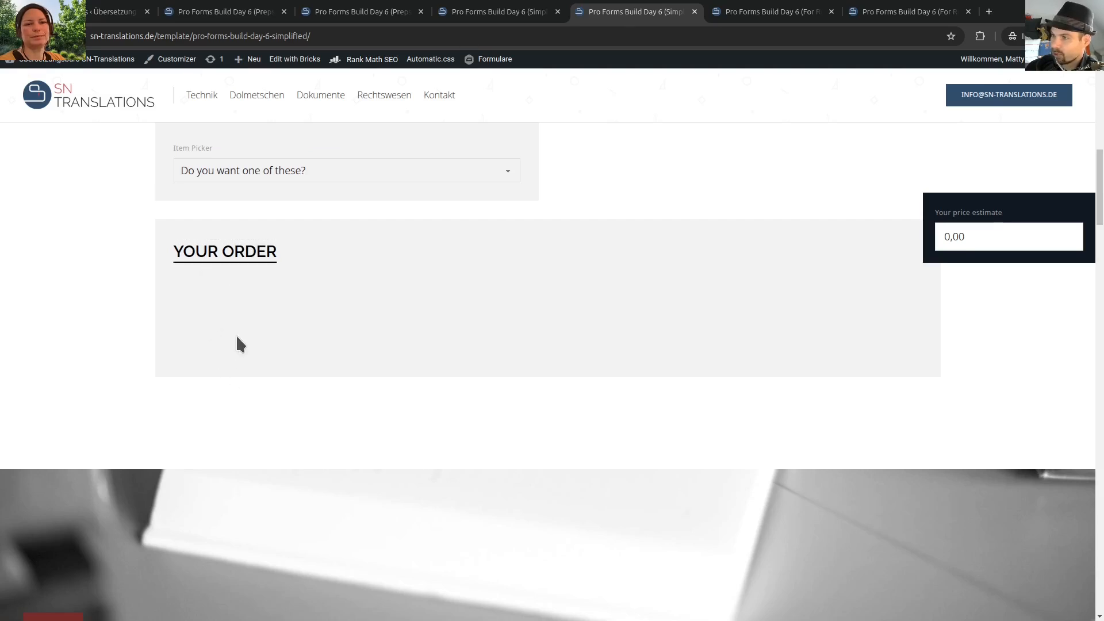
scroll(313, 182, "up", 8)
scroll(293, 248, "down", 3)
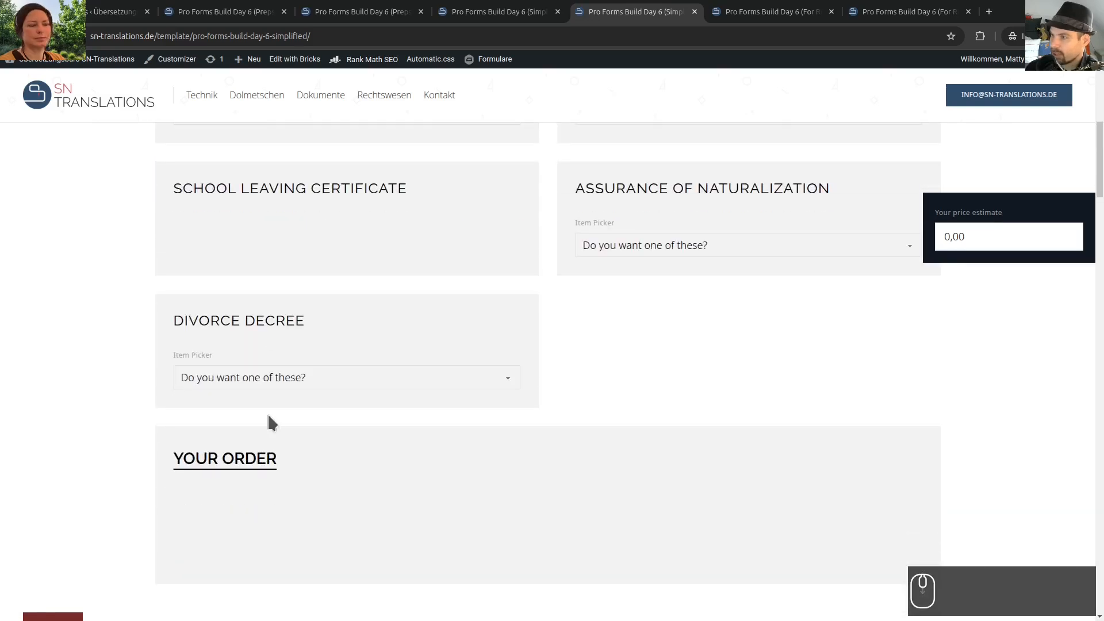
scroll(239, 495, "down", 1)
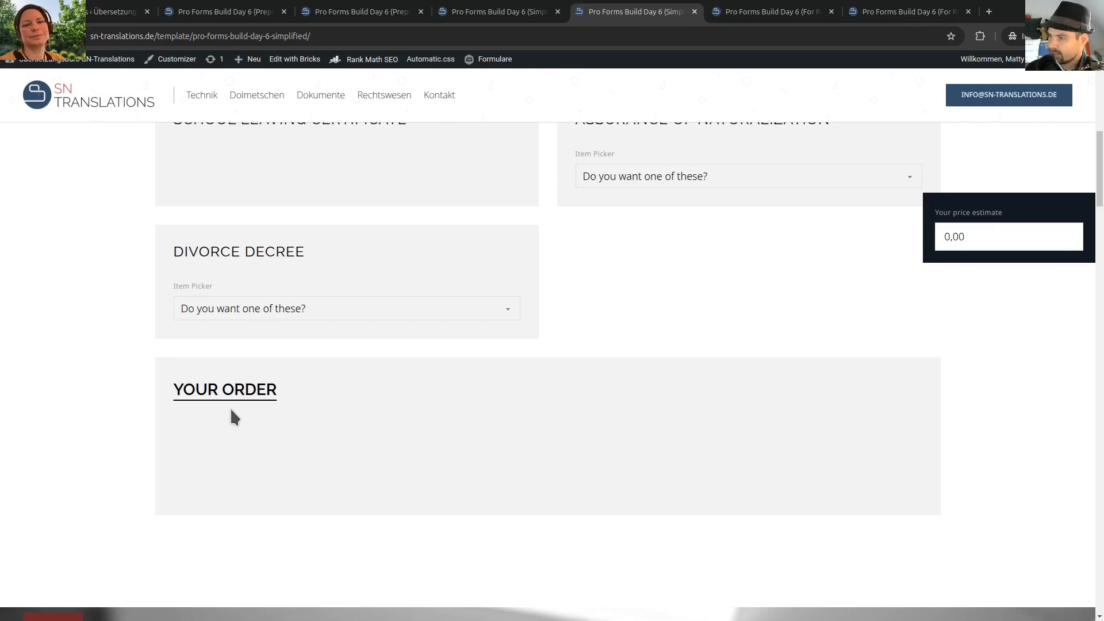
scroll(537, 452, "up", 6)
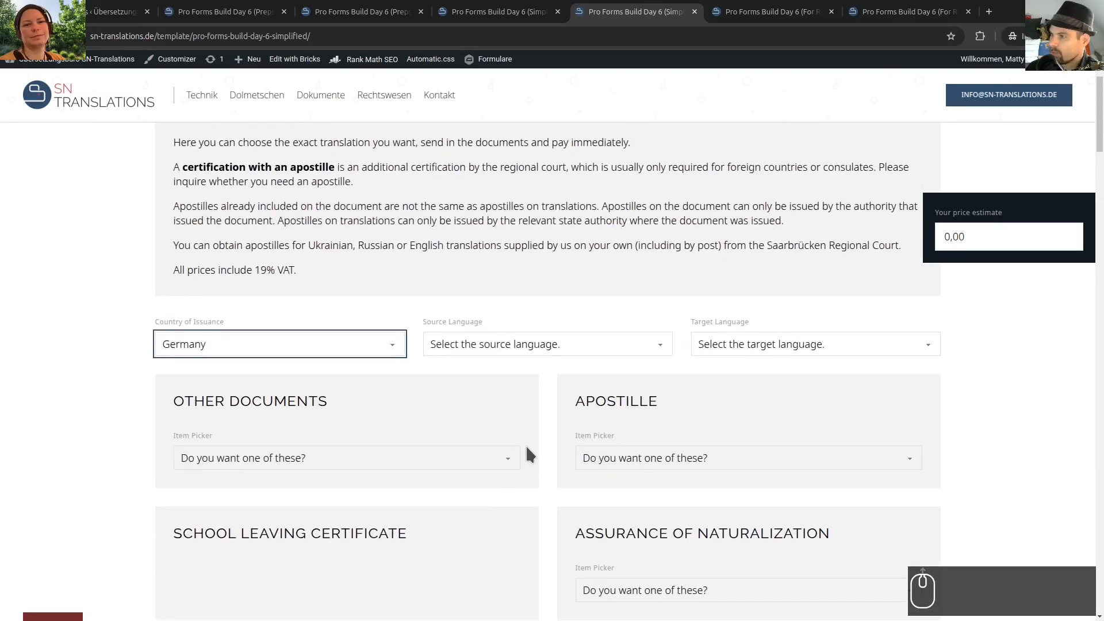
scroll(524, 447, "up", 2)
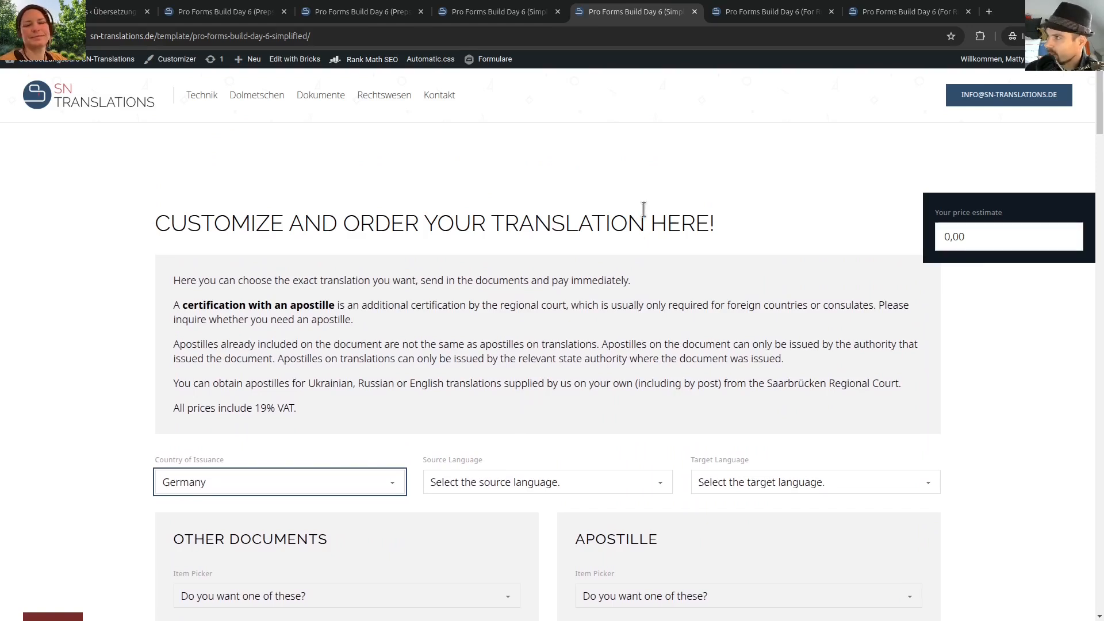
Close the live day-6-real page and select The Form section in that template's builder tab
left_click(832, 12)
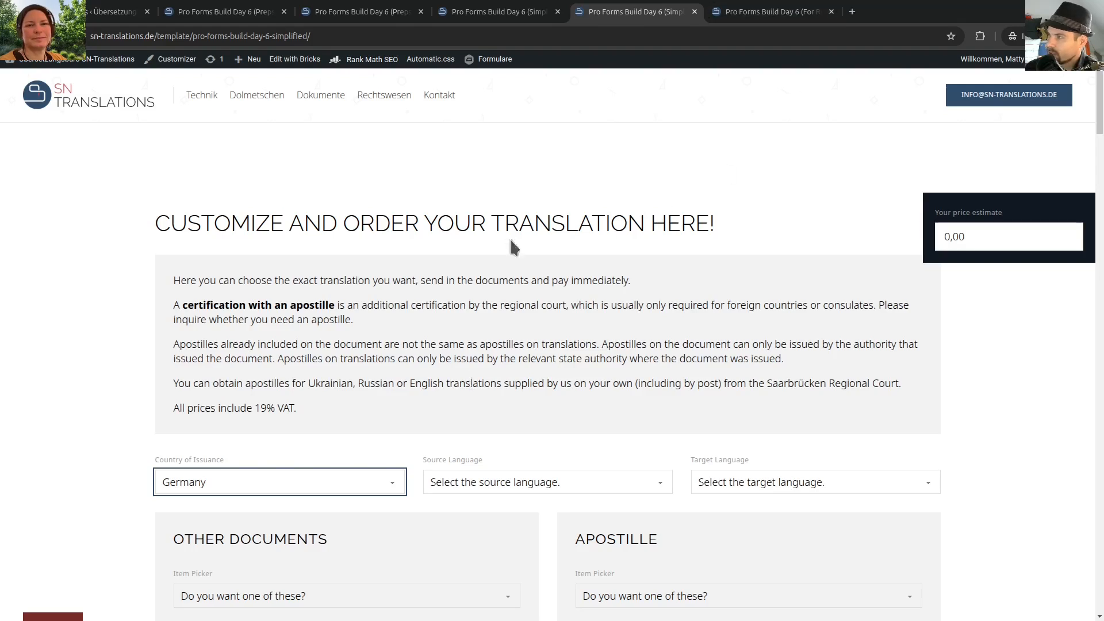
left_click(768, 8)
left_click(515, 315)
Review the form's document cards down to its end and expand the Container inside The Form section
scroll(515, 322, "down", 10)
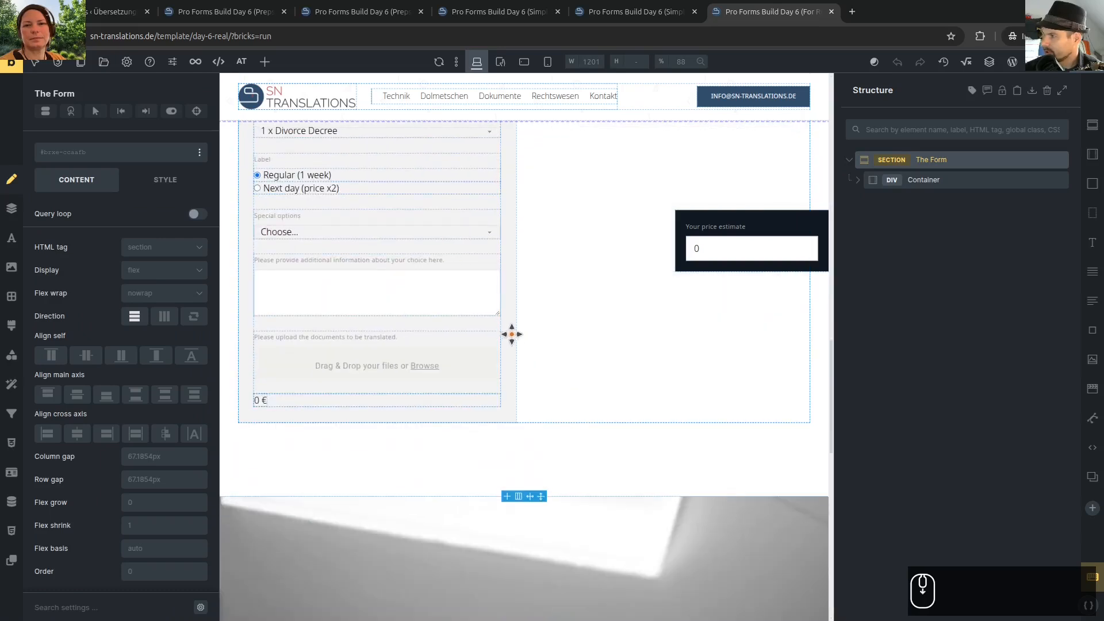
scroll(632, 287, "down", 8)
scroll(754, 251, "up", 5)
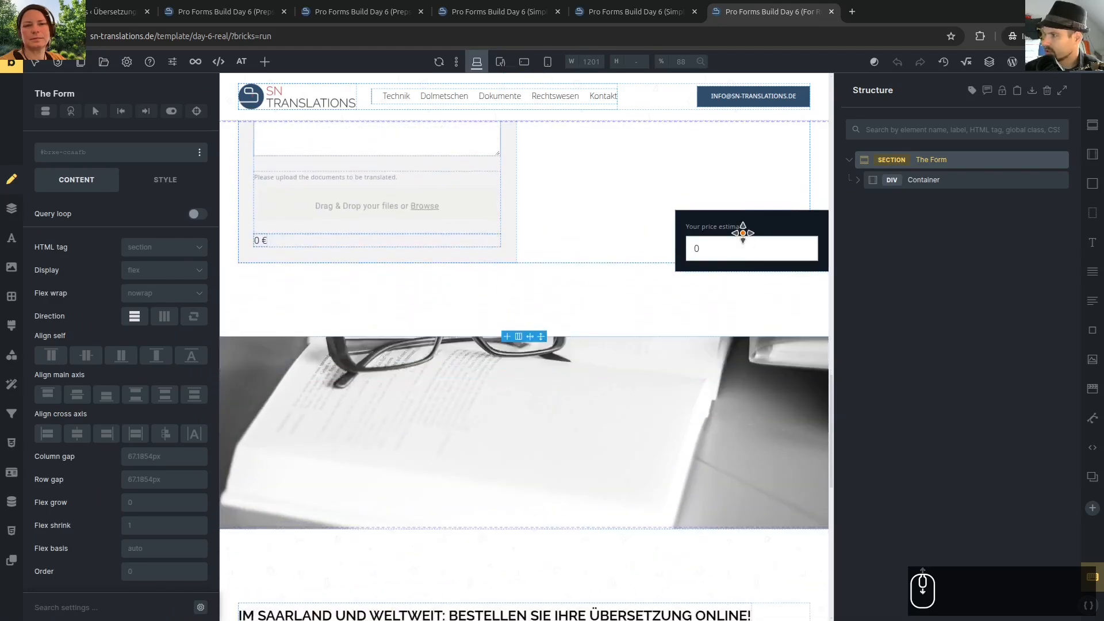
scroll(764, 327, "down", 10)
scroll(762, 330, "up", 12)
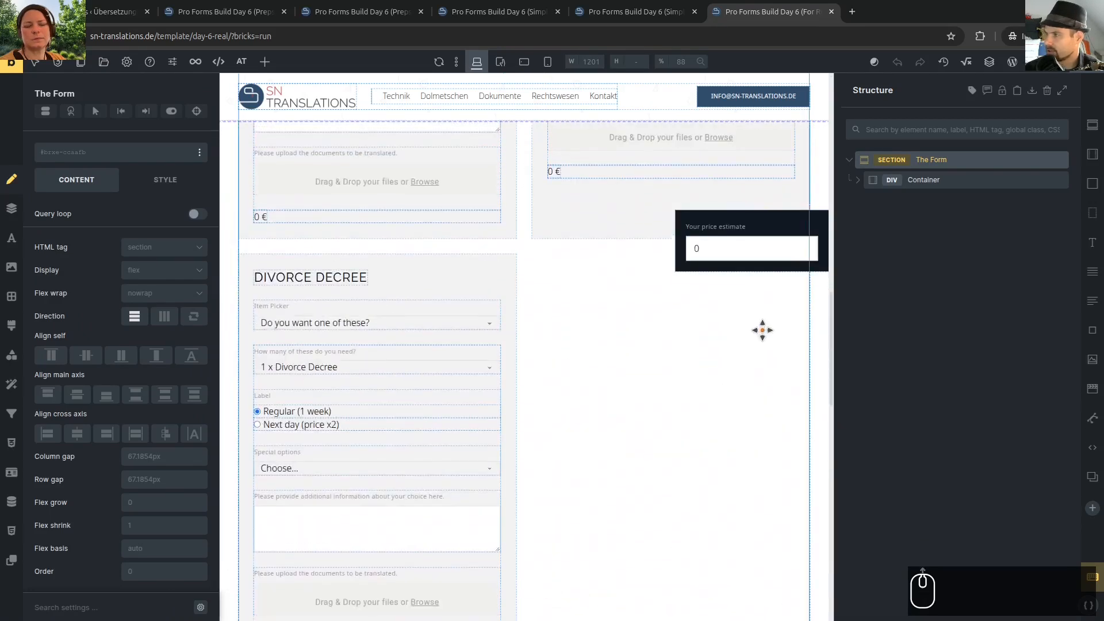
scroll(763, 330, "down", 10)
scroll(762, 365, "up", 12)
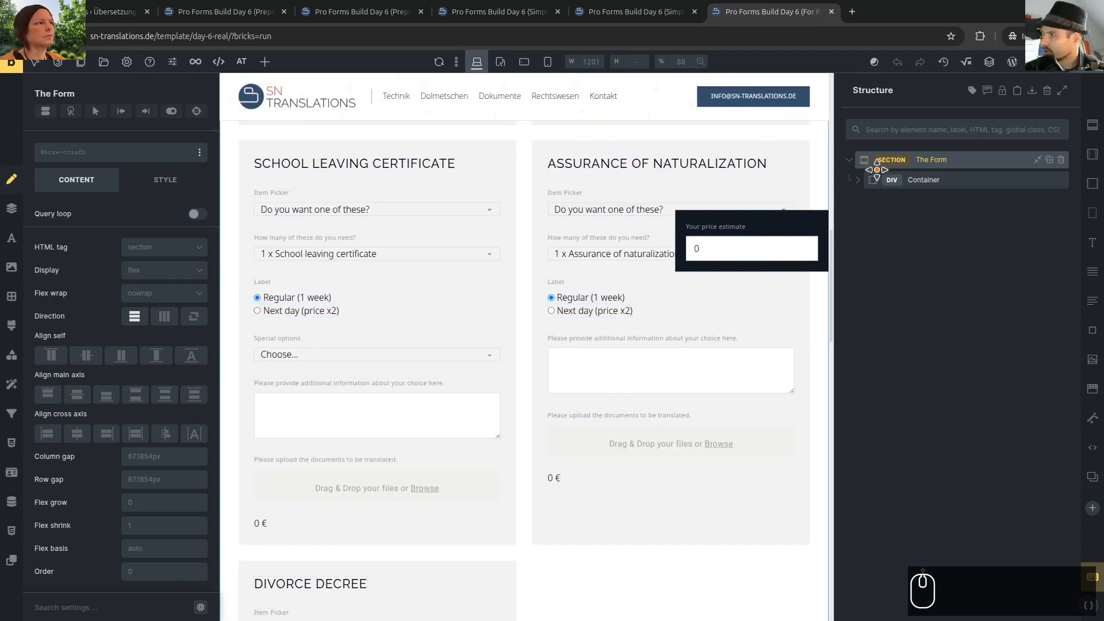
left_click(865, 180)
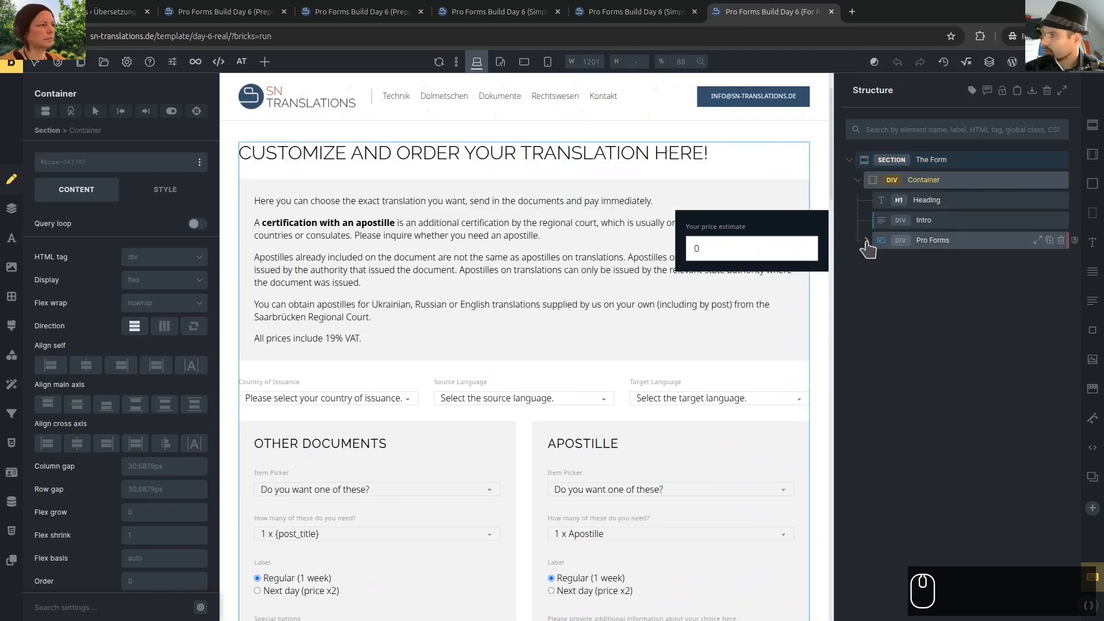
Add z-index: 10000; to the Subtotal element's CSS and check the floating price estimate over the whole page
left_click(866, 242)
left_click(920, 301)
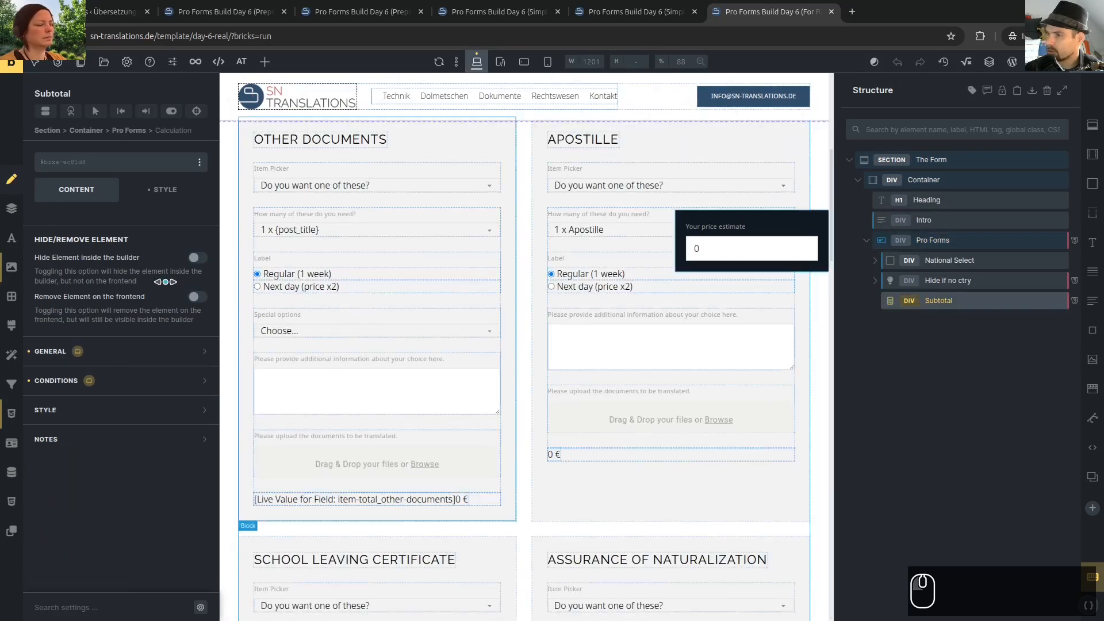
left_click(12, 414)
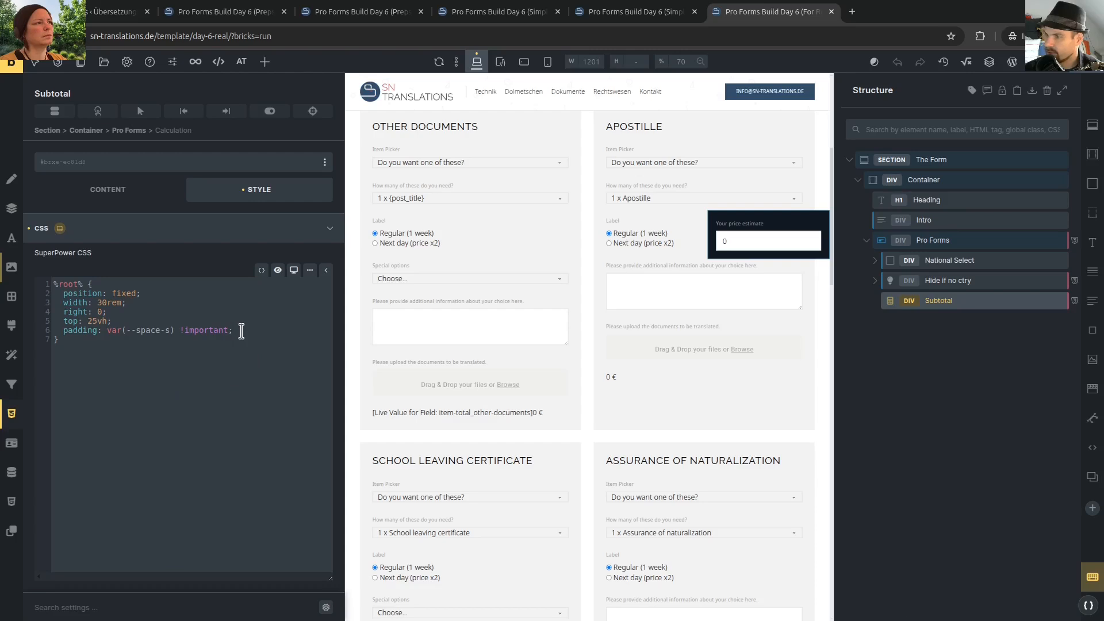
left_click(242, 332)
key("Return")
type("z-ind")
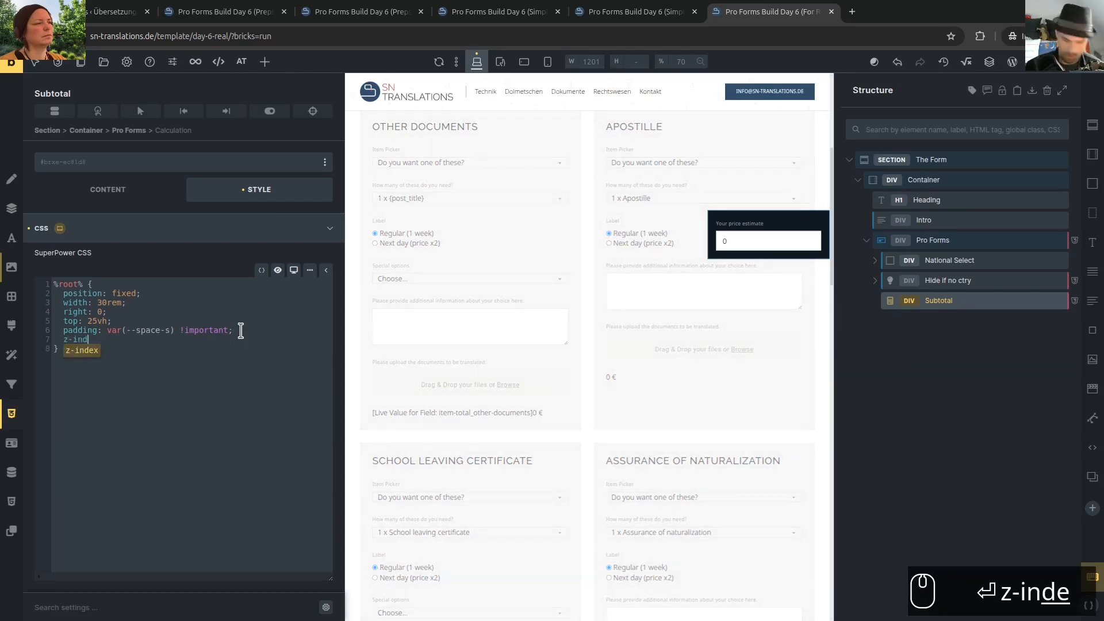
type("ex: 10000;")
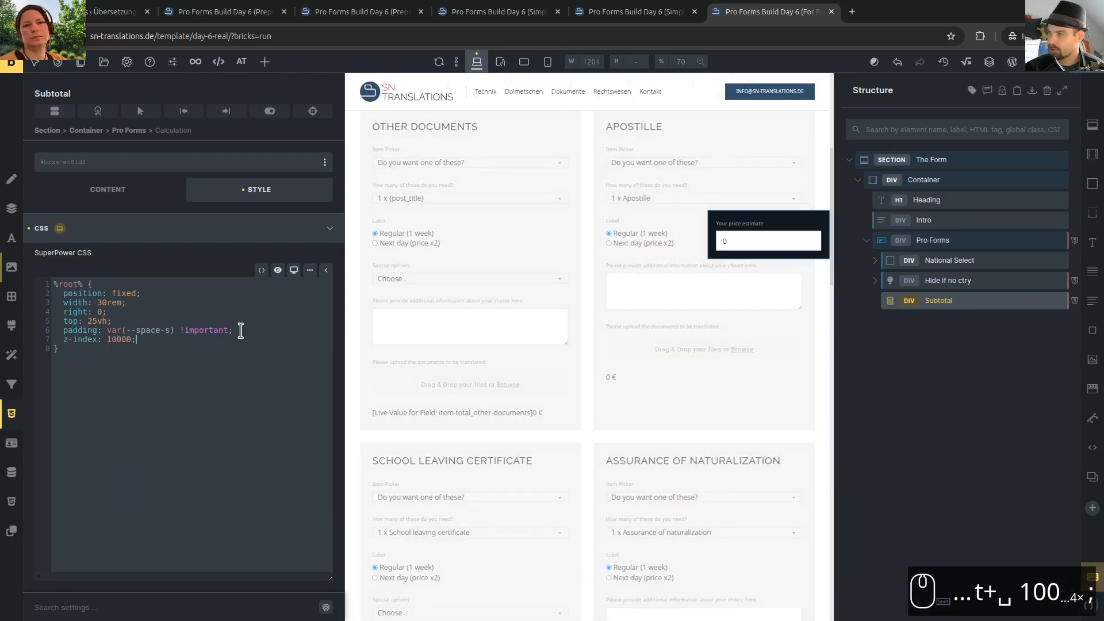
scroll(643, 371, "down", 2)
scroll(623, 379, "down", 10)
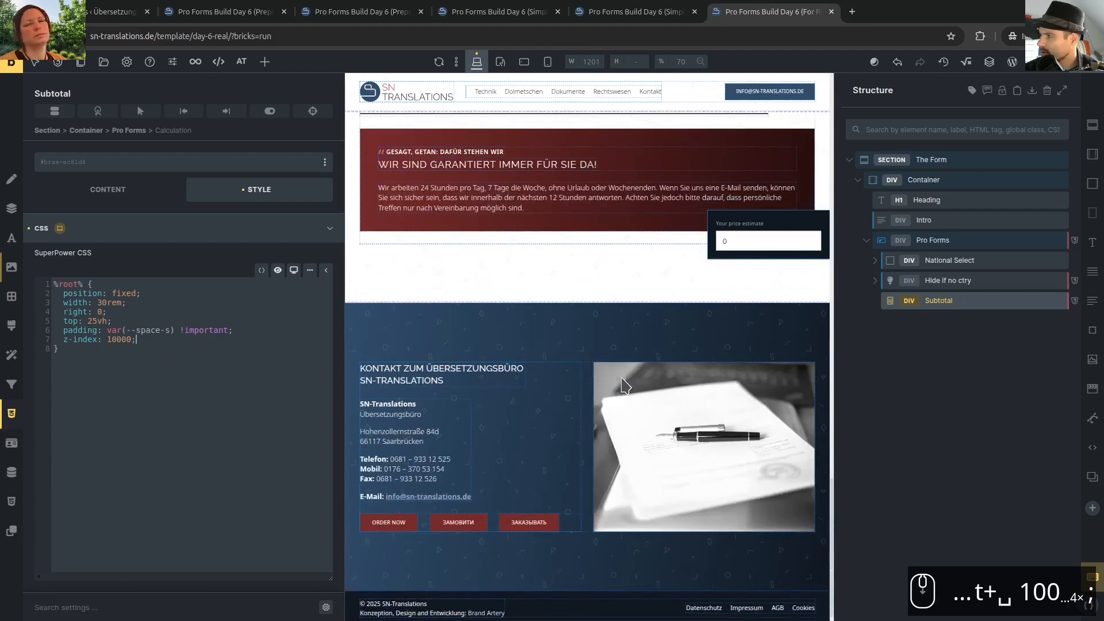
scroll(622, 379, "up", 12)
scroll(622, 382, "up", 3)
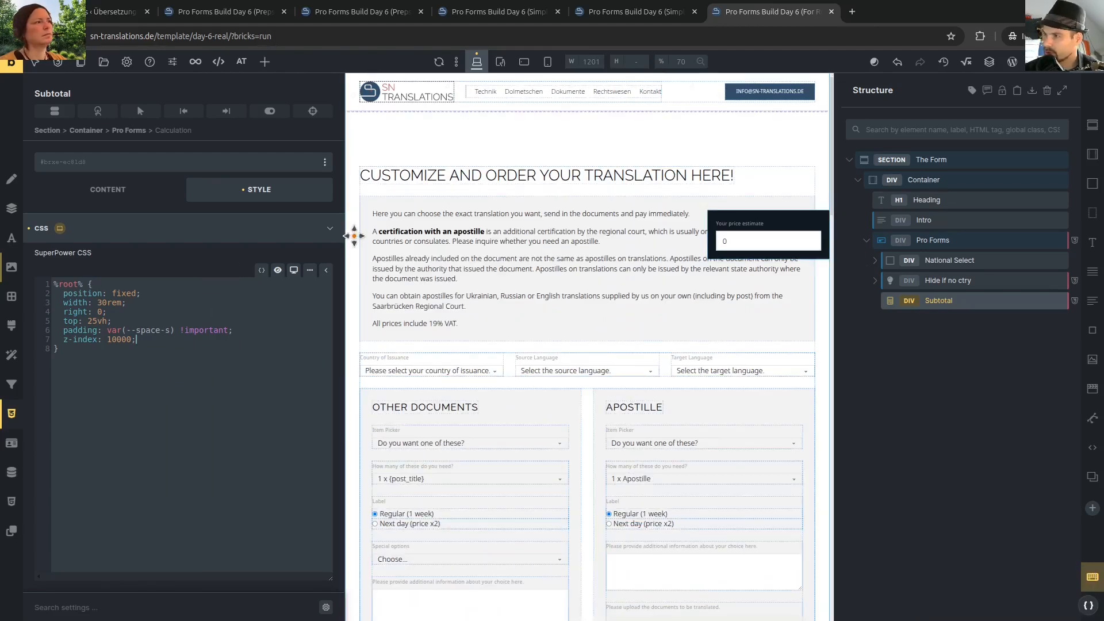
left_click(333, 236)
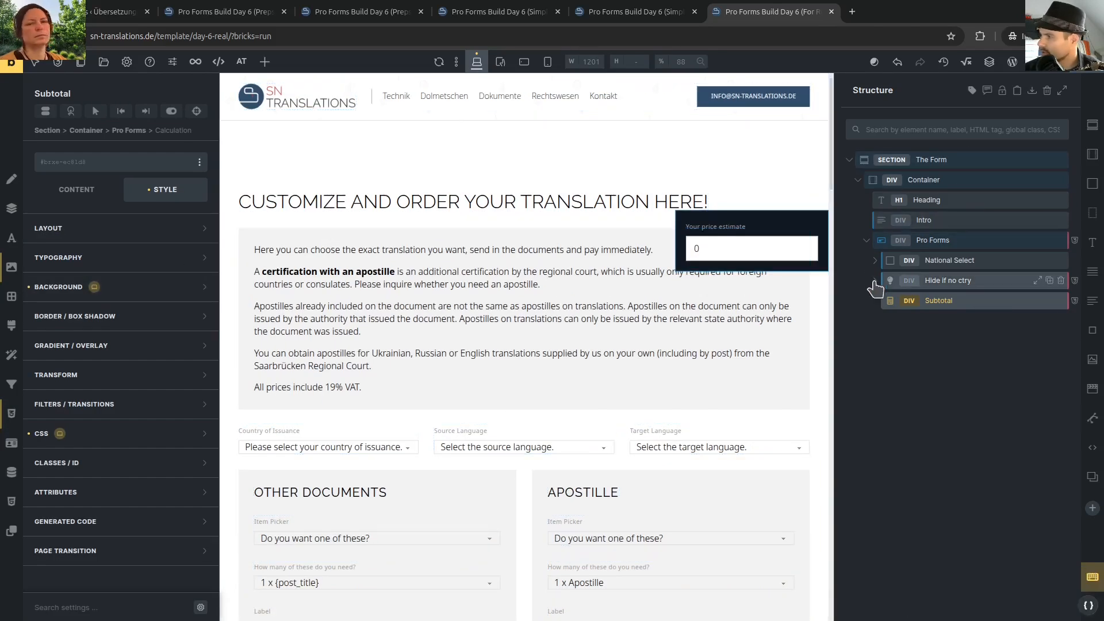
Expand the Other Documents item in the structure and select its Item Options wrapper
left_click(467, 486)
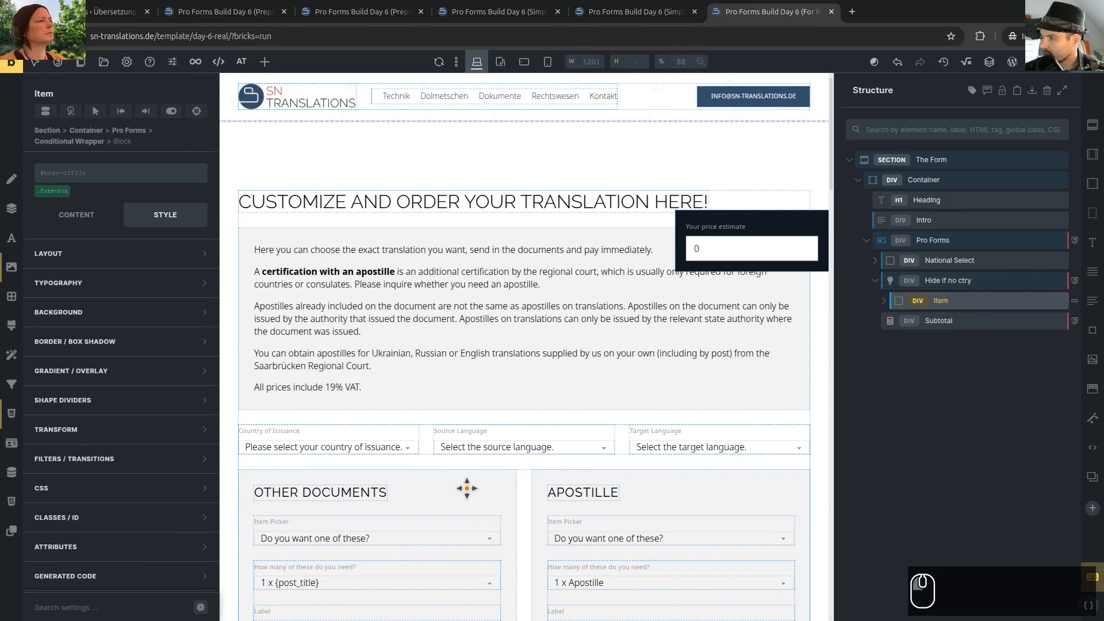
left_click_drag(911, 306, 884, 311)
left_click(884, 300)
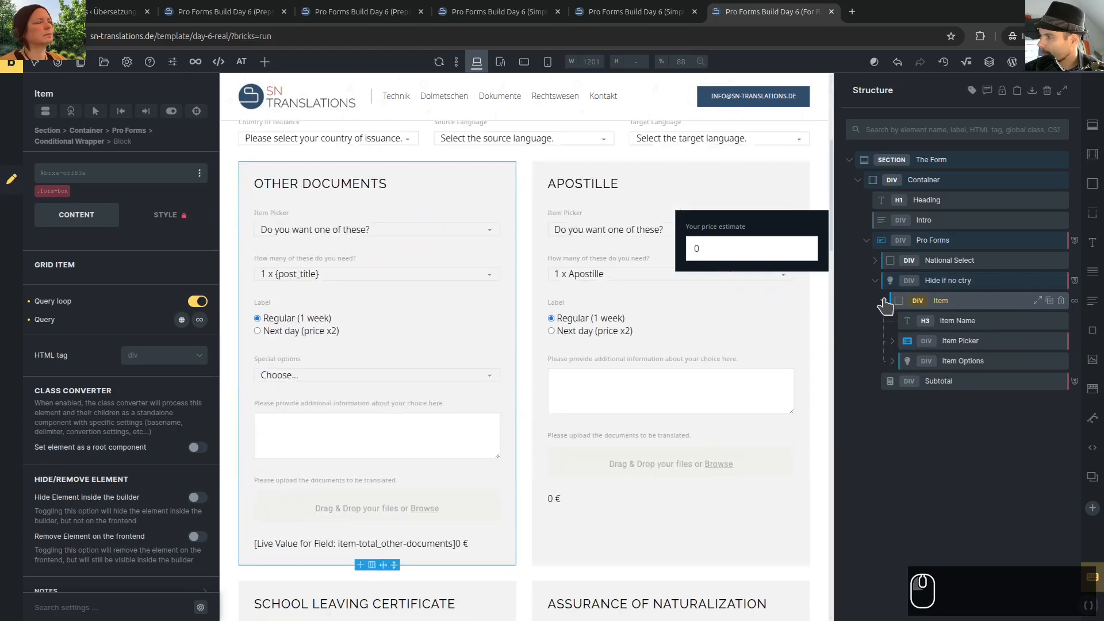
left_click(893, 362)
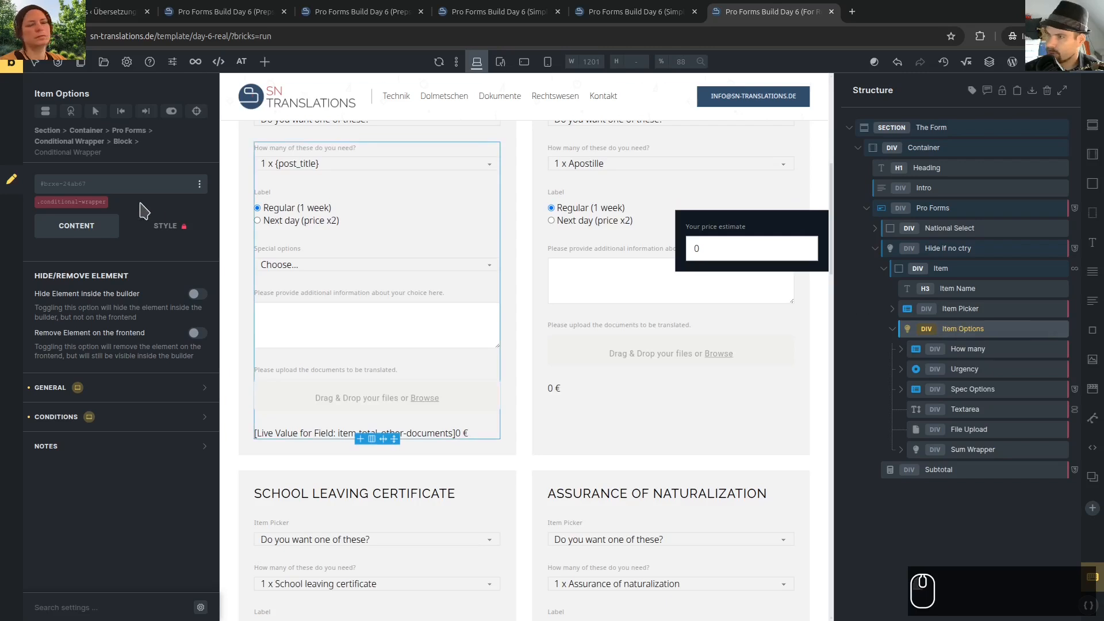
Unlock the conditional-wrapper class, set its CSS gap to var(--content-gap), and lock the class again
left_click(74, 202)
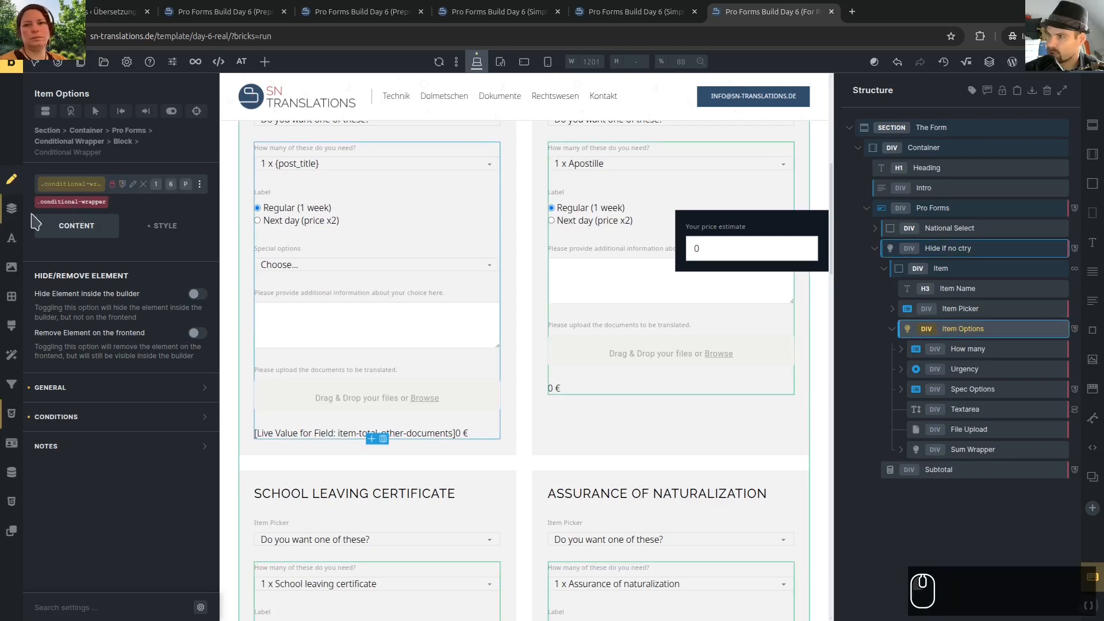
left_click(12, 413)
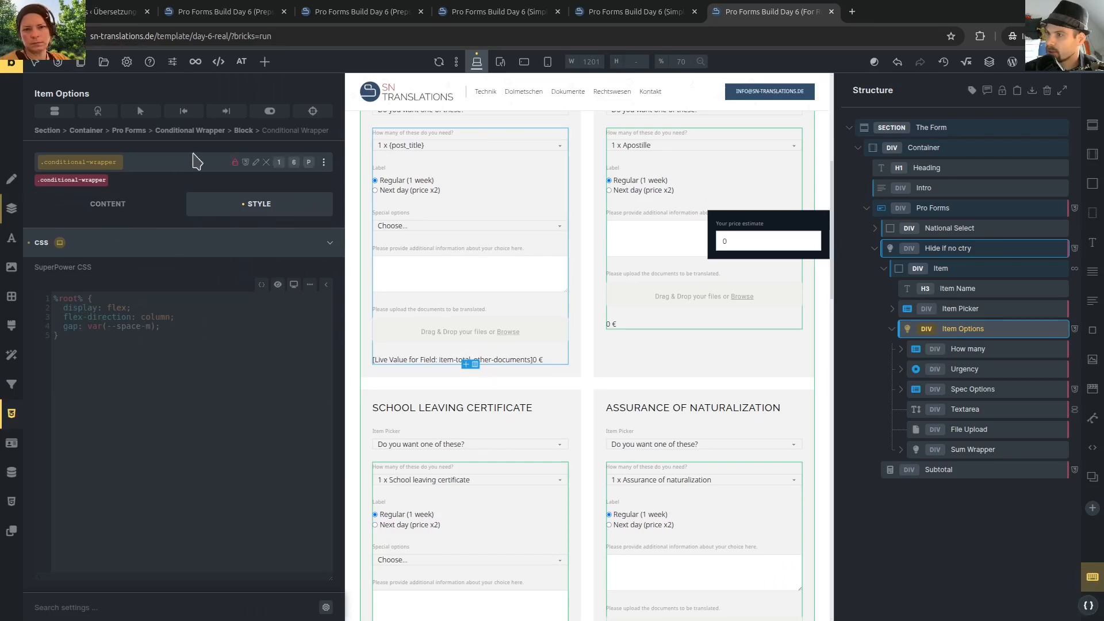
left_click(234, 164)
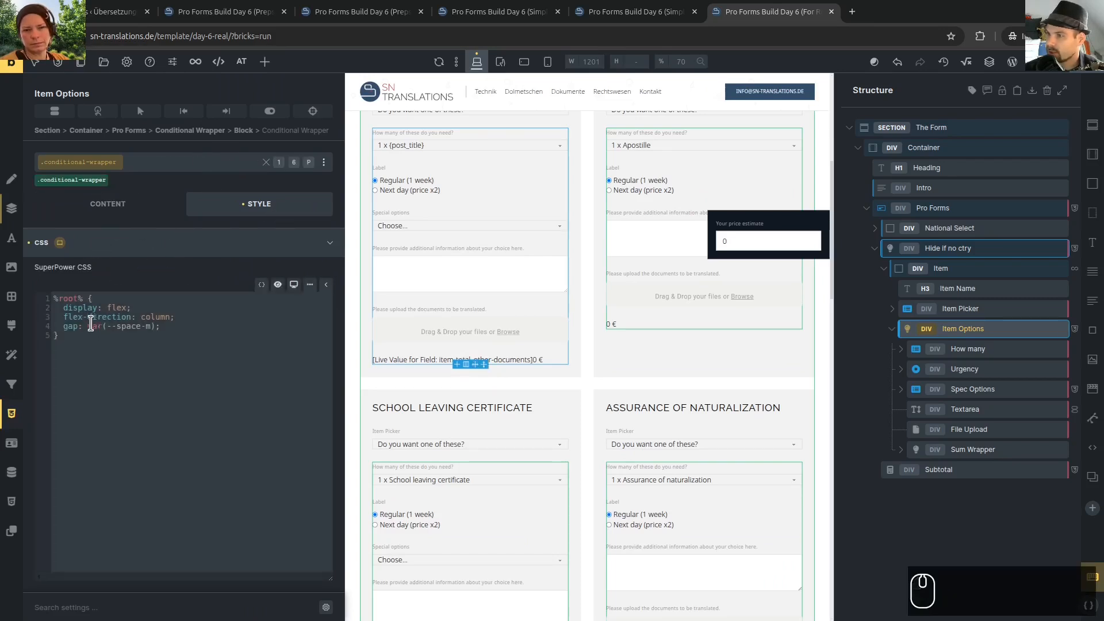
left_click_drag(89, 326, 139, 326)
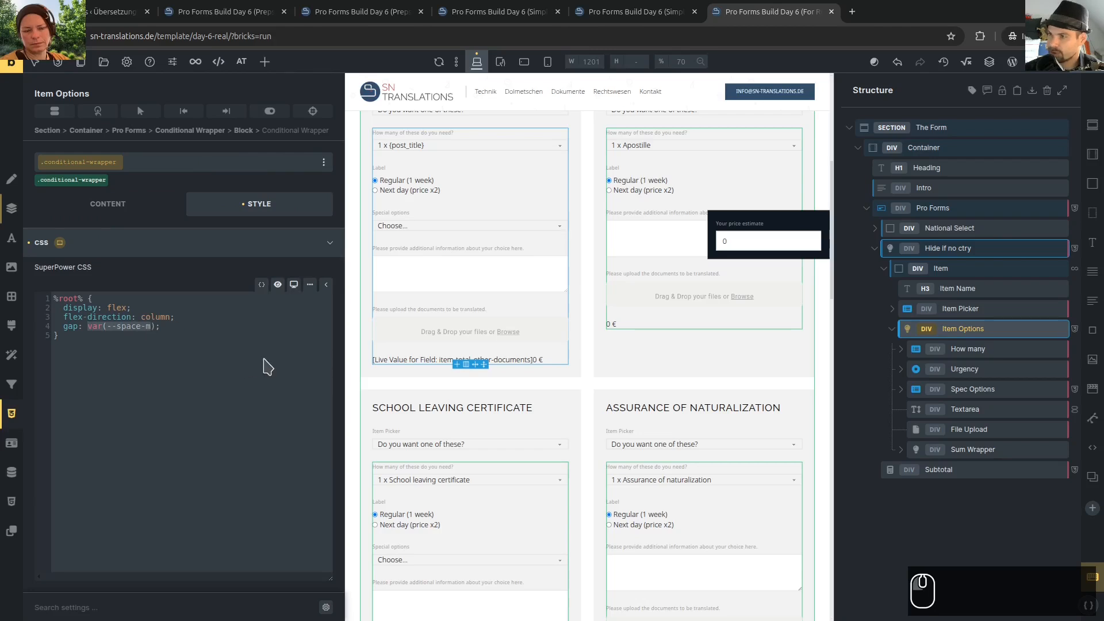
key("shift+Right")
type("content-gap")
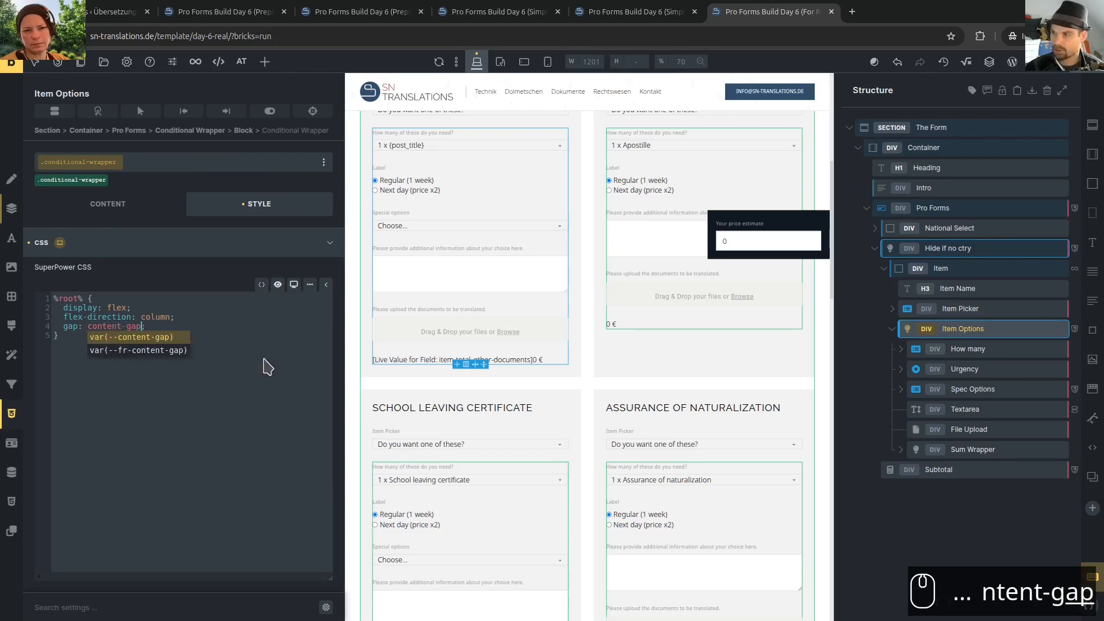
key("Up")
key("Return")
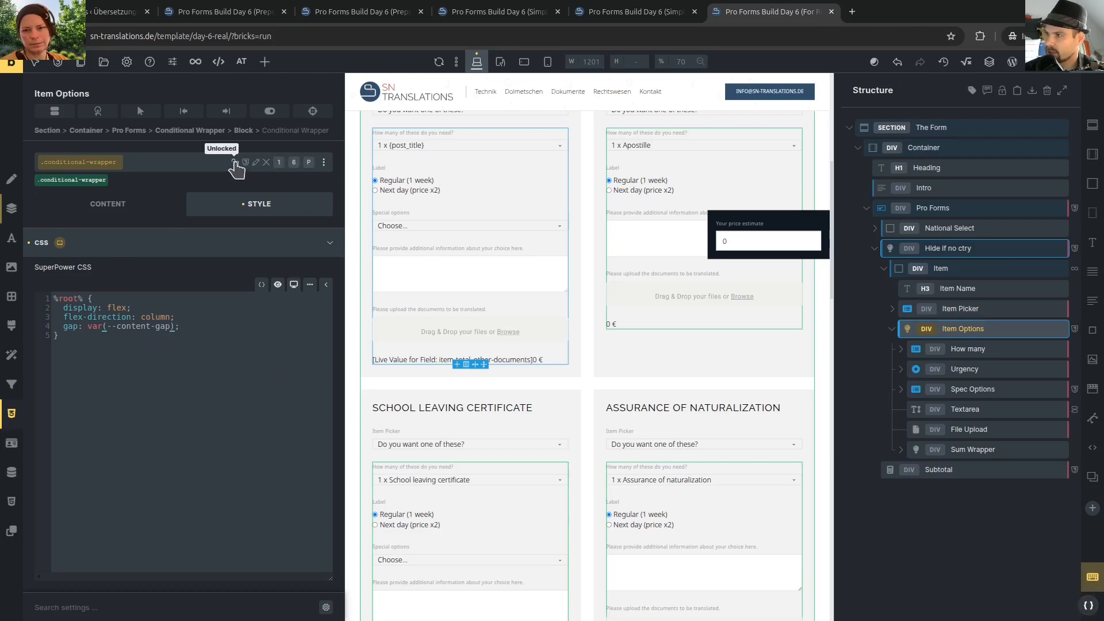
left_click(235, 162)
left_click(84, 182)
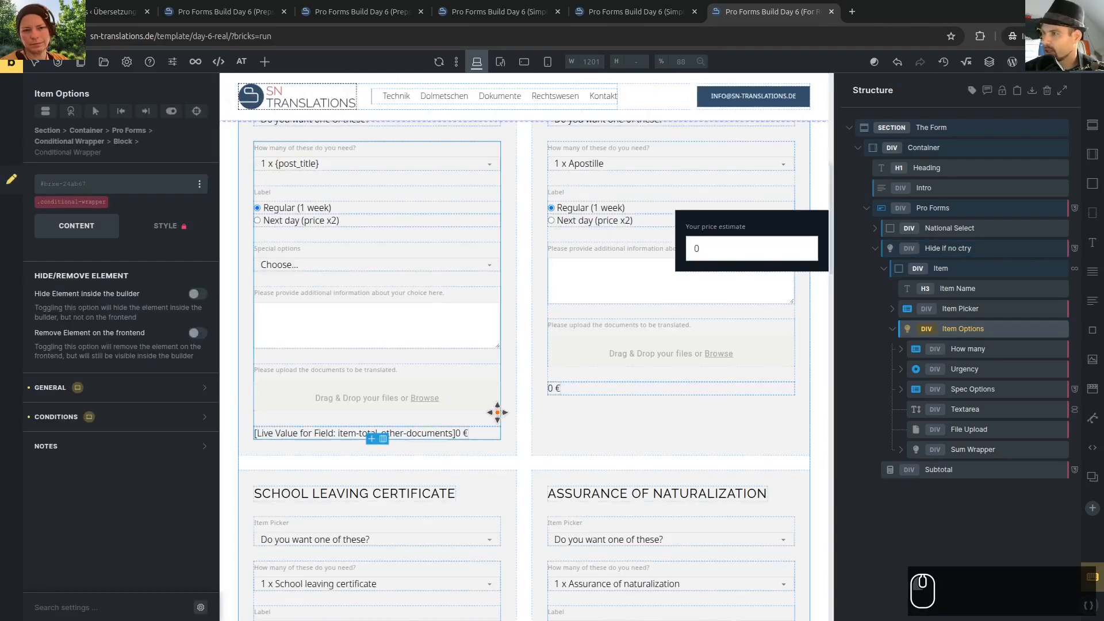
Review the form's layout on the canvas and collapse Item Options in the structure
scroll(498, 412, "up", 7)
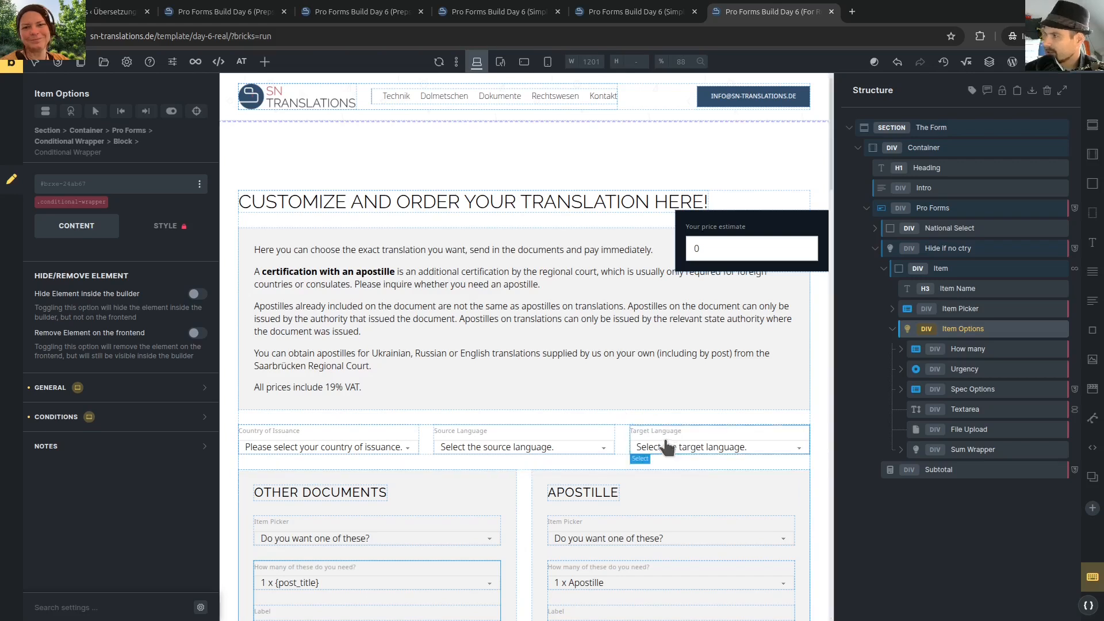
scroll(648, 444, "down", 10)
scroll(597, 443, "up", 10)
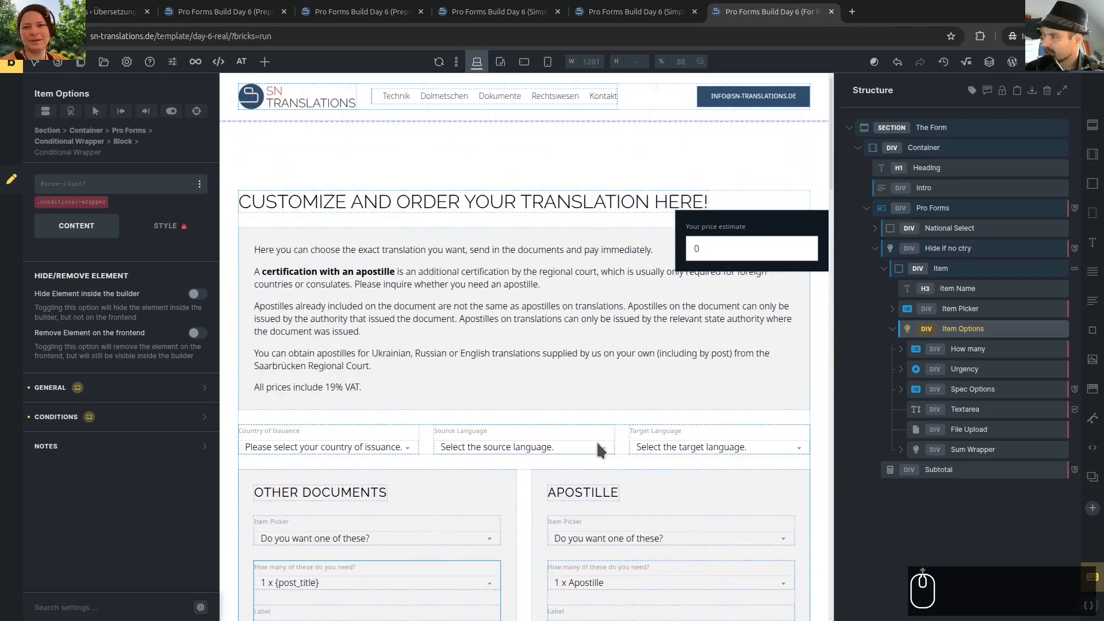
left_click(892, 329)
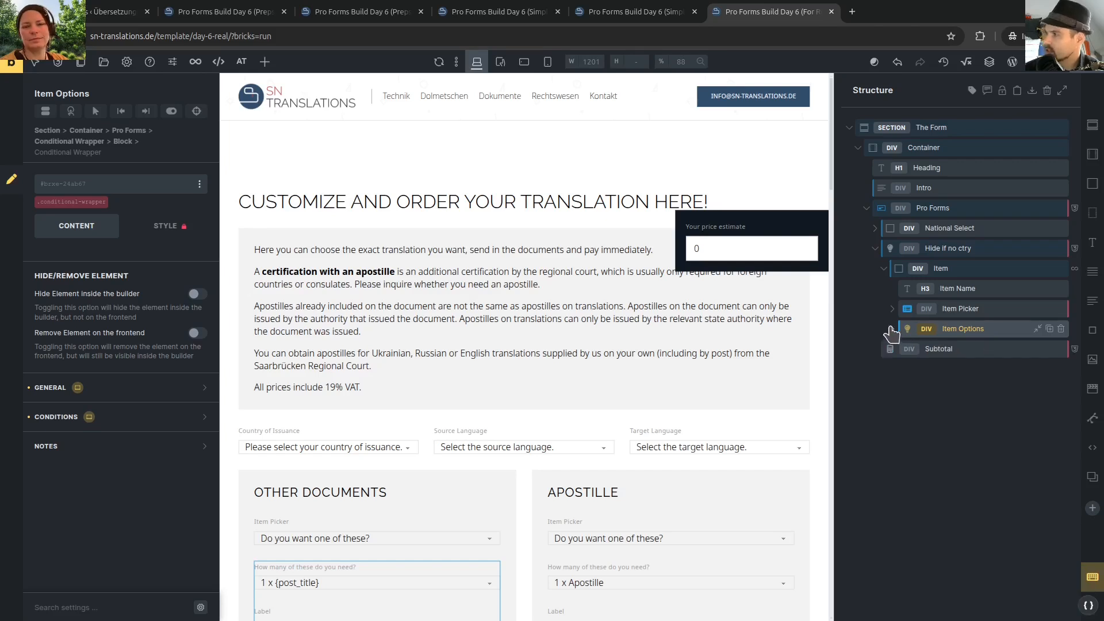
Switch to the preps template's builder tab, expand The Form down to Pro Forms and inspect the Hide if no ctry wrapper
left_click(237, 9)
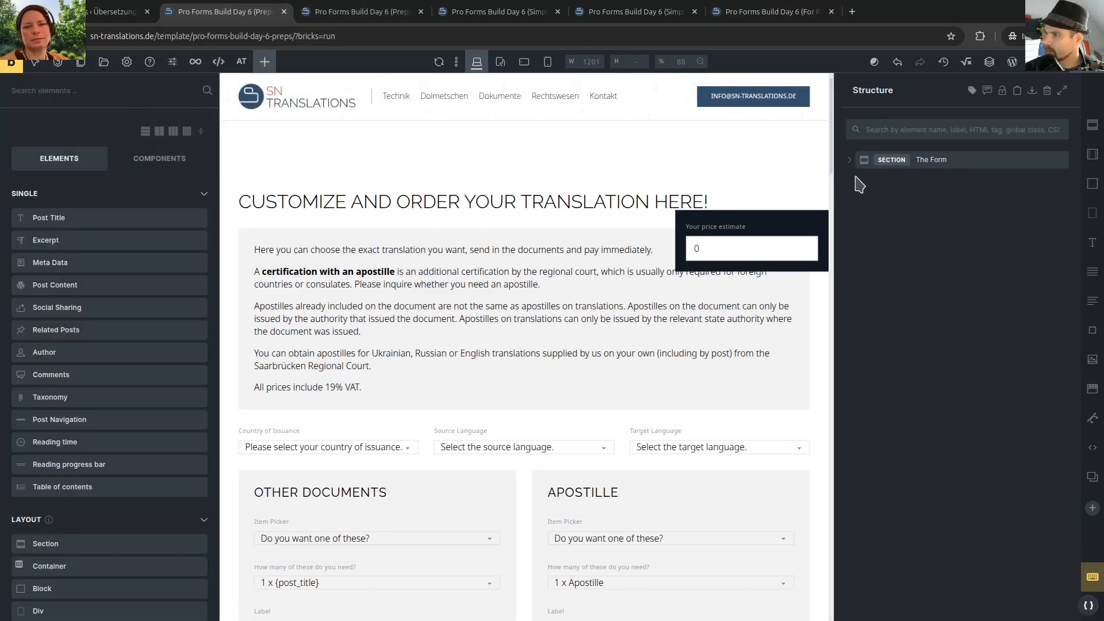
left_click(849, 161)
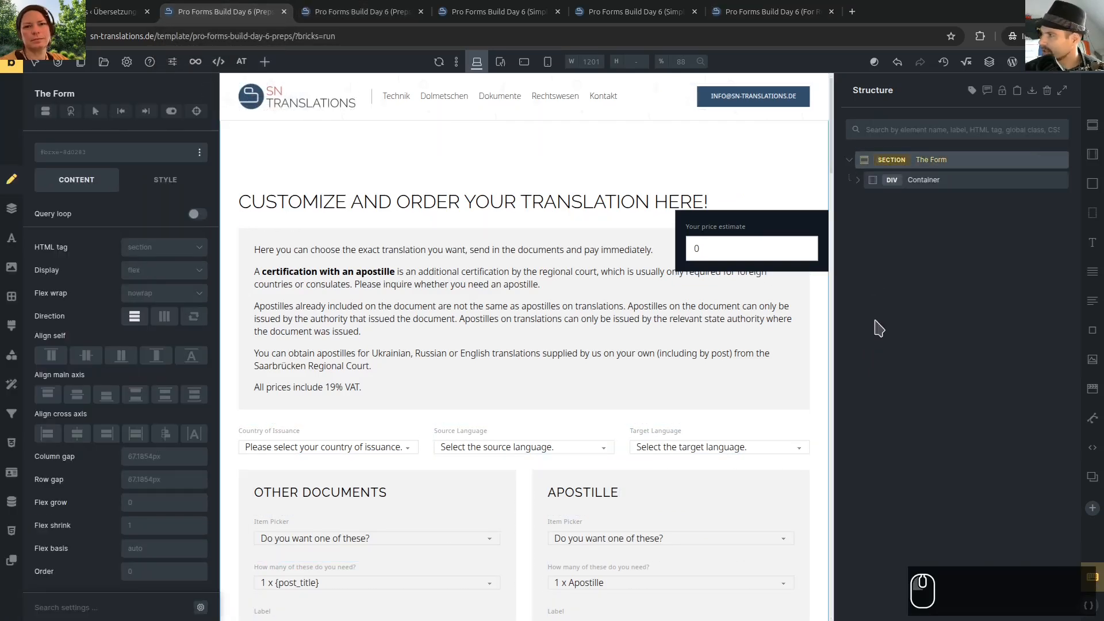
left_click(860, 187)
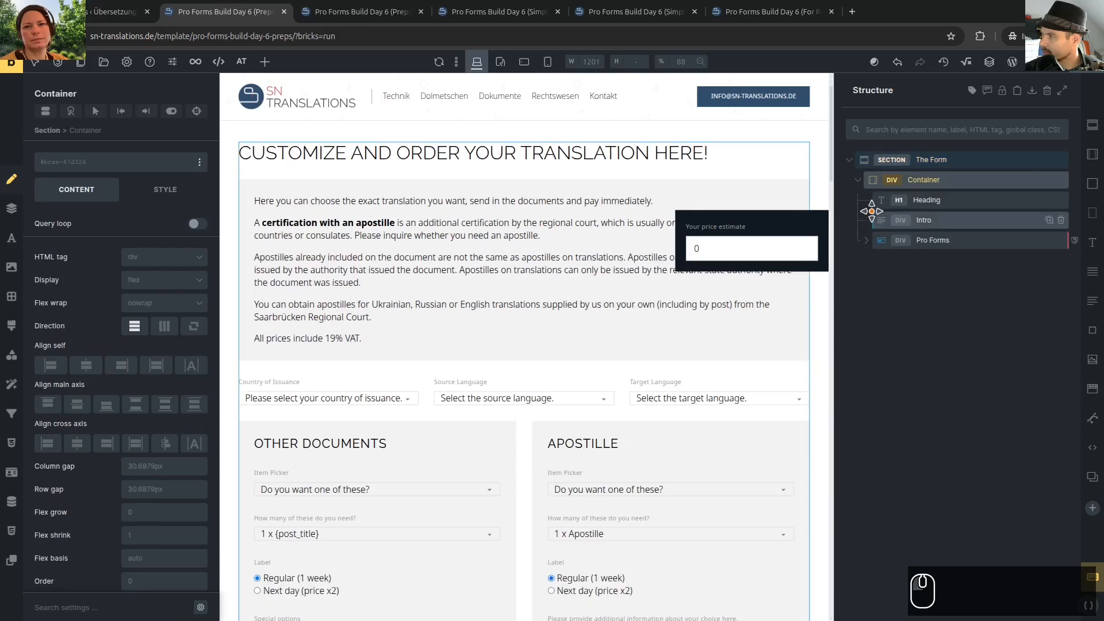
left_click(866, 241)
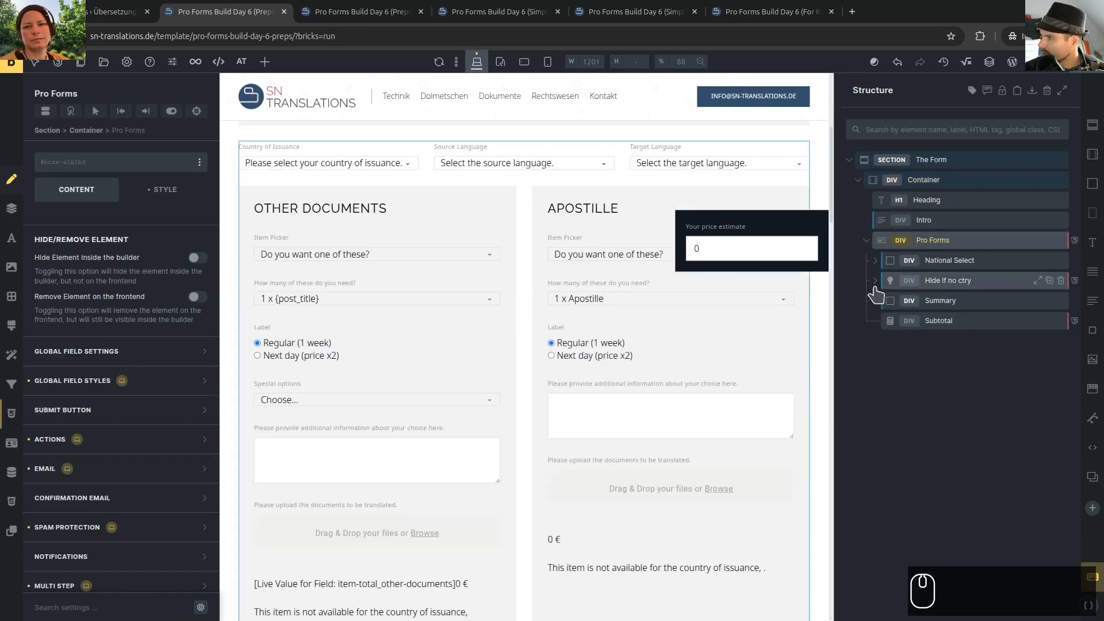
left_click(908, 281)
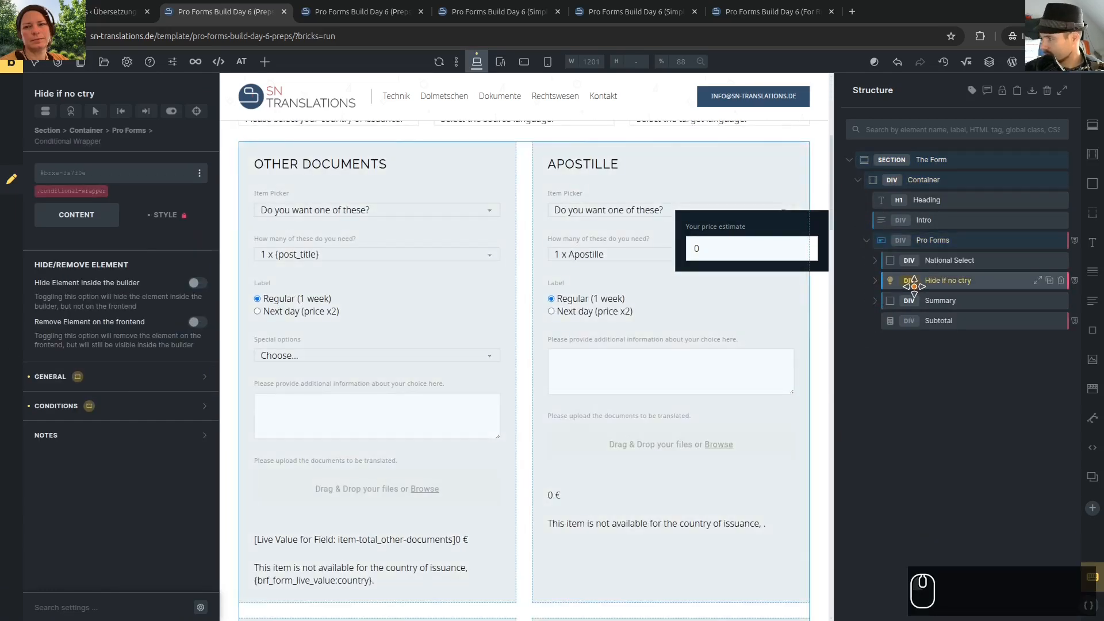
scroll(531, 281, "up", 4)
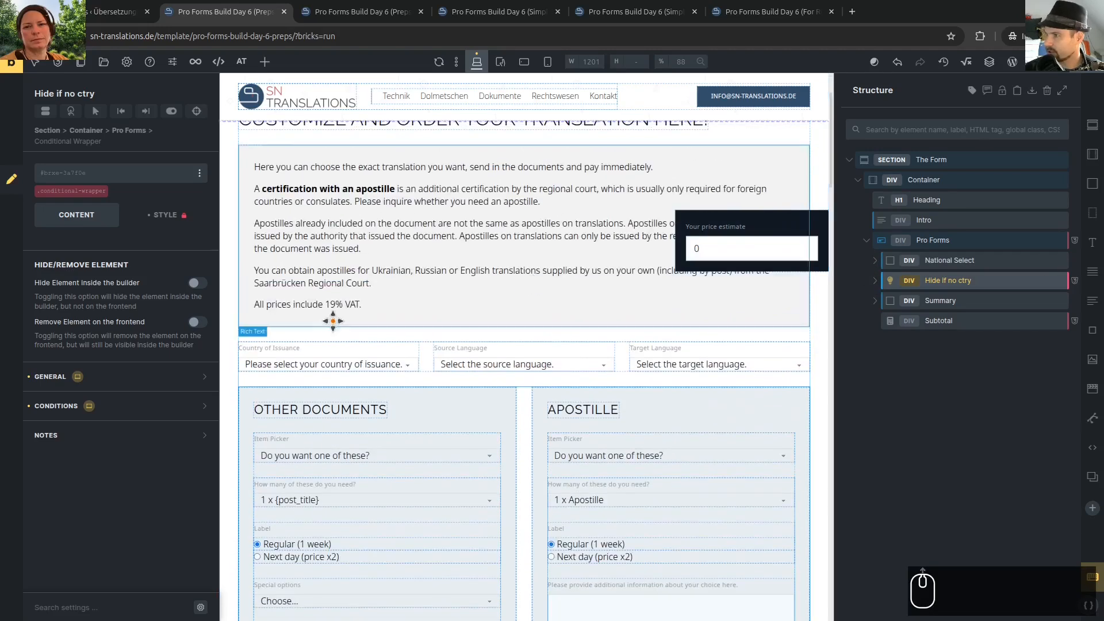
On the live preps page, toggle the country of issuance between the empty placeholder and a country, ending on the placeholder
key("ctrl+Tab")
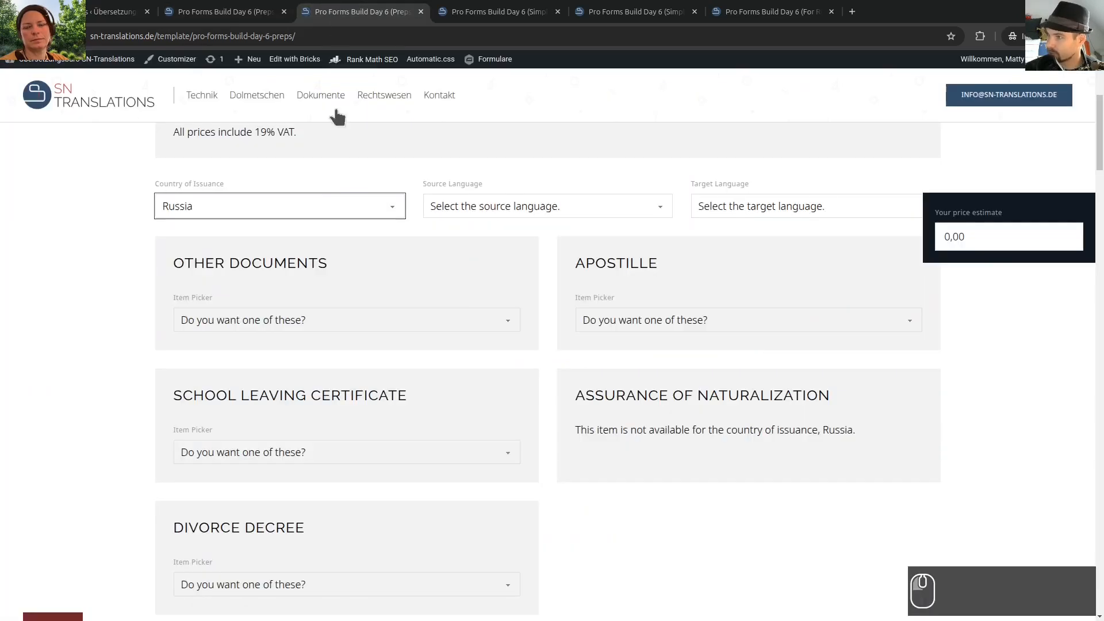
left_click(223, 203)
left_click(230, 231)
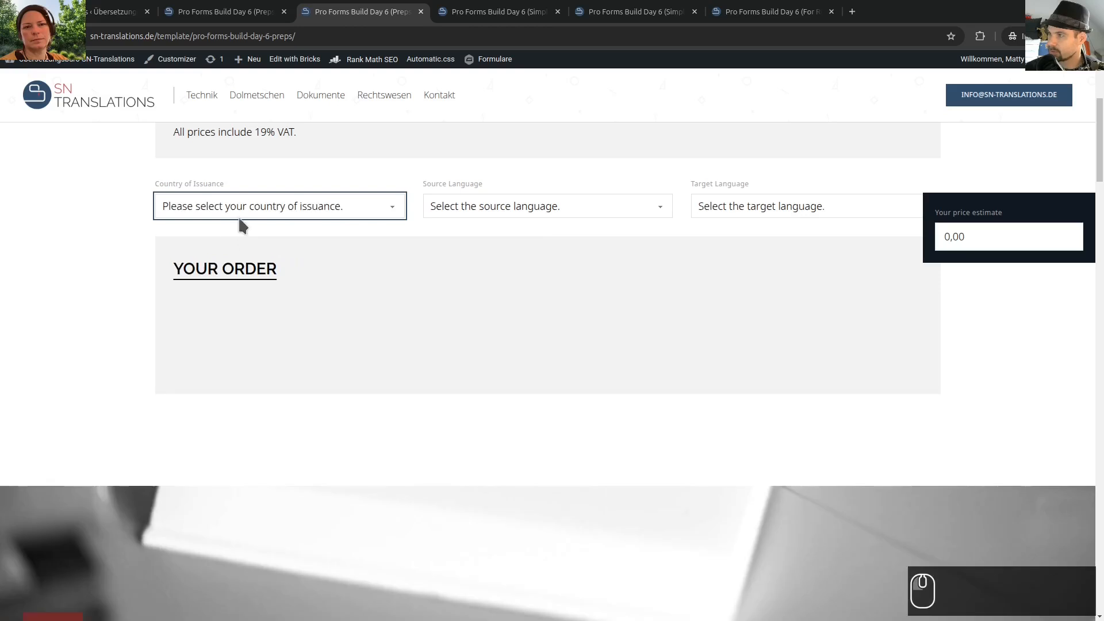
left_click(247, 212)
left_click(230, 245)
left_click(247, 207)
left_click(230, 228)
Return to the preps builder, expand the Item inside Hide if no ctry and inspect Item Name and Hide if wrong country
left_click(232, 21)
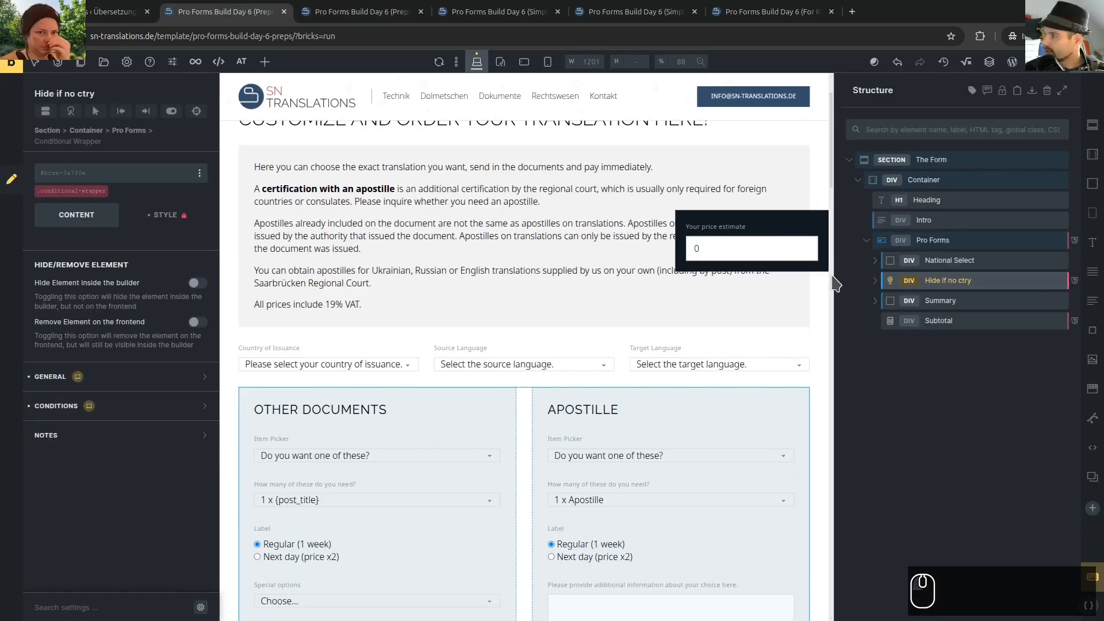
left_click(931, 300)
left_click(946, 320)
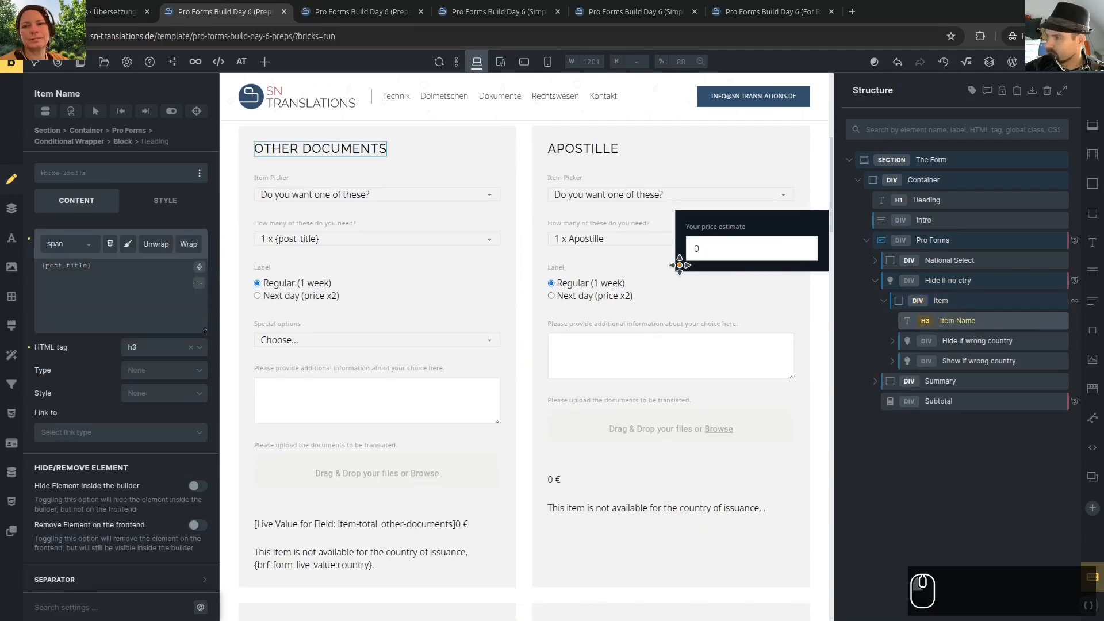
left_click(972, 342)
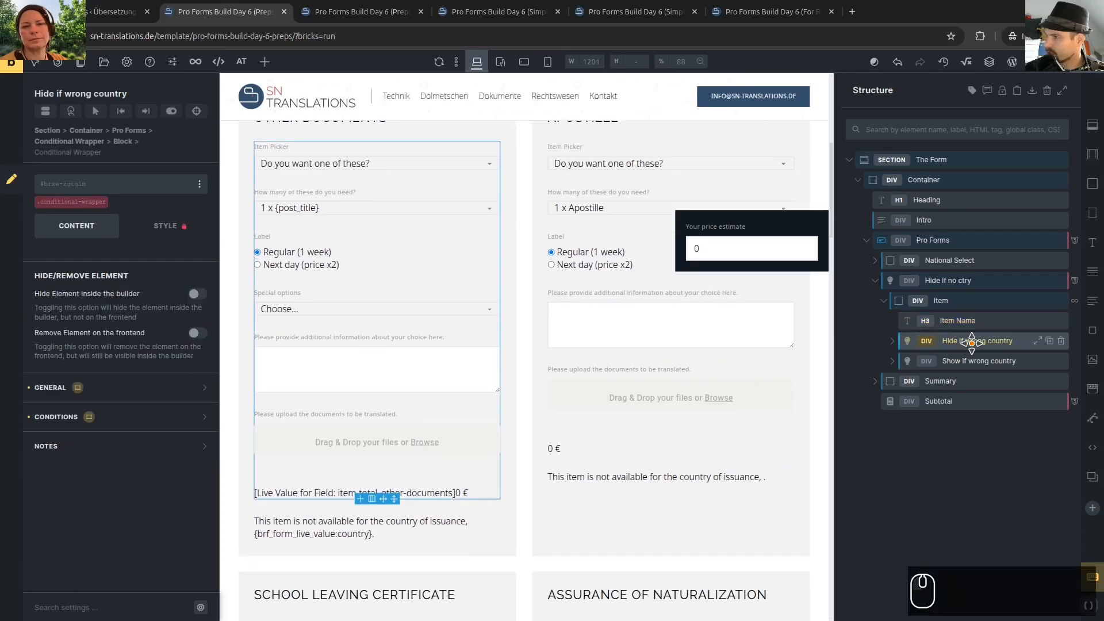
scroll(380, 288, "up", 1)
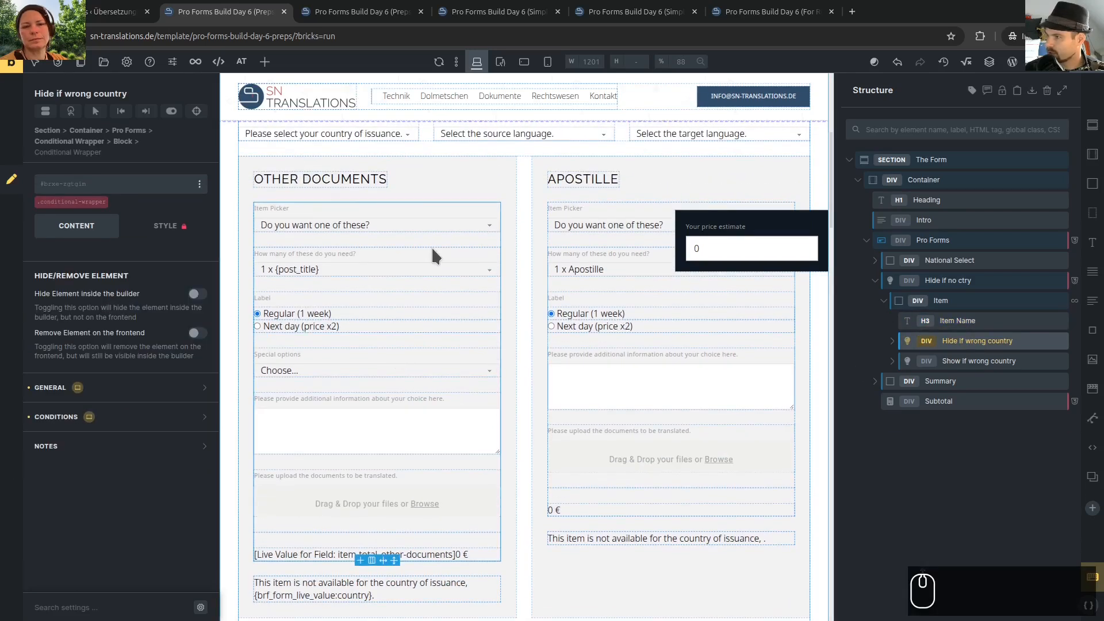
Set the live preps page's country to Germany and highlight the School Leaving Certificate card's message before returning to the builder
left_click(362, 11)
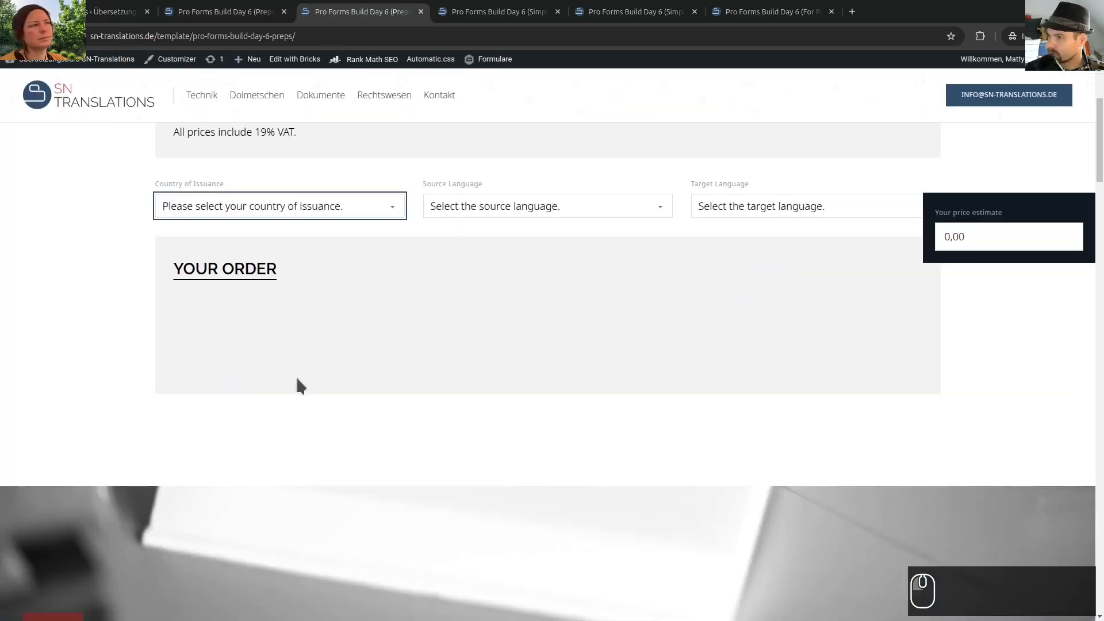
left_click(277, 206)
left_click(204, 247)
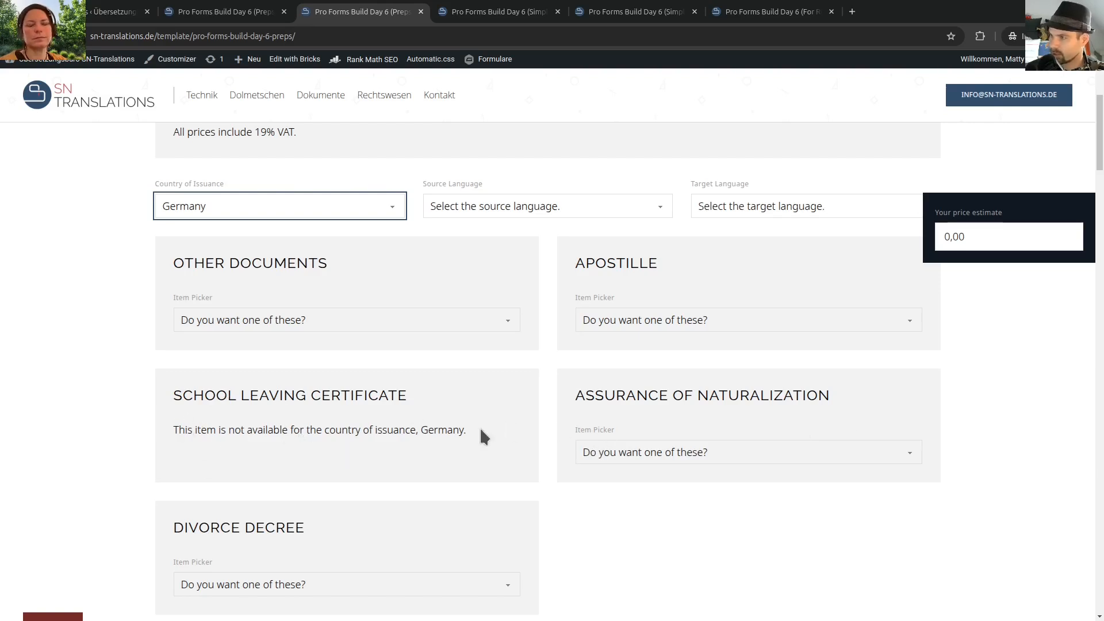
triple_click(208, 431)
left_click(224, 11)
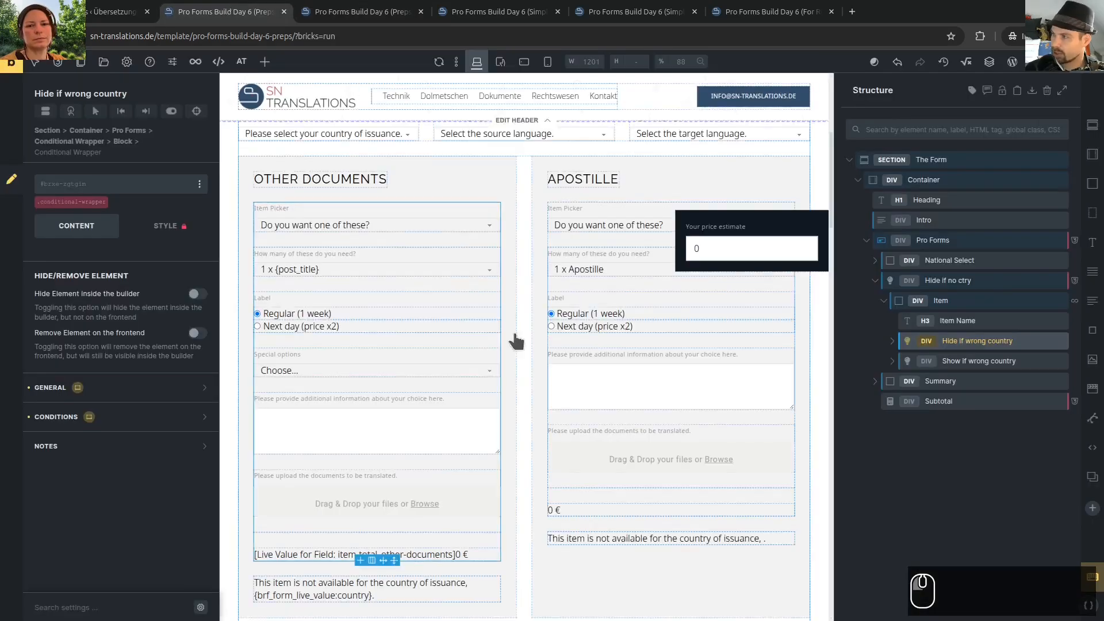
Examine the contents of the Hide if wrong country and Show if wrong country wrappers, including the Note text's country placeholder
left_click(890, 343)
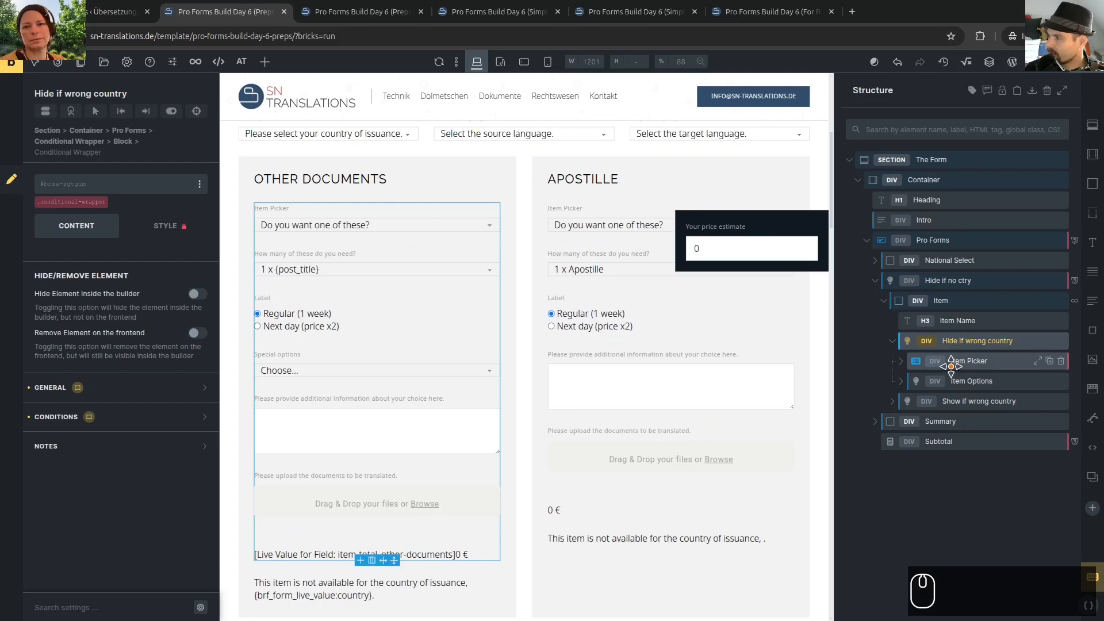
left_click(893, 344)
left_click(955, 361)
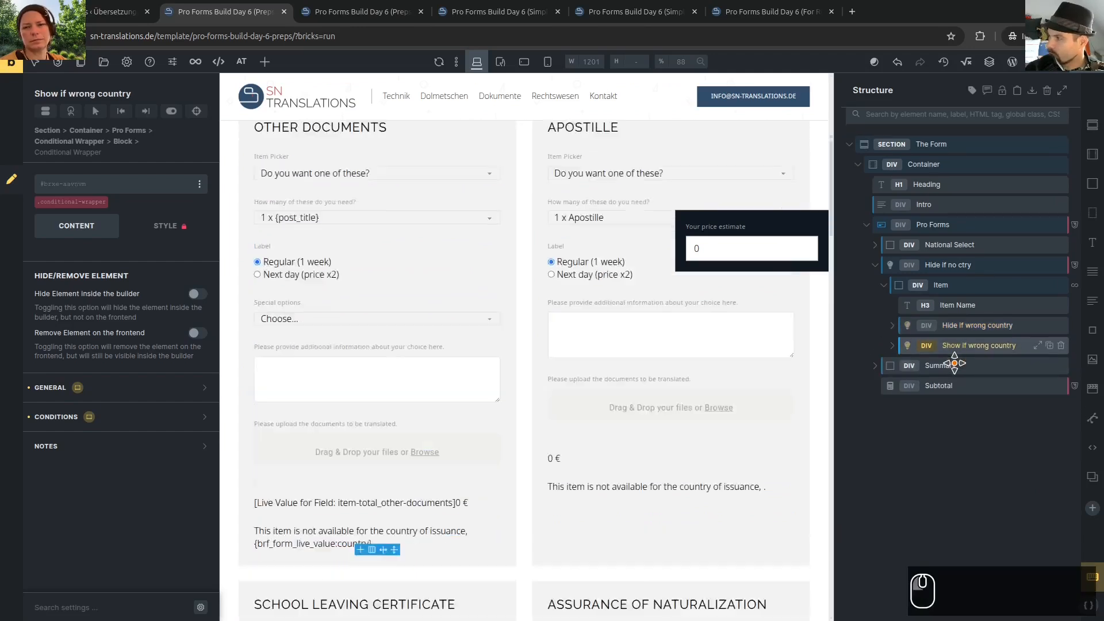
left_click(892, 346)
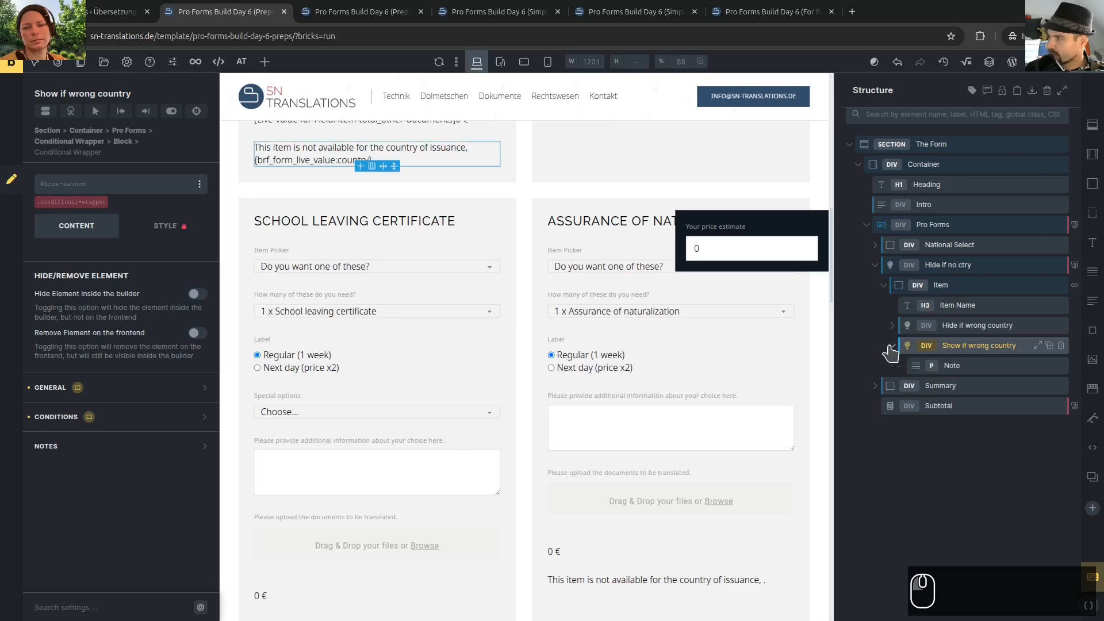
left_click(955, 367)
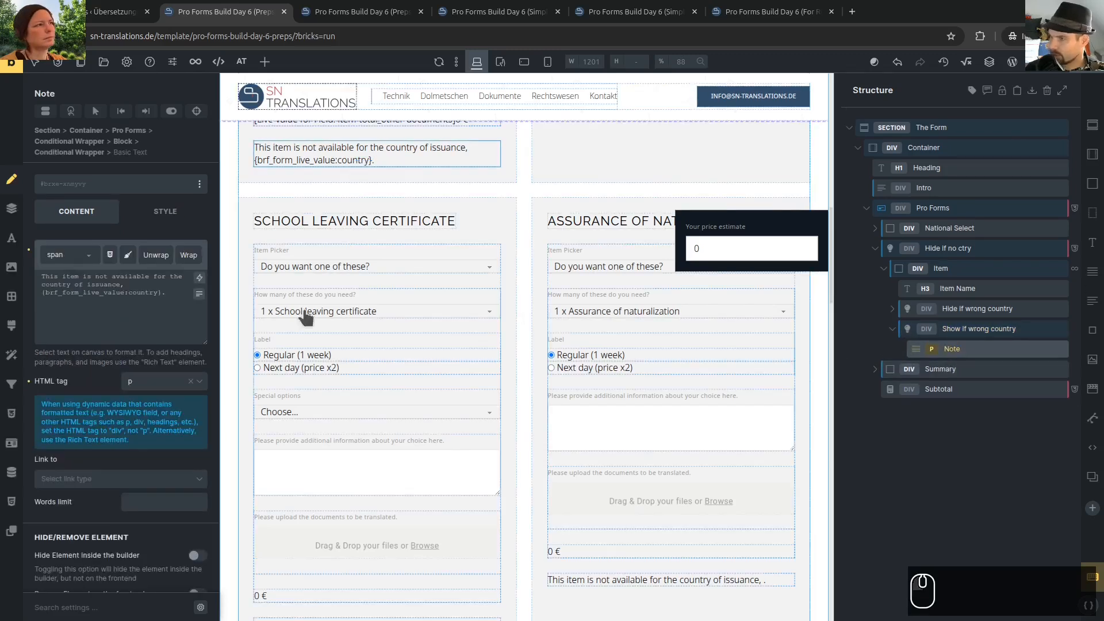
key("ctrl+a")
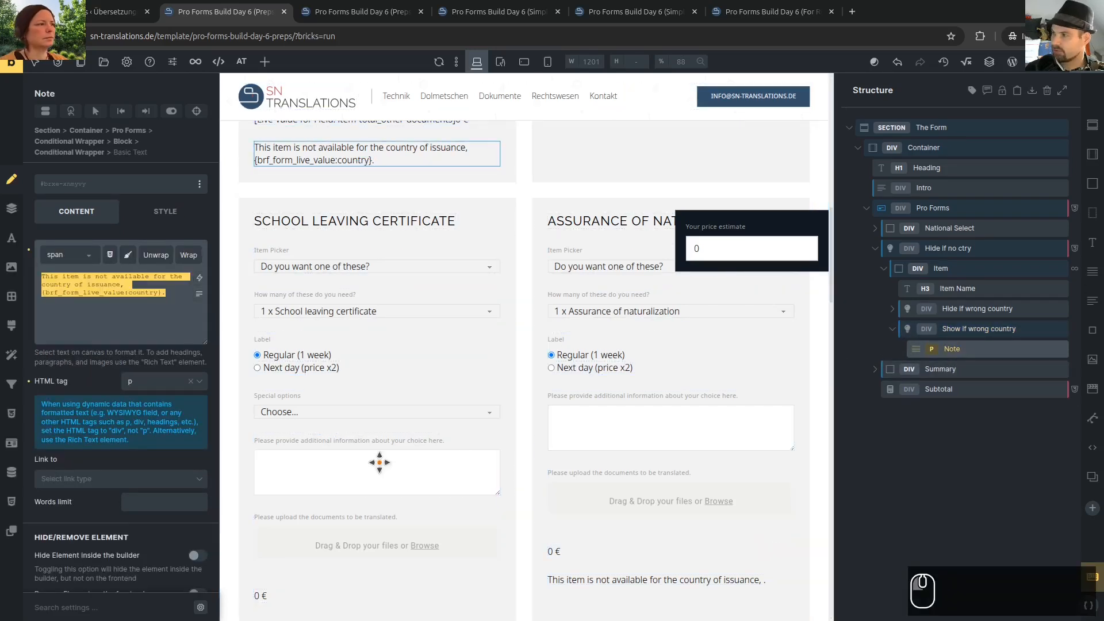
left_click(937, 329)
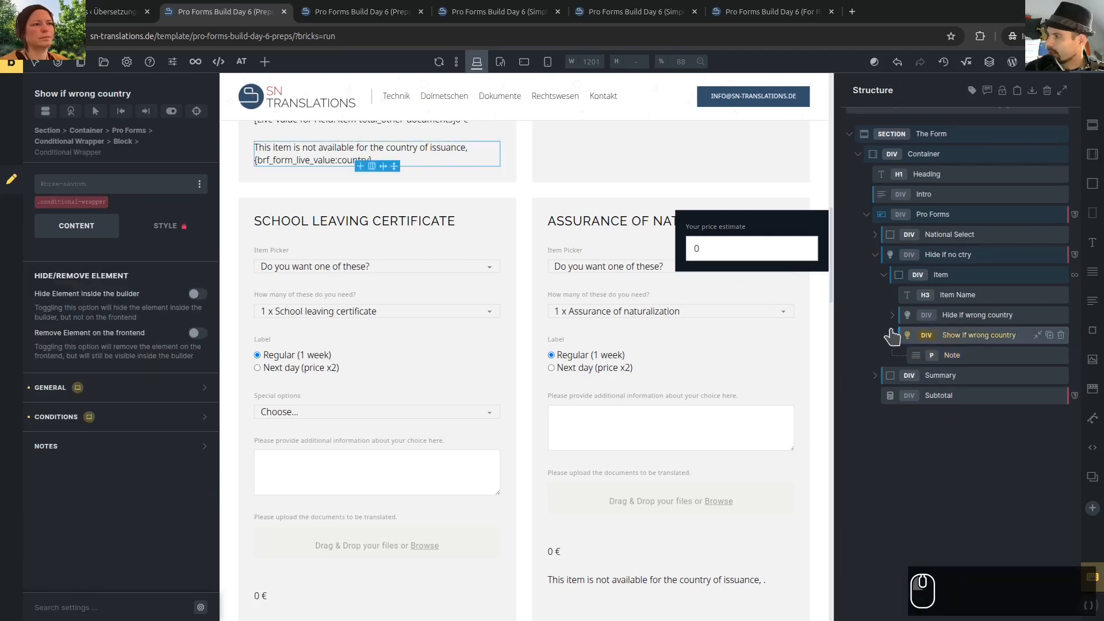
left_click(893, 336)
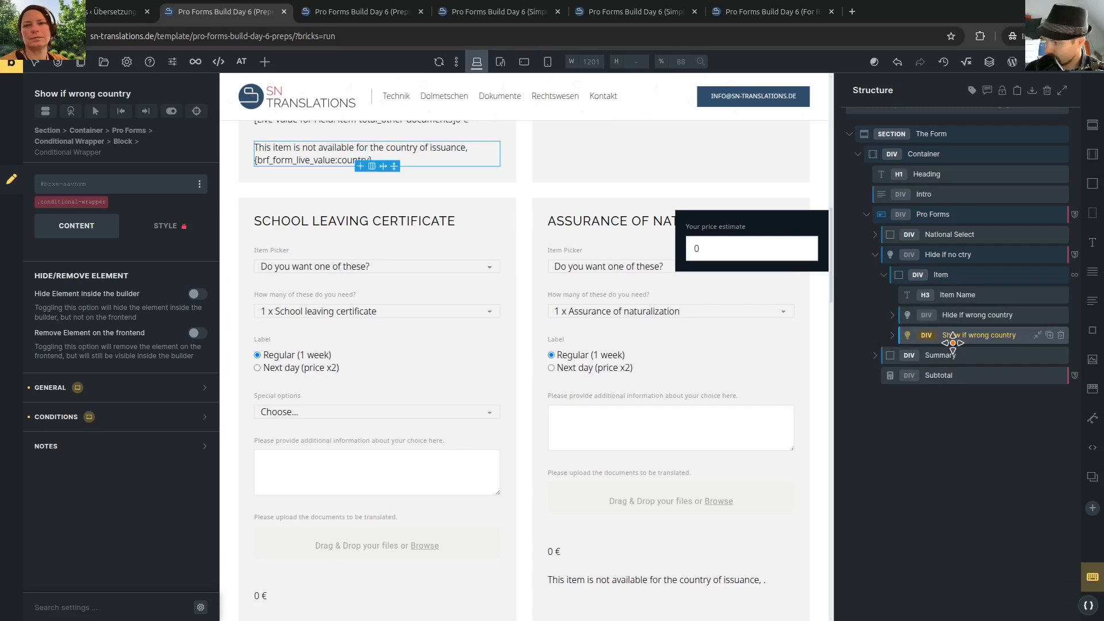
Examine the Show if wrong country wrapper's Form Field condition, including its comparison operators and the conditions relation
left_click(184, 226)
left_click(131, 428)
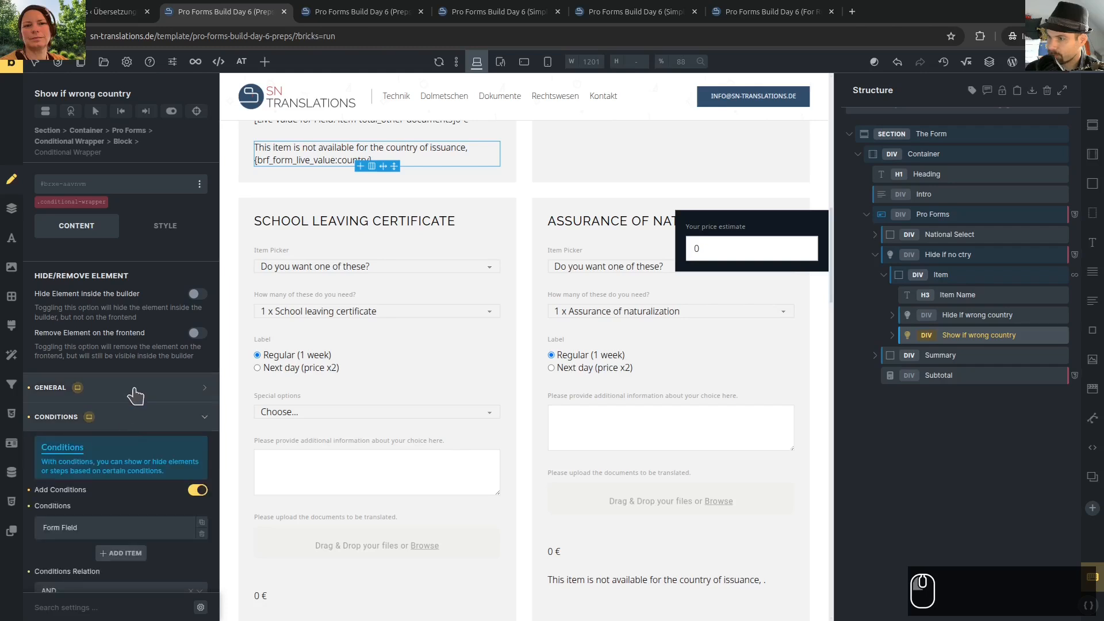
scroll(91, 479, "down", 1)
scroll(117, 506, "down", 4)
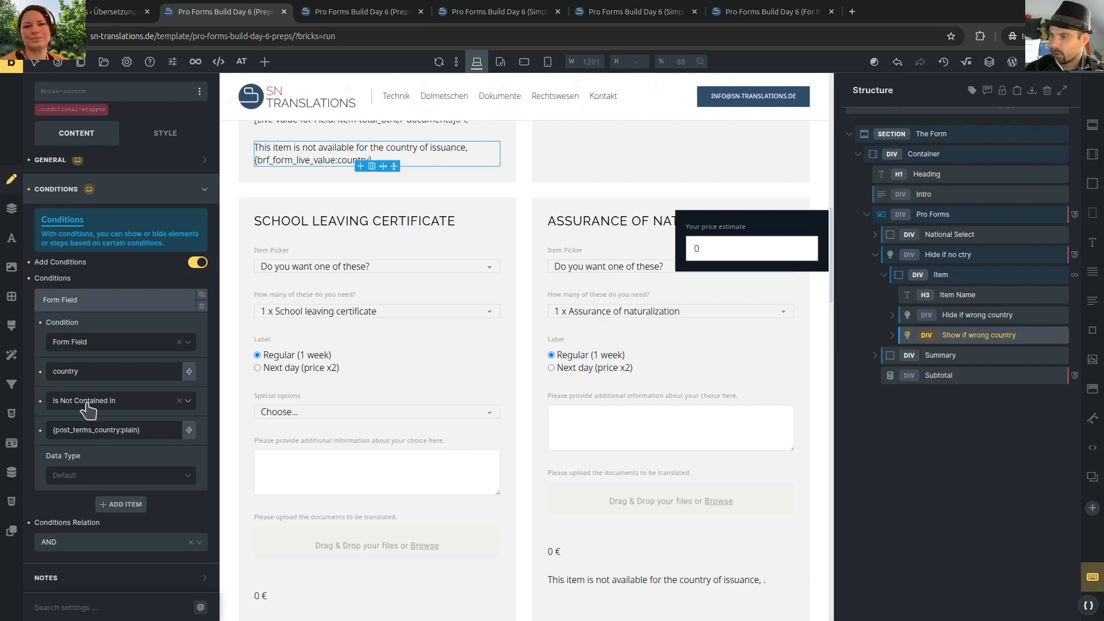
left_click(119, 402)
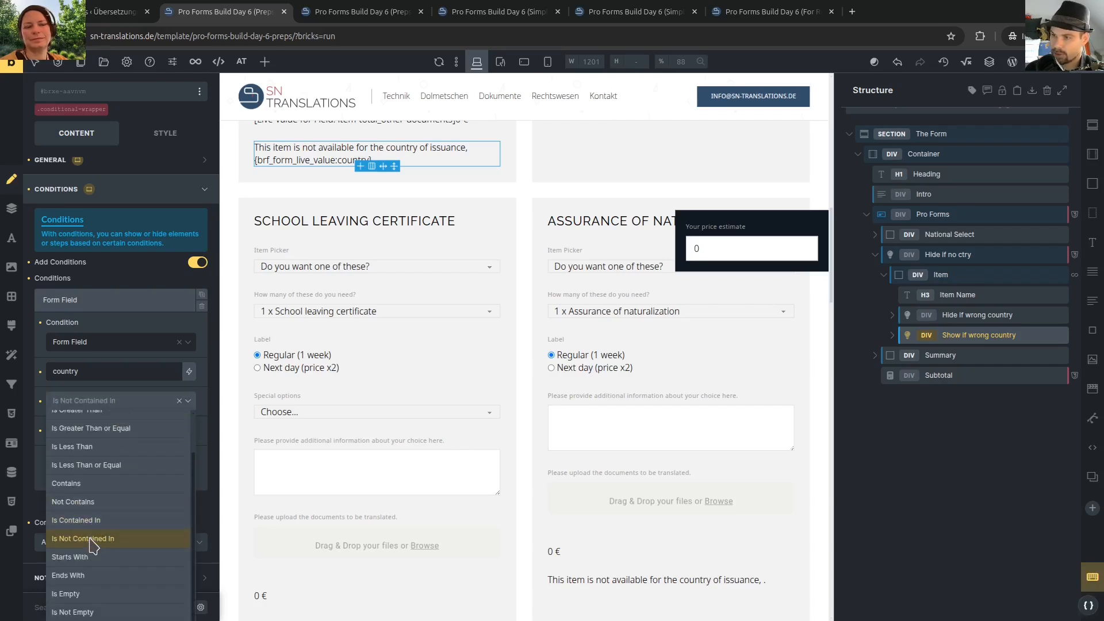
left_click(105, 300)
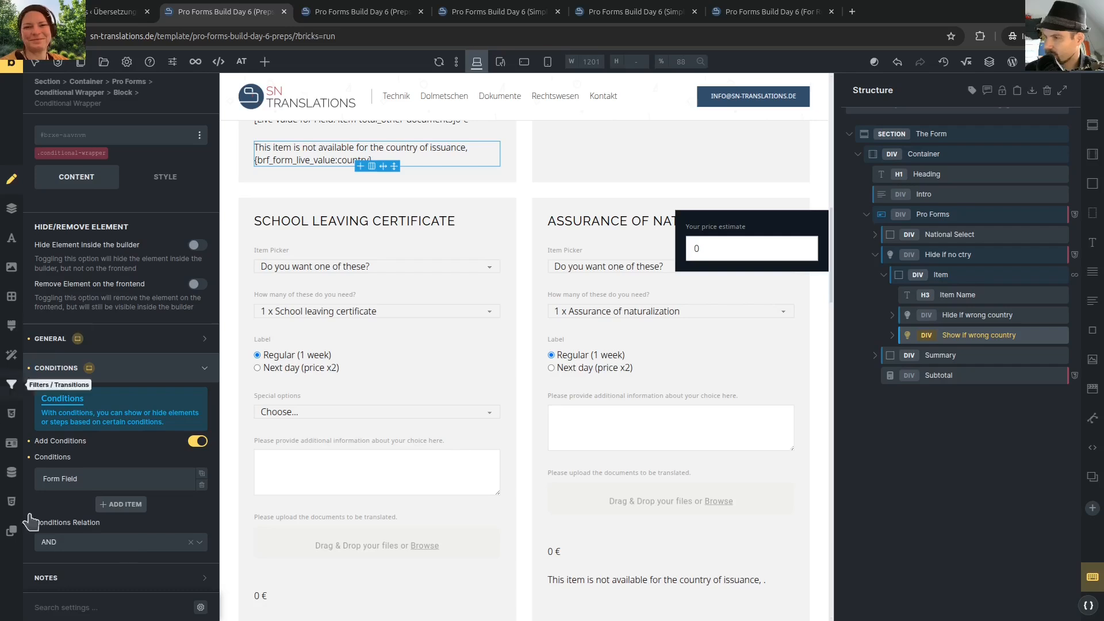
left_click(158, 544)
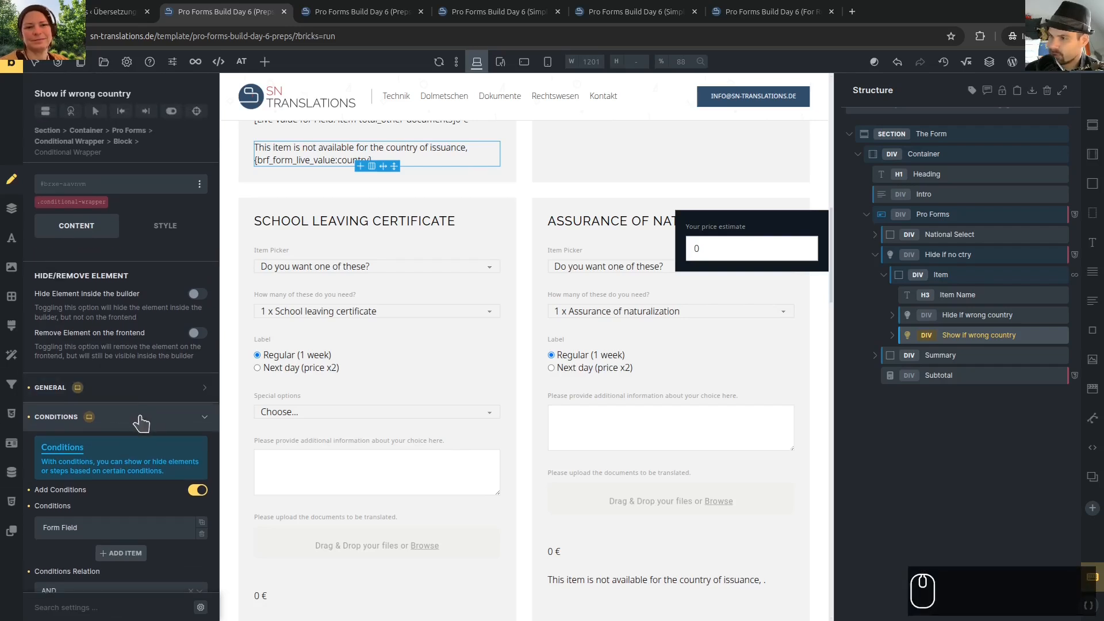
left_click(139, 418)
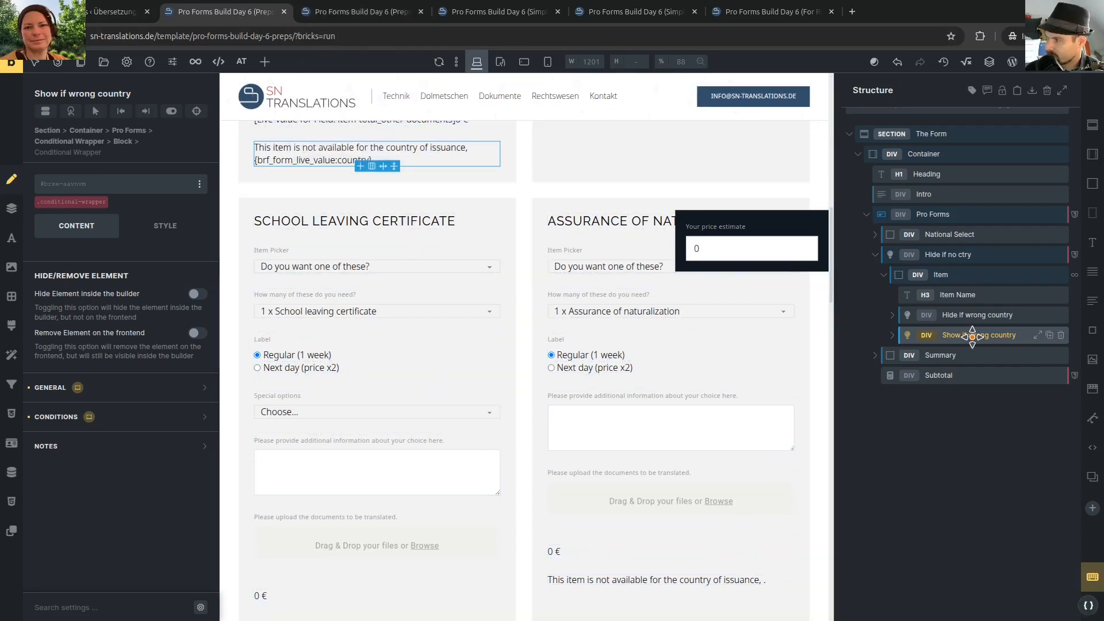
Switch to the day-6-real template's builder and review the contents of Item Options, Hide if no ctry and Item
left_click(626, 9)
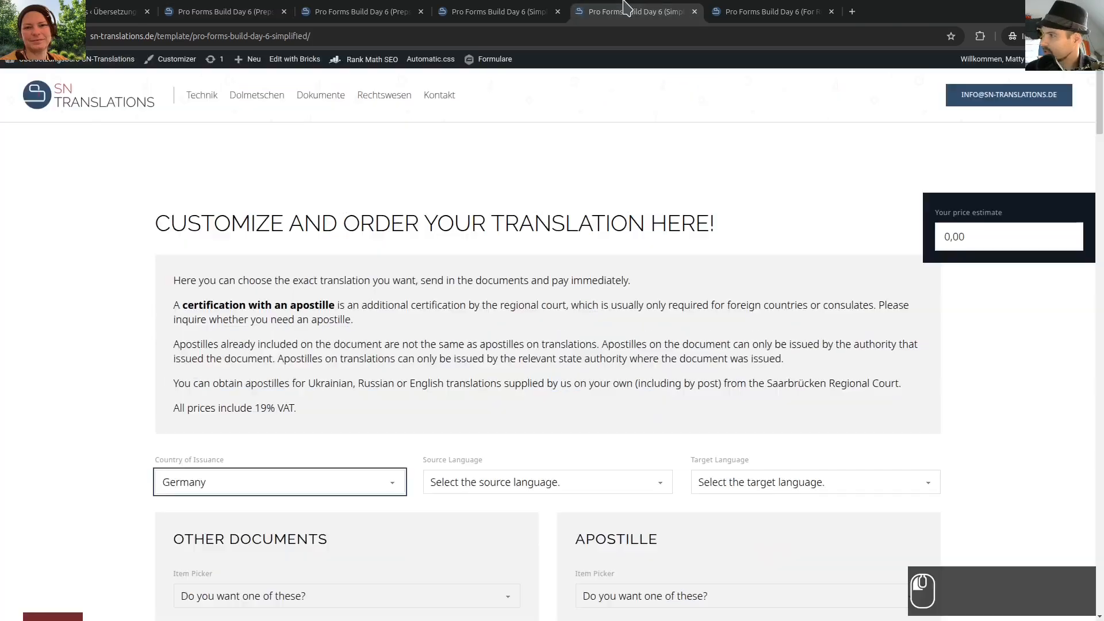
left_click(767, 10)
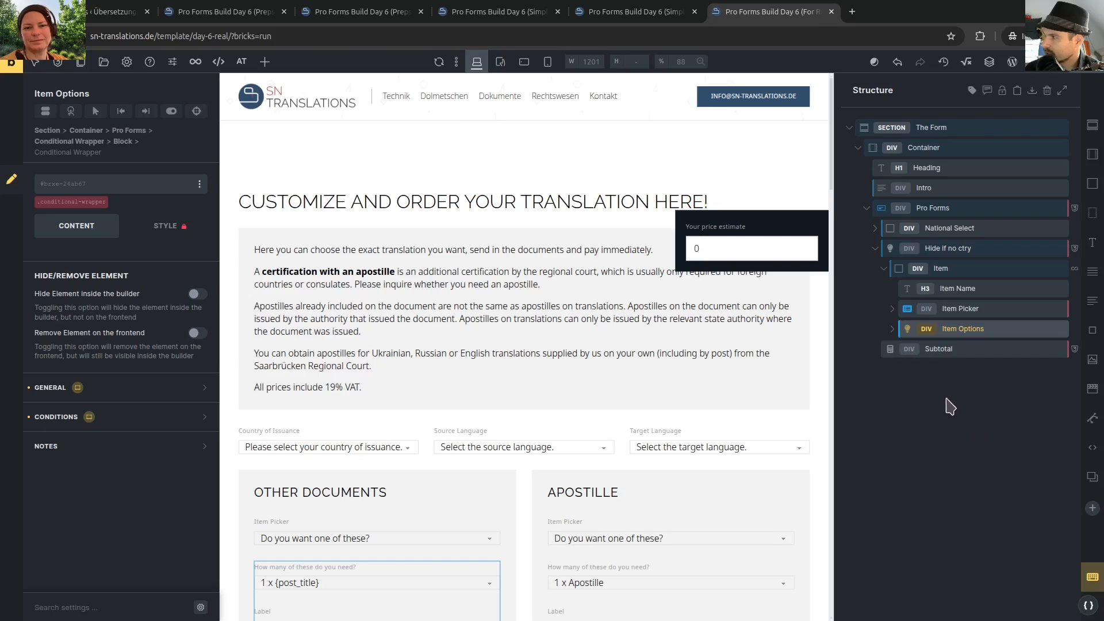
scroll(604, 468, "down", 4)
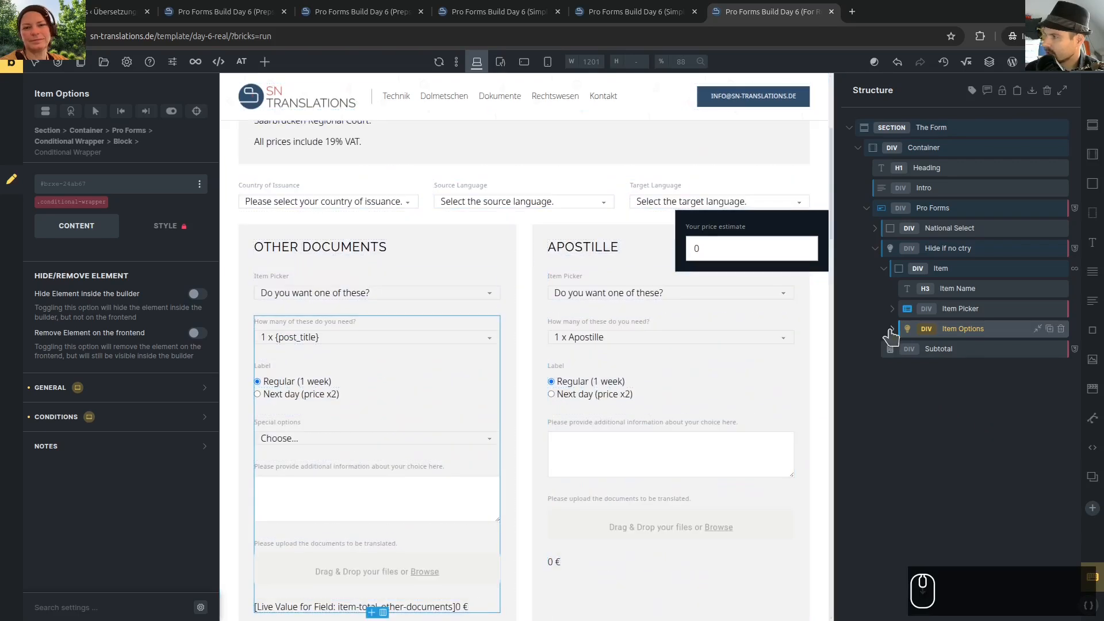
left_click(892, 329)
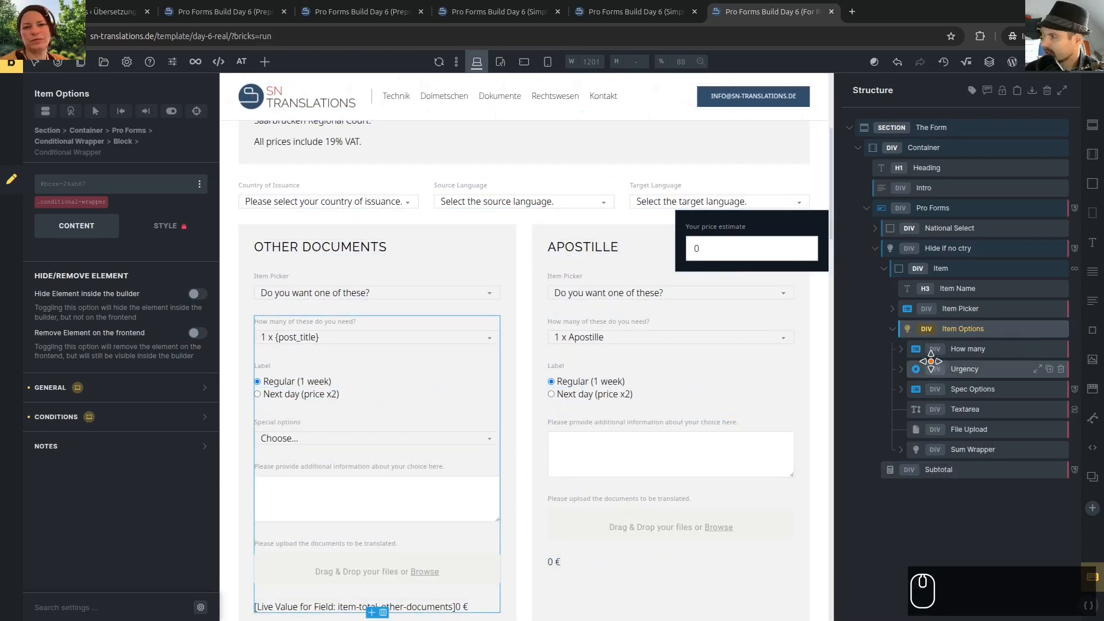
left_click(892, 331)
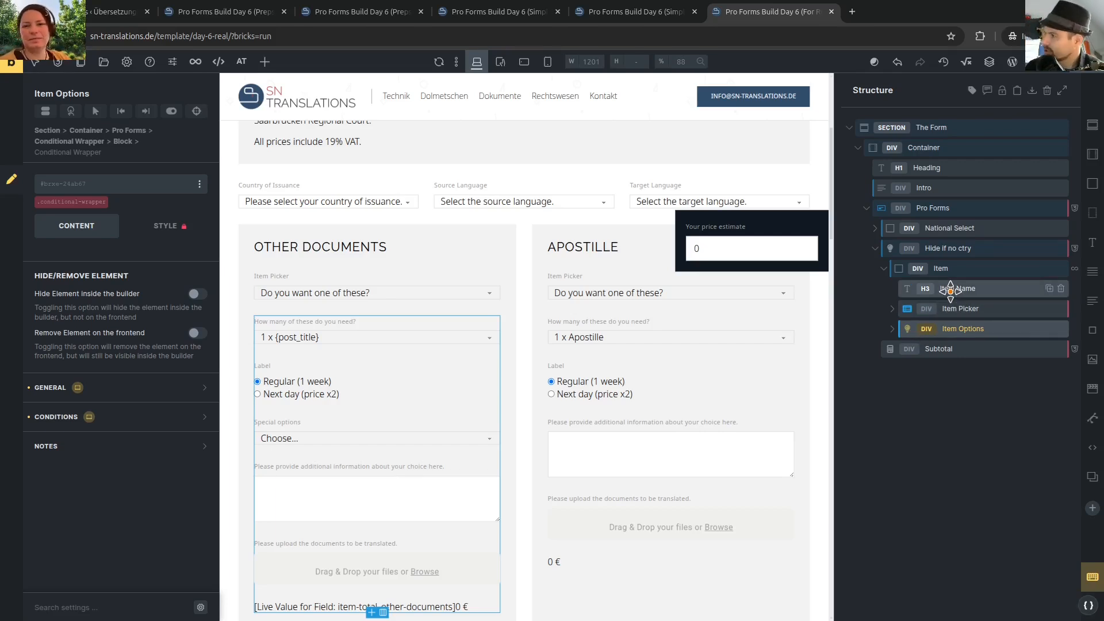
left_click(949, 248)
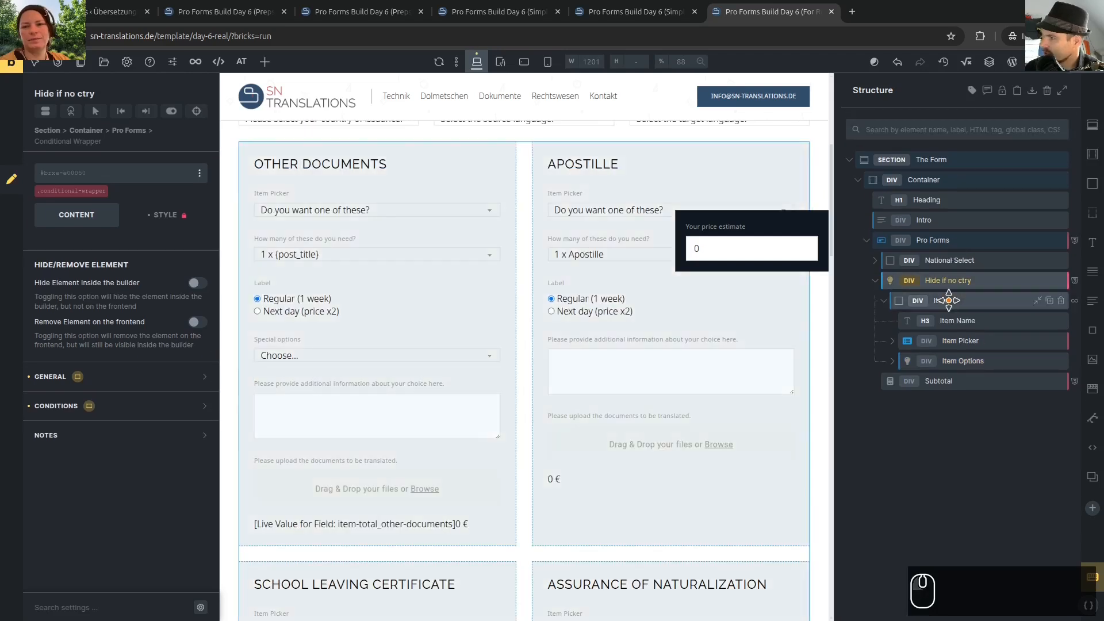
left_click(949, 300)
Try wrapping the Item Name heading in a block and undo the wrap
left_click(953, 321)
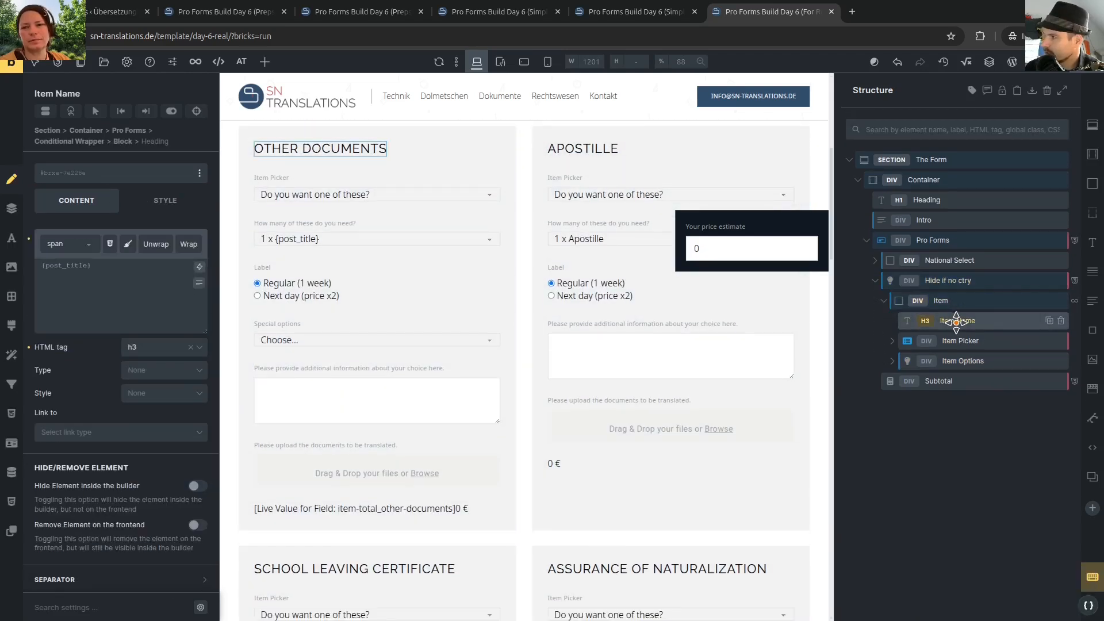
right_click(956, 322)
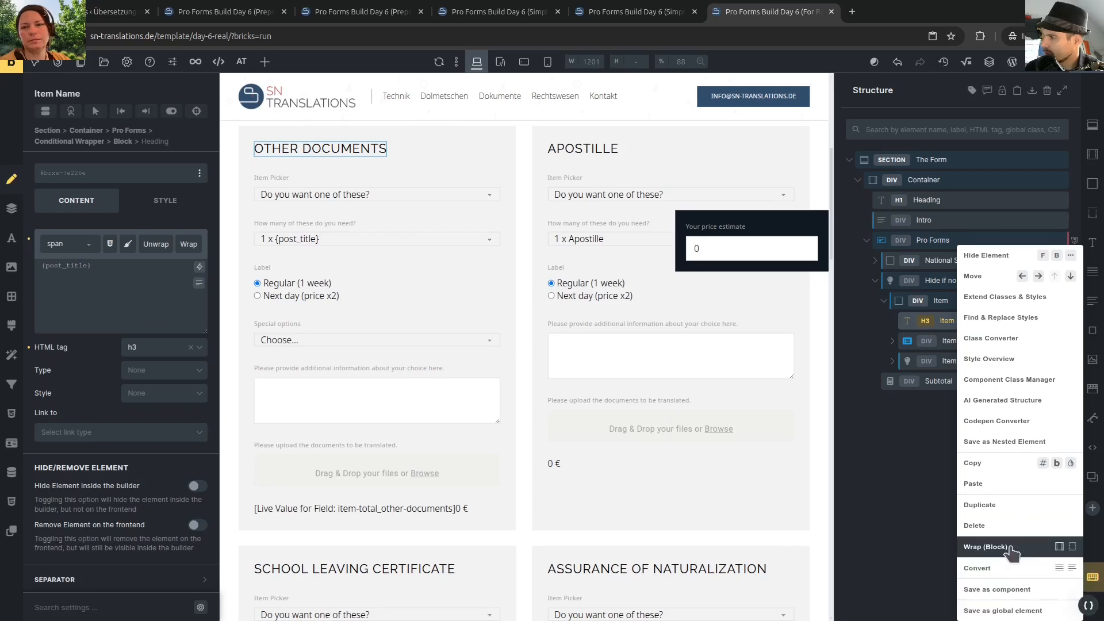
left_click(1011, 549)
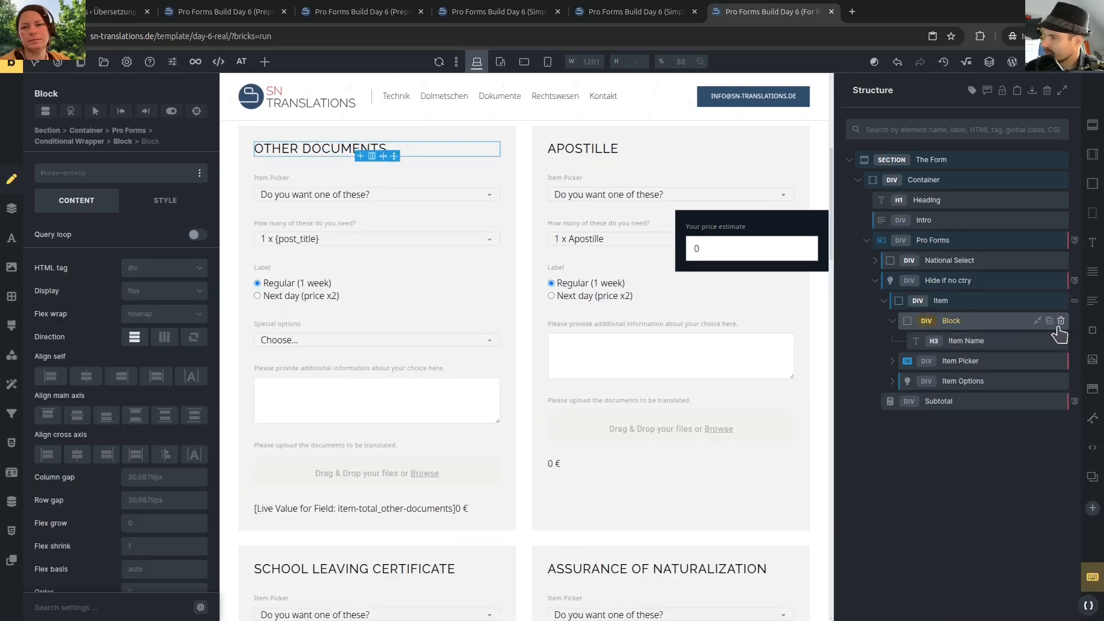
left_click(1048, 322)
key("ctrl+z")
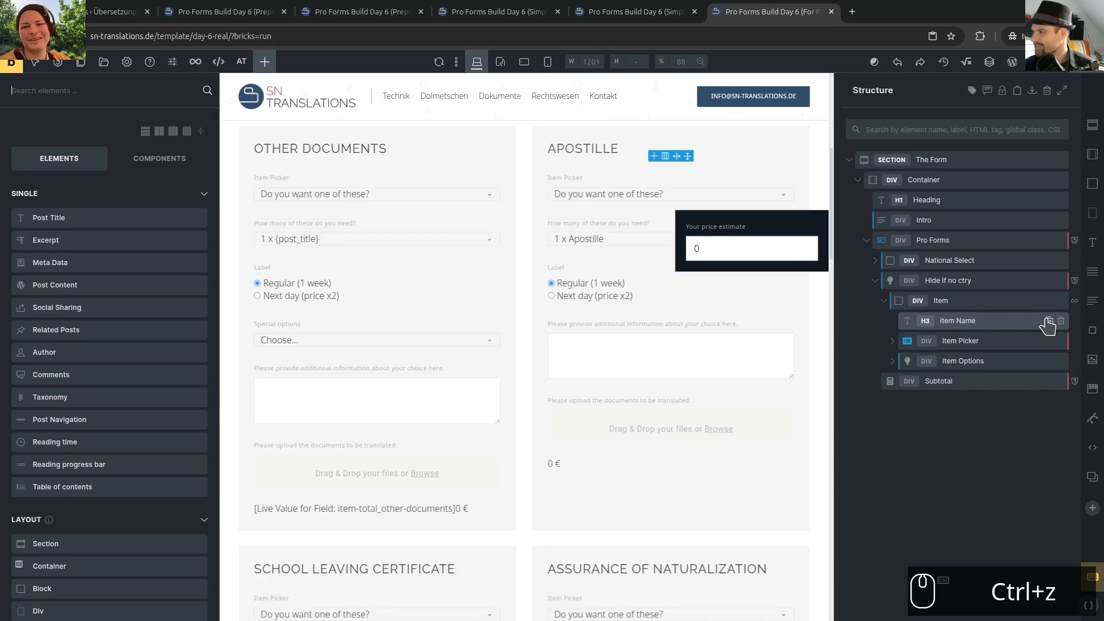
Search for "conditional" among the elements, add a single conditional wrapper to the page structure and close the search
key("ctrl+f")
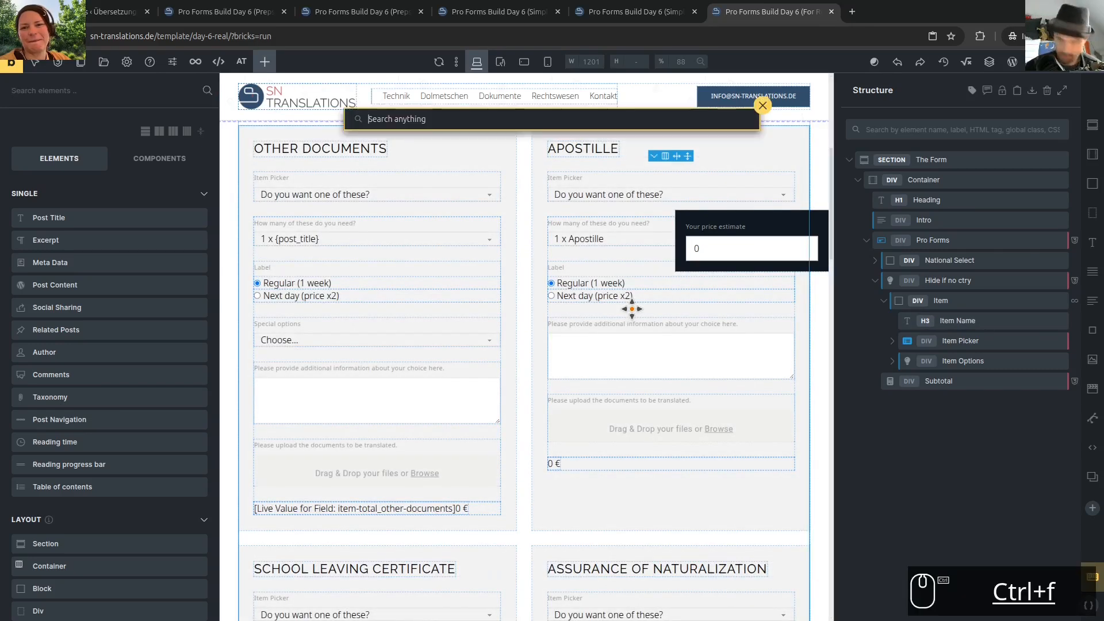
type("conditional")
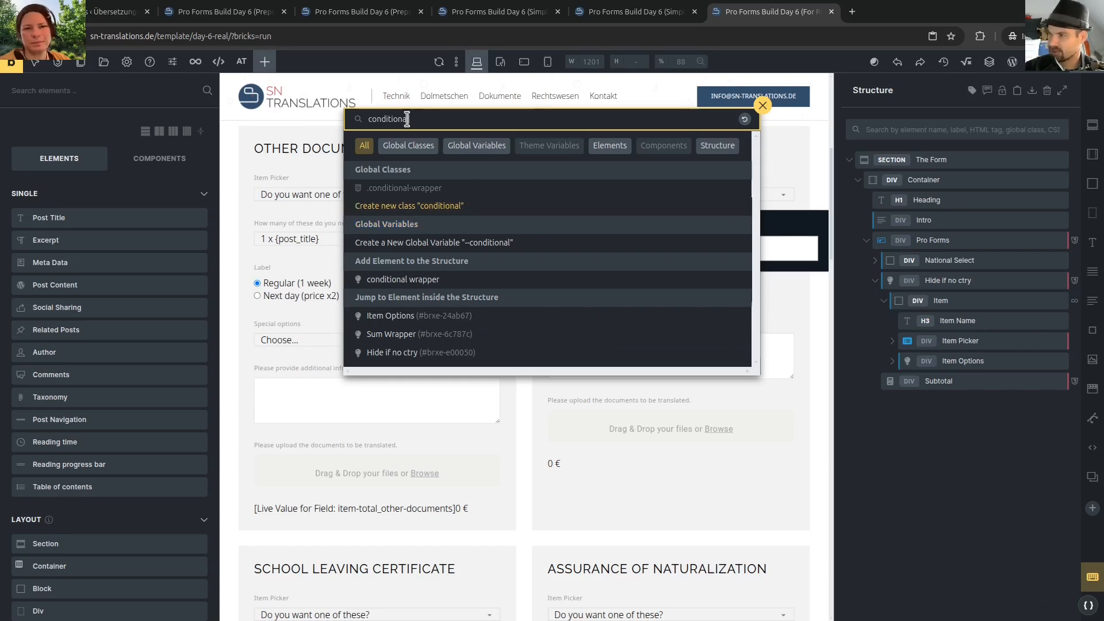
left_click(398, 150)
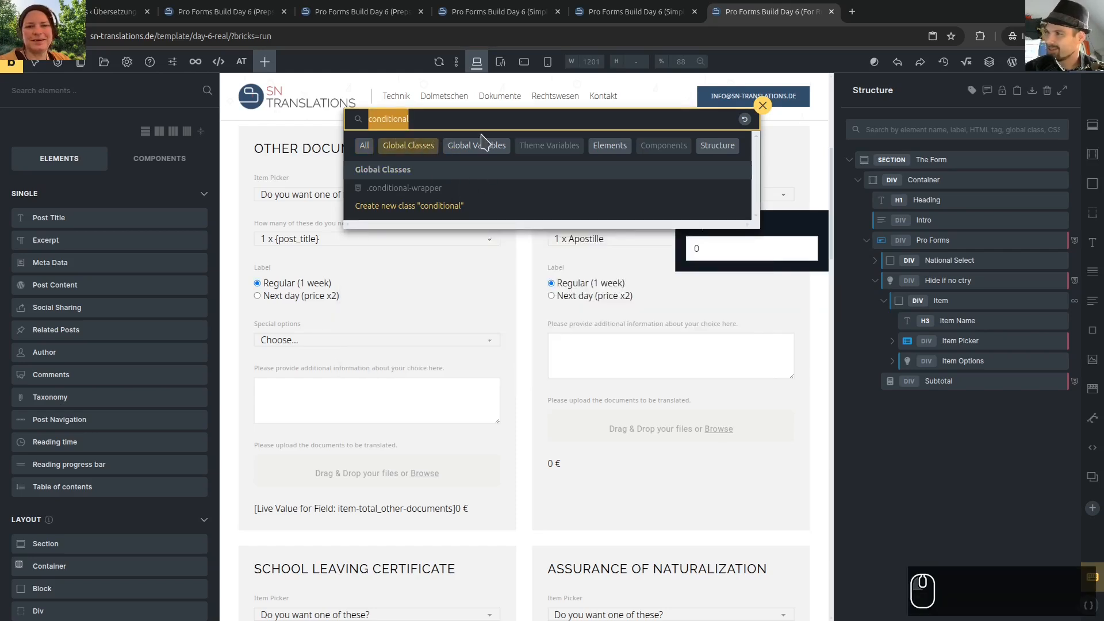
left_click(481, 149)
left_click(410, 148)
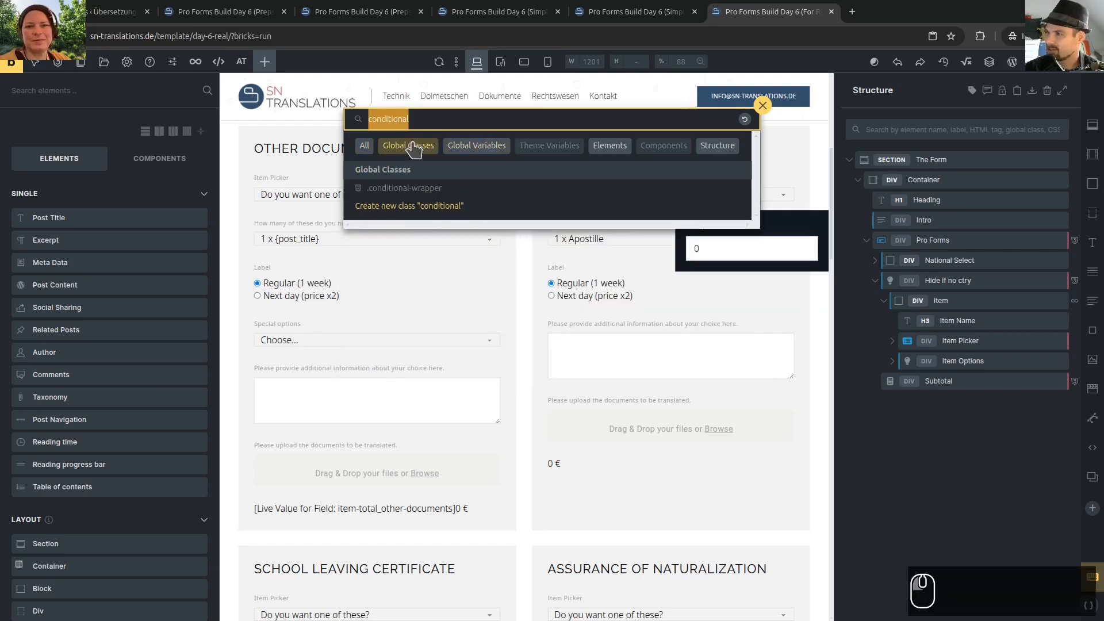
left_click(473, 148)
left_click(609, 148)
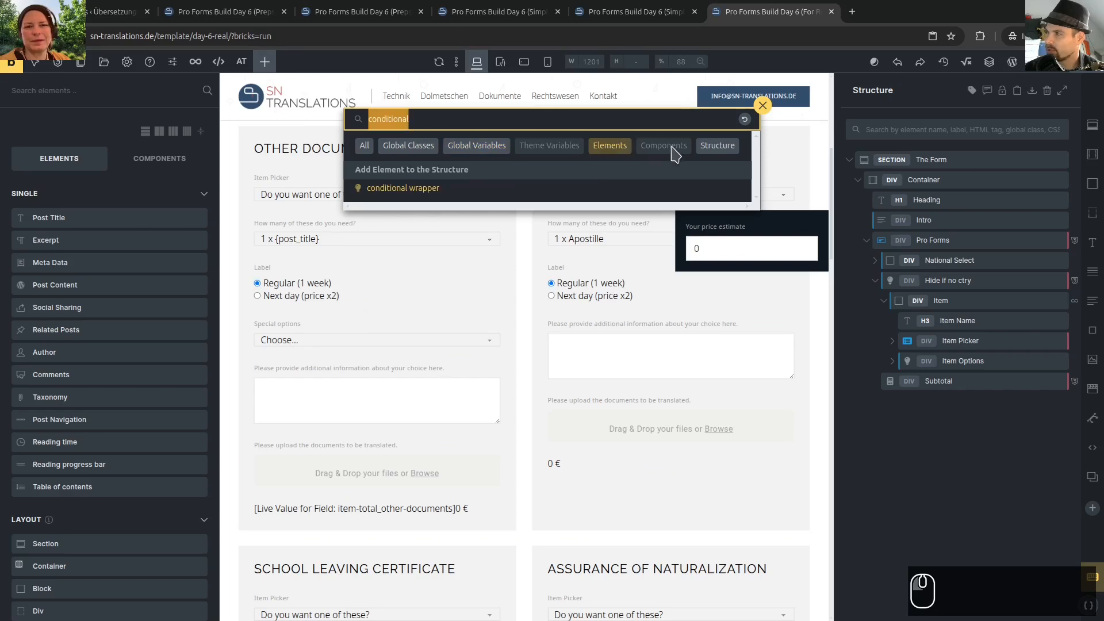
left_click(397, 189)
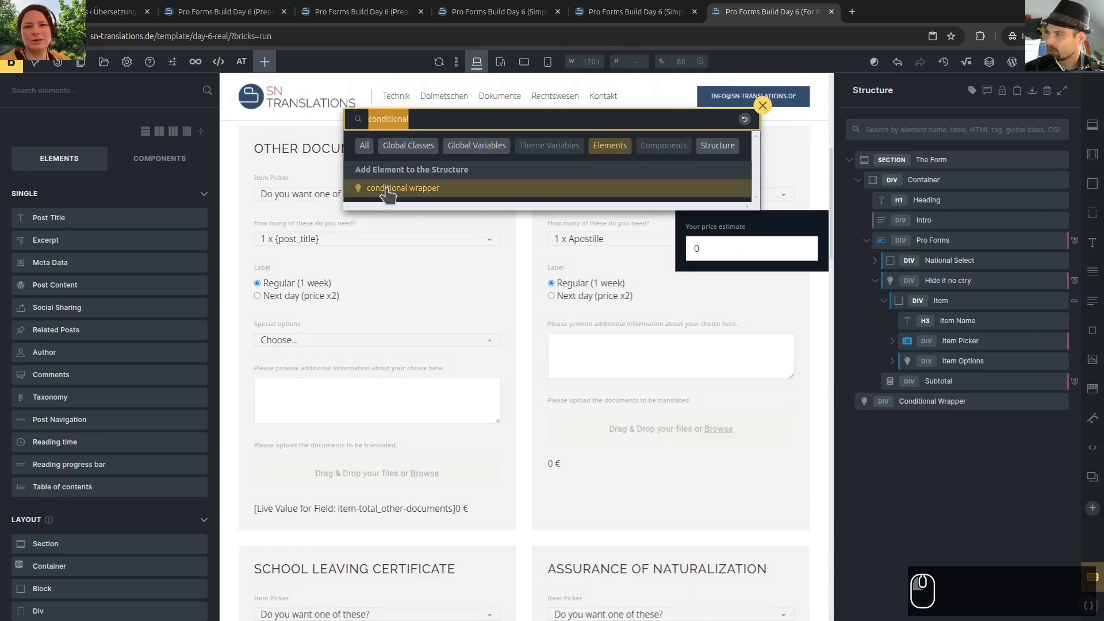
left_click(416, 190)
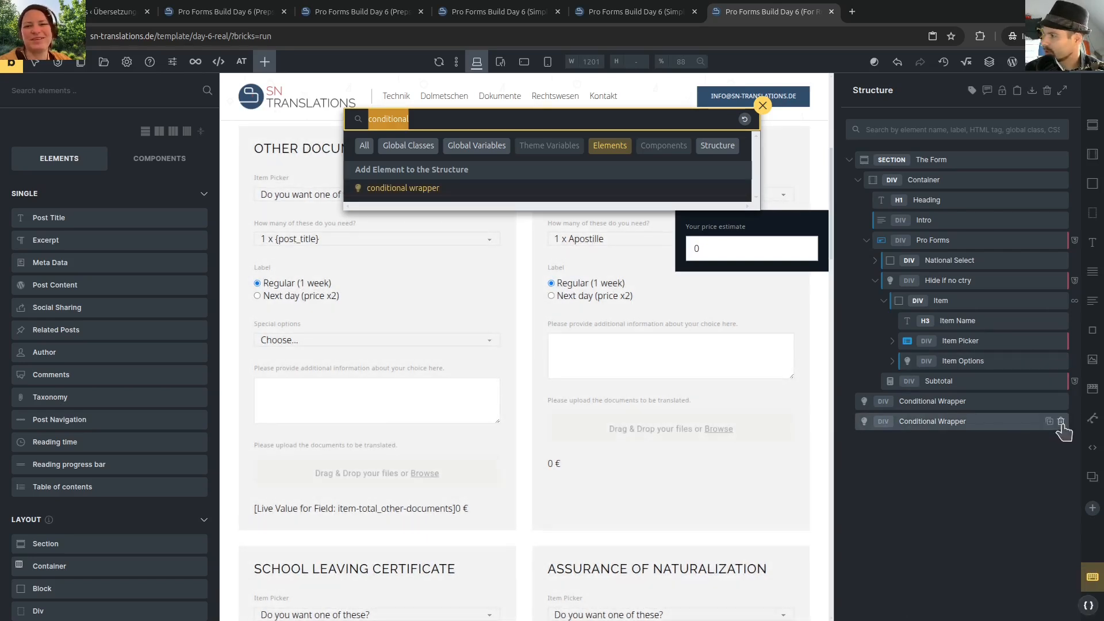
left_click(1061, 421)
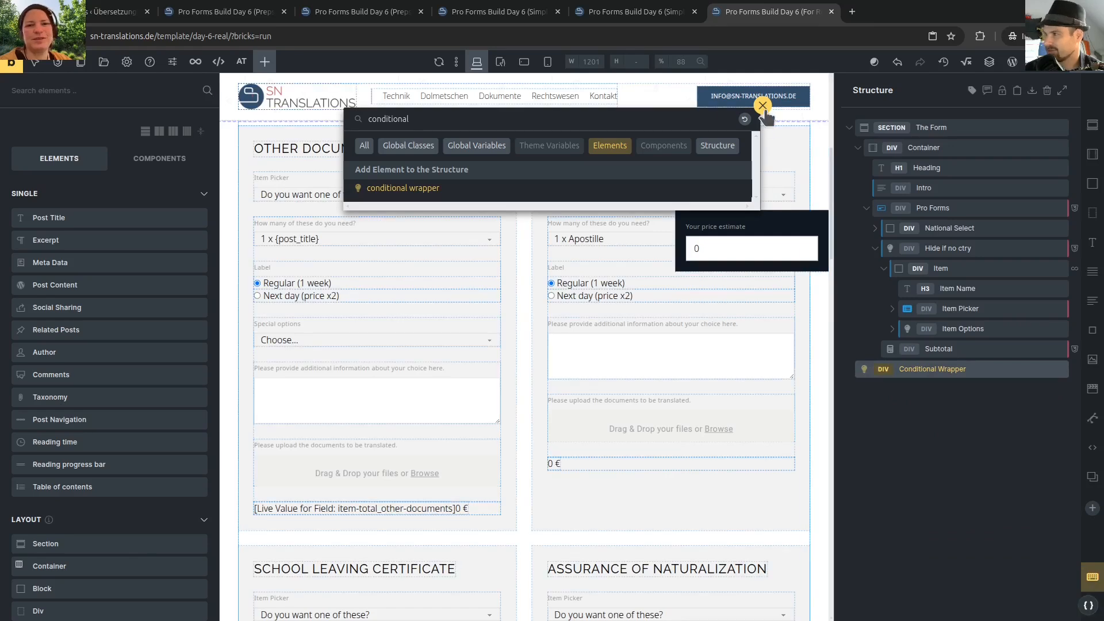
key("ctrl+f")
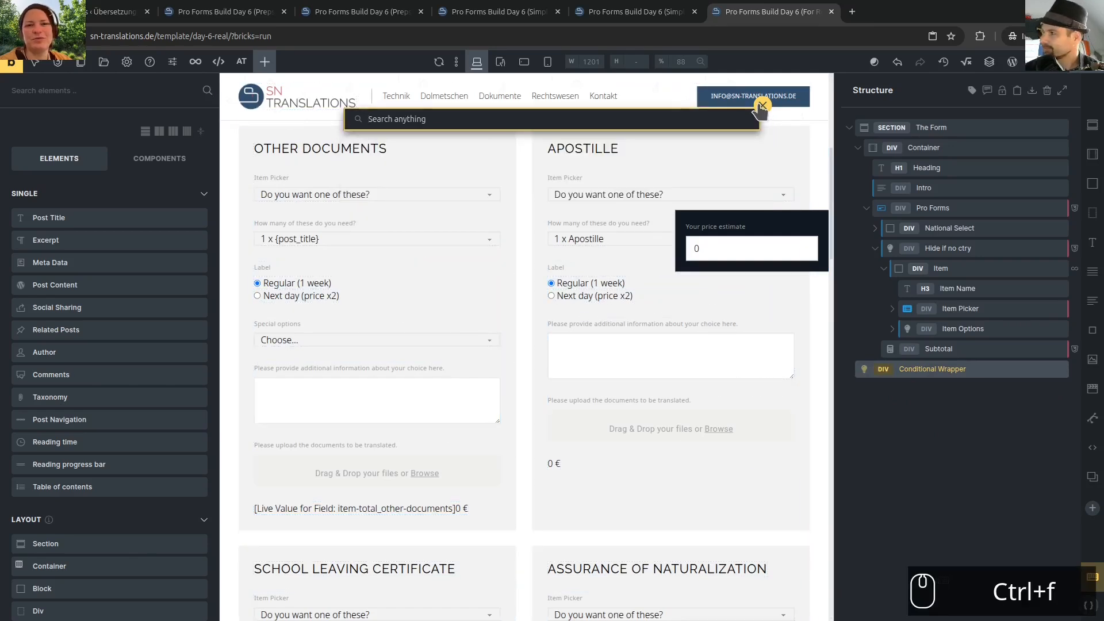
left_click(761, 106)
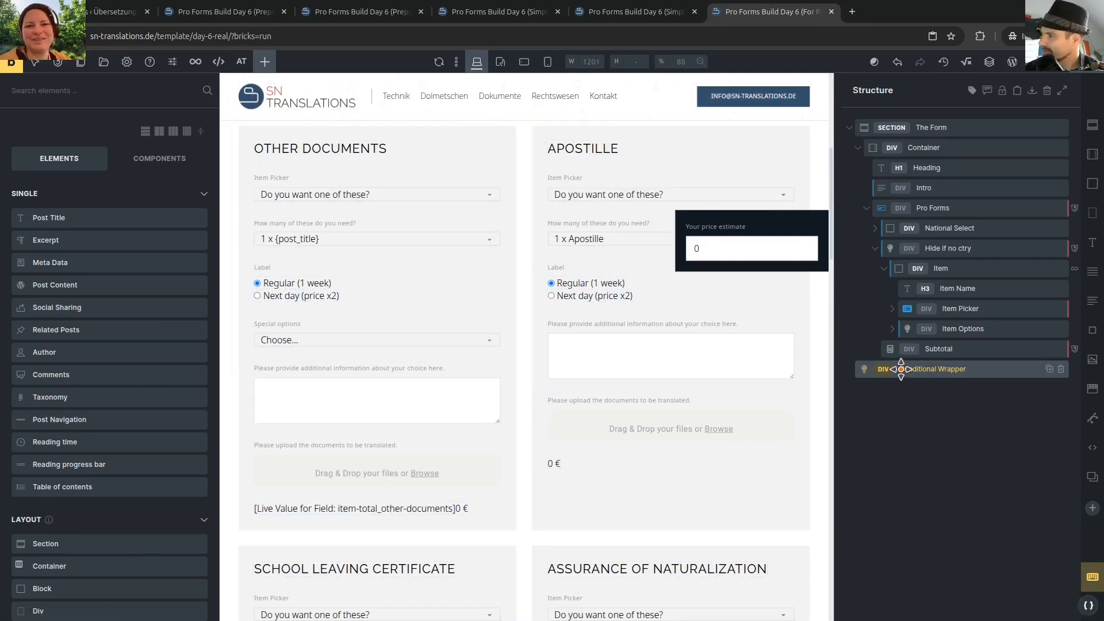
Nest the conditional wrapper in Hide if no ctry, place Item inside it and rename it "Hide if wrong country"
left_click_drag(900, 369, 916, 258)
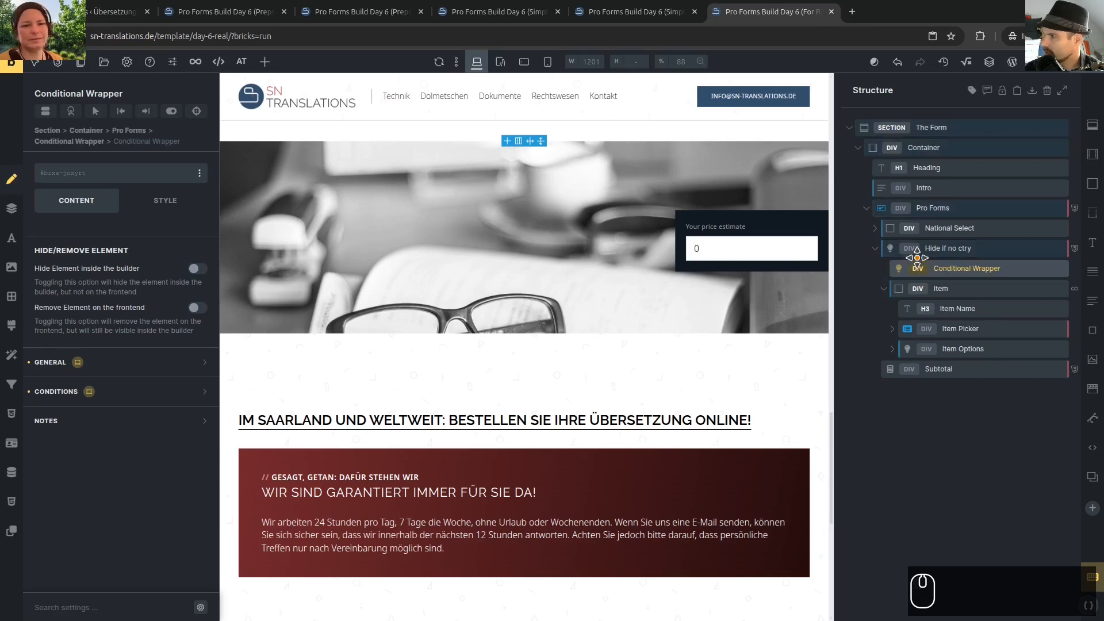
left_click_drag(919, 287, 911, 290)
left_click(955, 269)
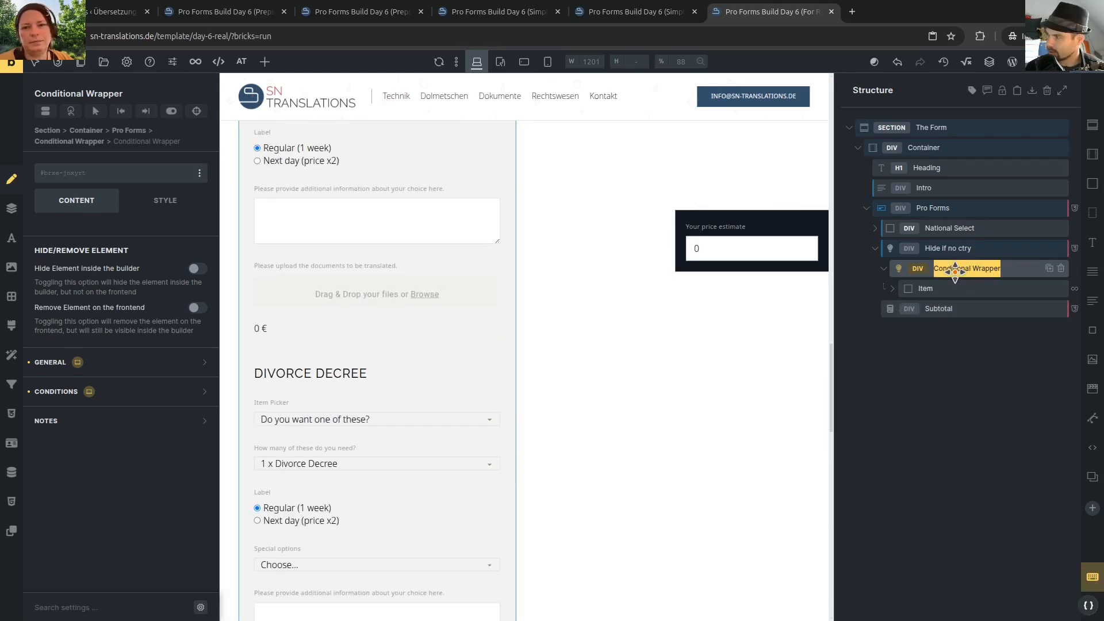
type("Hide if wrong country")
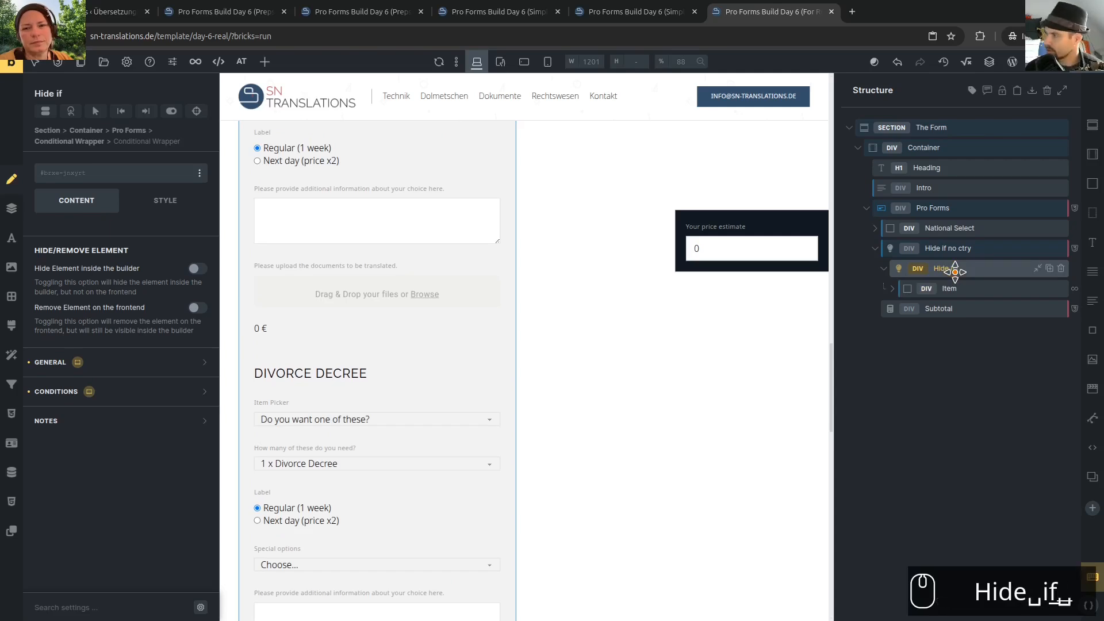
key("Return")
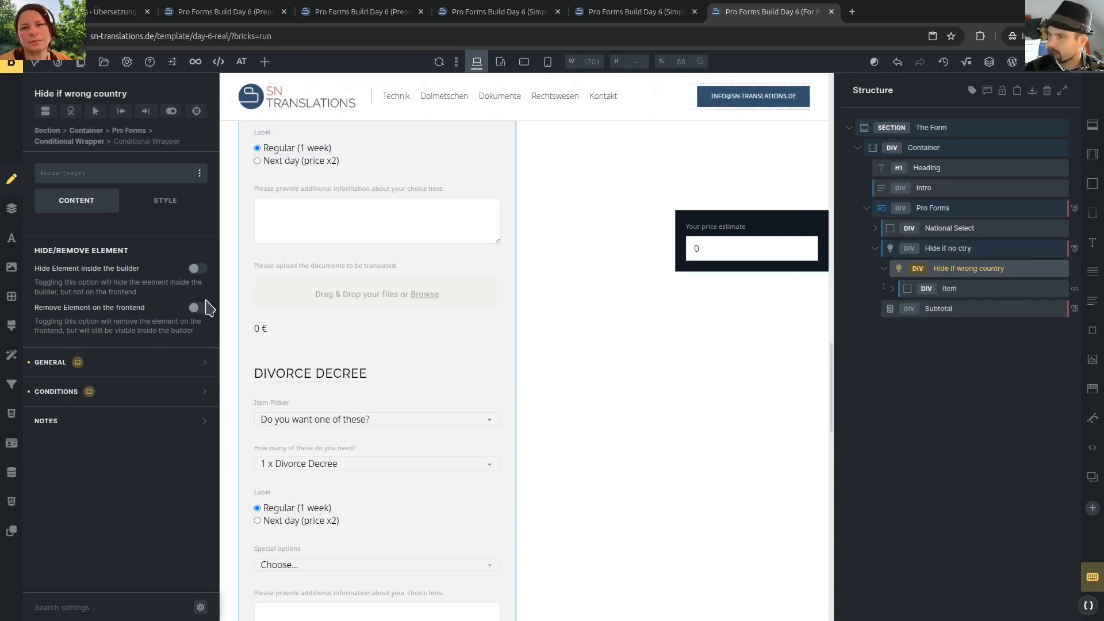
Set the first condition of the Hide if wrong country wrapper to Form Field
left_click(121, 392)
left_click(132, 499)
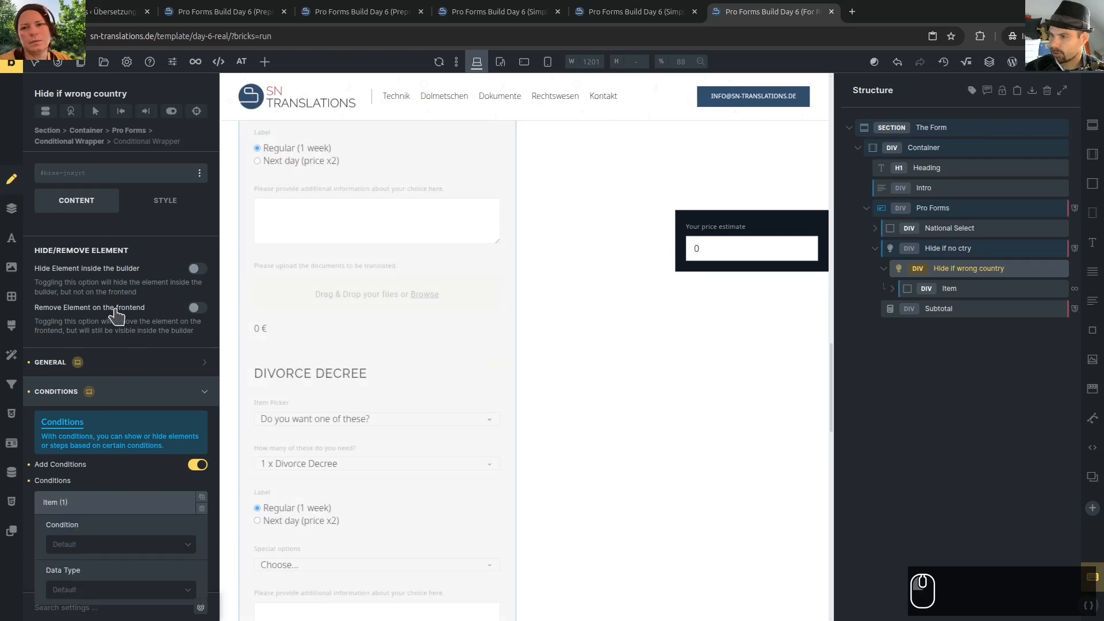
scroll(115, 316, "down", 2)
left_click(109, 432)
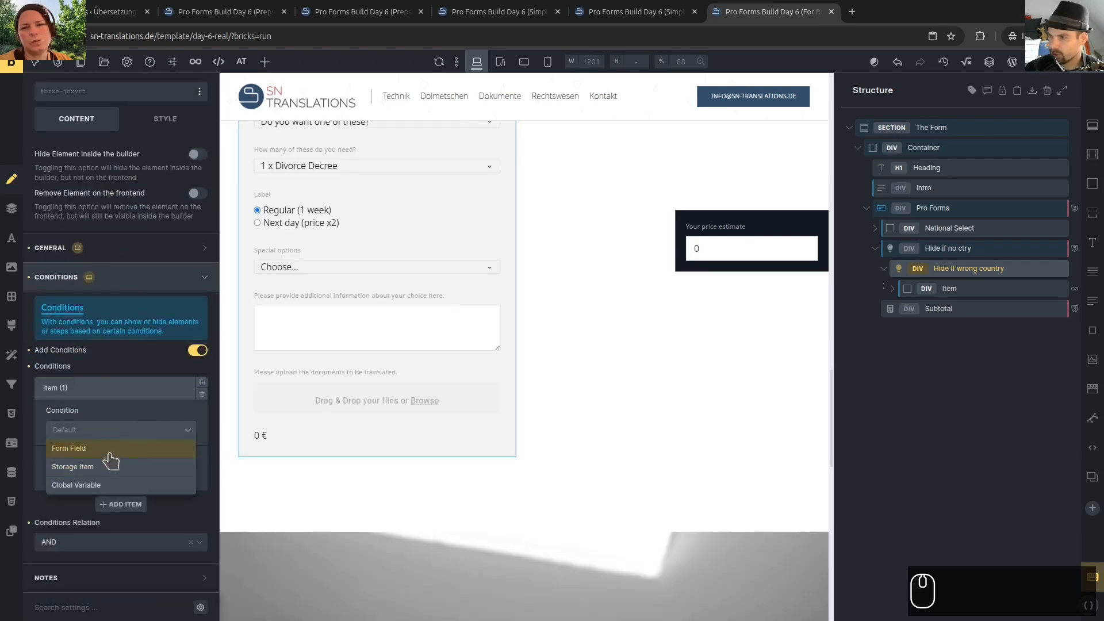
left_click(90, 453)
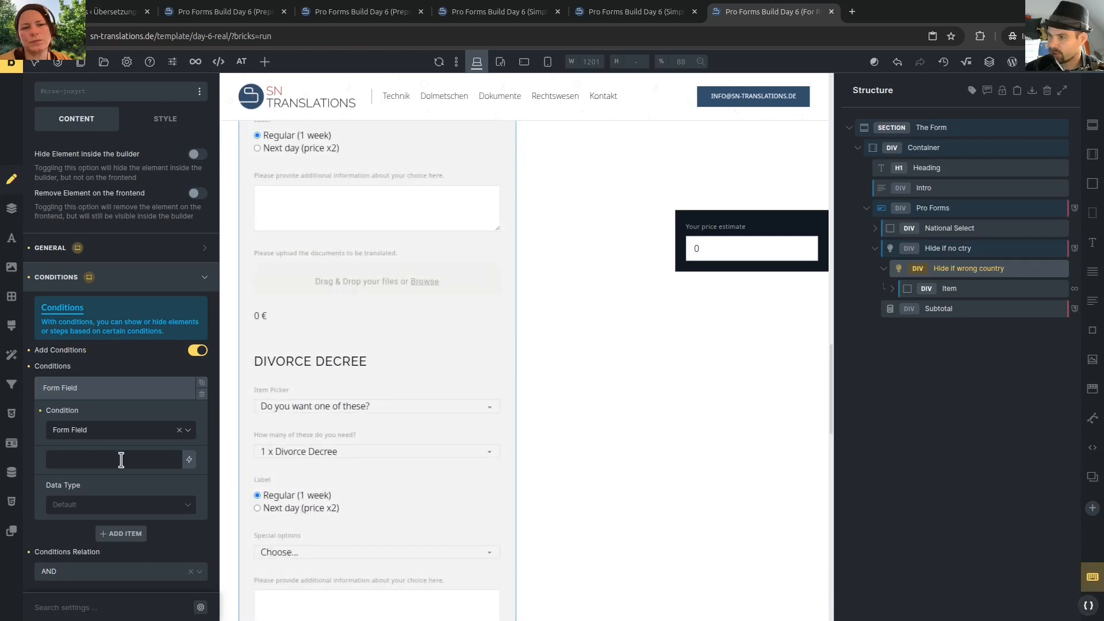
Check the custom ID of the form's Country of Issuance select
scroll(568, 236, "up", 5)
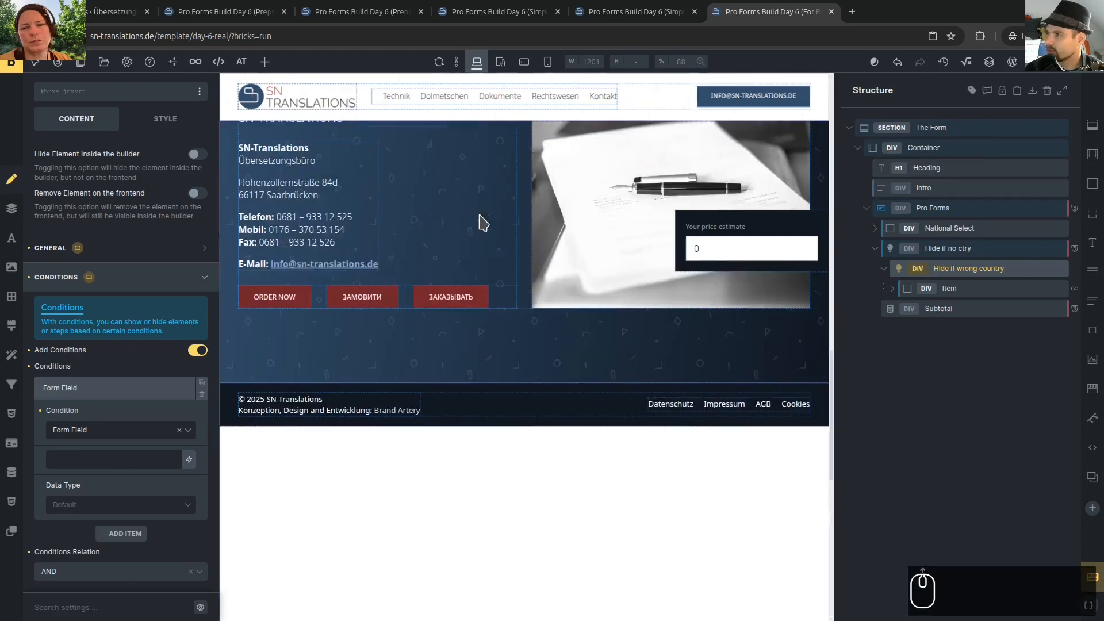
scroll(439, 253, "up", 10)
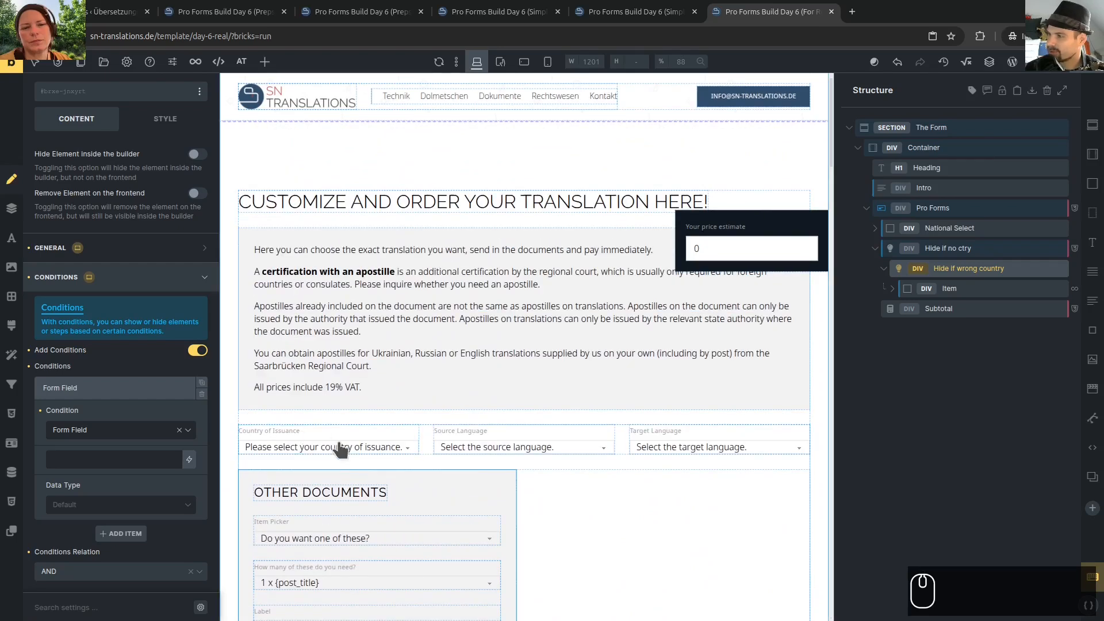
left_click(339, 443)
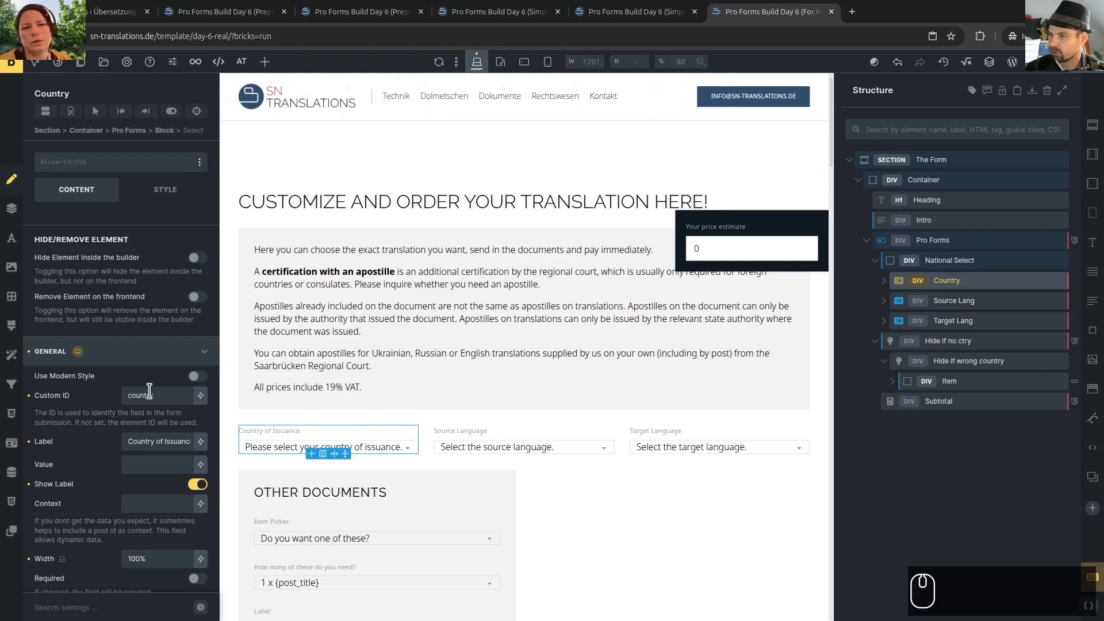
Enter country as the field ID in the Hide if wrong country wrapper's Form Field condition
left_click(962, 364)
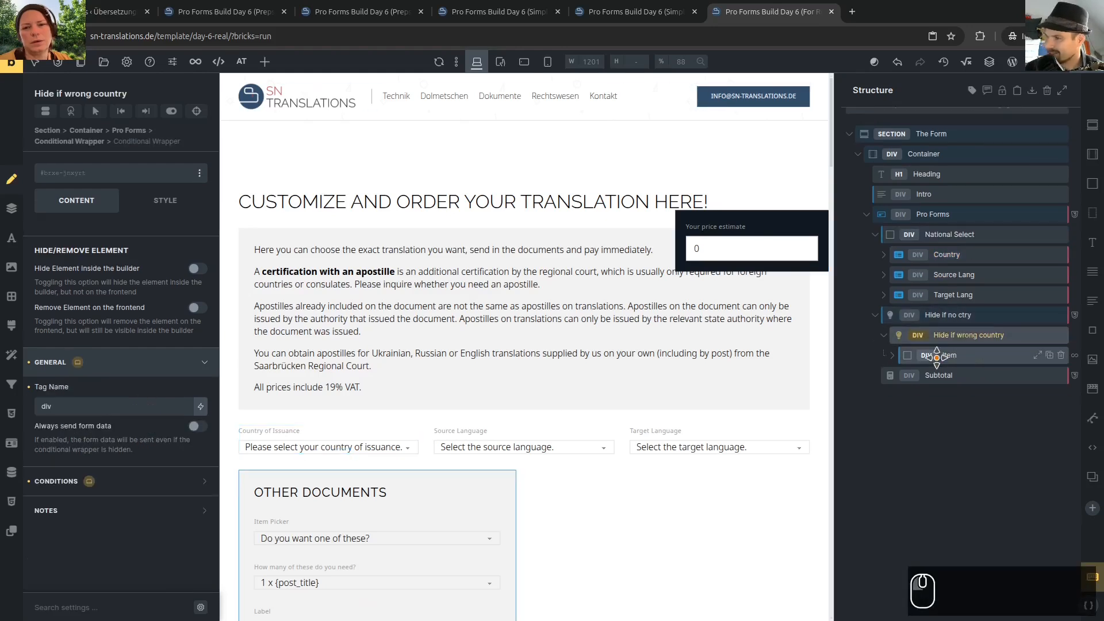
left_click(137, 405)
left_click(140, 482)
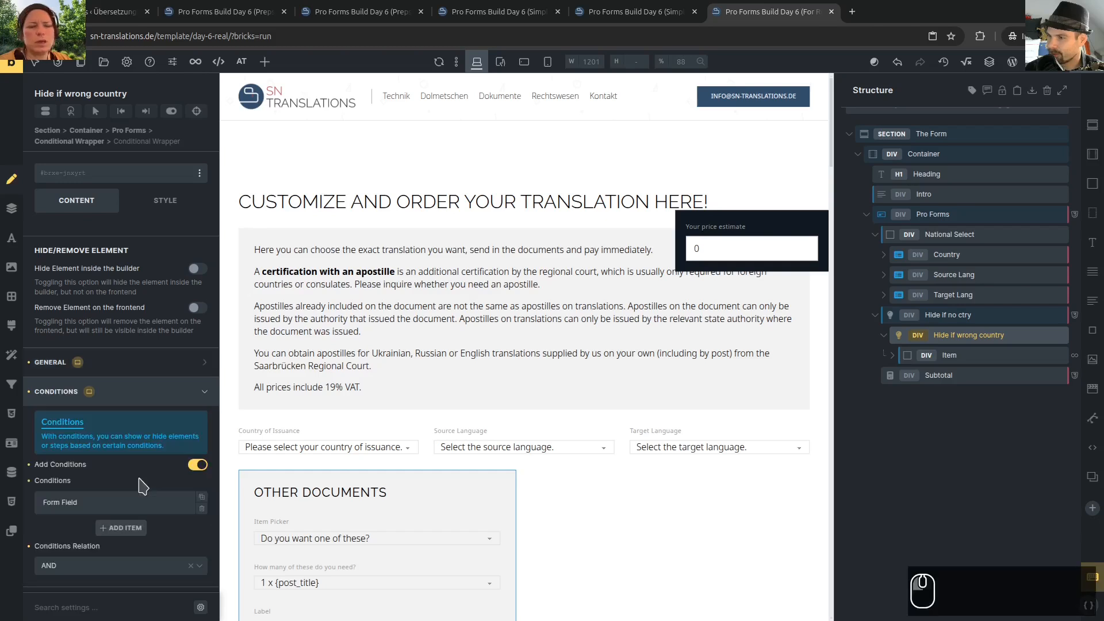
scroll(114, 368, "down", 1)
left_click(115, 479)
scroll(107, 435, "down", 2)
left_click(106, 427)
type("%root%:has(> .brf-hidden) { display: none; }")
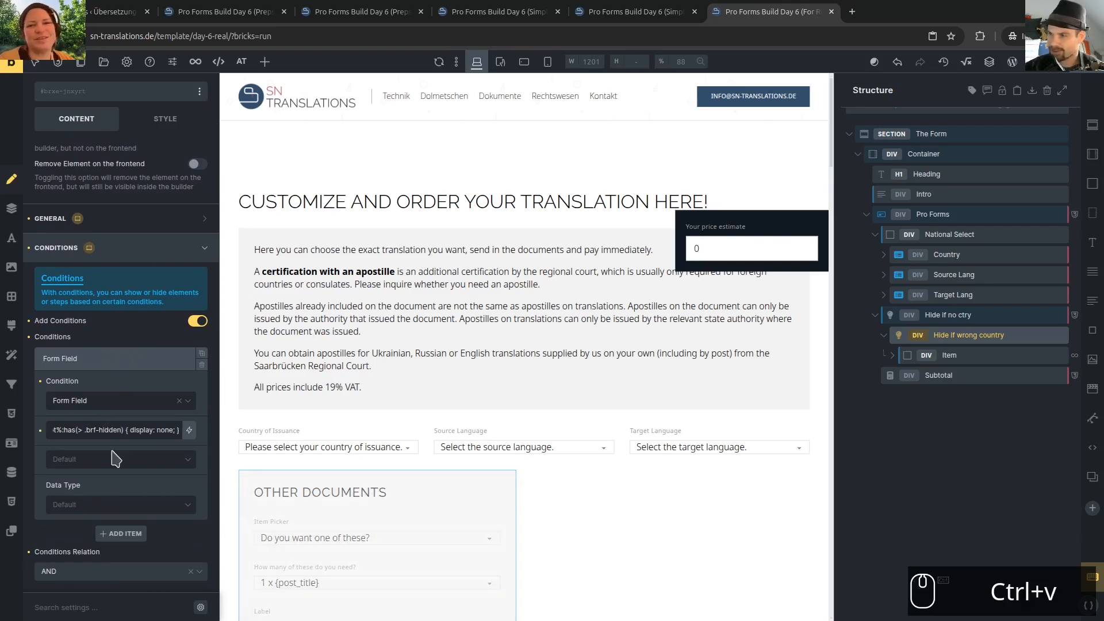
key("shift+Home")
type("country")
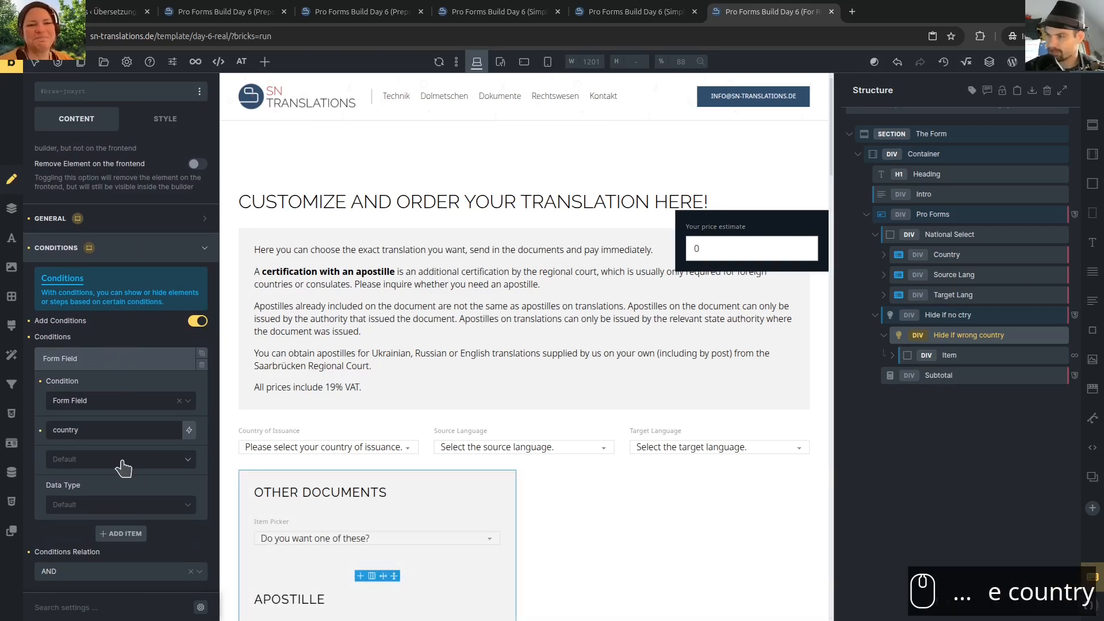
Set the condition's comparison to Is Not Contained In with the dynamic value {post_terms_country}, and save the template
left_click(122, 461)
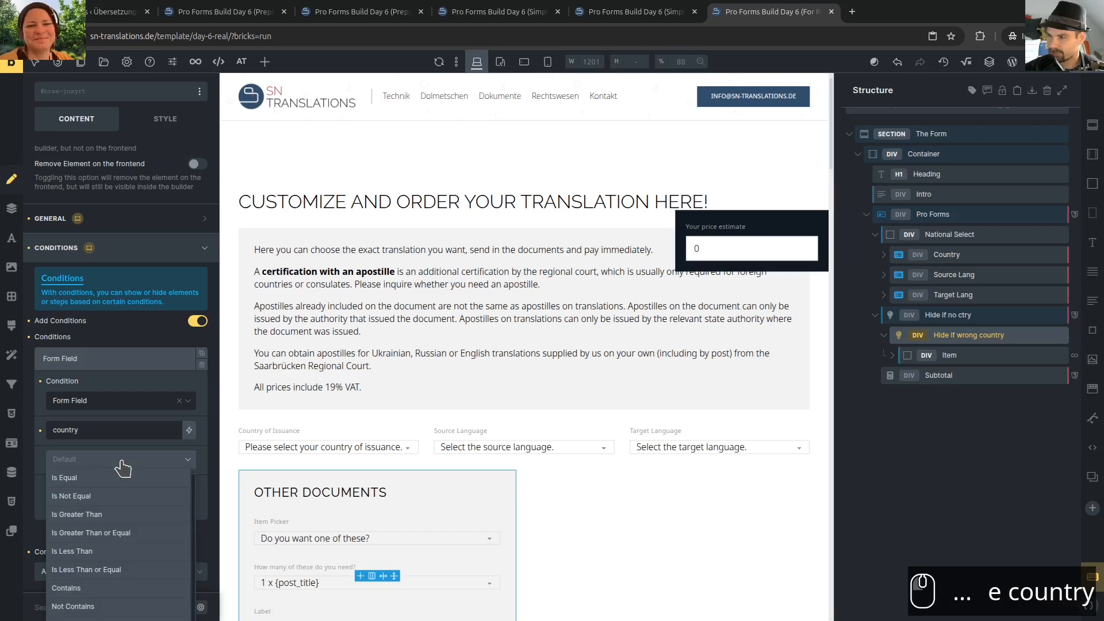
scroll(123, 463, "down", 1)
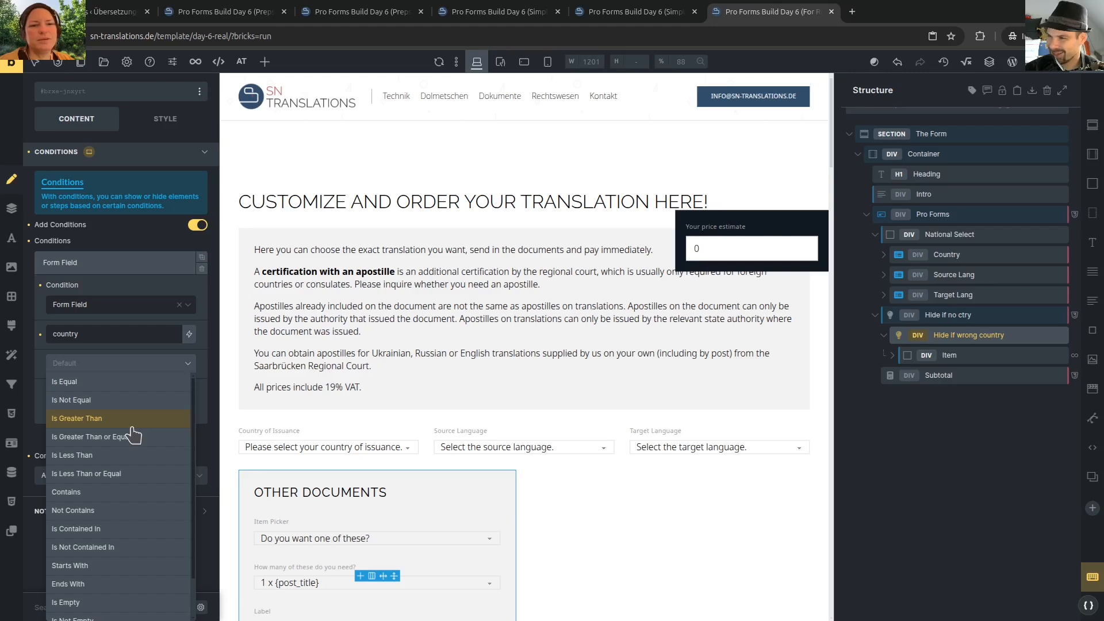
left_click(95, 547)
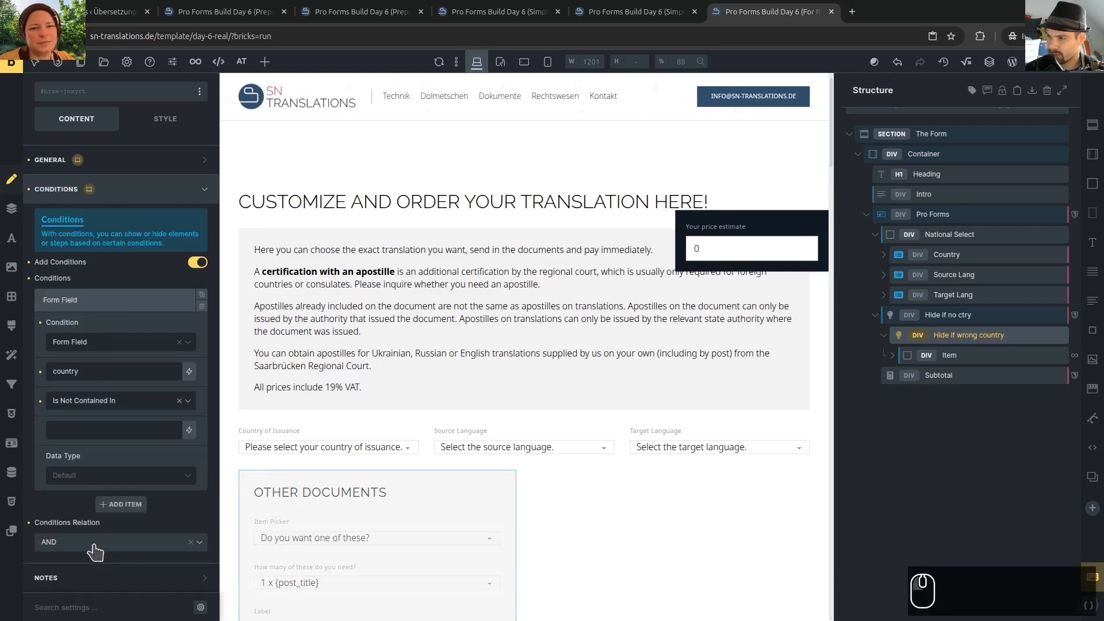
left_click(188, 431)
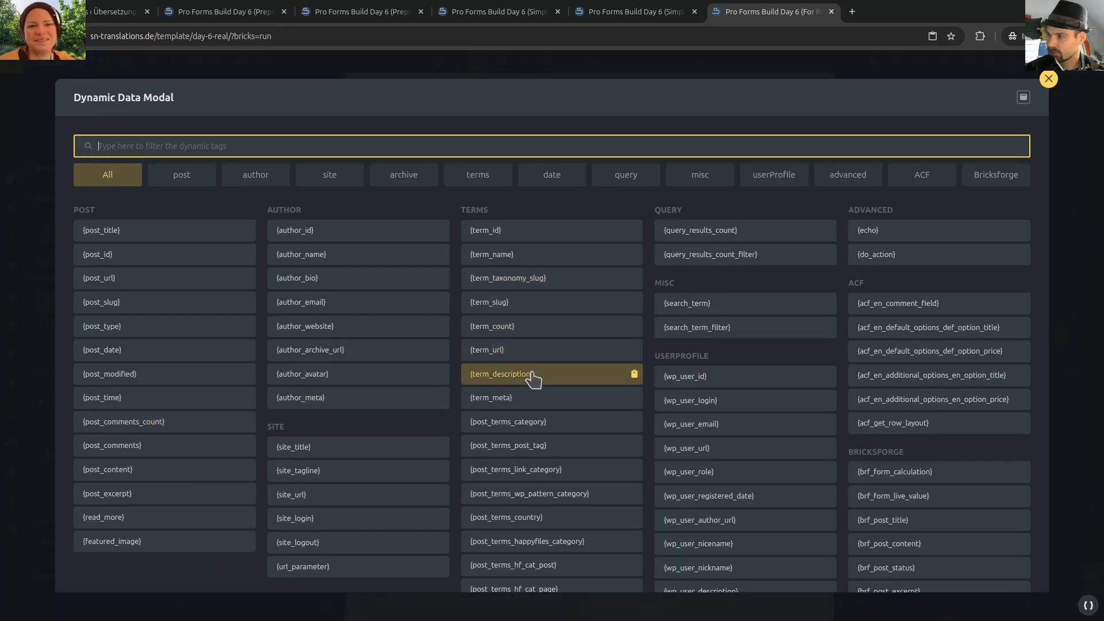
left_click(532, 517)
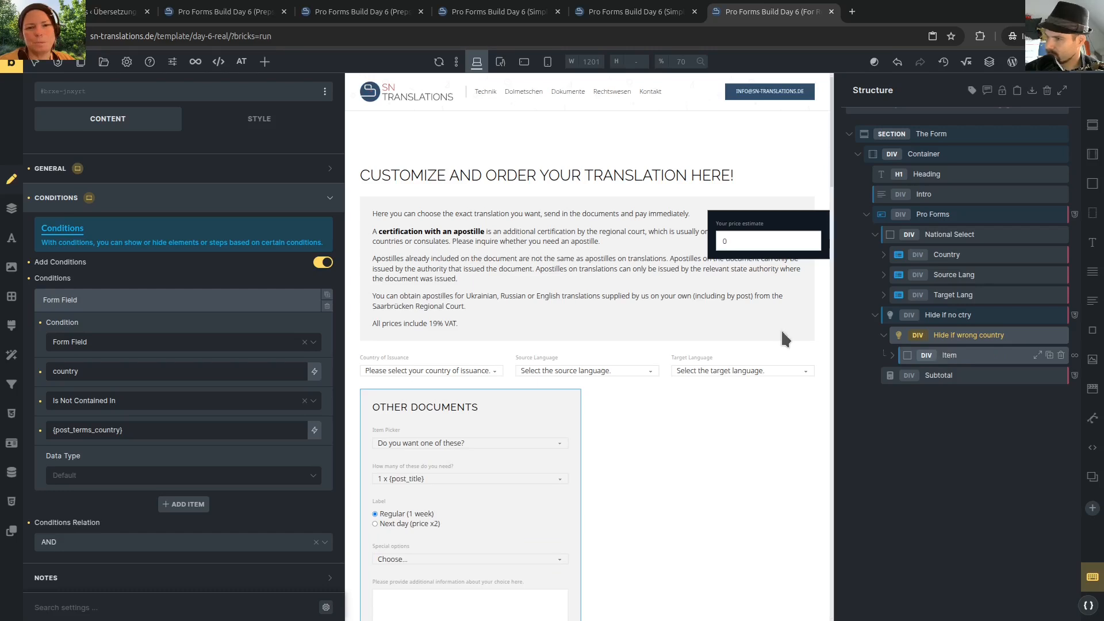
triple_click(159, 431)
triple_click(149, 448)
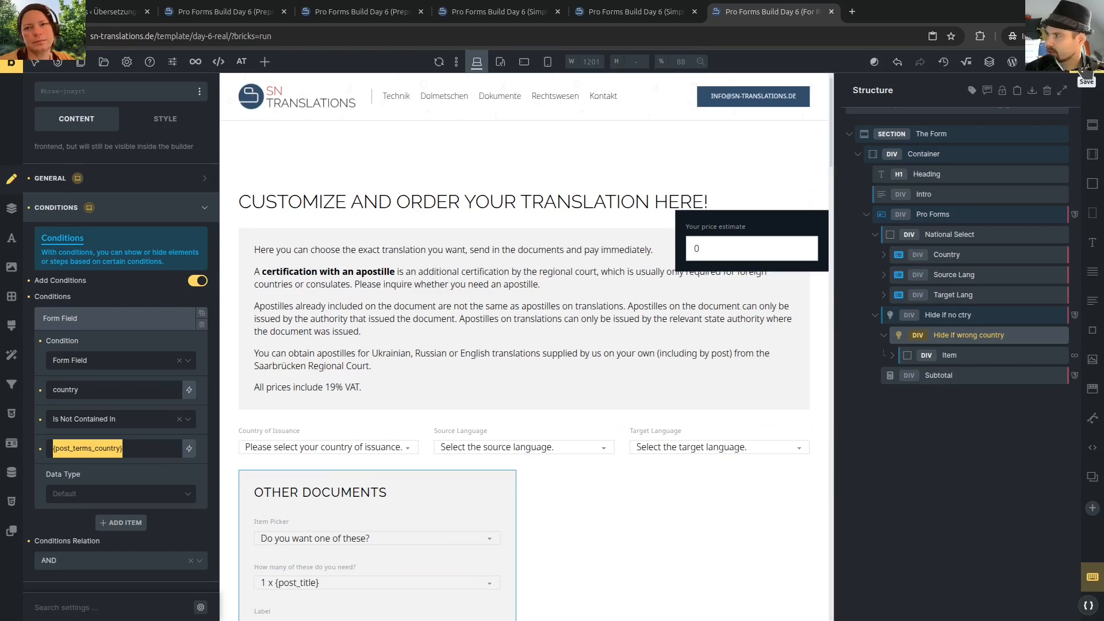
left_click(1085, 63)
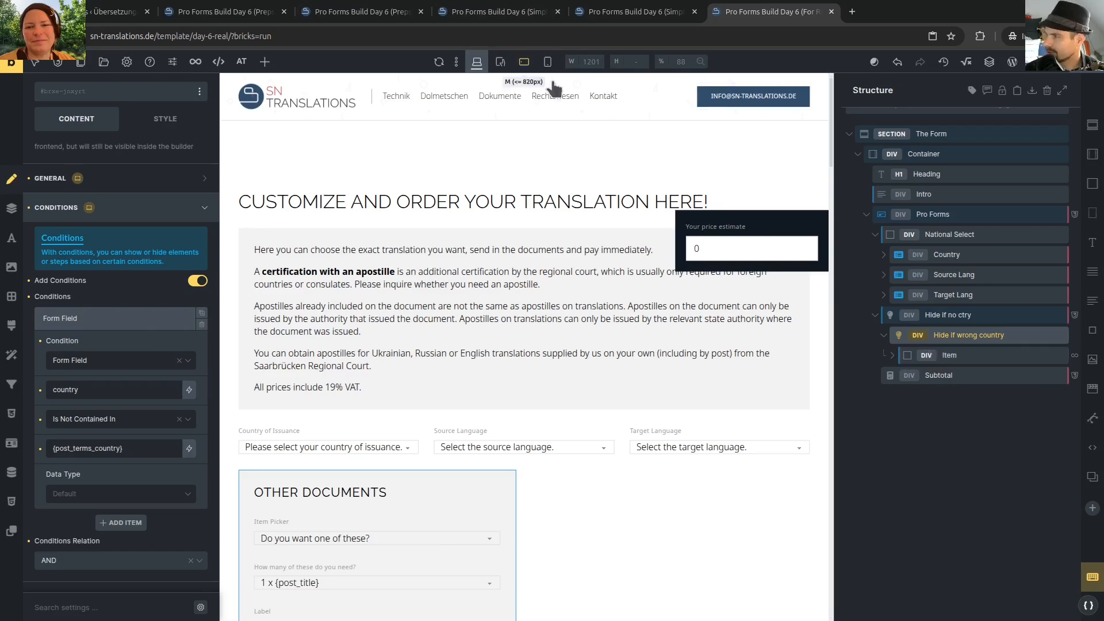
Preview the day-6-real form on the front end and test it with Germany as the country of issuance
left_click(14, 71)
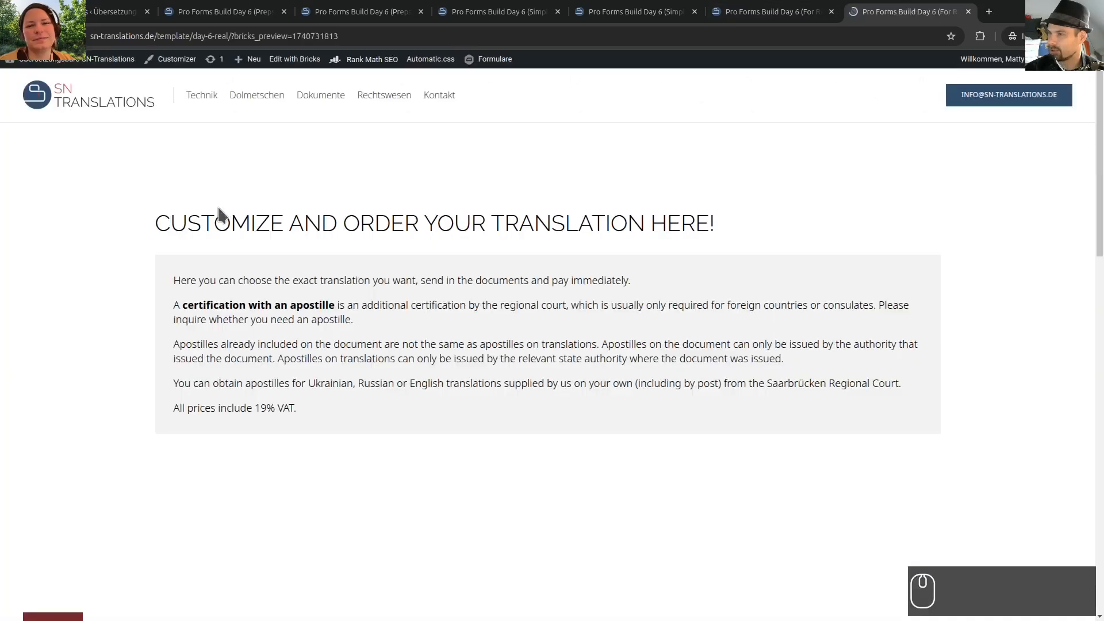
scroll(295, 463, "down", 2)
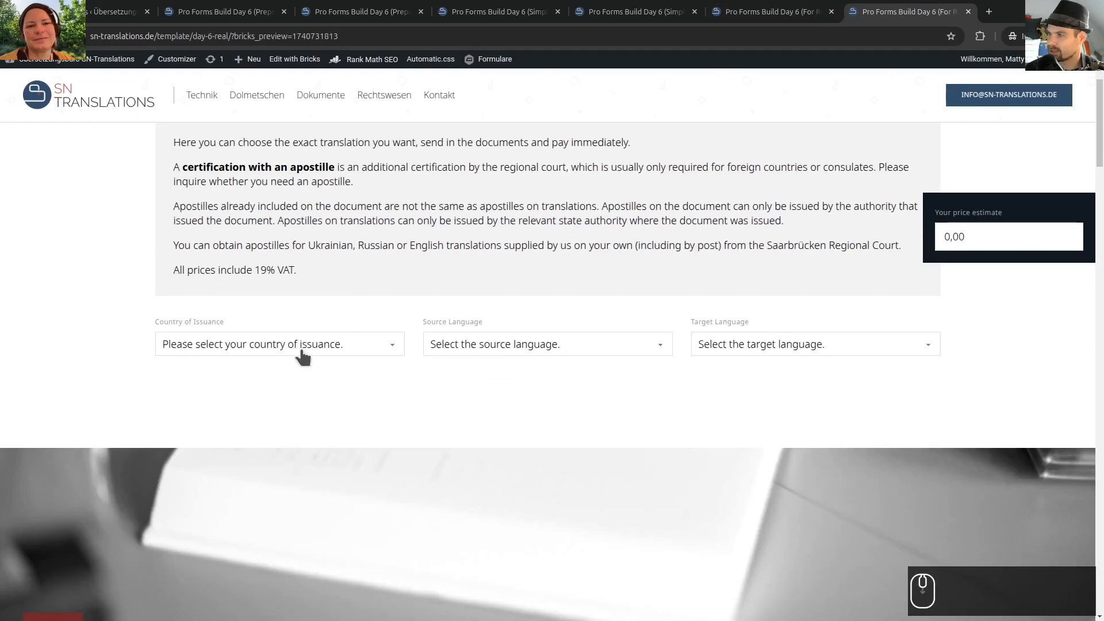
left_click(283, 344)
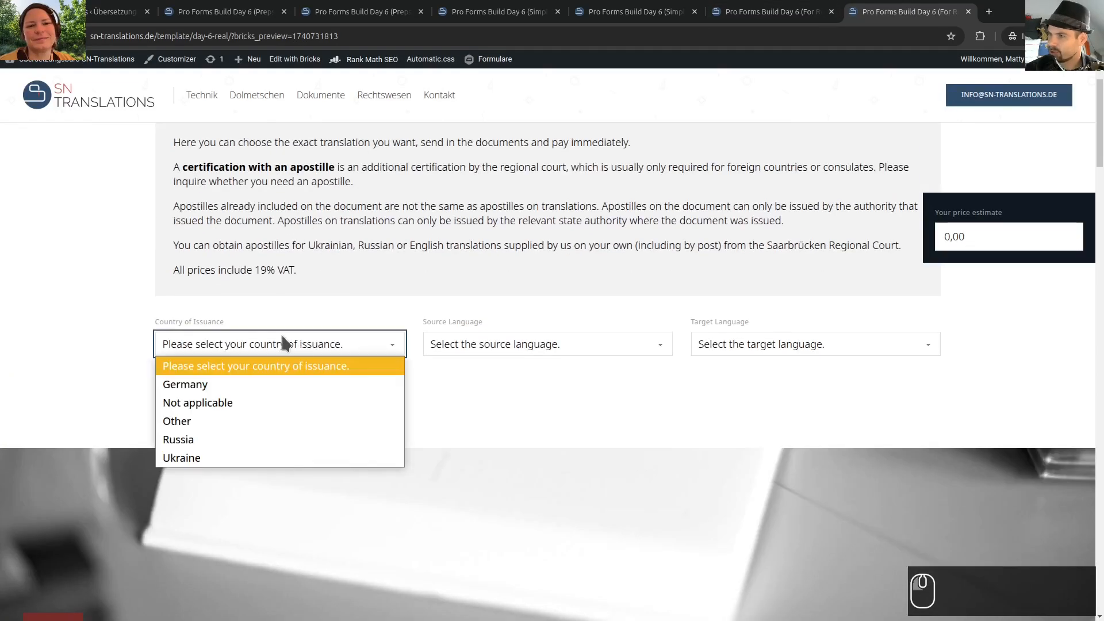
left_click(226, 388)
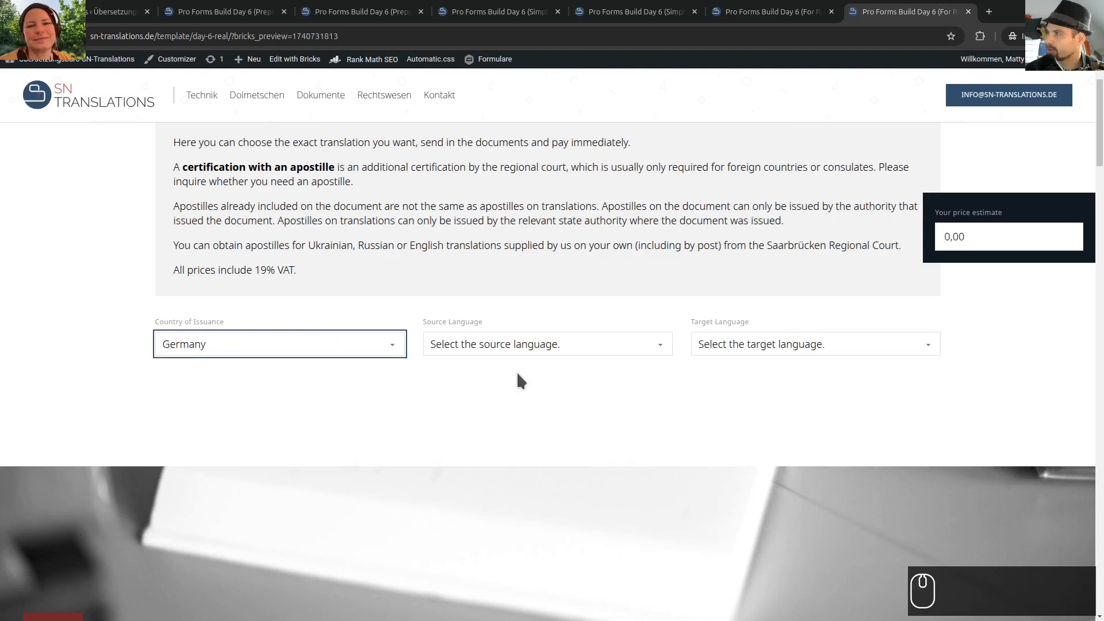
Close the simplified template's builder and return to the day-6-real template's builder
left_click(739, 11)
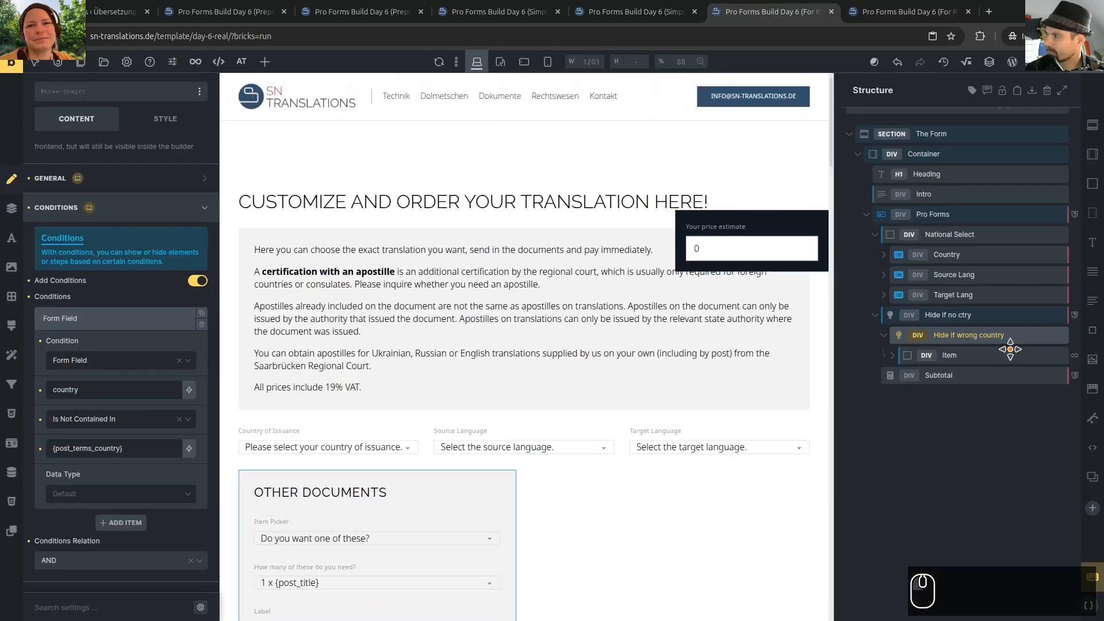
left_click(509, 12)
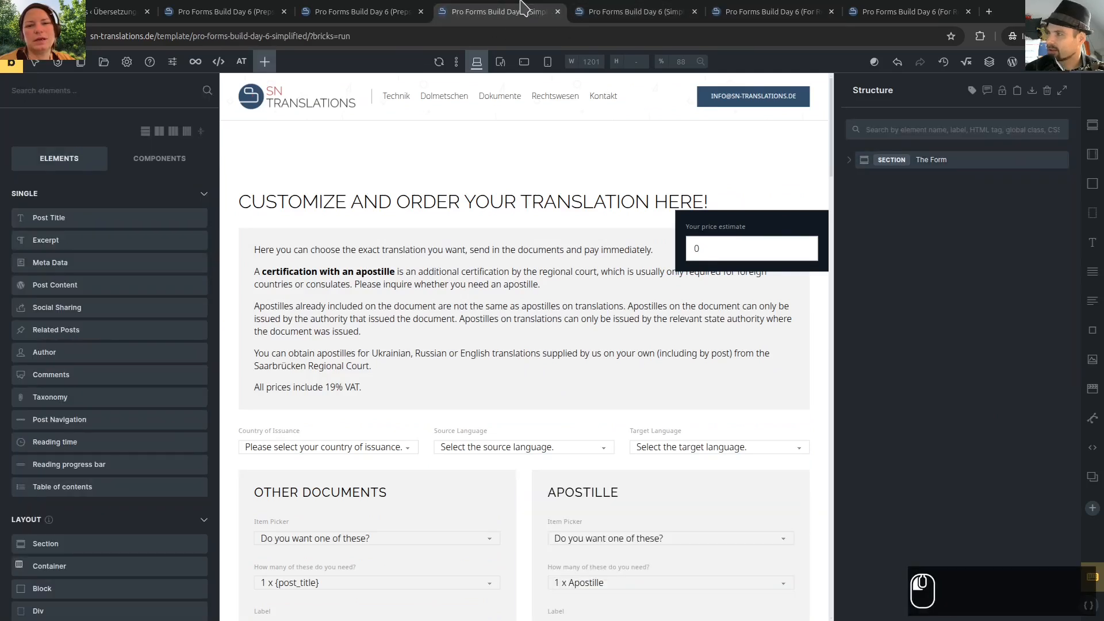
left_click(558, 12)
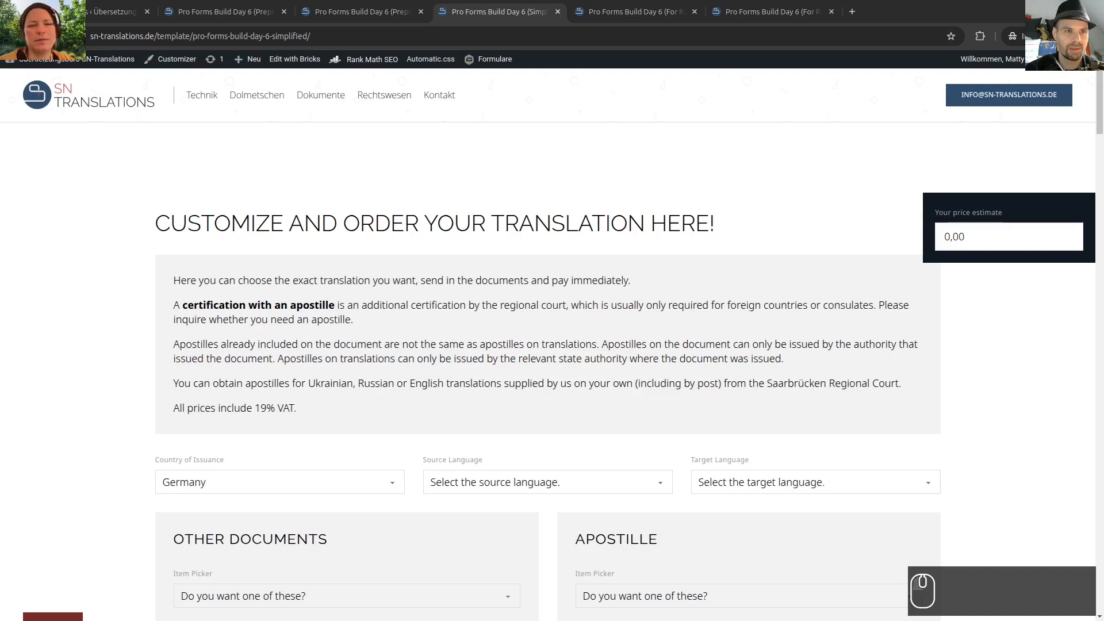
left_click(603, 8)
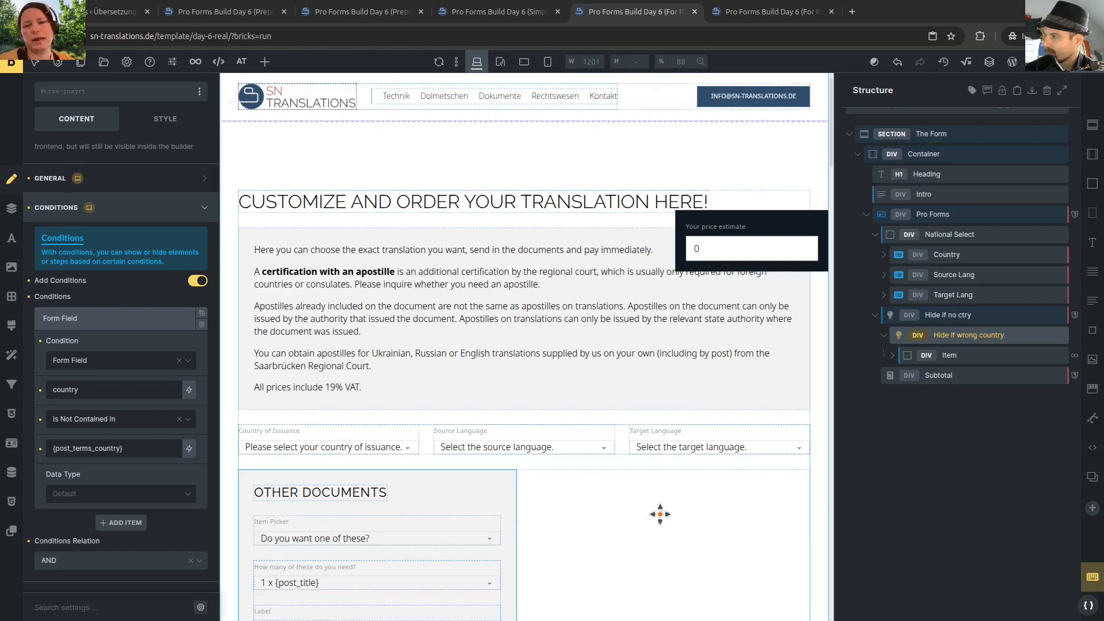
Move Item directly under Hide if no ctry and place the Hide if wrong country wrapper inside Item, above Item Name
left_click(893, 355)
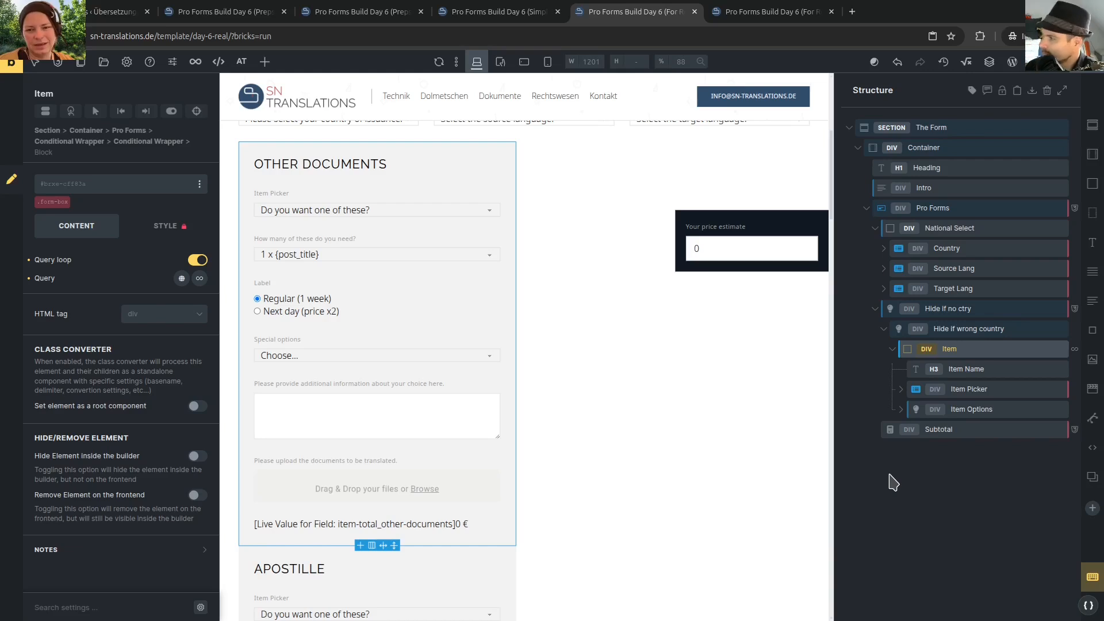
left_click(917, 329)
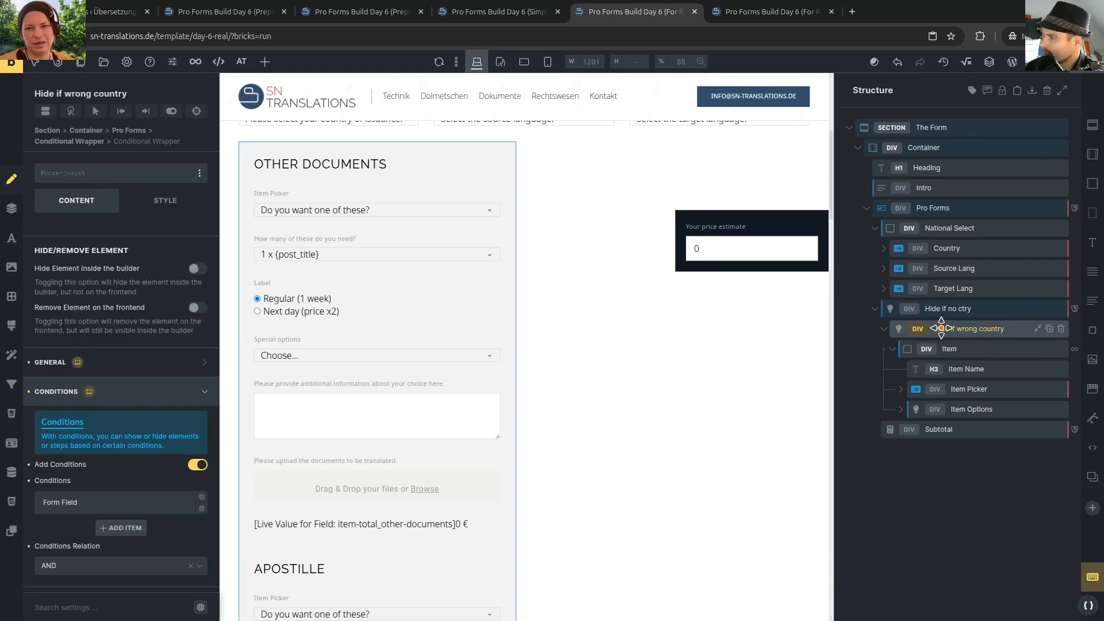
left_click_drag(926, 348, 932, 322)
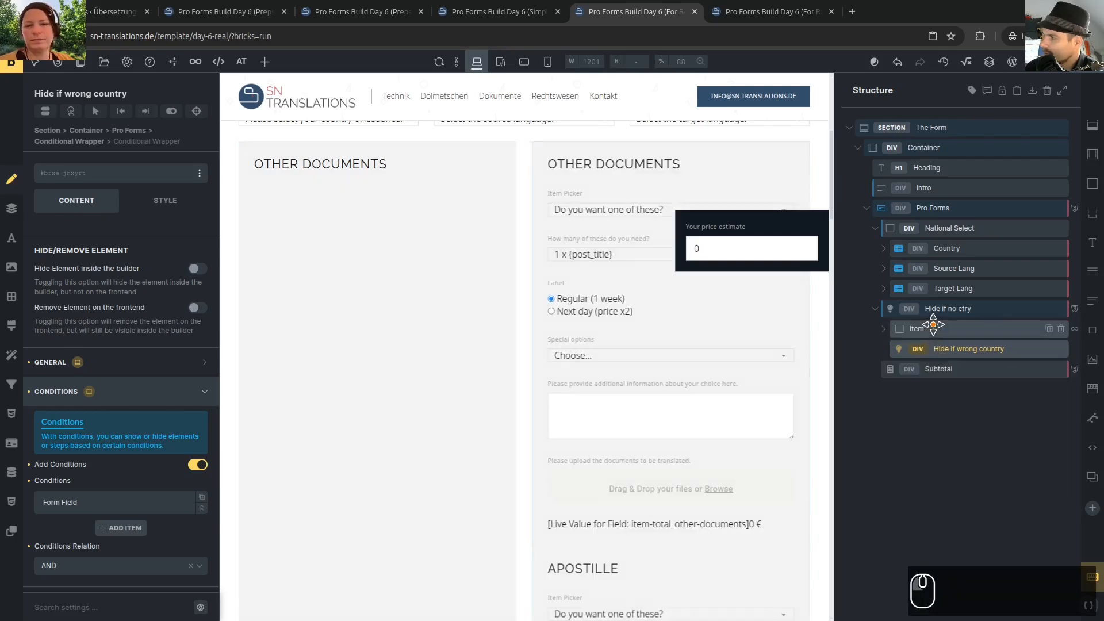
left_click(884, 332)
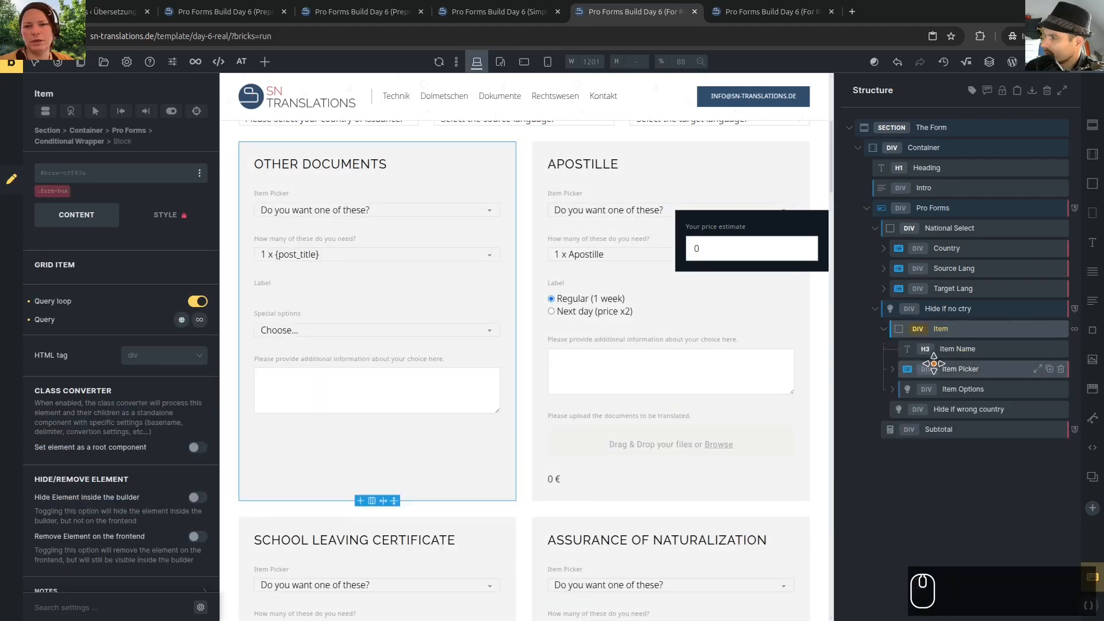
left_click(953, 349)
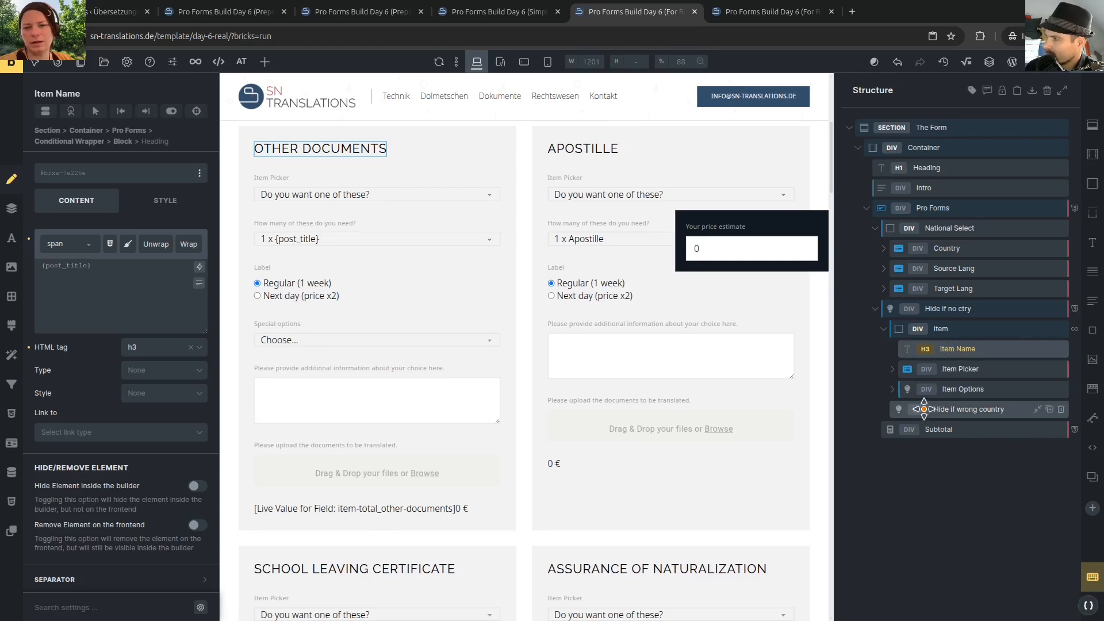
left_click_drag(925, 409, 923, 343)
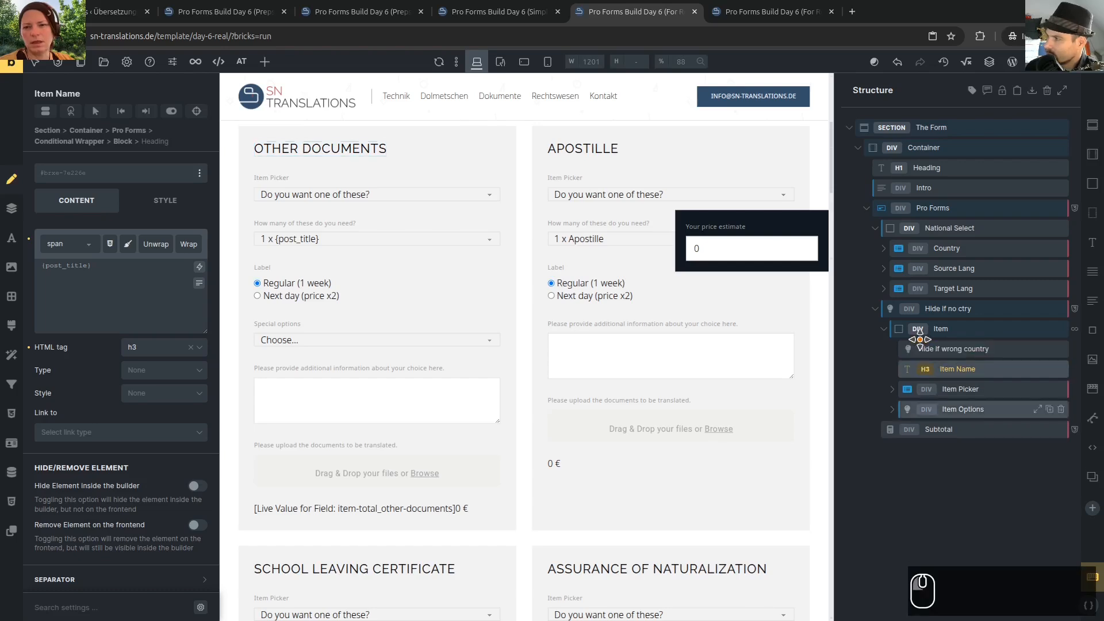
Move the Hide if wrong country wrapper below Item Name, nest Item Picker and Item Options inside it, and save the template
left_click(962, 349)
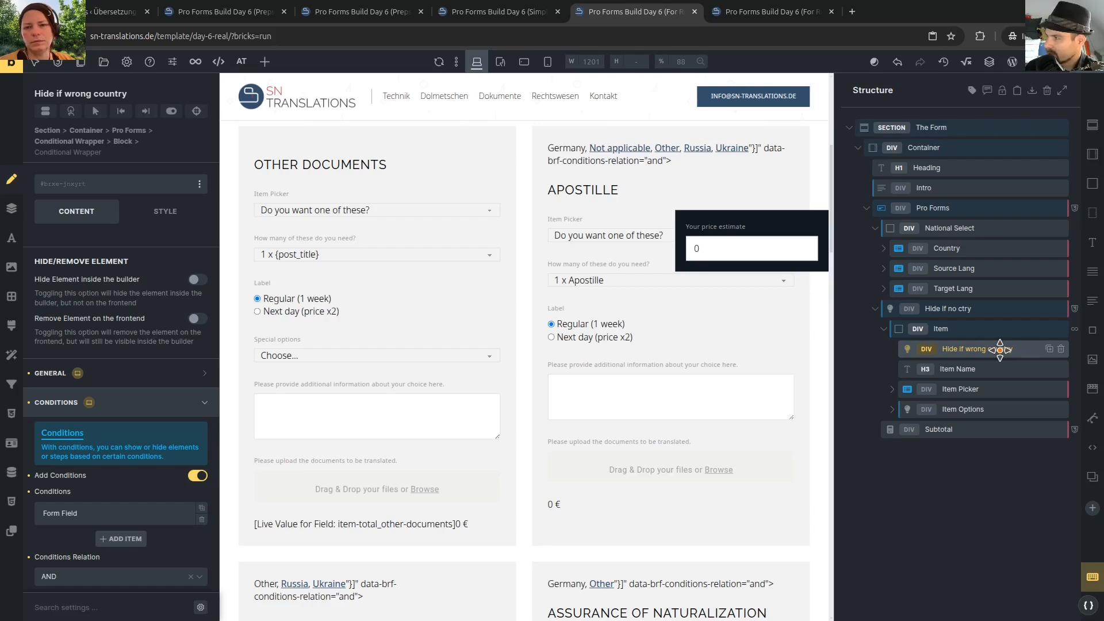
left_click_drag(949, 349, 929, 377)
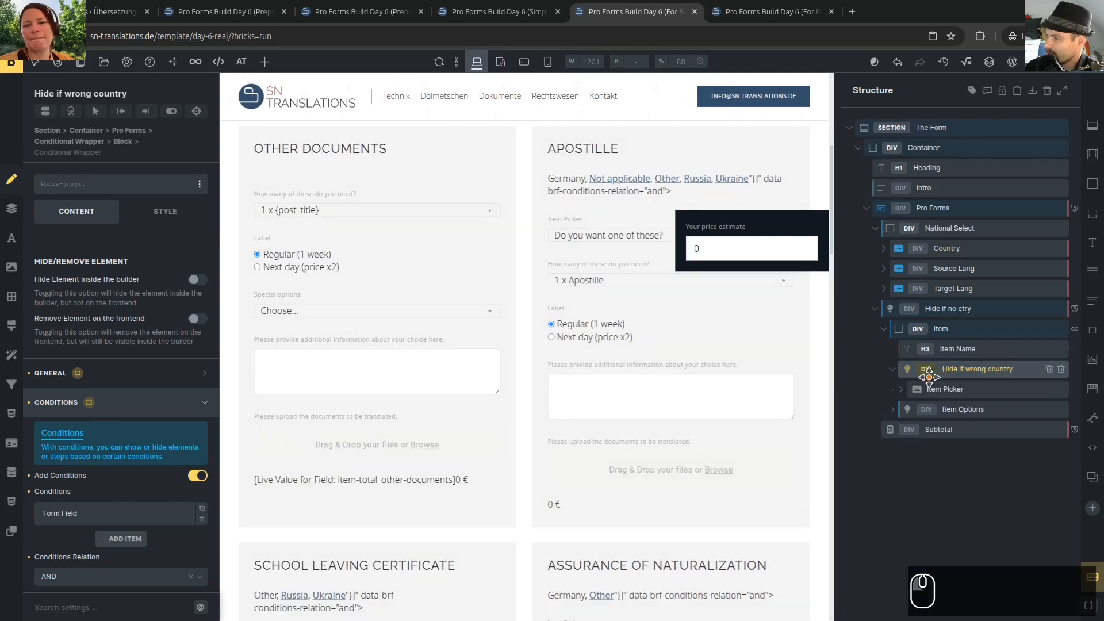
left_click_drag(912, 416, 941, 395)
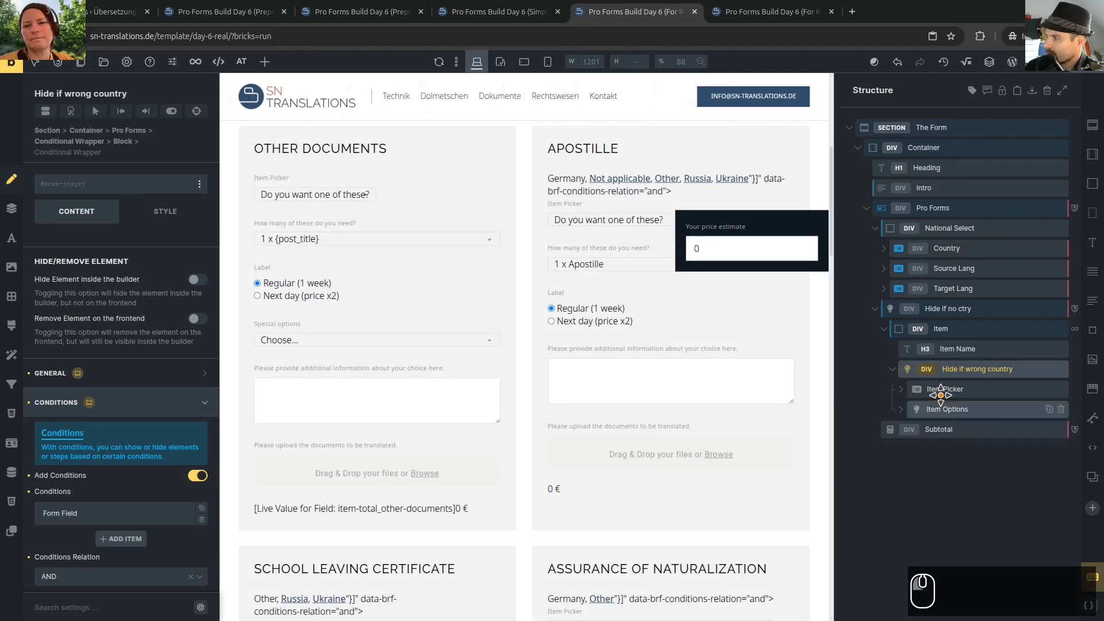
left_click(1096, 73)
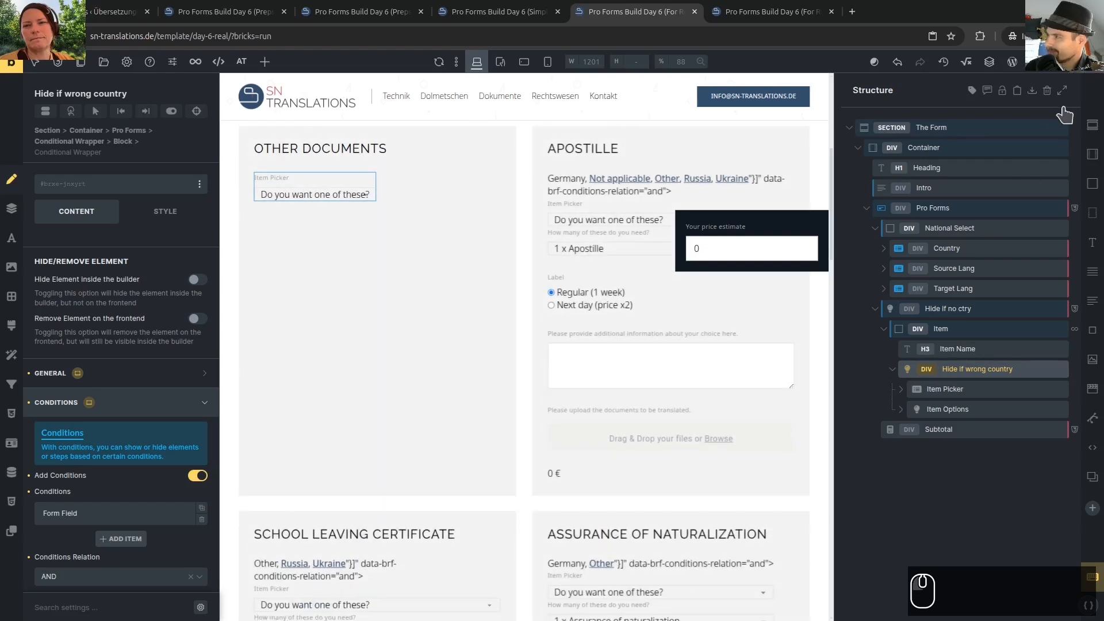
Reload the form on the front end, test it with Other as the country of issuance, and reset the country selection
left_click(770, 11)
left_click(521, 260)
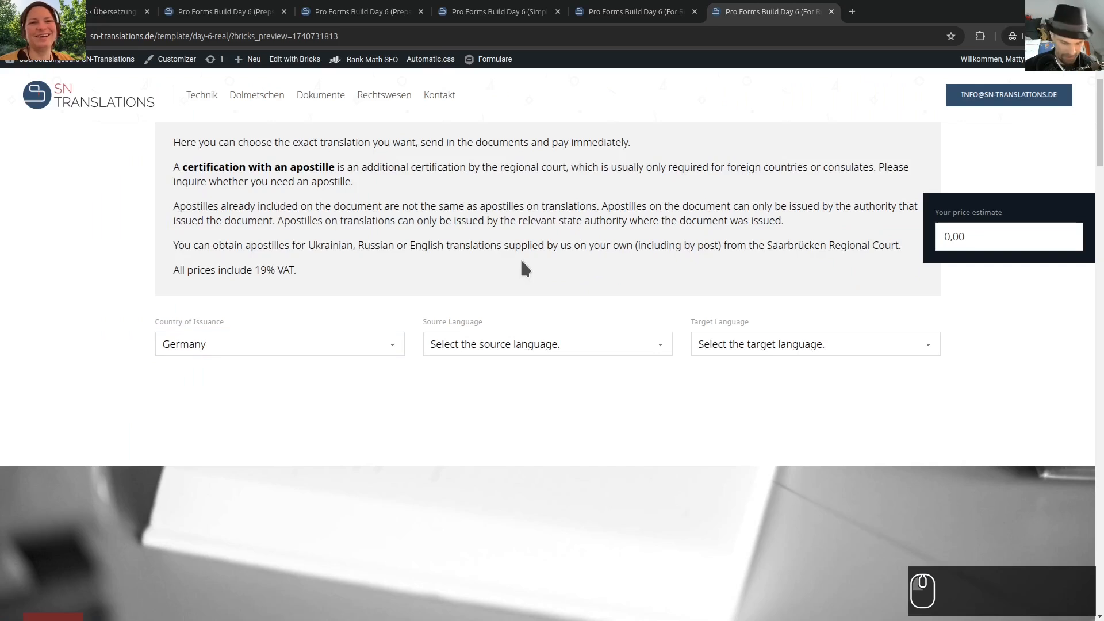
key("F5")
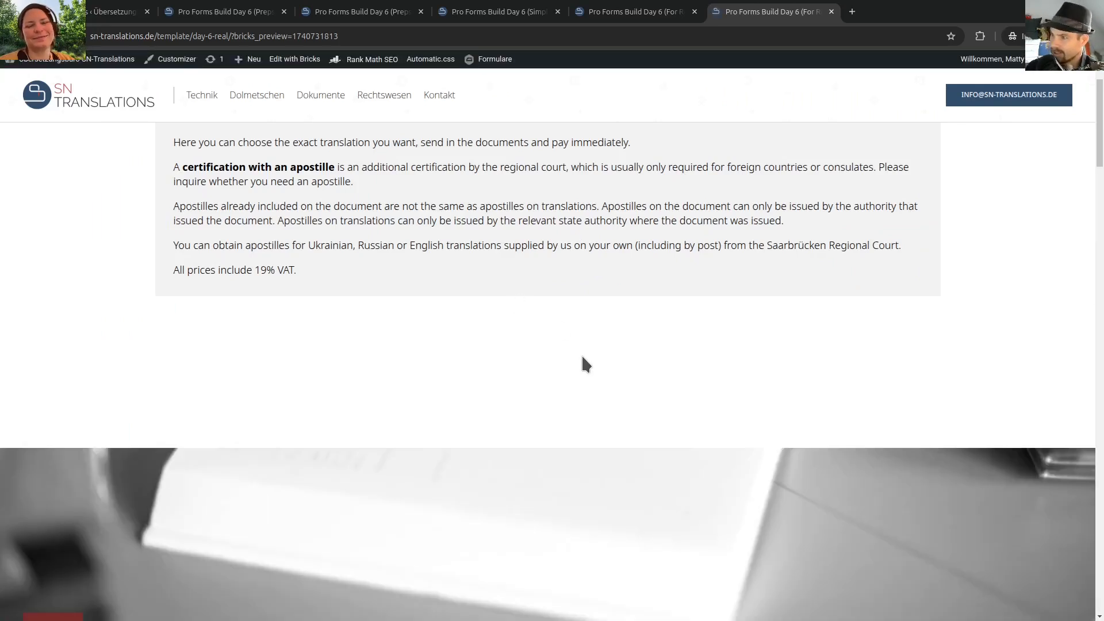
left_click(337, 345)
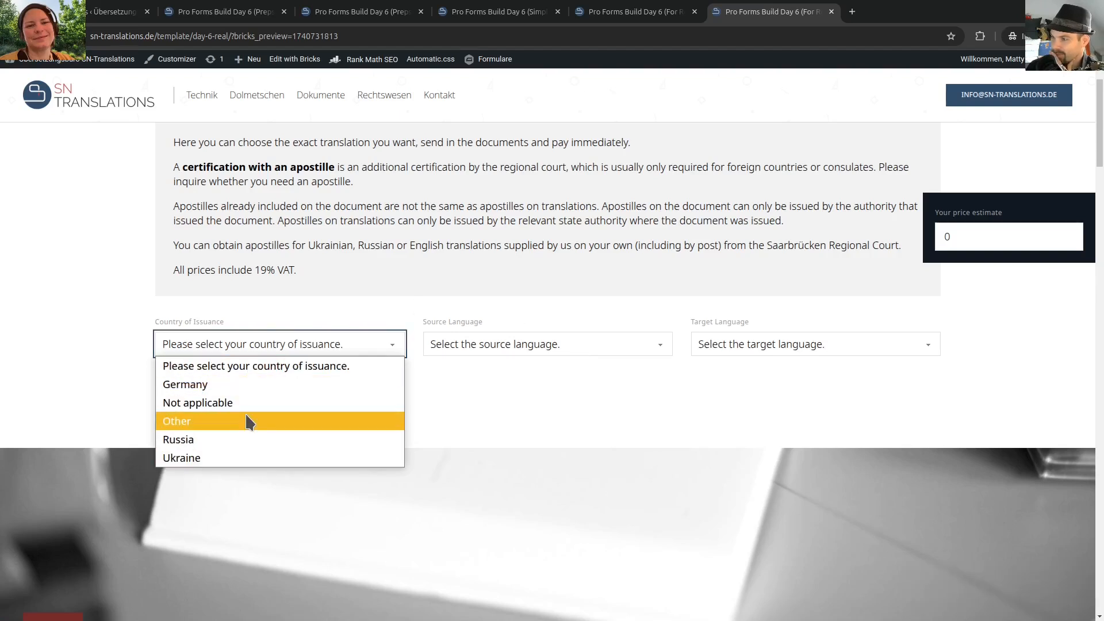
left_click(251, 421)
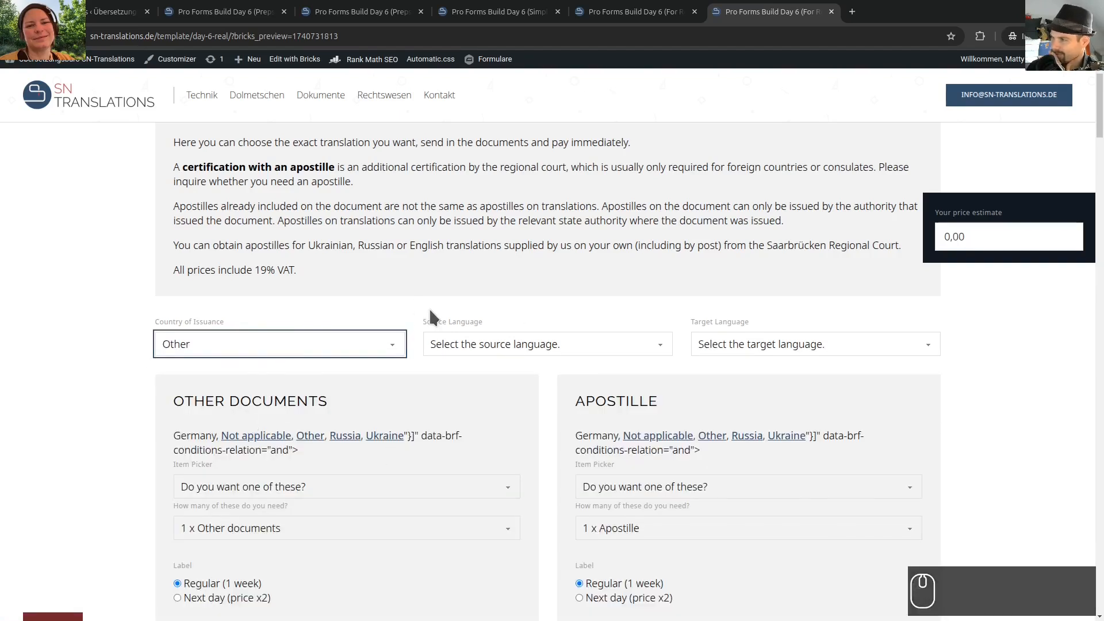
left_click(287, 348)
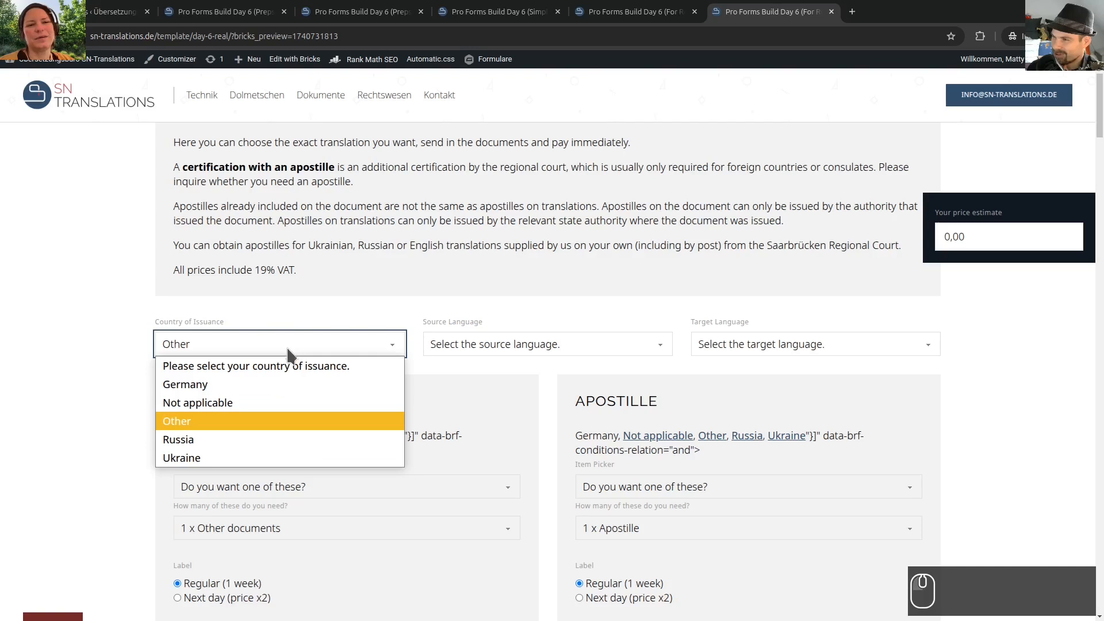
left_click(280, 367)
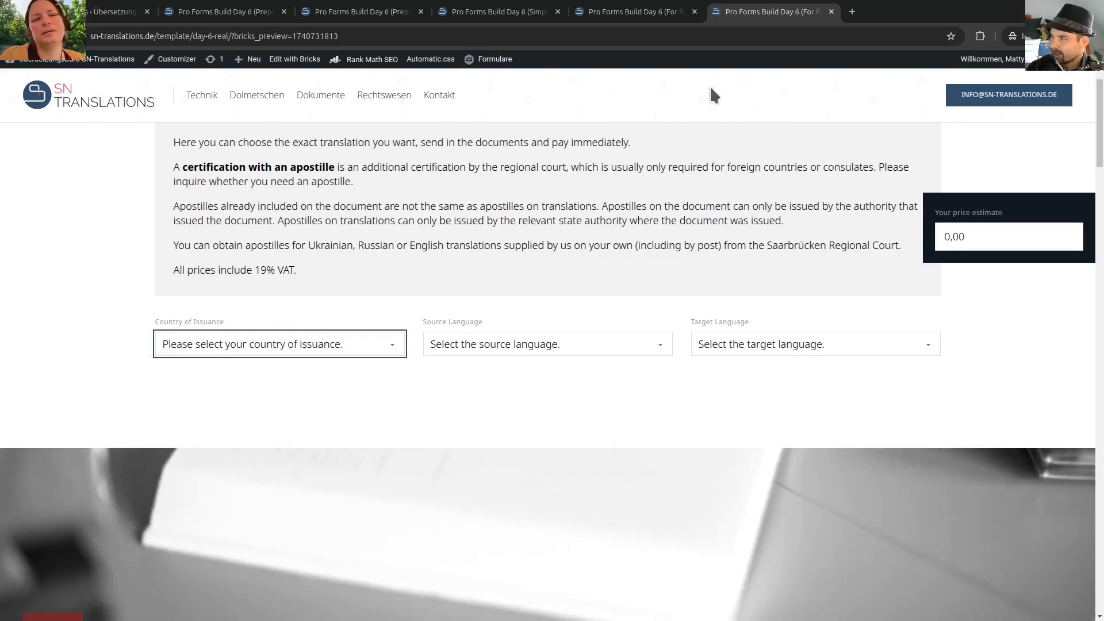
In the builder, change the Hide if wrong country condition's comparison value to {post_terms_country:plain}
left_click(633, 11)
left_click(979, 370)
scroll(172, 465, "down", 1)
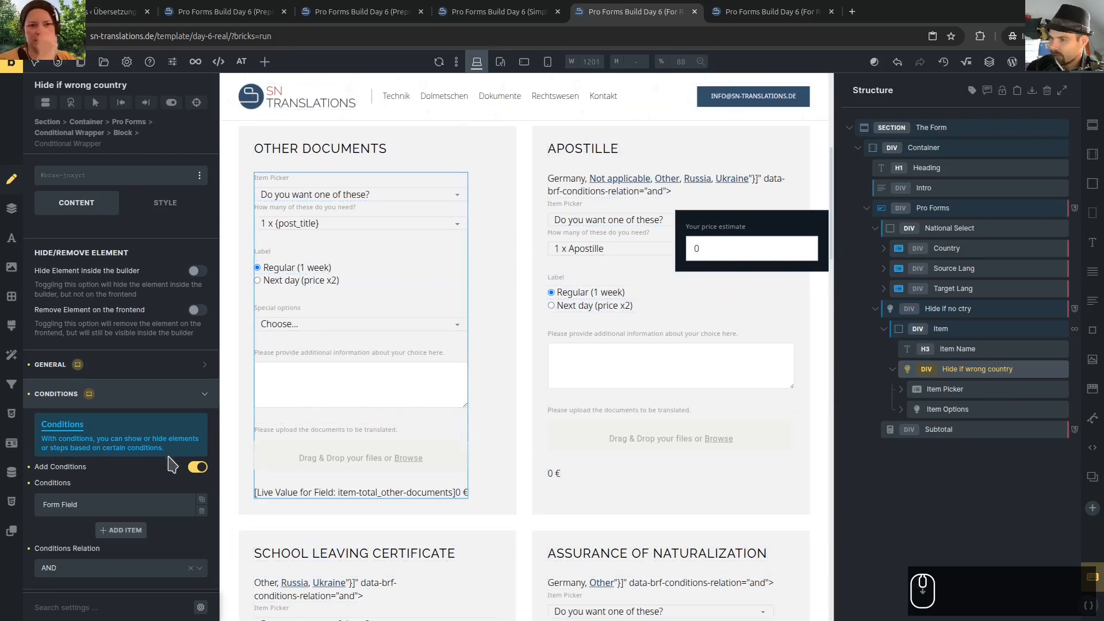
left_click(105, 483)
scroll(154, 455, "down", 3)
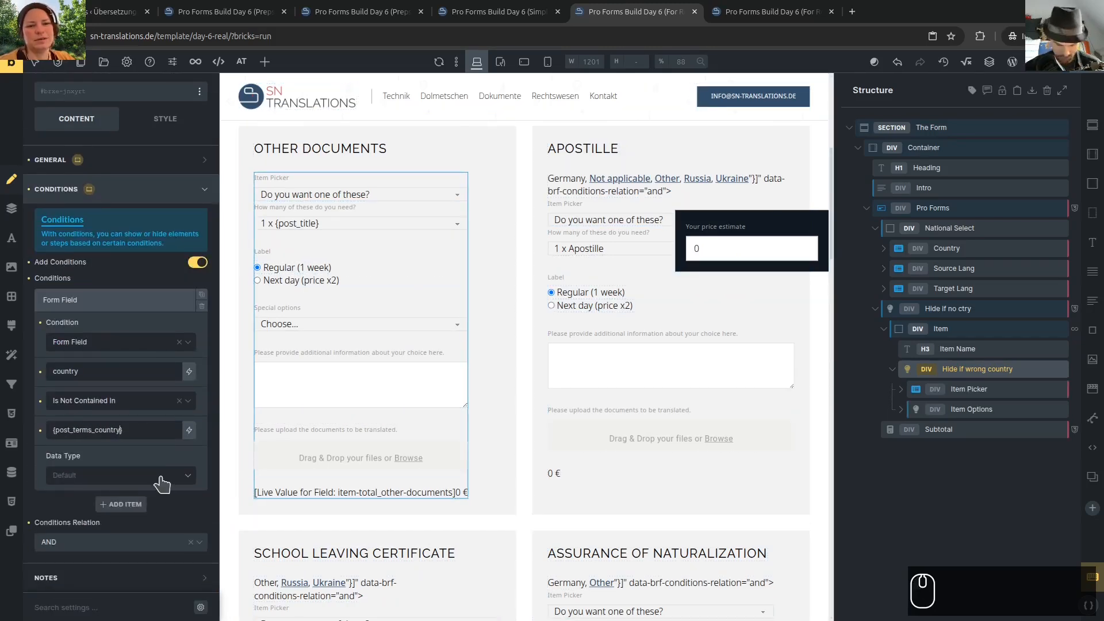
type(":plain")
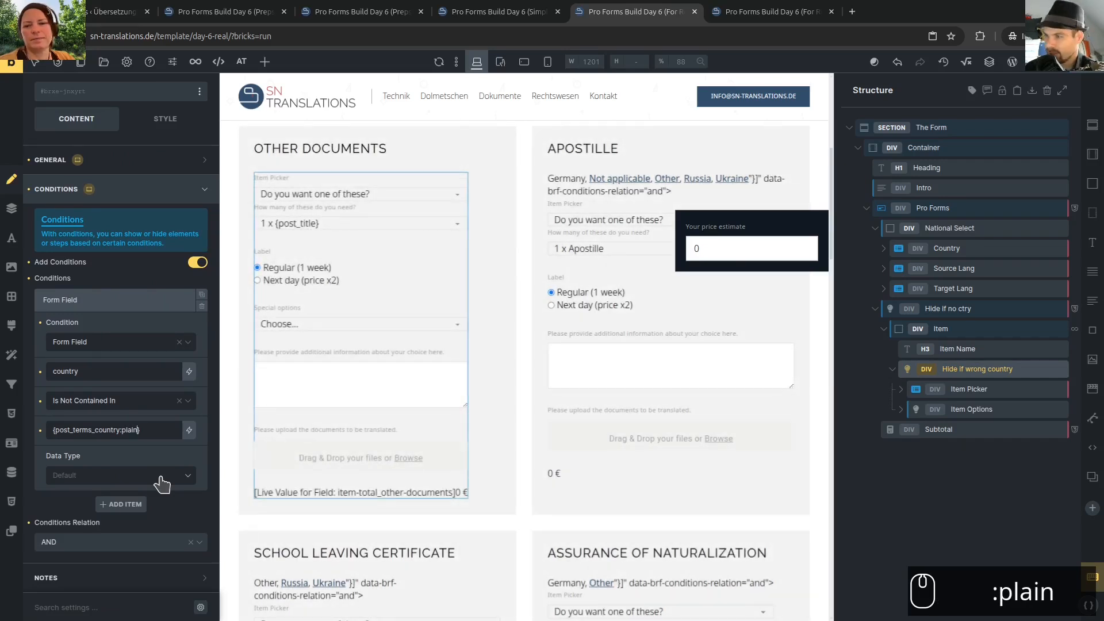
left_click_drag(151, 431, 46, 430)
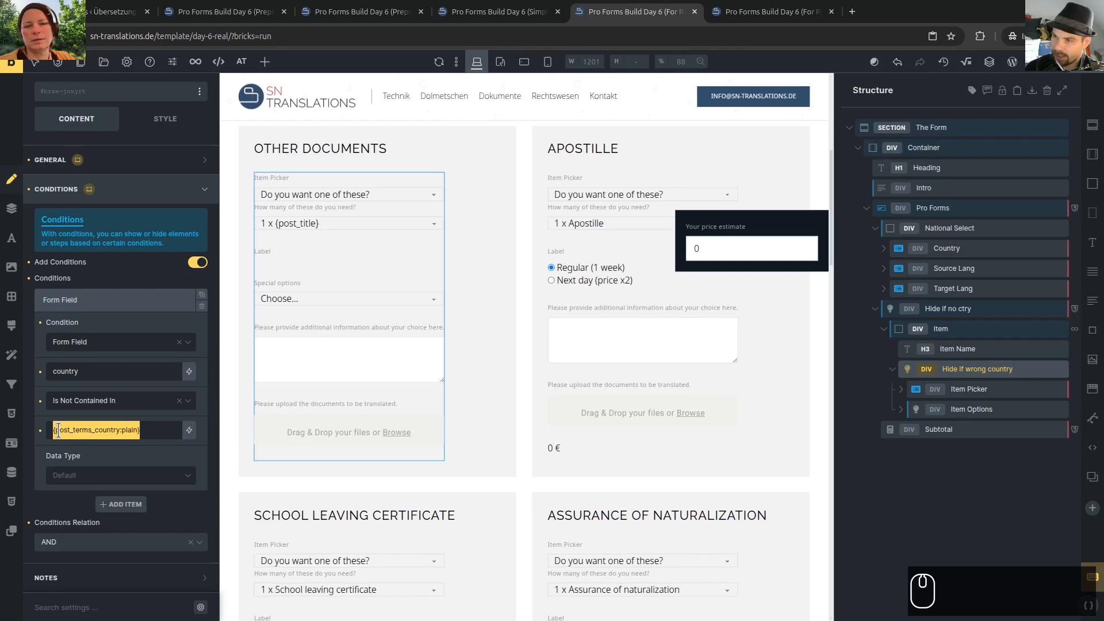
Check the front-end form with Not applicable as the country of issuance
left_click(771, 11)
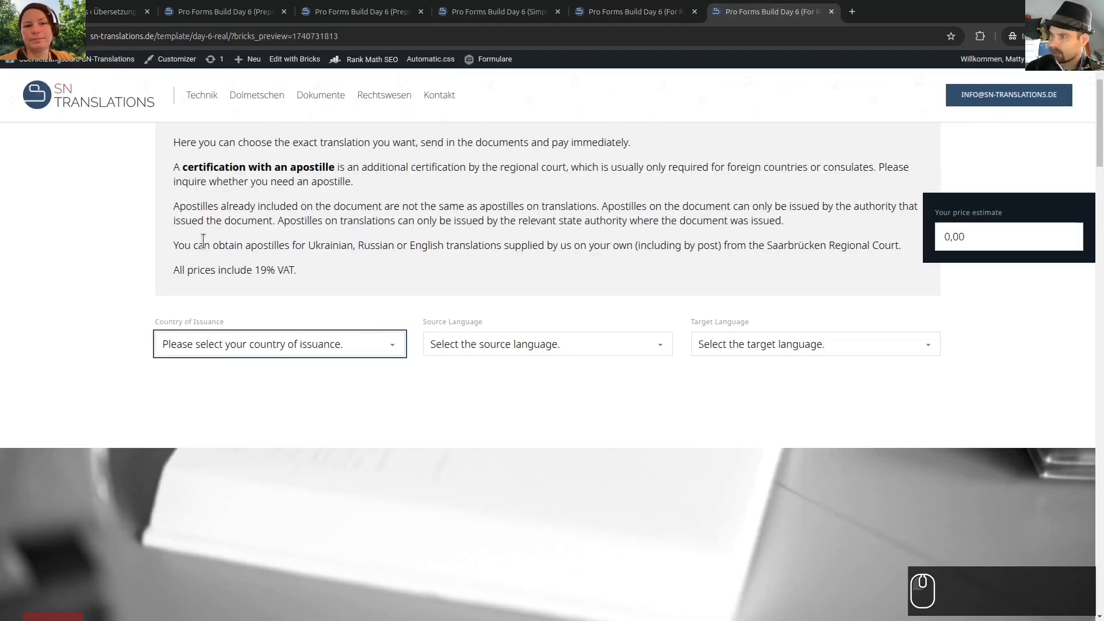
left_click(286, 344)
left_click(230, 402)
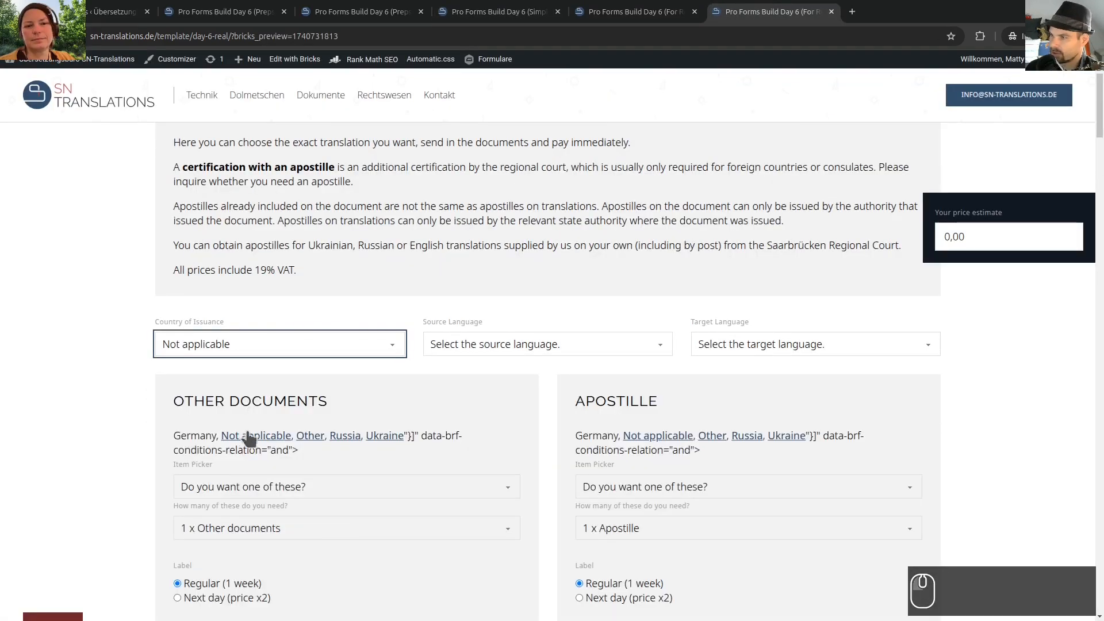
Save the template, reload the front-end form, and test it with Germany as the country of issuance
left_click(632, 11)
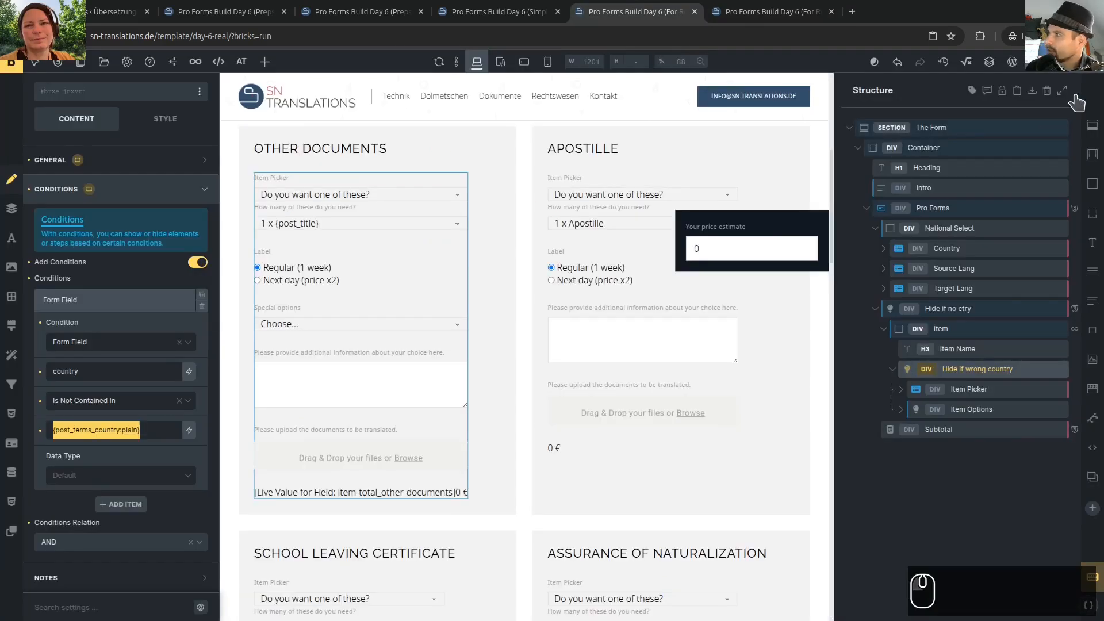
key("ctrl+s")
left_click(770, 11)
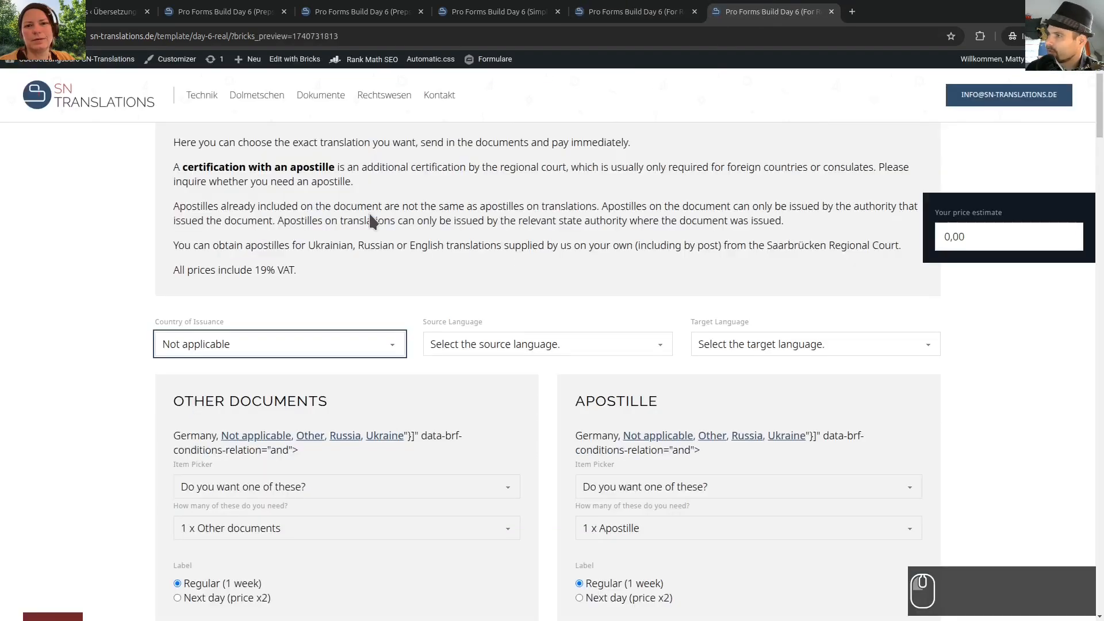
key("F5")
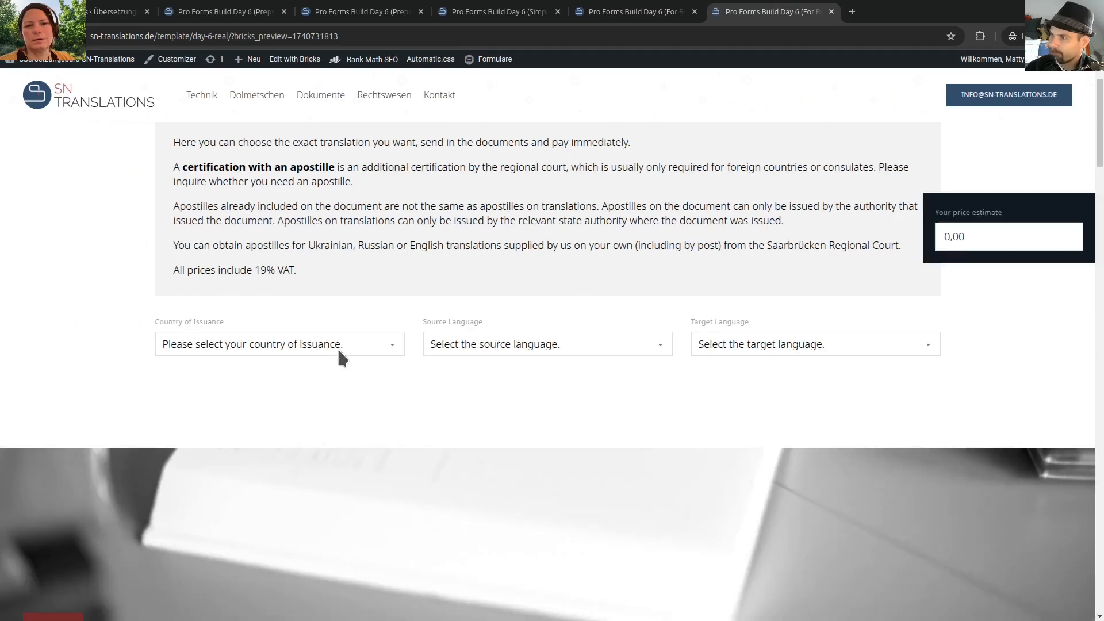
left_click(338, 347)
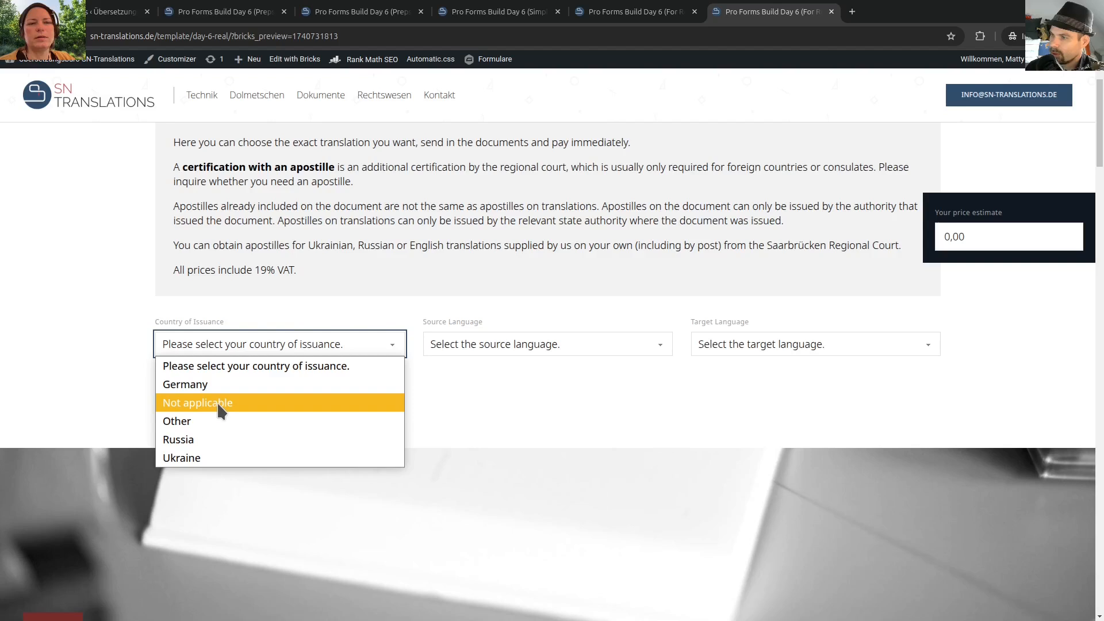
left_click(209, 388)
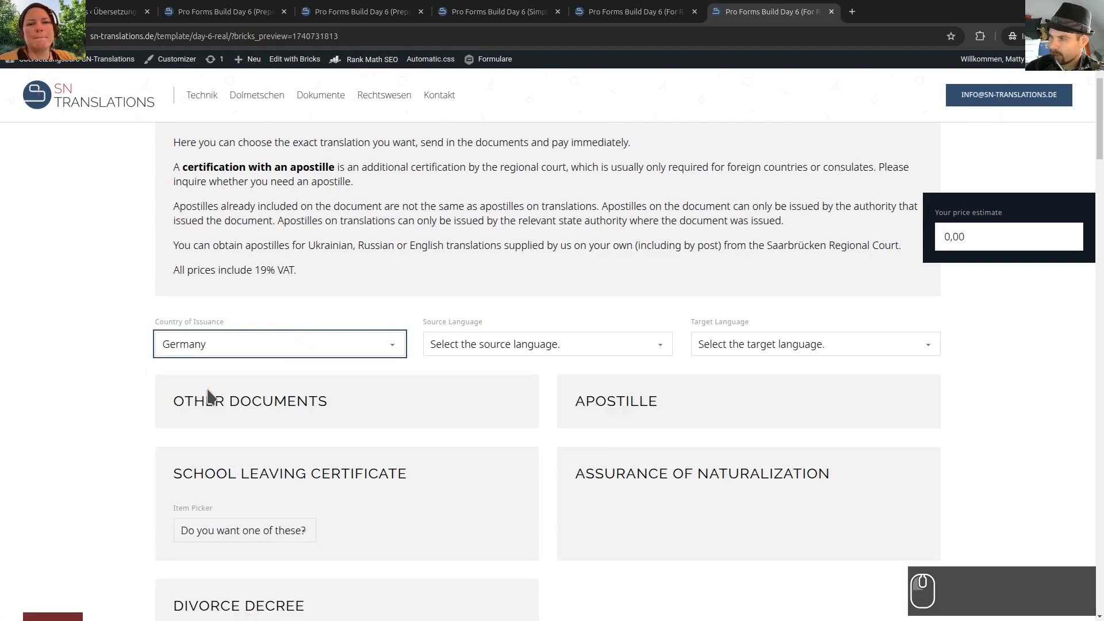
scroll(123, 330, "down", 3)
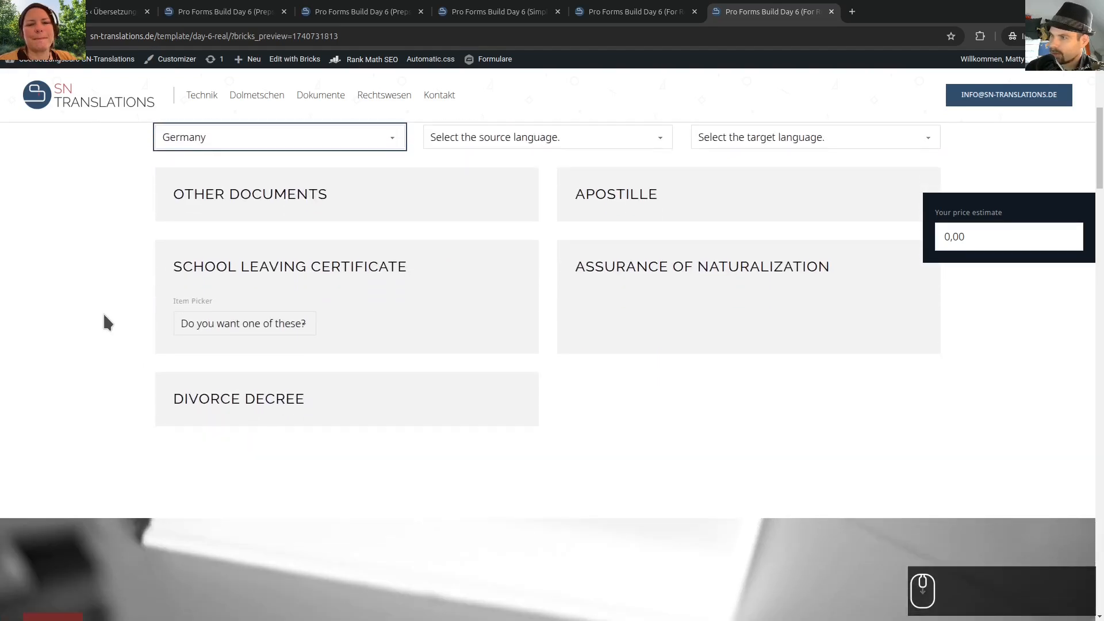
Choose No apostille included (20 €) for the School Leaving Certificate and review the item's options
left_click(269, 333)
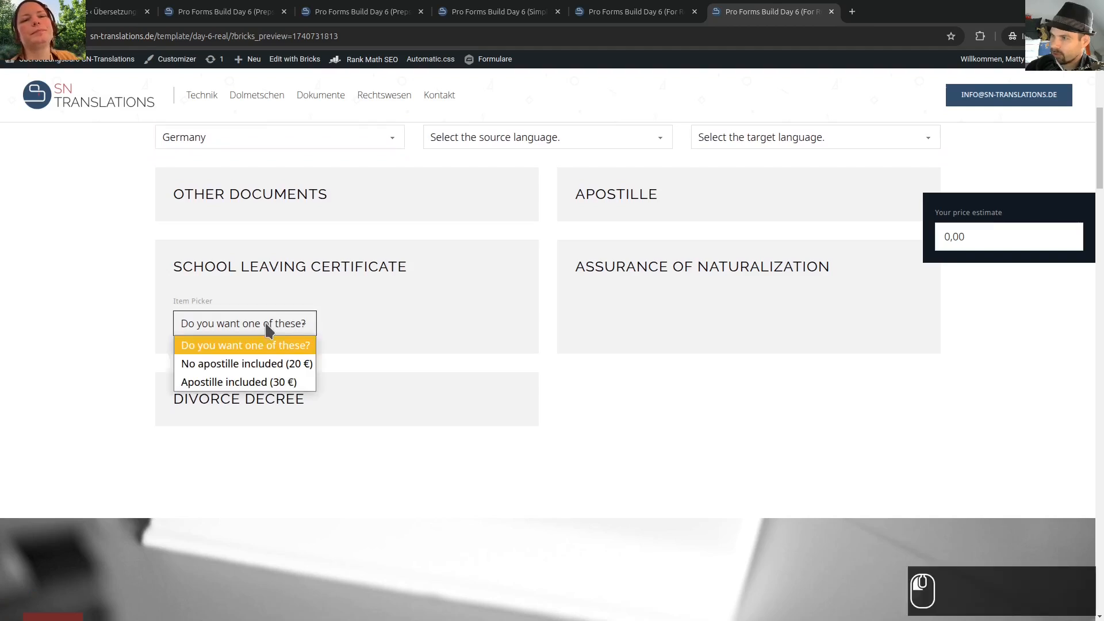
left_click(241, 365)
scroll(294, 443, "down", 5)
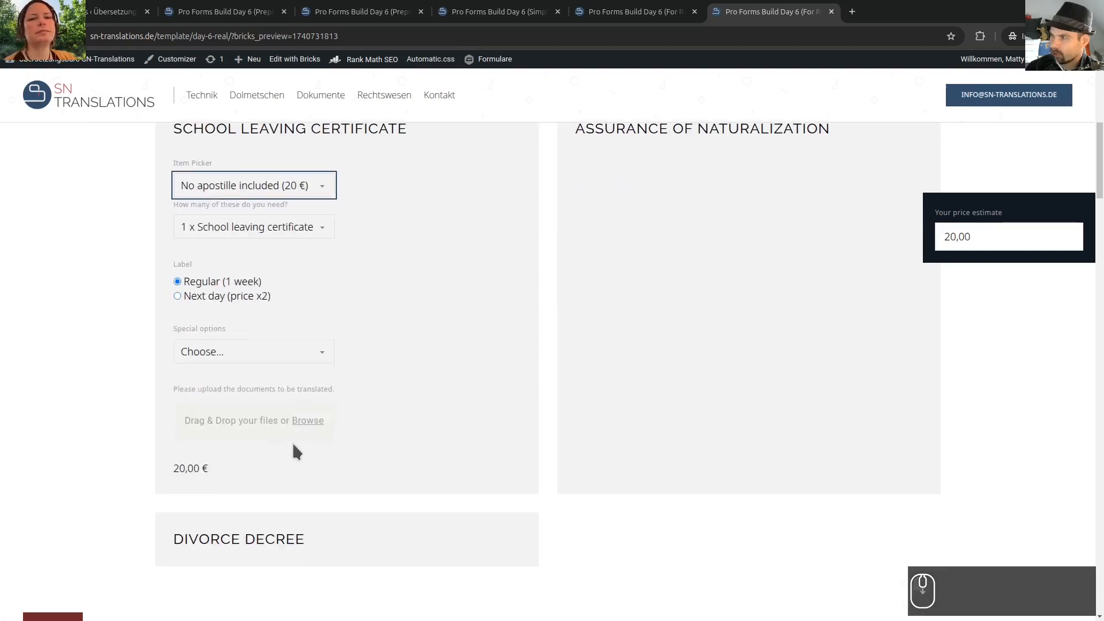
scroll(471, 426, "up", 8)
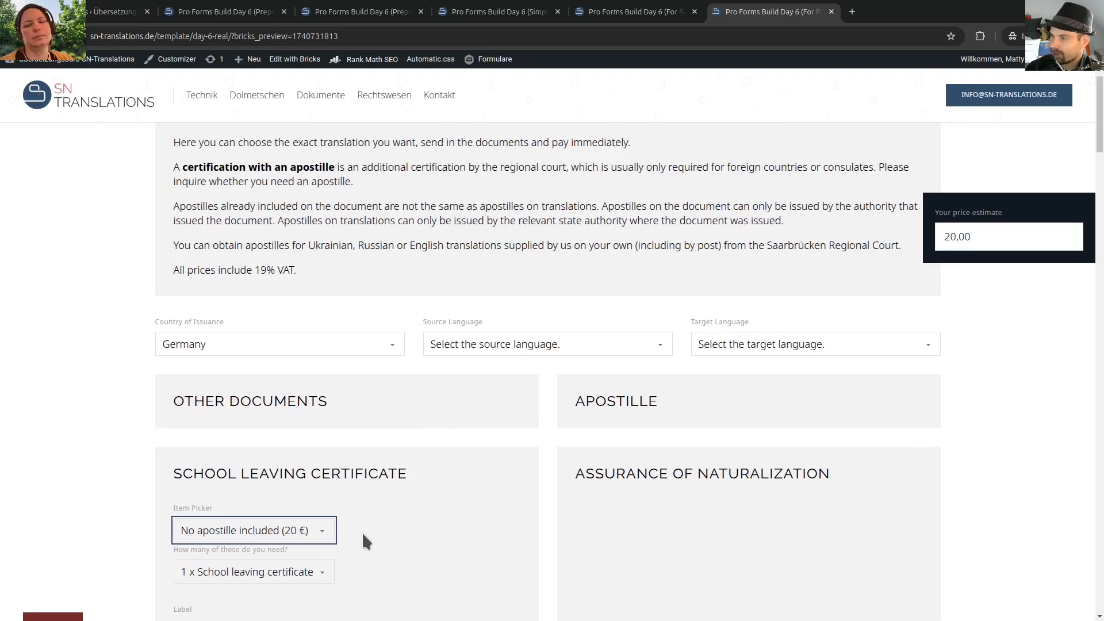
Set the wrapper condition's comparison to Is Contained In and test the reloaded front-end form with Russia as the country of issuance
left_click(578, 8)
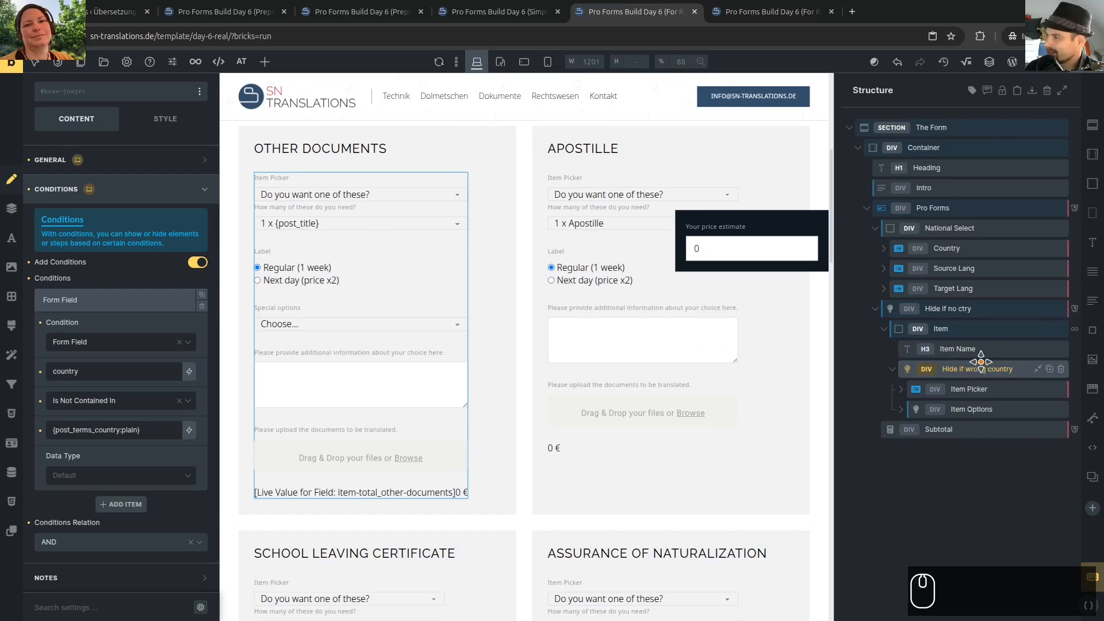
left_click(115, 401)
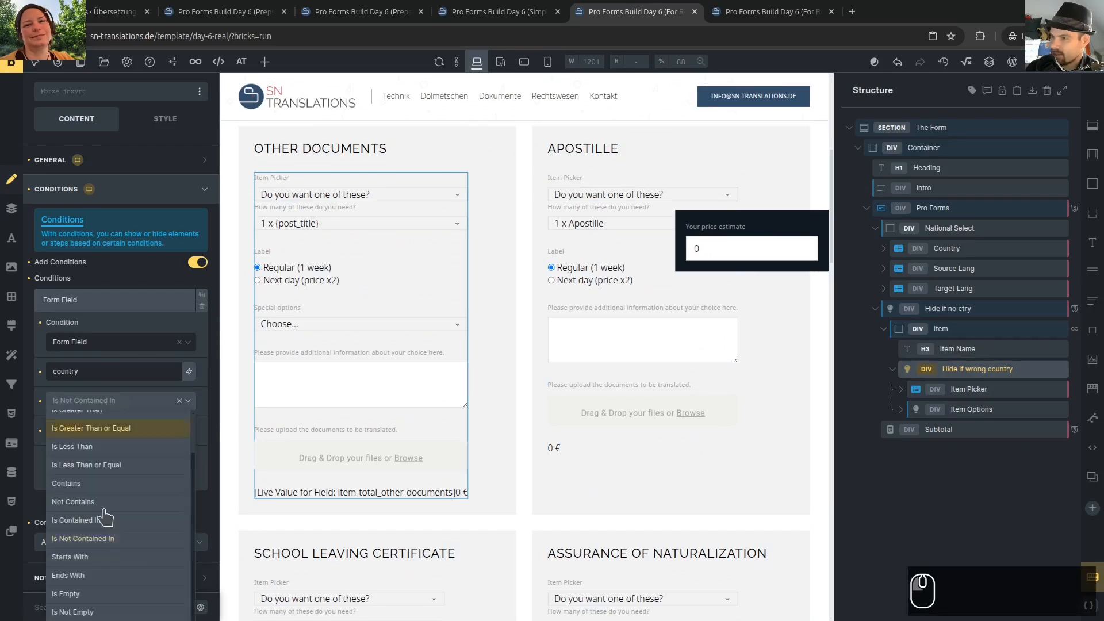
key("ctrl+Tab")
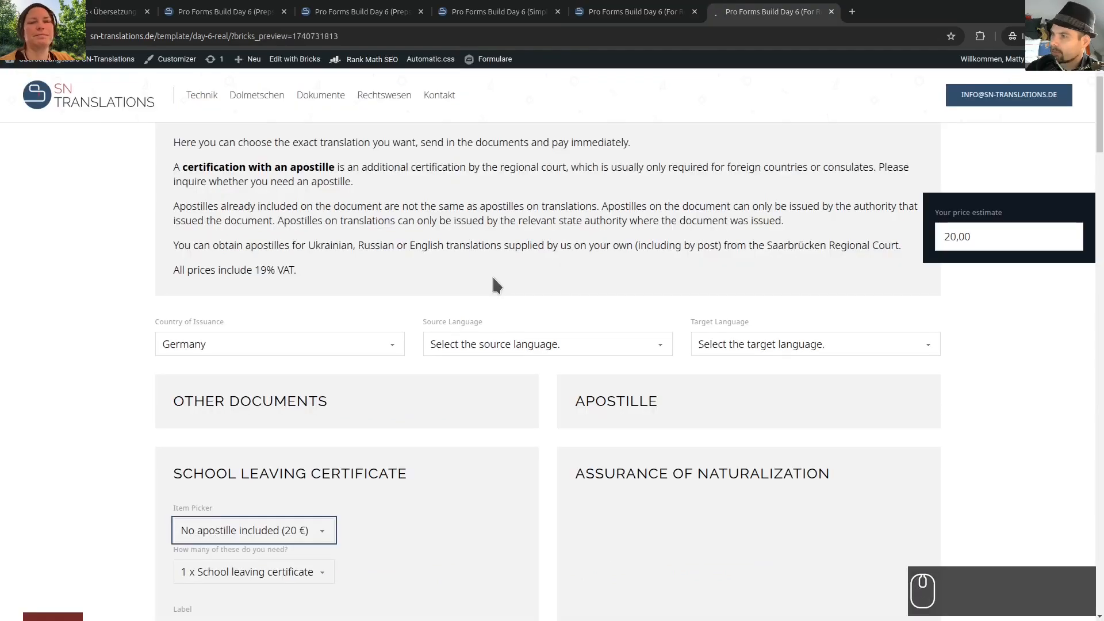
left_click(248, 344)
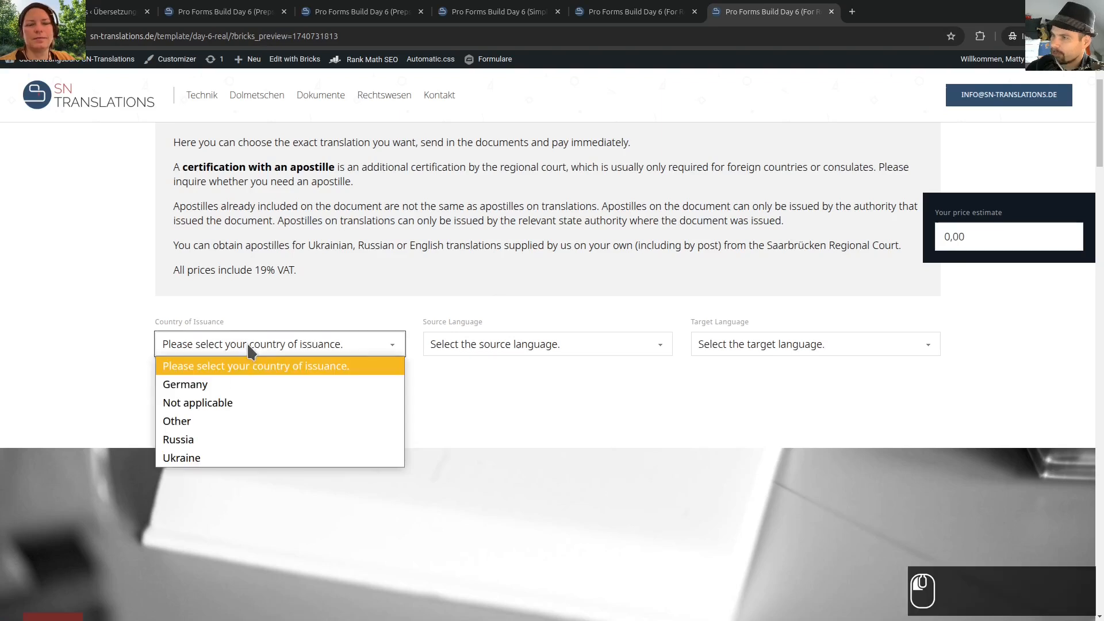
left_click(222, 441)
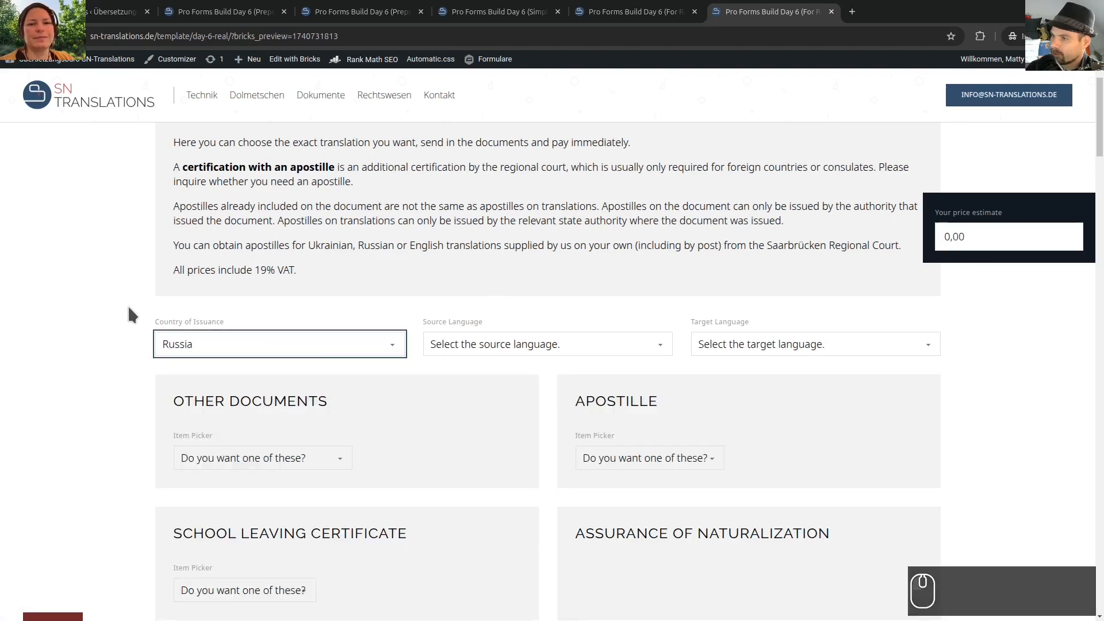
scroll(118, 305, "down", 3)
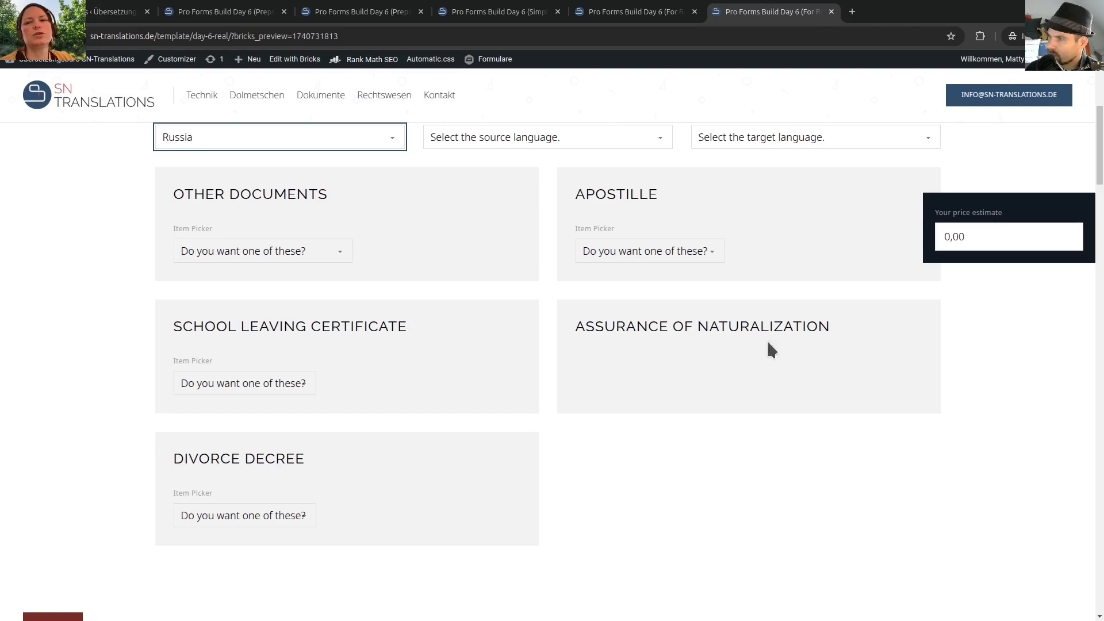
Add the conditional-wrapper class to the Hide if wrong country wrapper and save the template
left_click(633, 11)
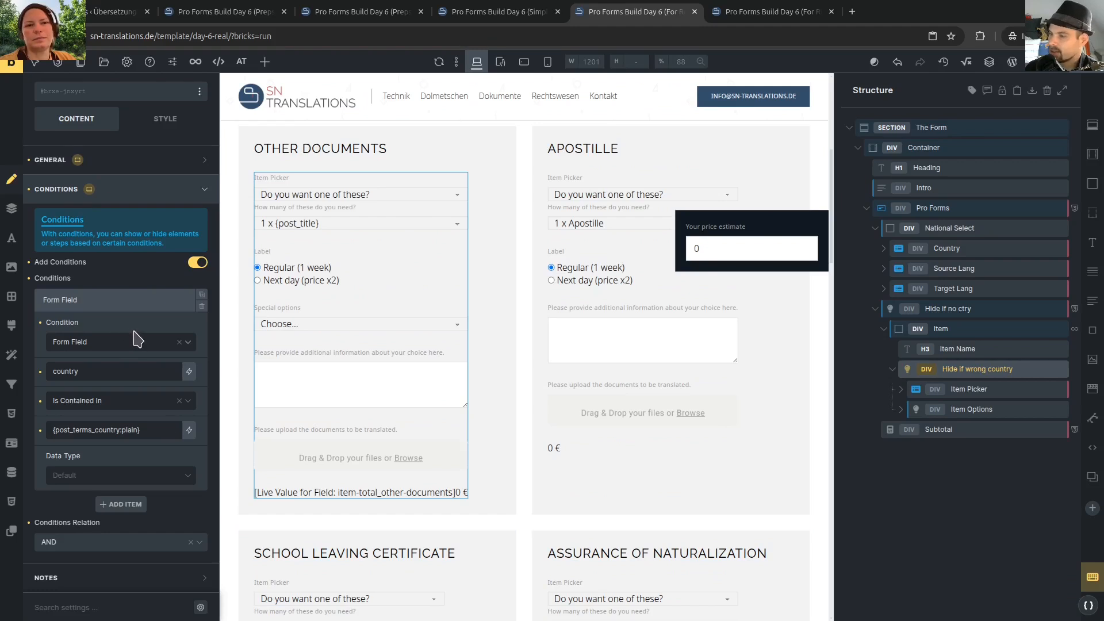
key("ctrl+shift+slash")
type("condi")
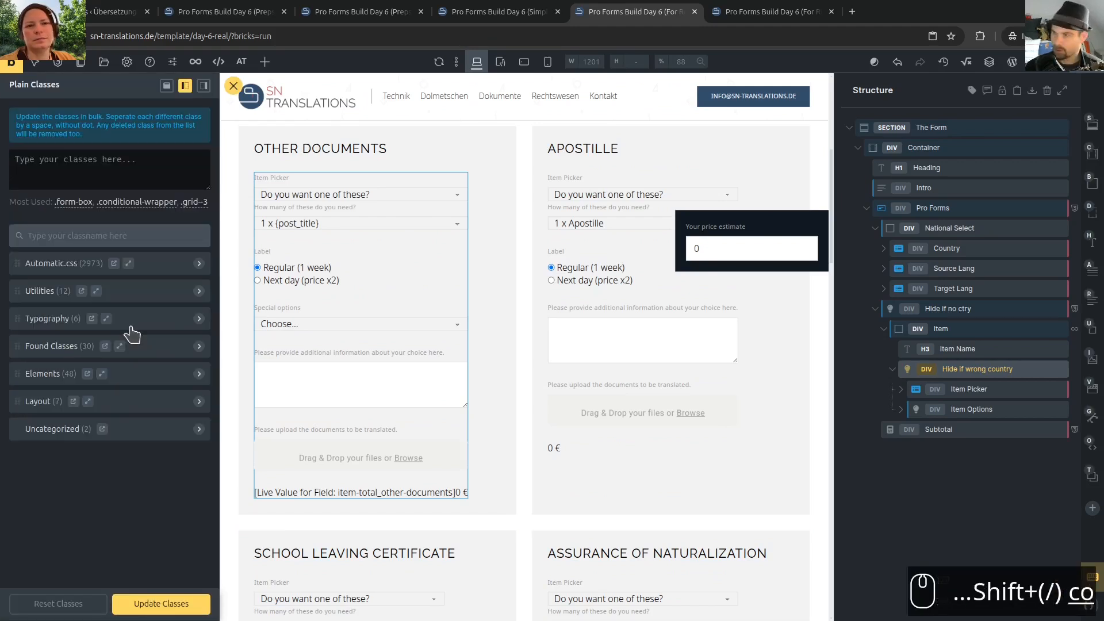
type("t")
key("Return")
key("Return")
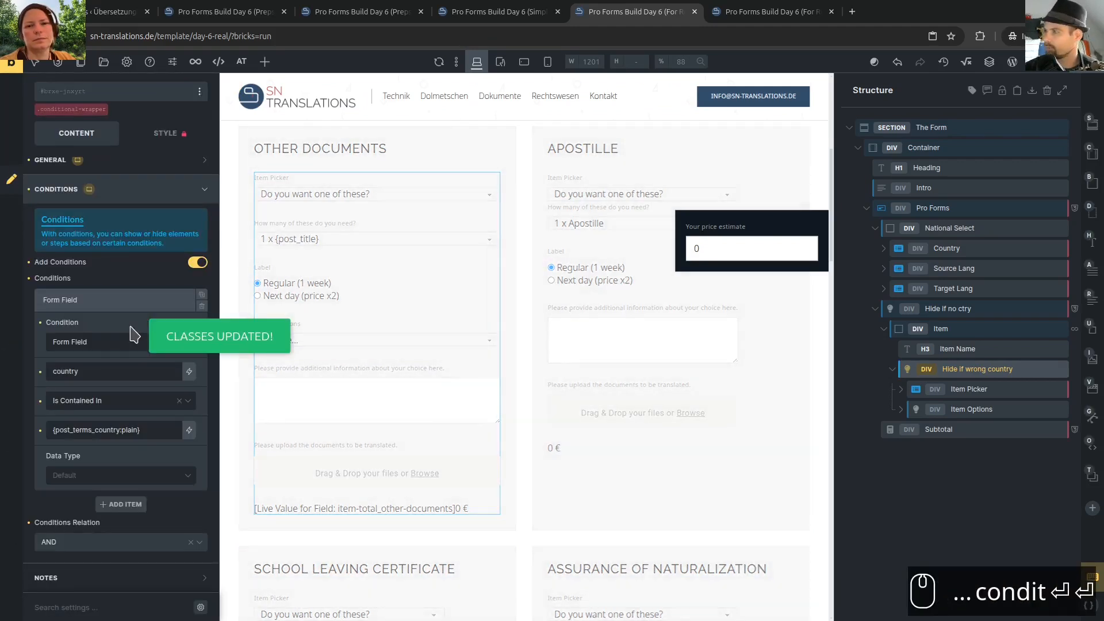
key("ctrl+s")
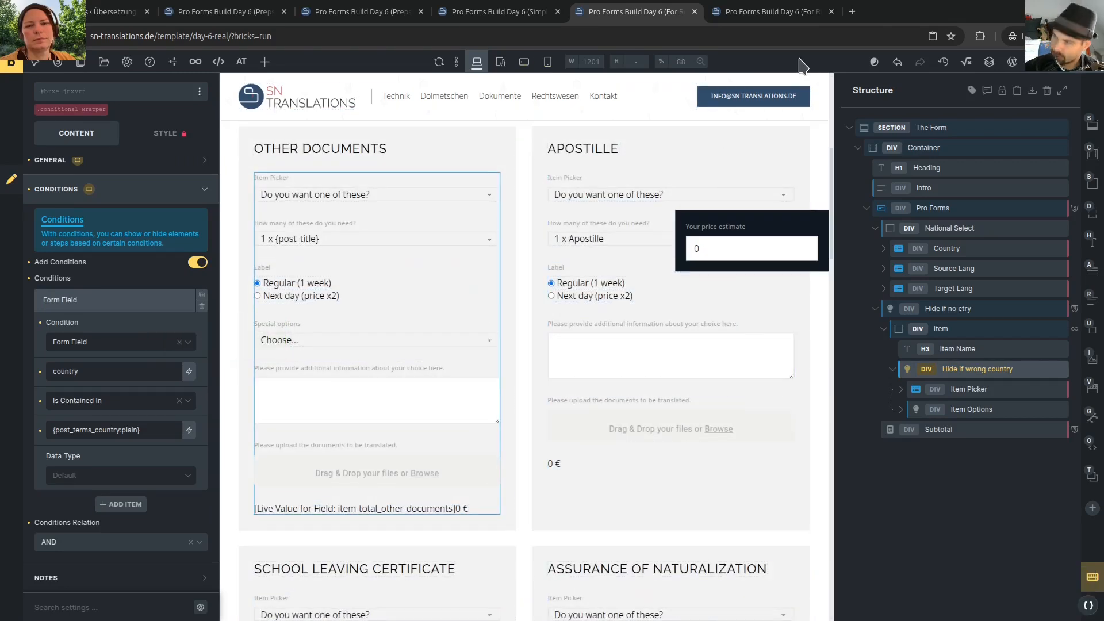
Reload the front-end form and test it with Russia as the country of issuance
left_click(755, 13)
left_click(65, 183)
key("F5")
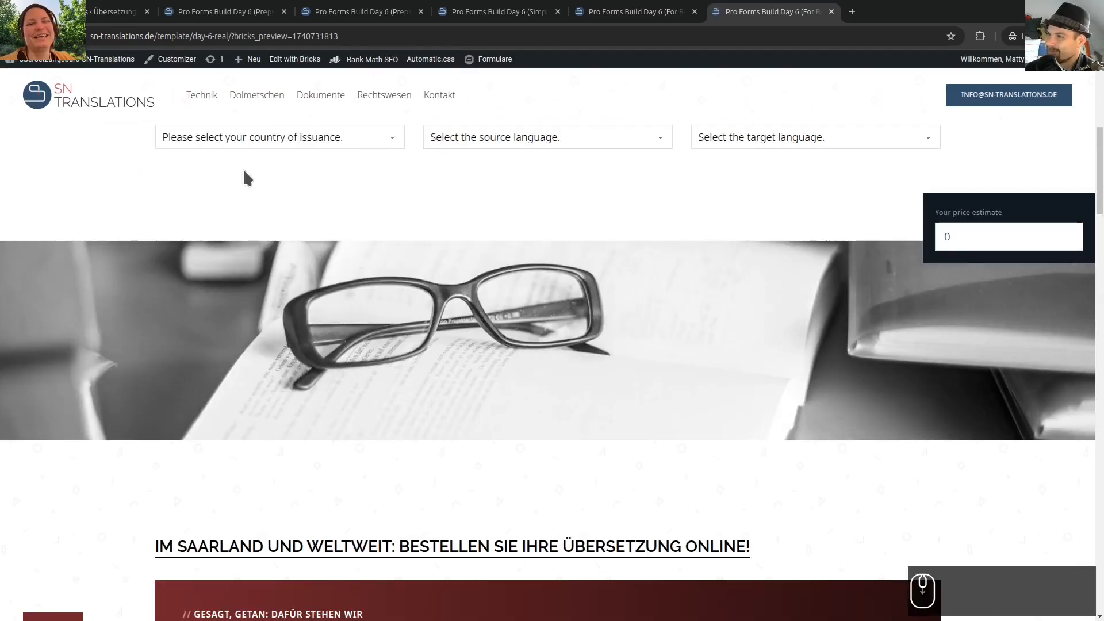
scroll(243, 168, "up", 5)
scroll(236, 276, "down", 3)
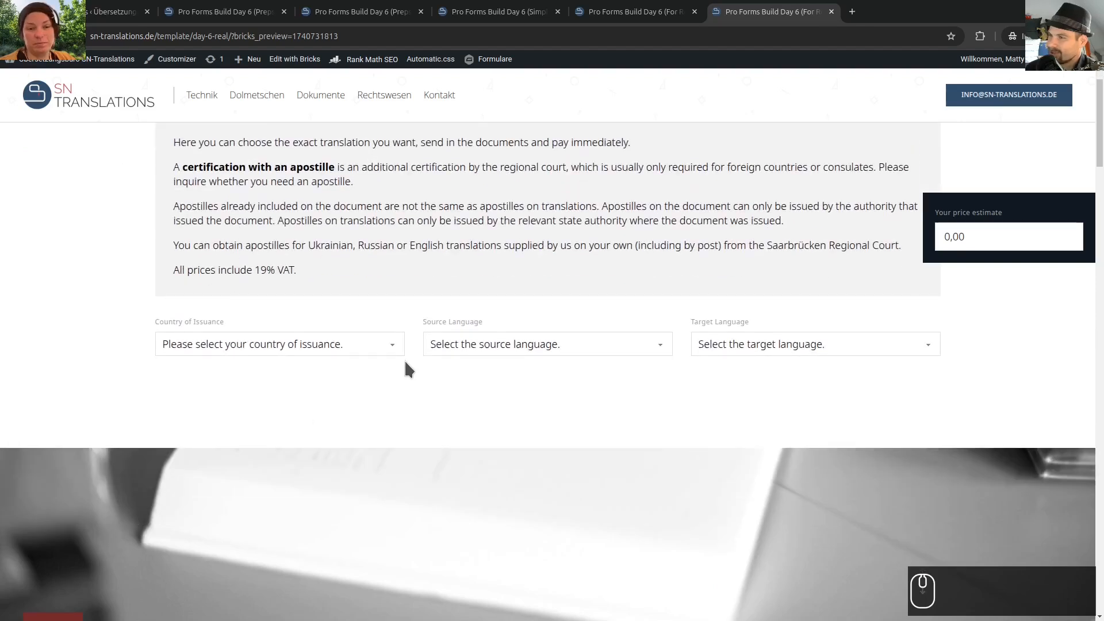
left_click(387, 342)
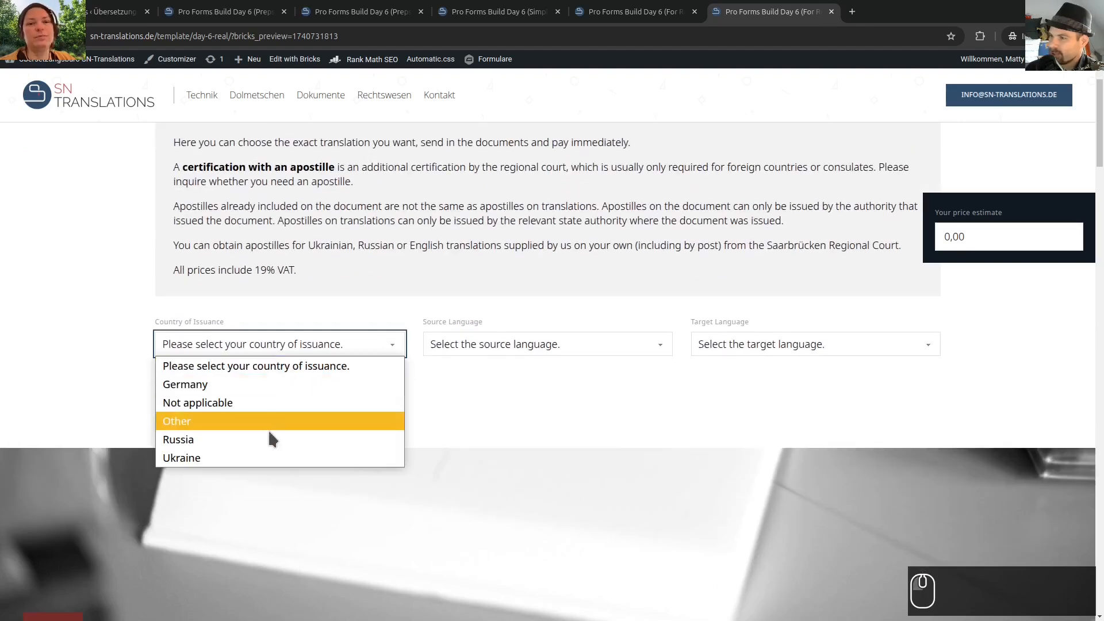
left_click(198, 440)
scroll(156, 335, "down", 1)
scroll(156, 335, "down", 3)
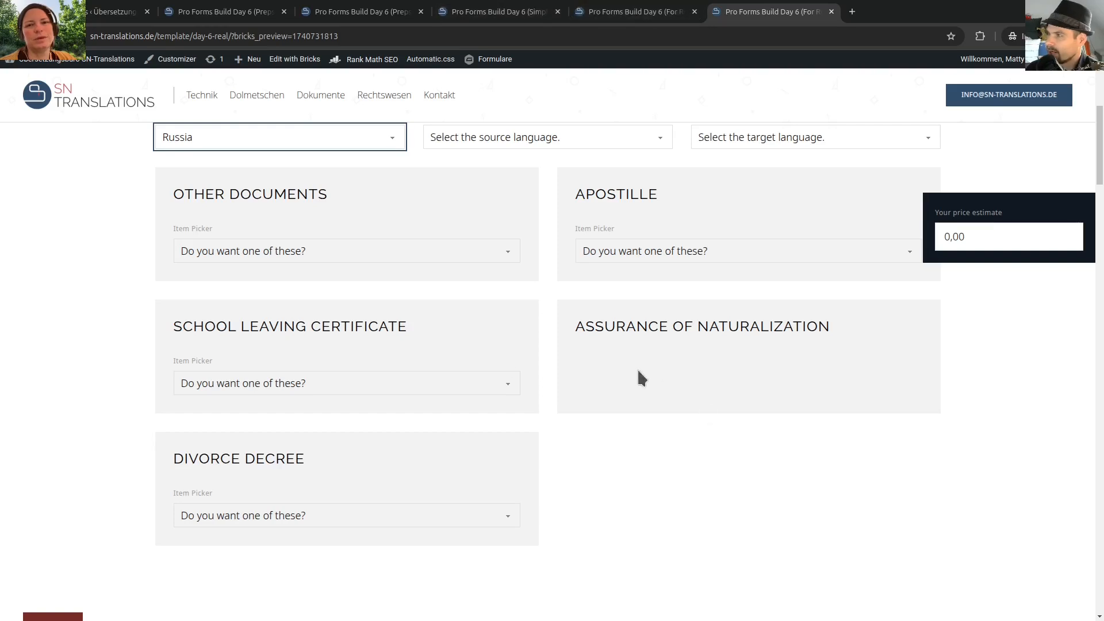
Add the hide-if-hidden class to the Item block in the template
left_click(627, 11)
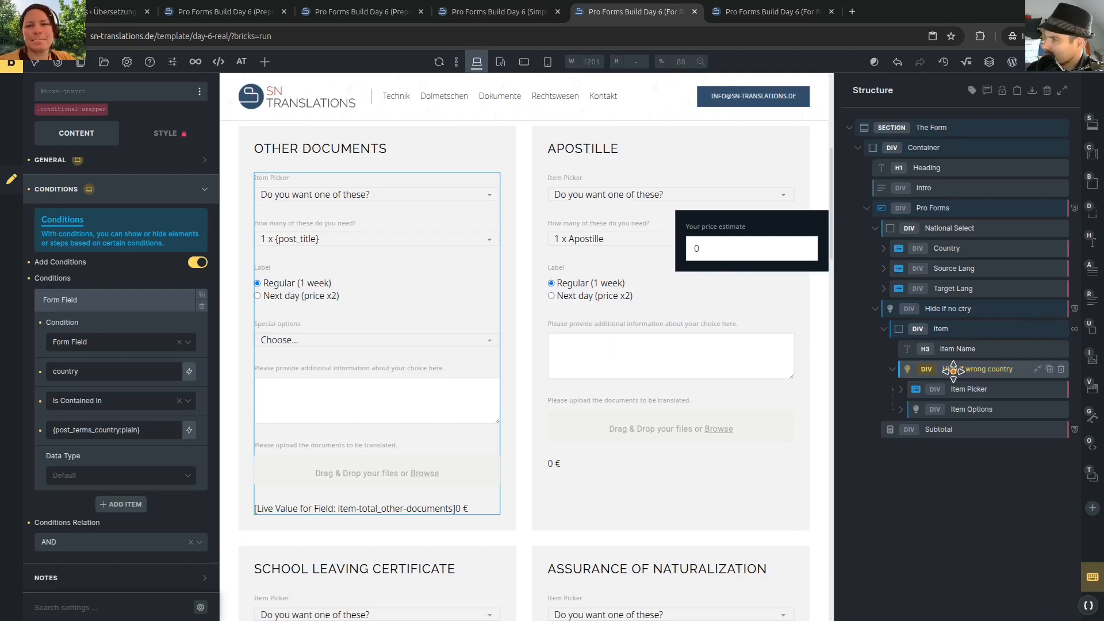
left_click(944, 327)
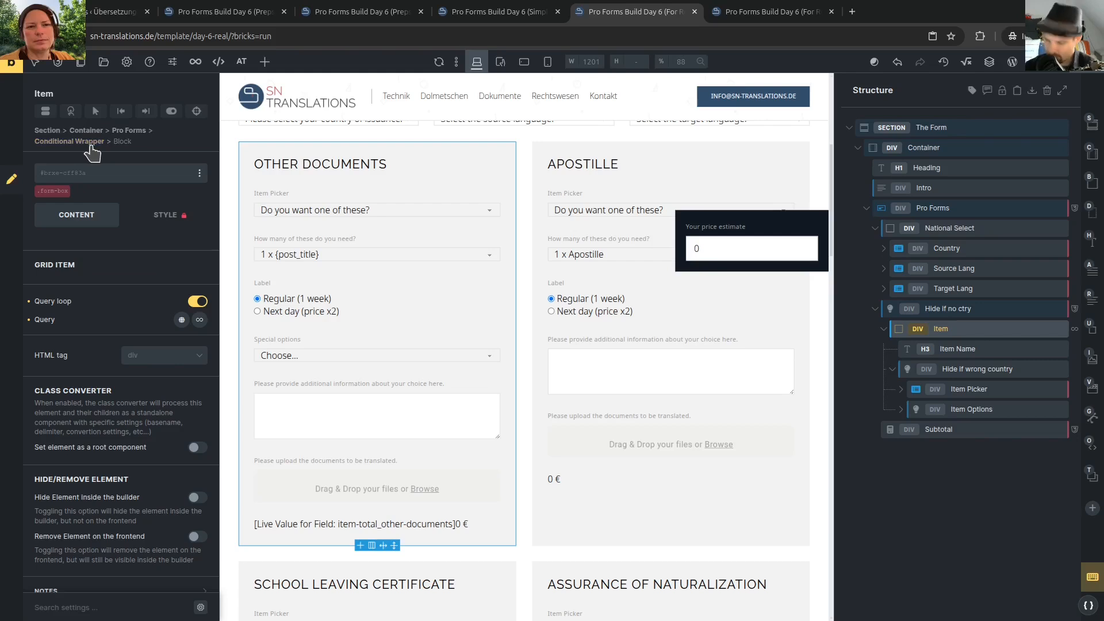
key("ctrl+shift+slash")
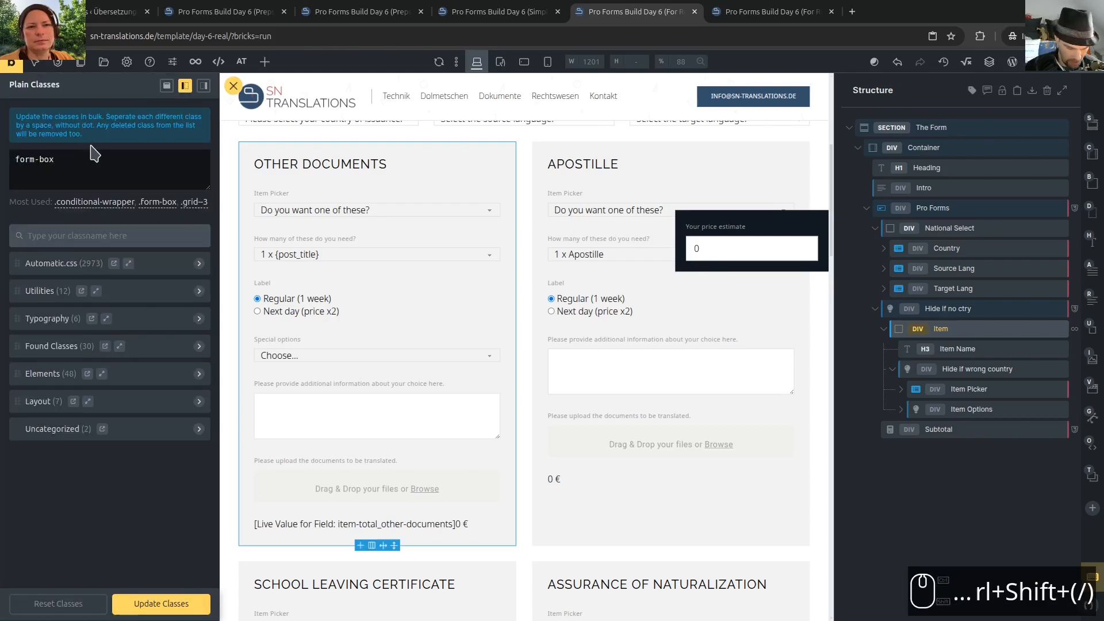
type("hide-if-")
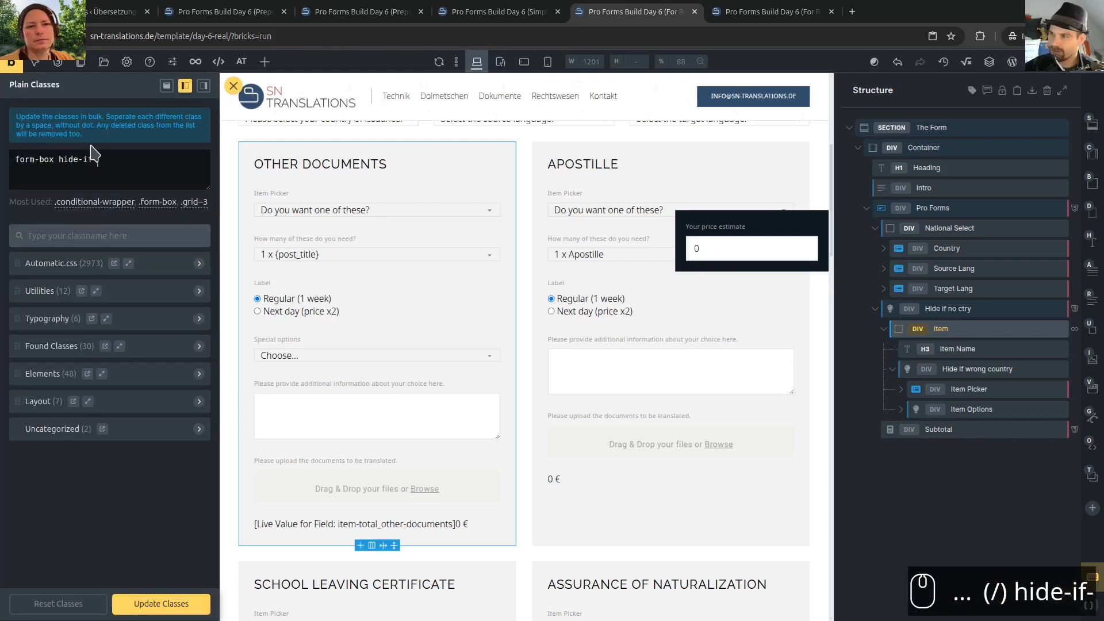
type("hidden")
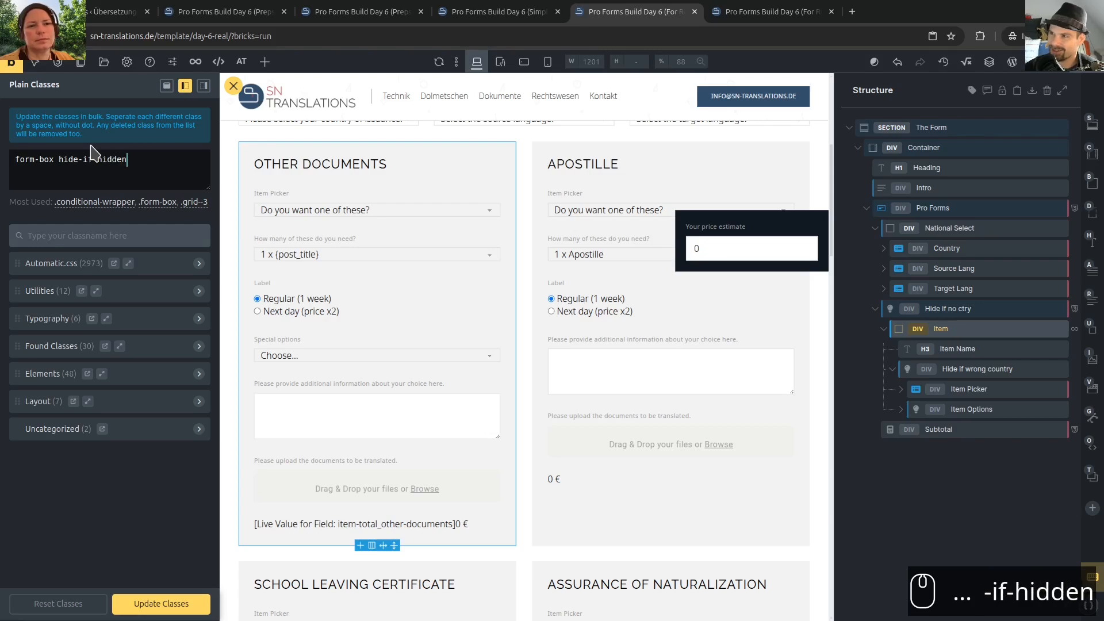
key("Return")
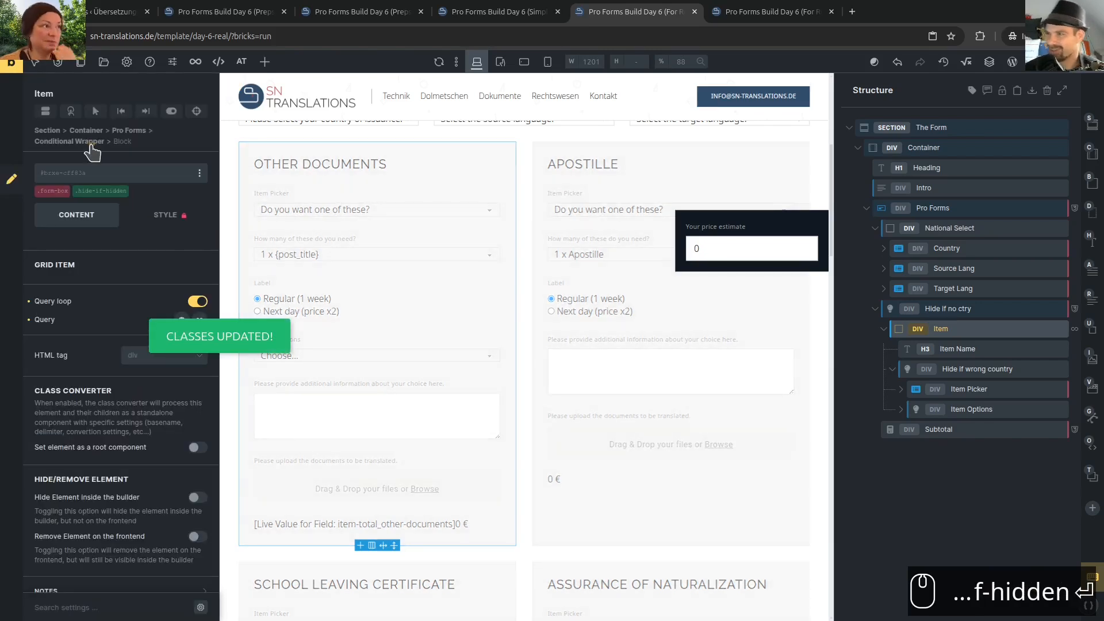
Give the hide-if-hidden class the custom CSS %root%:has(> .brf-hidden) { display: none; }
left_click(96, 195)
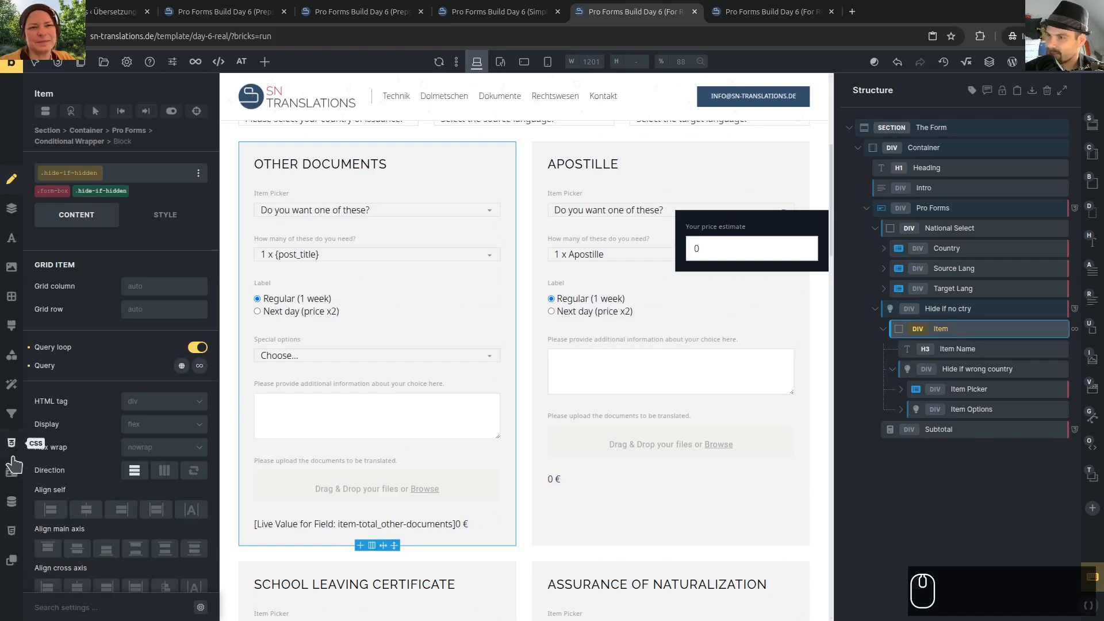
left_click(12, 447)
left_click(11, 384)
key("ctrl+v")
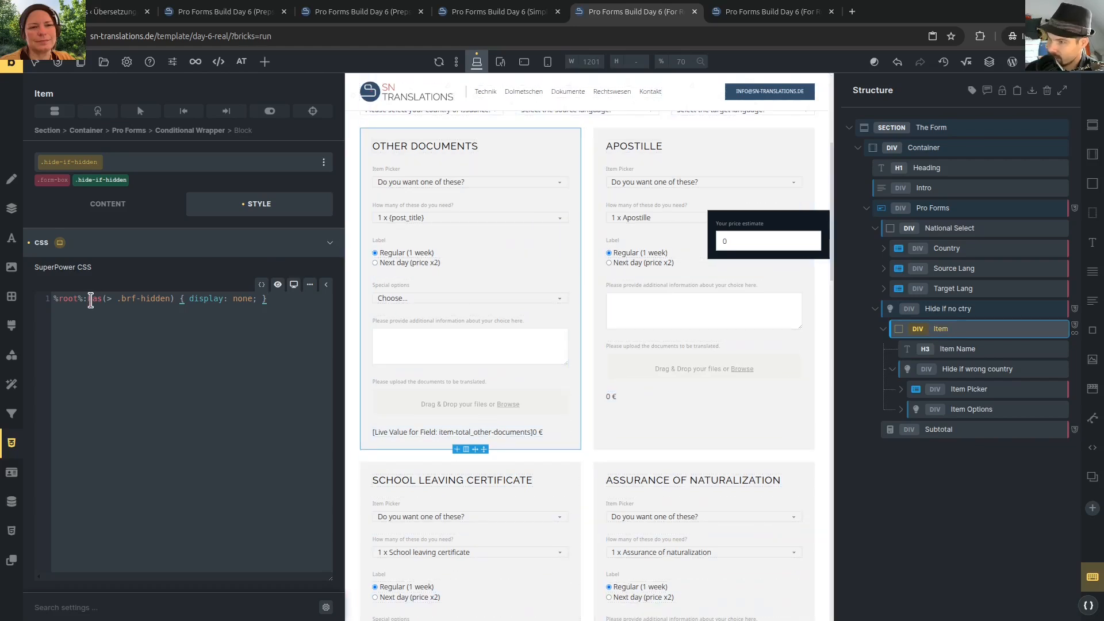
left_click_drag(116, 298, 172, 300)
key("ctrl+c")
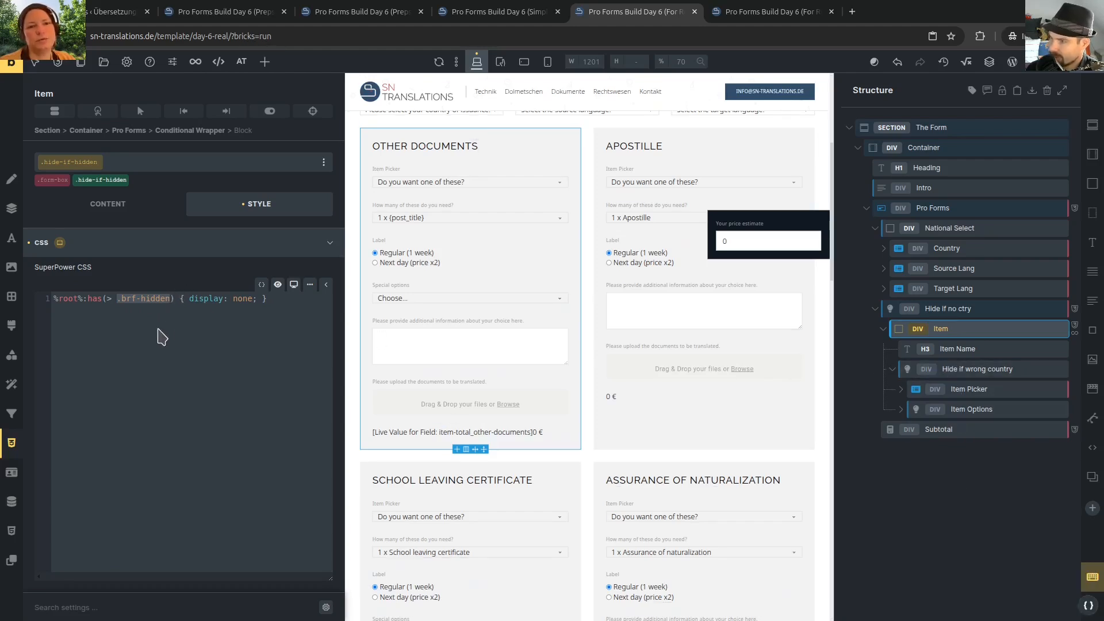
left_click_drag(179, 299, 279, 307)
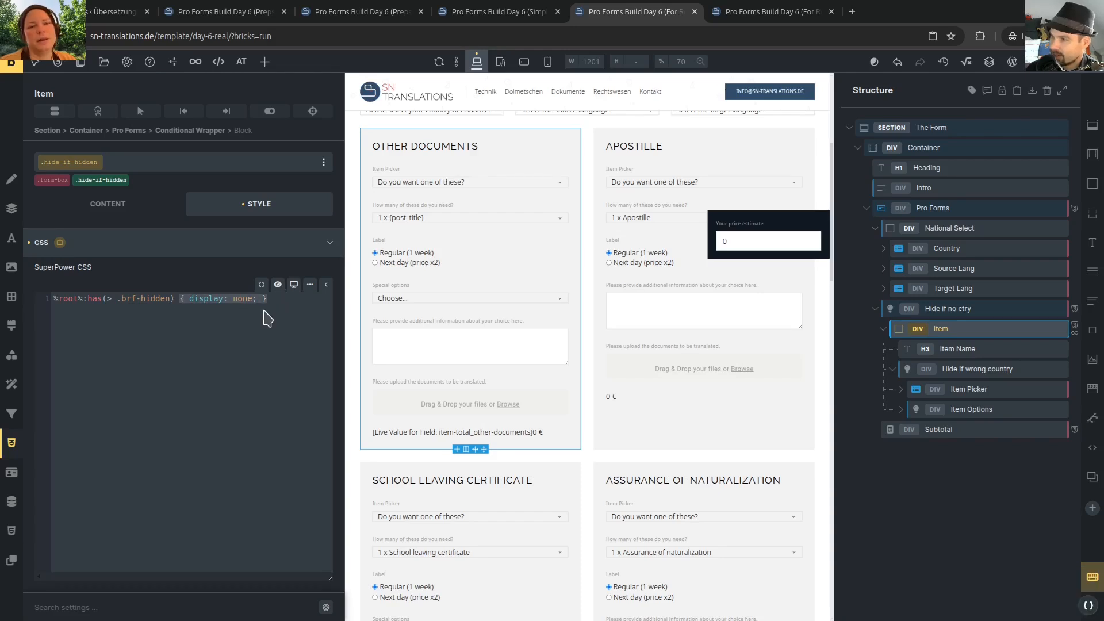
left_click(217, 300)
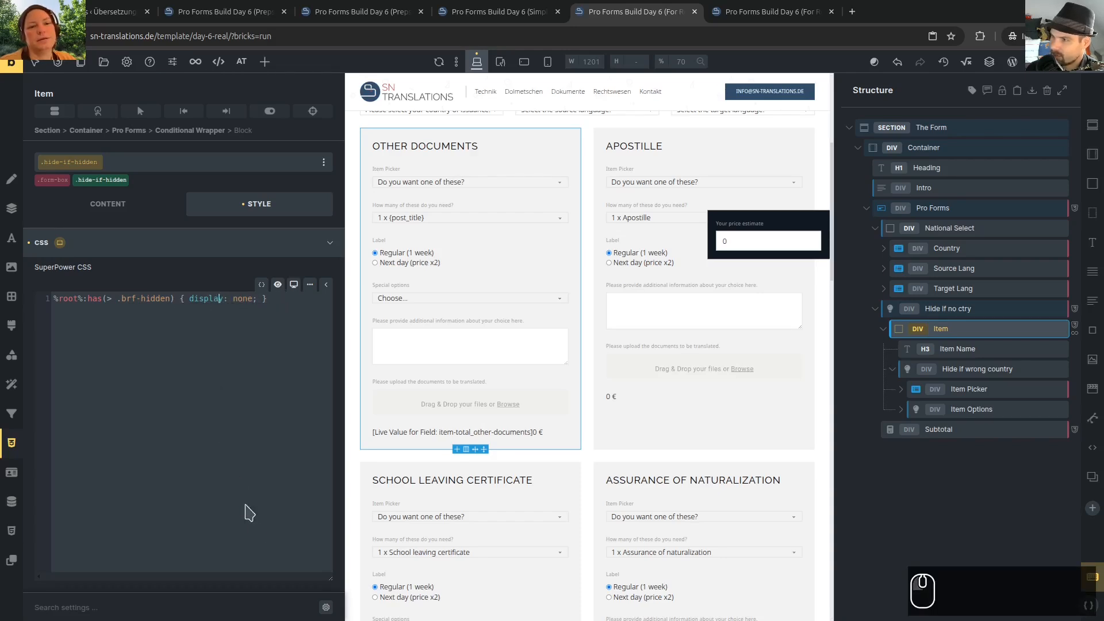
Move Item Picker and Item Options out of the Hide if wrong country wrapper, remove its conditional-wrapper class, and save the template
left_click(967, 371)
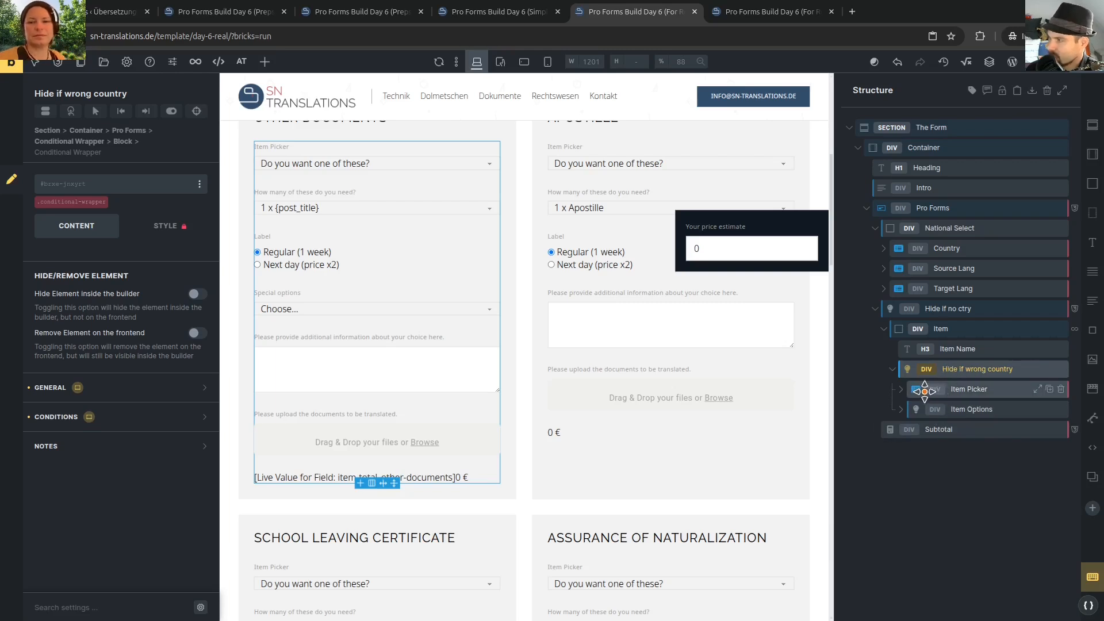
mouse_move(922, 390)
left_mouse_down()
mouse_move(930, 421)
mouse_move(928, 374)
mouse_move(903, 385)
left_mouse_up()
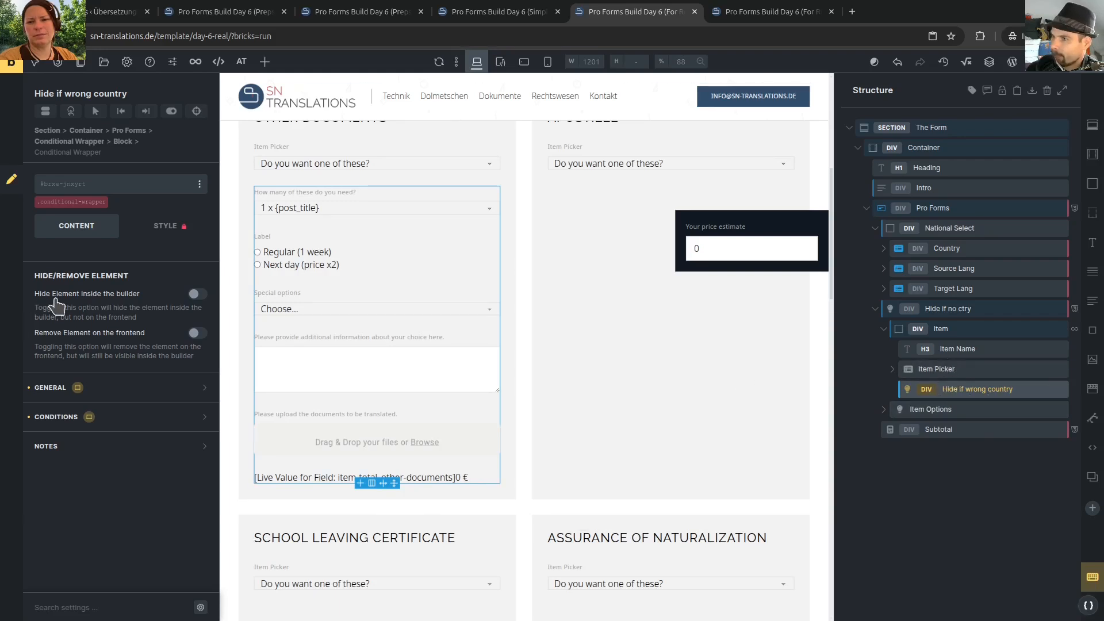
left_click(108, 199)
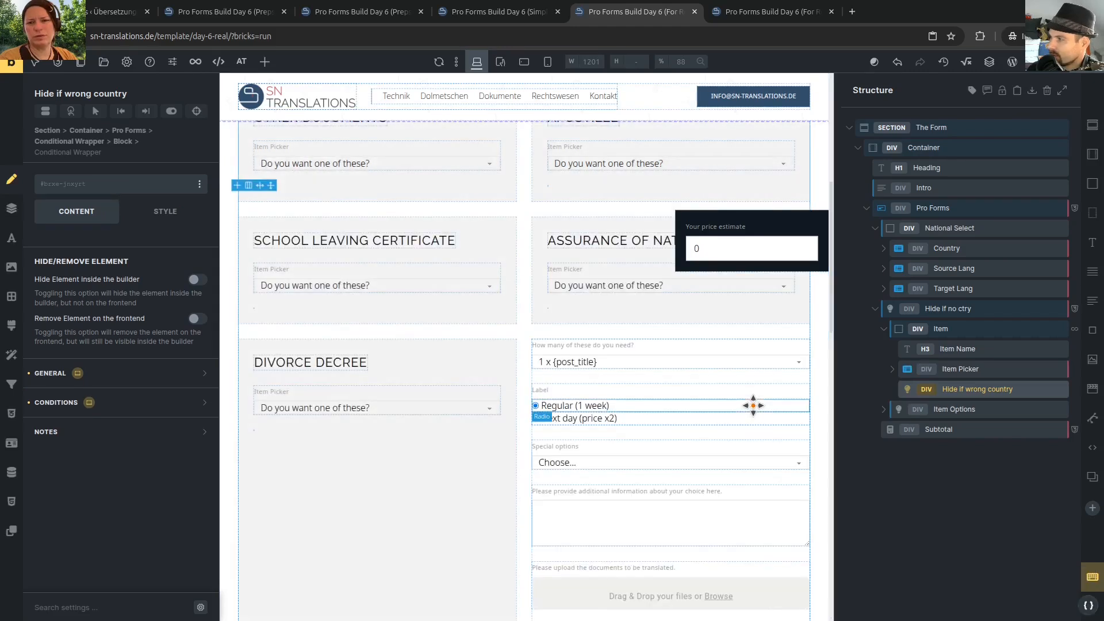
left_click_drag(922, 410, 923, 381)
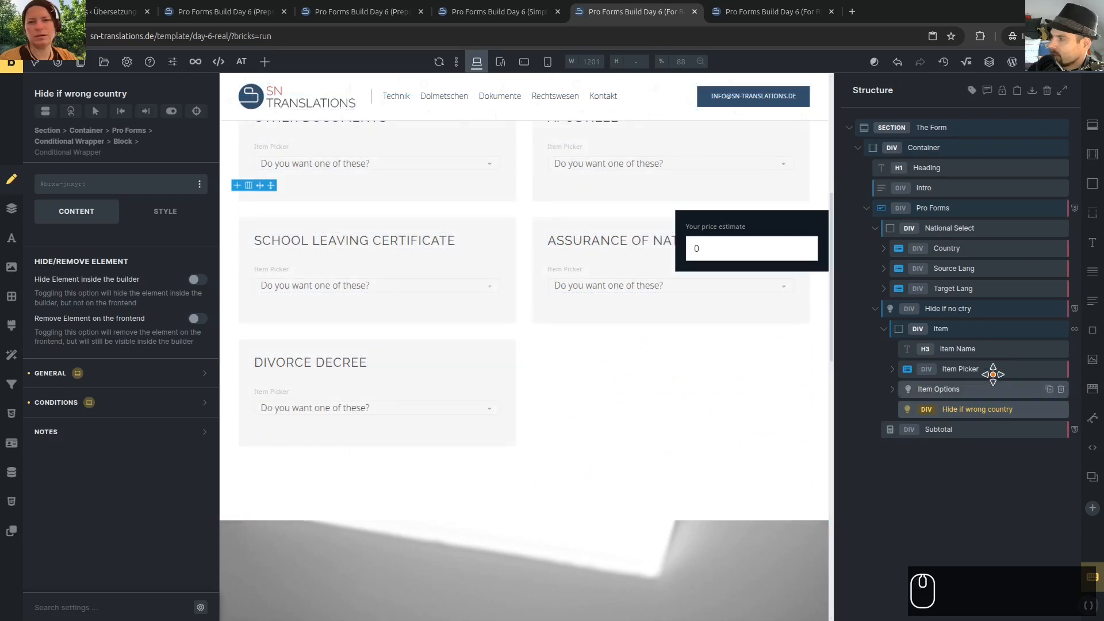
left_click(961, 412)
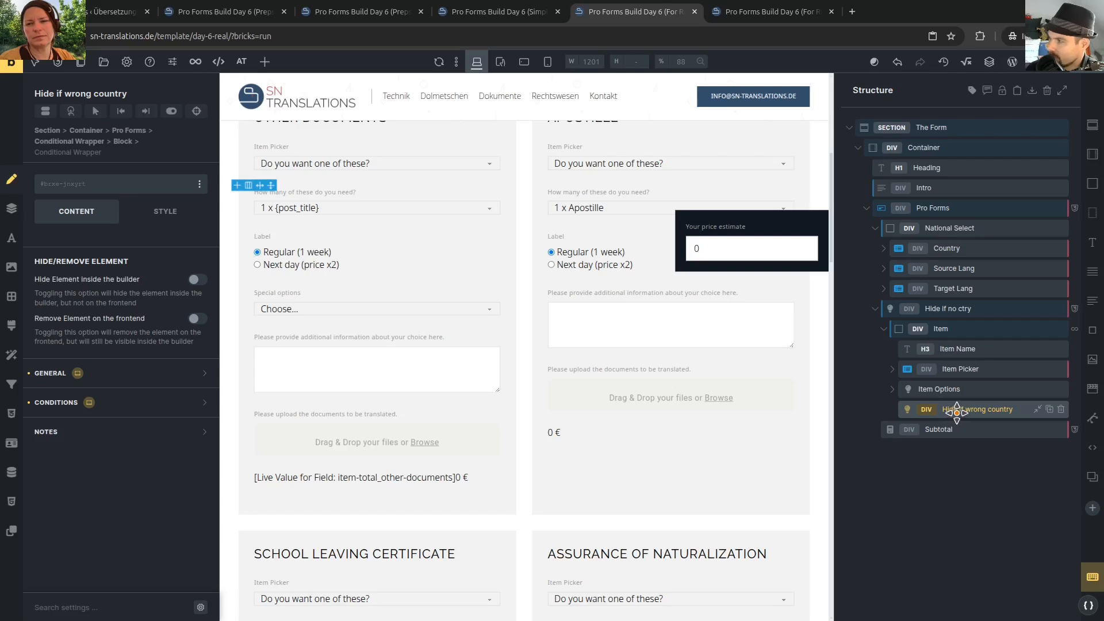
left_click(136, 403)
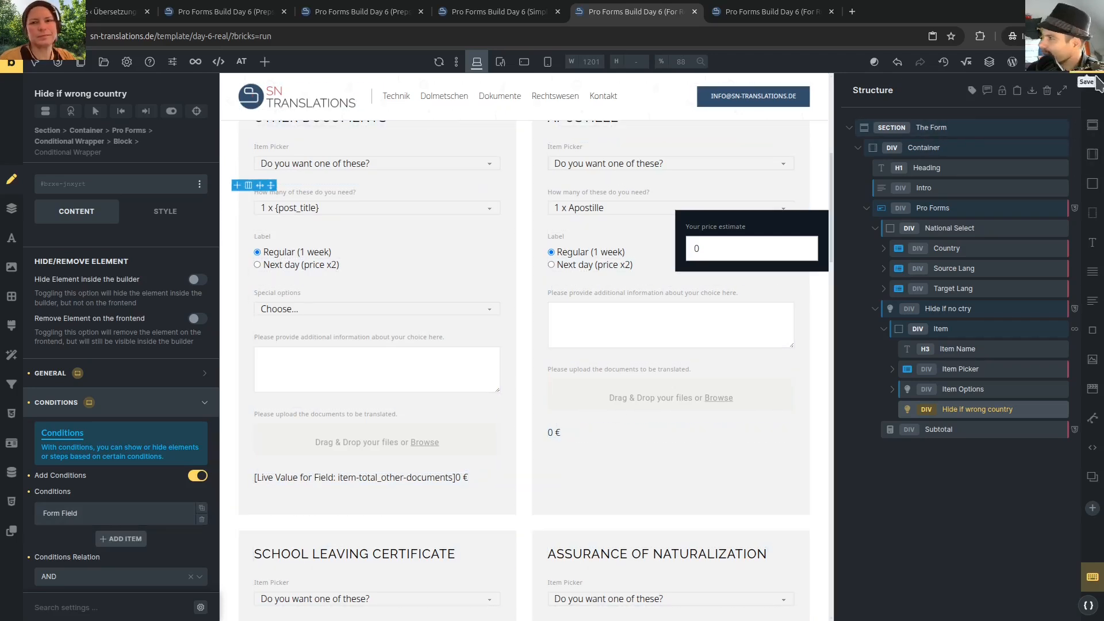
key("ctrl+s")
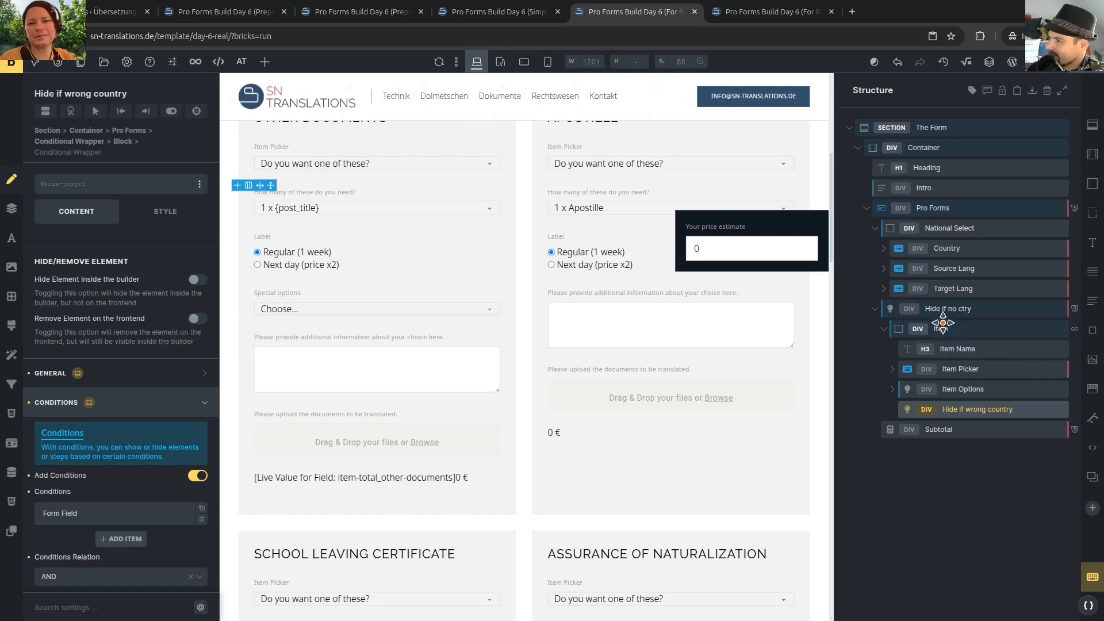
Check the hide-if-hidden CSS on Item and test the reloaded front-end form with Germany as the country of issuance
left_click(952, 330)
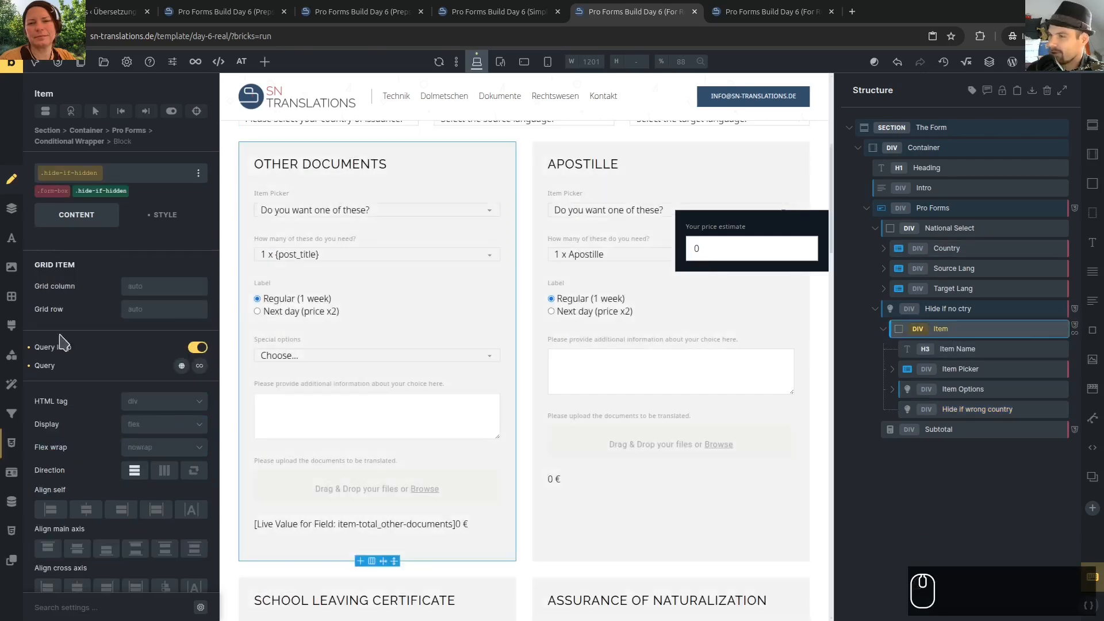
left_click(17, 451)
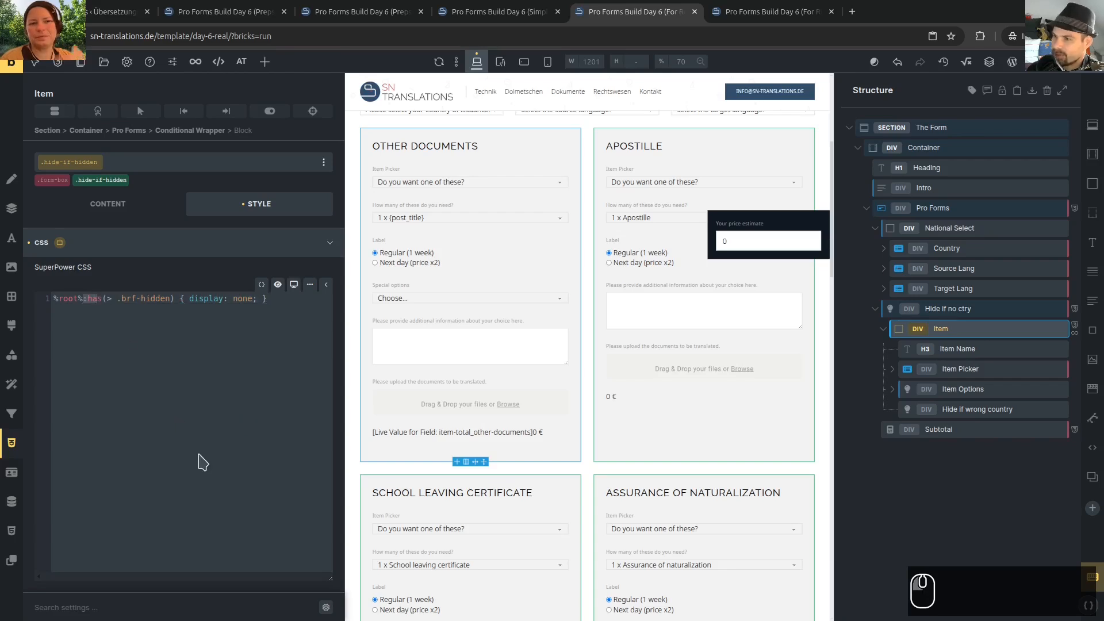
left_click(838, 8)
scroll(491, 360, "up", 5)
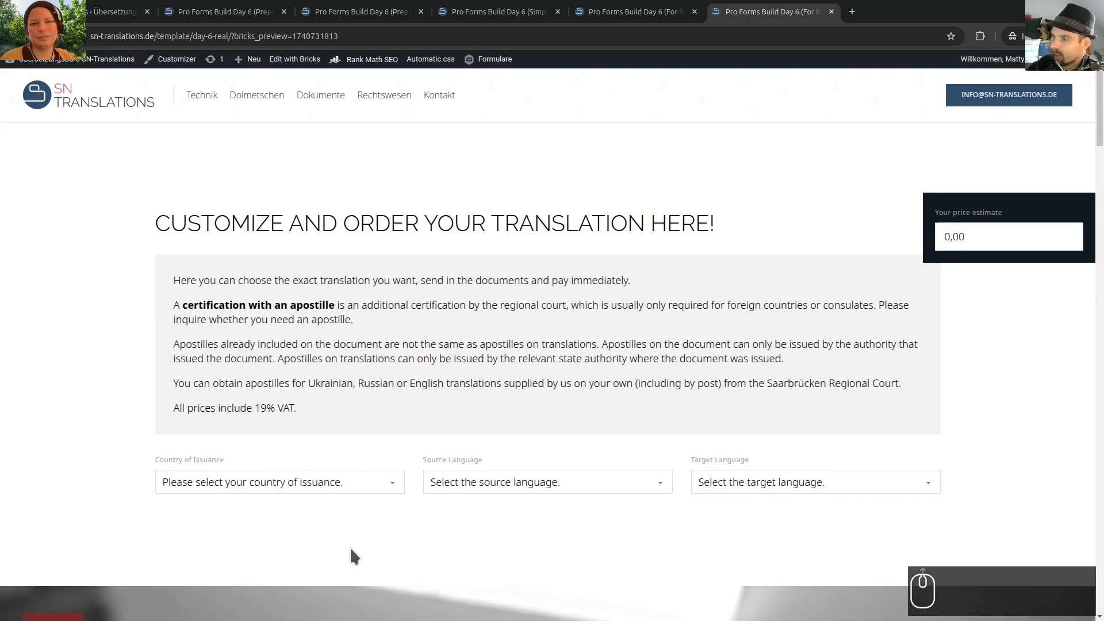
left_click(276, 489)
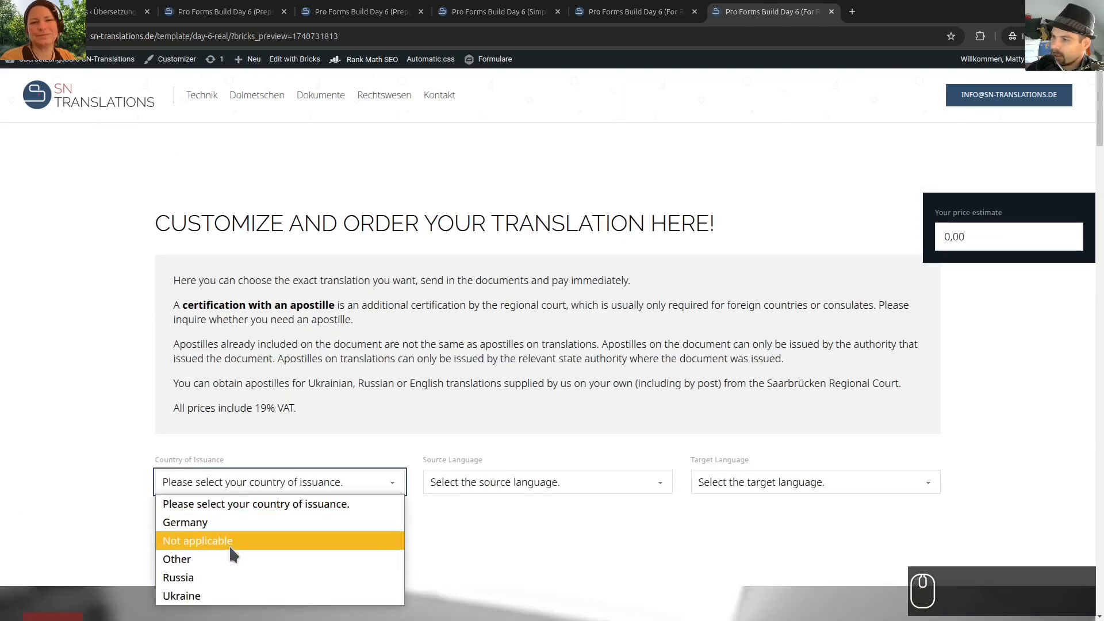
left_click(227, 523)
scroll(368, 327, "down", 3)
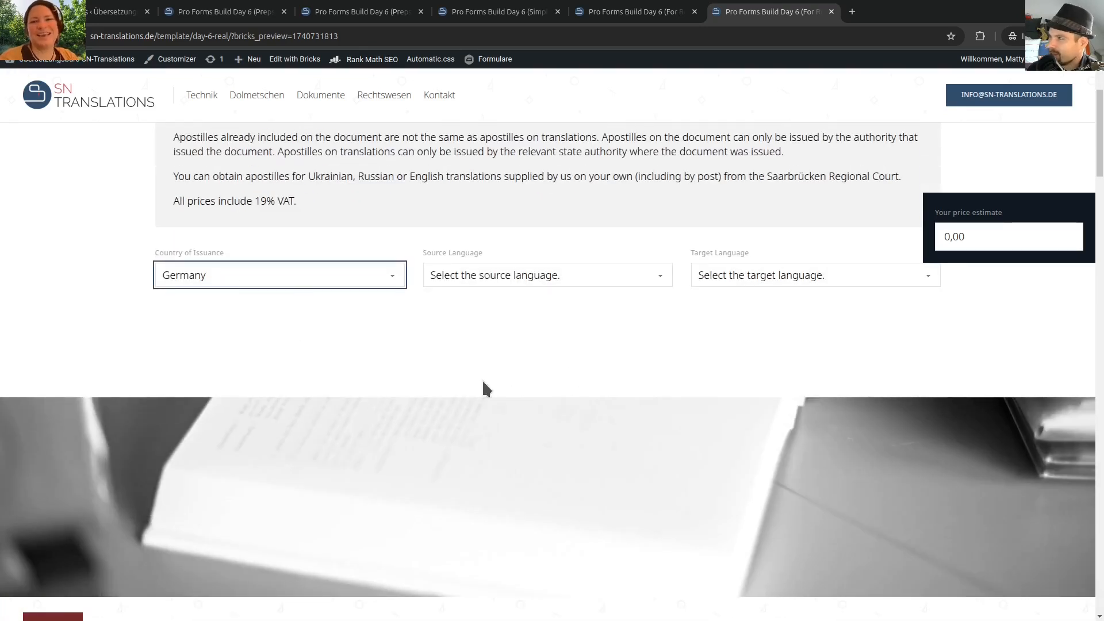
Move the empty Hide if wrong country wrapper above Item Name as the first child of Item
left_click(644, 12)
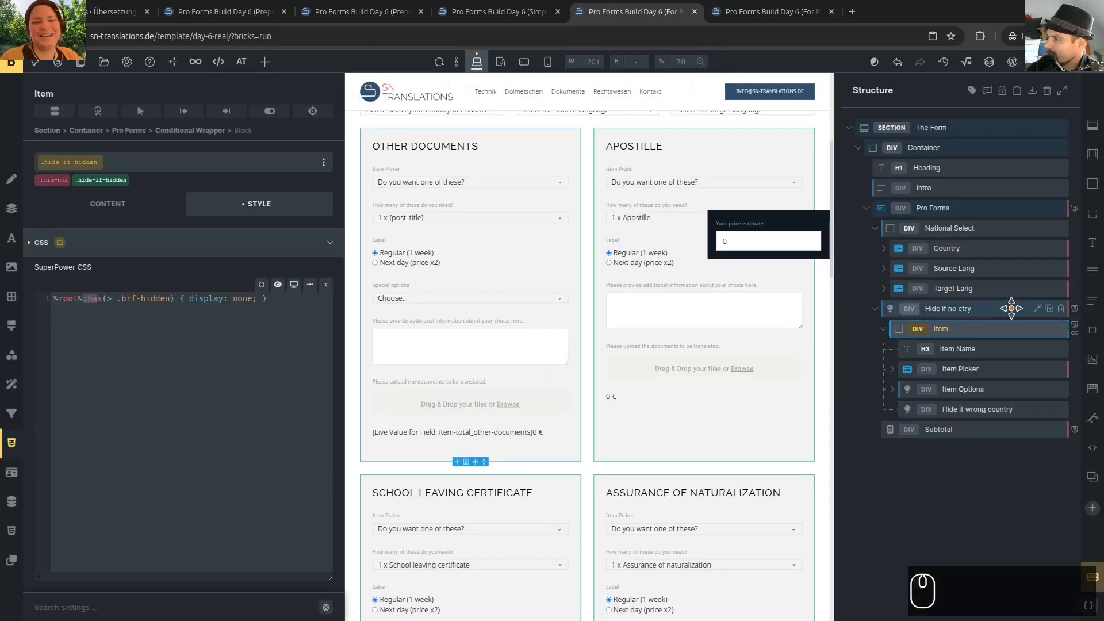
left_click(976, 410)
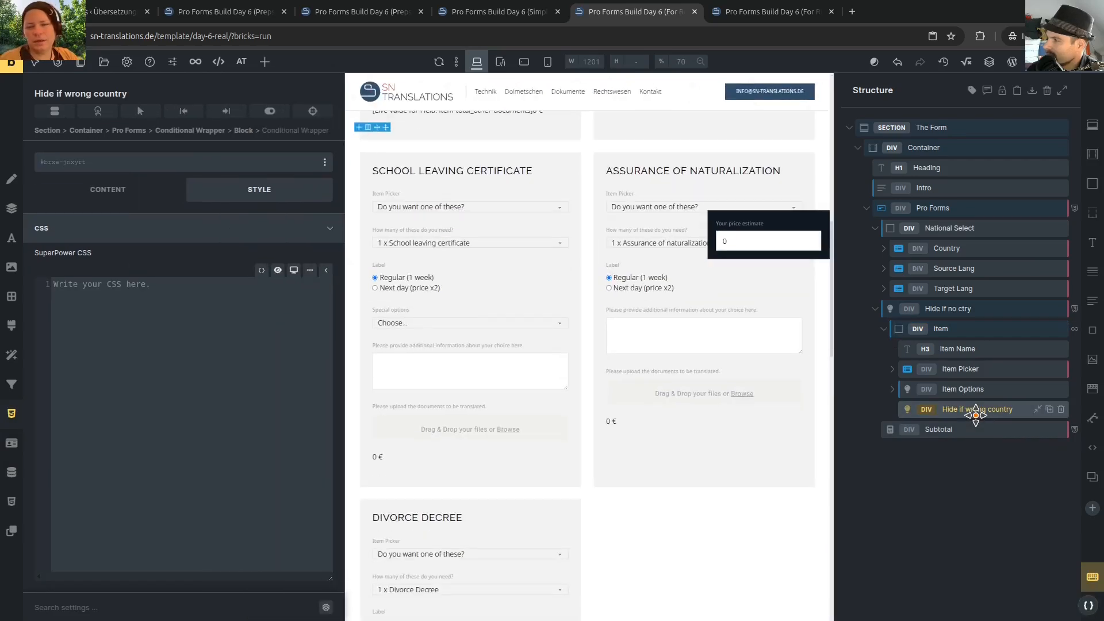
left_click_drag(926, 412, 925, 343)
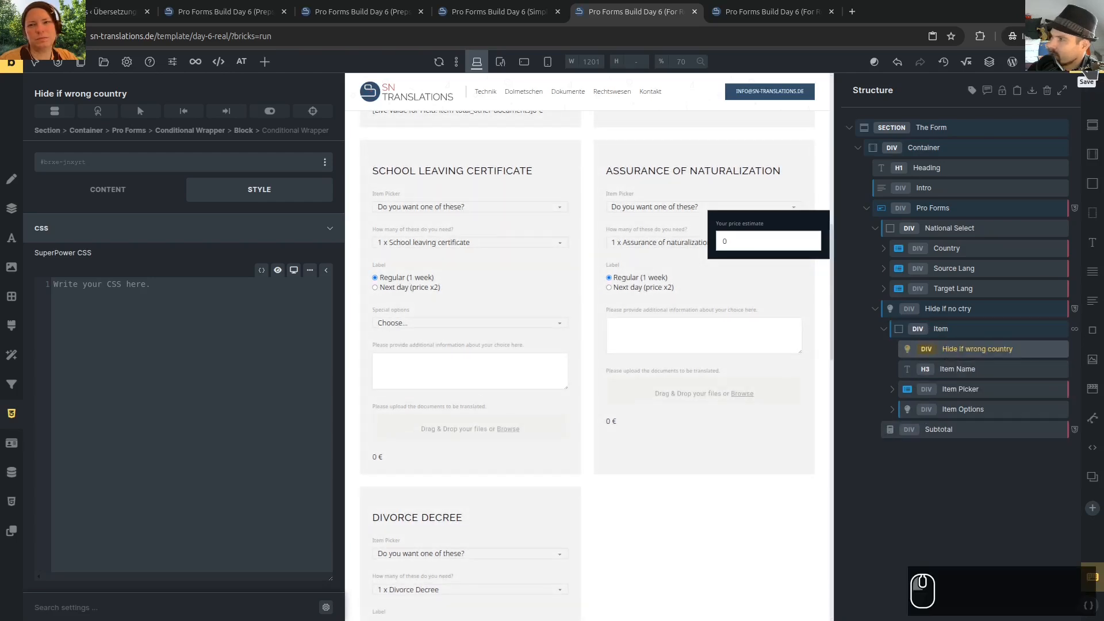
Test the reloaded front-end form with Russia, Germany and Other as the country of issuance
left_click(747, 11)
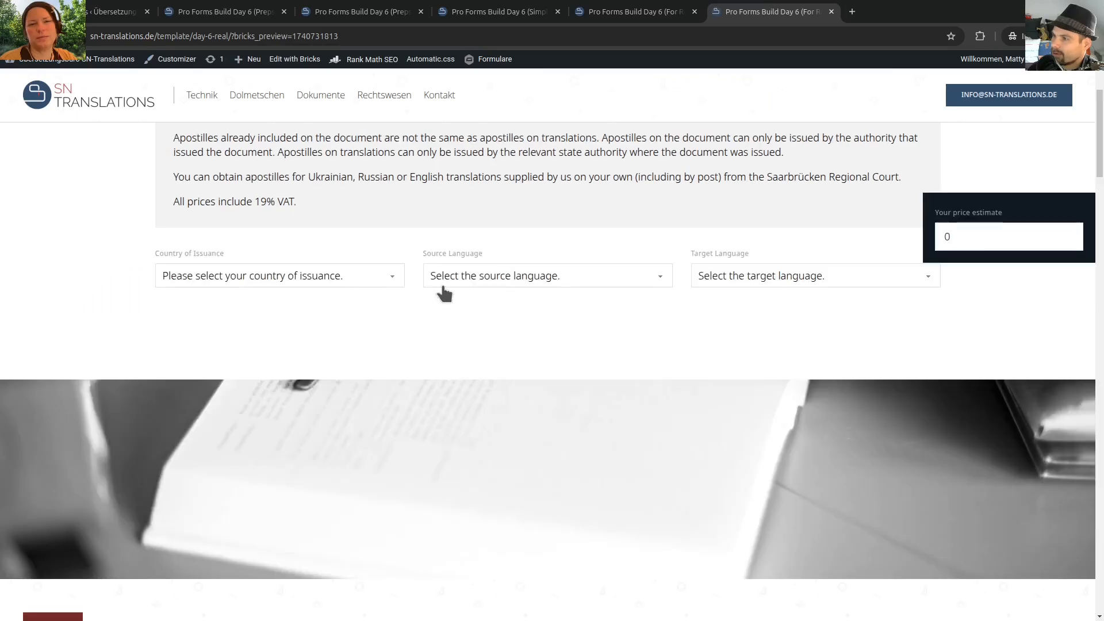
left_click(322, 276)
left_click(279, 370)
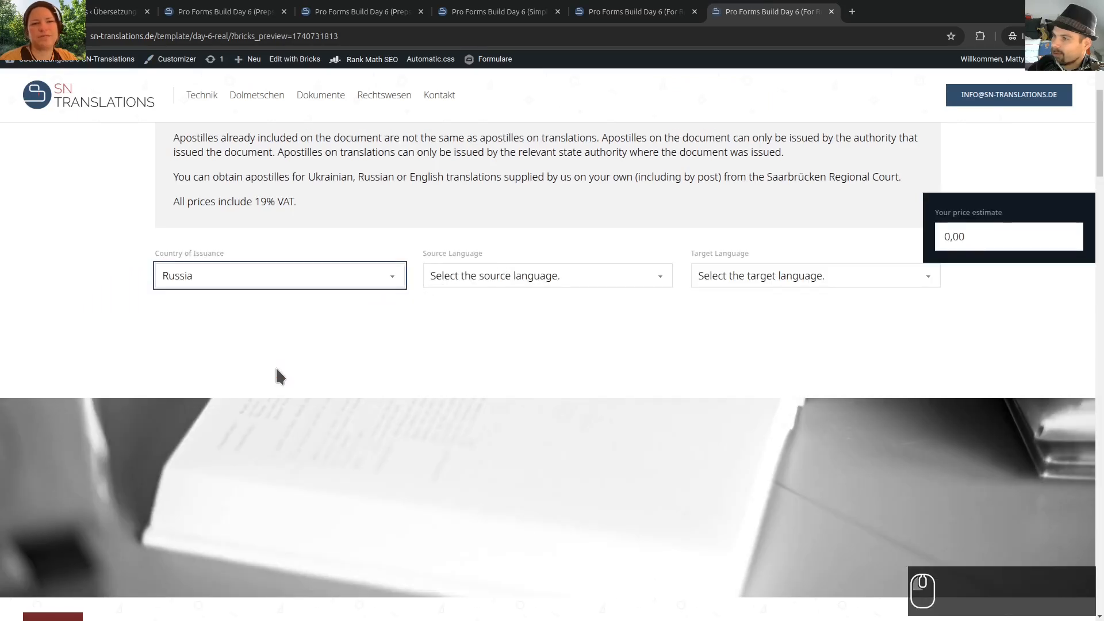
left_click(346, 277)
left_click(255, 318)
left_click(287, 286)
left_click(260, 355)
Reopen the custom CSS of the Item block's hide-if-hidden class in the template and examine its selector
left_click(615, 8)
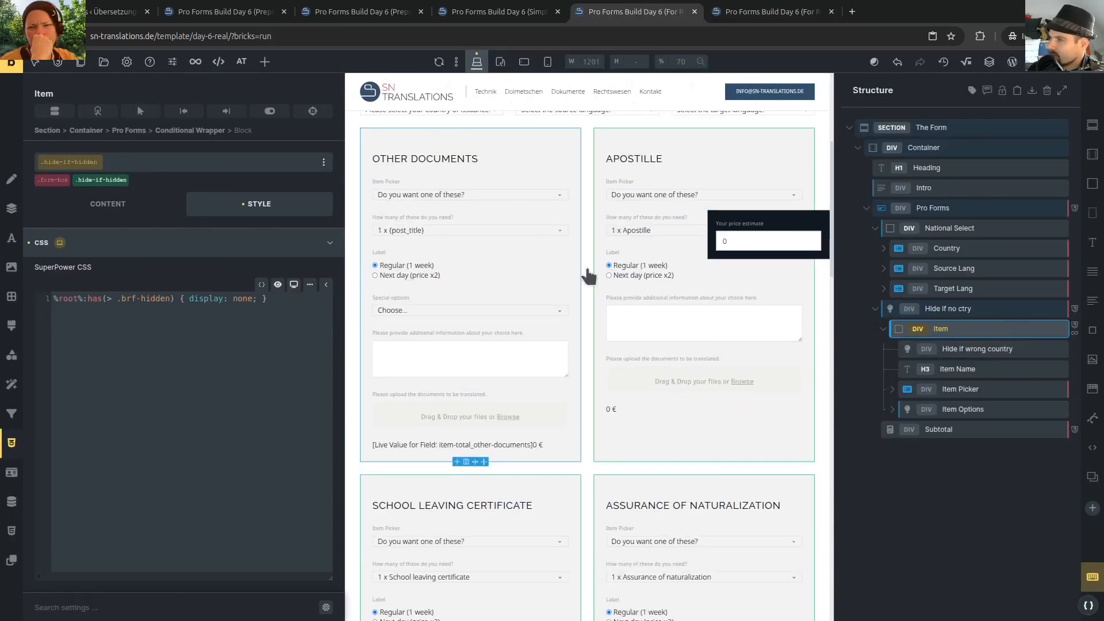
left_click(92, 180)
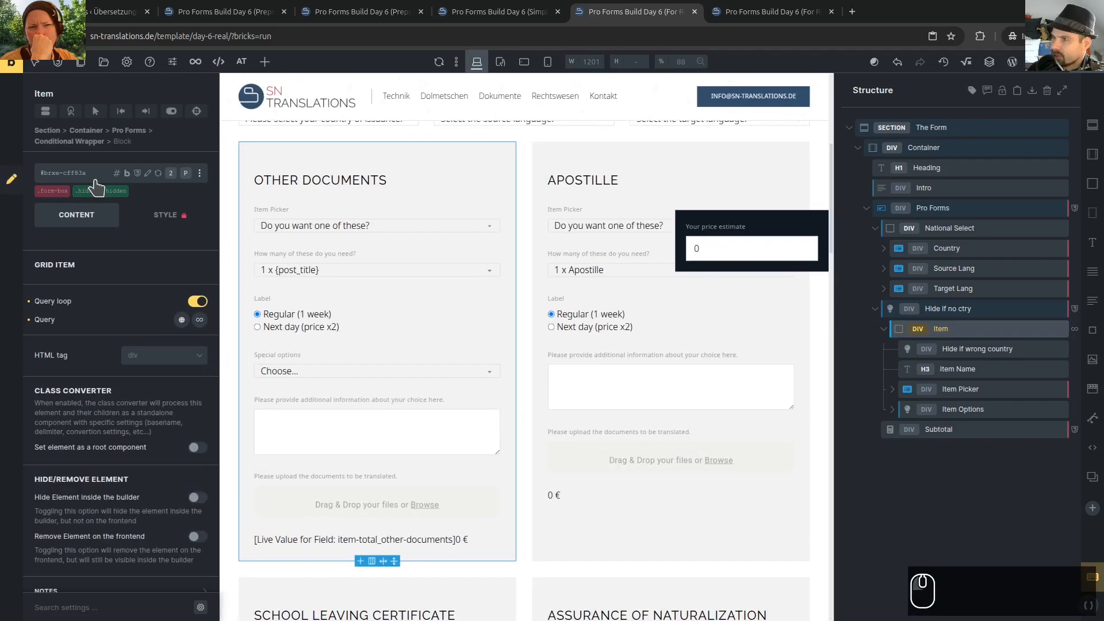
left_click(11, 441)
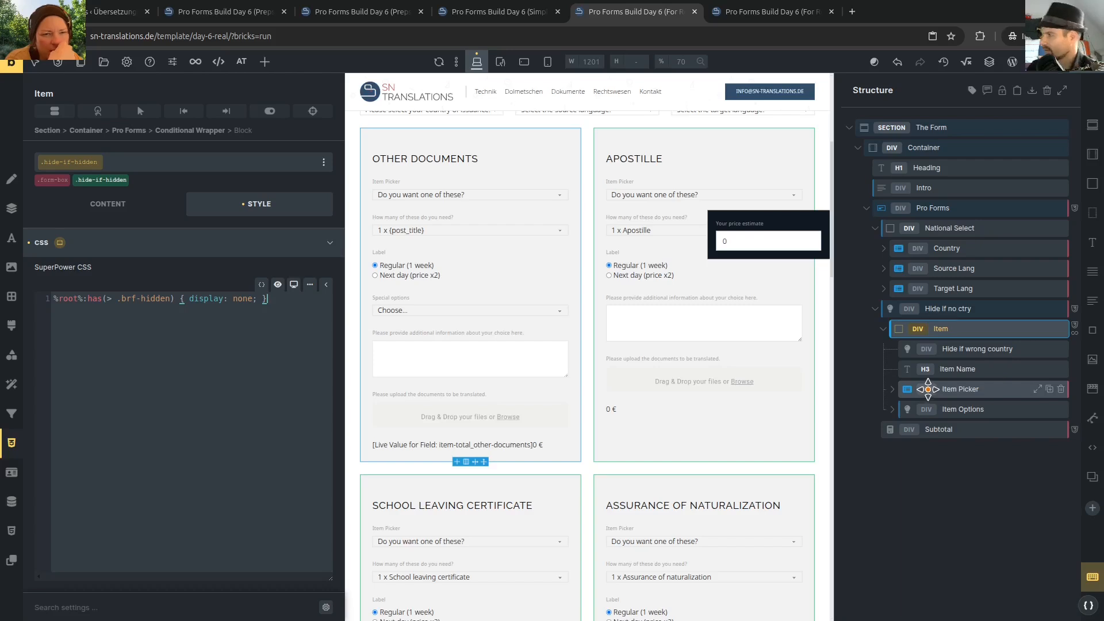
Examine the Form Field condition configured on the Hide if wrong country wrapper
left_click(950, 350)
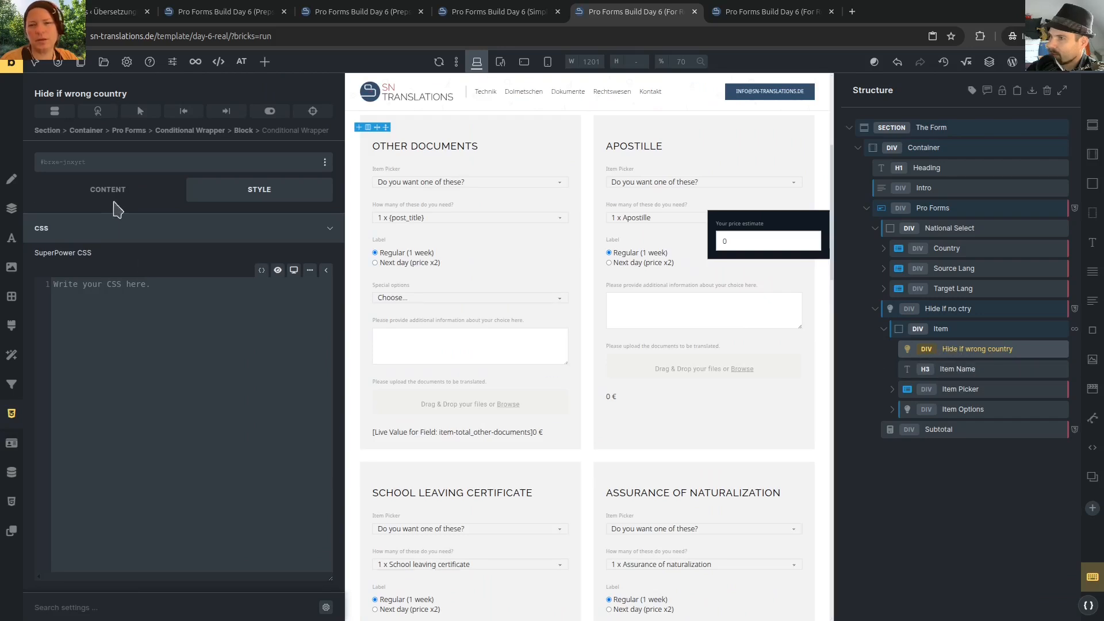
left_click(112, 196)
left_click(132, 404)
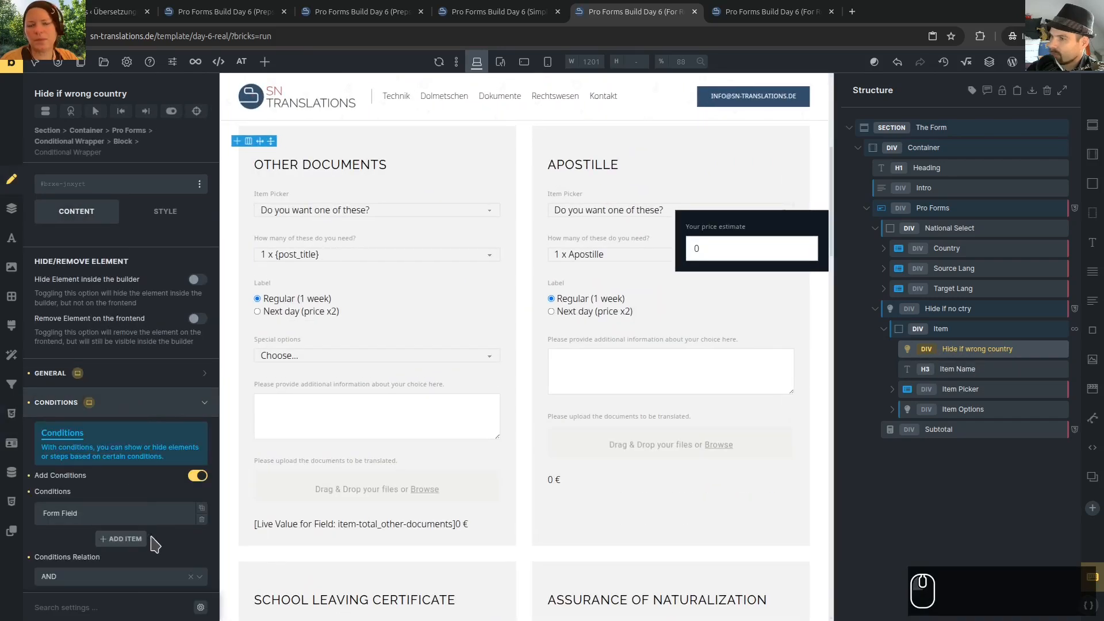
left_click(147, 513)
scroll(178, 414, "down", 1)
scroll(171, 392, "down", 1)
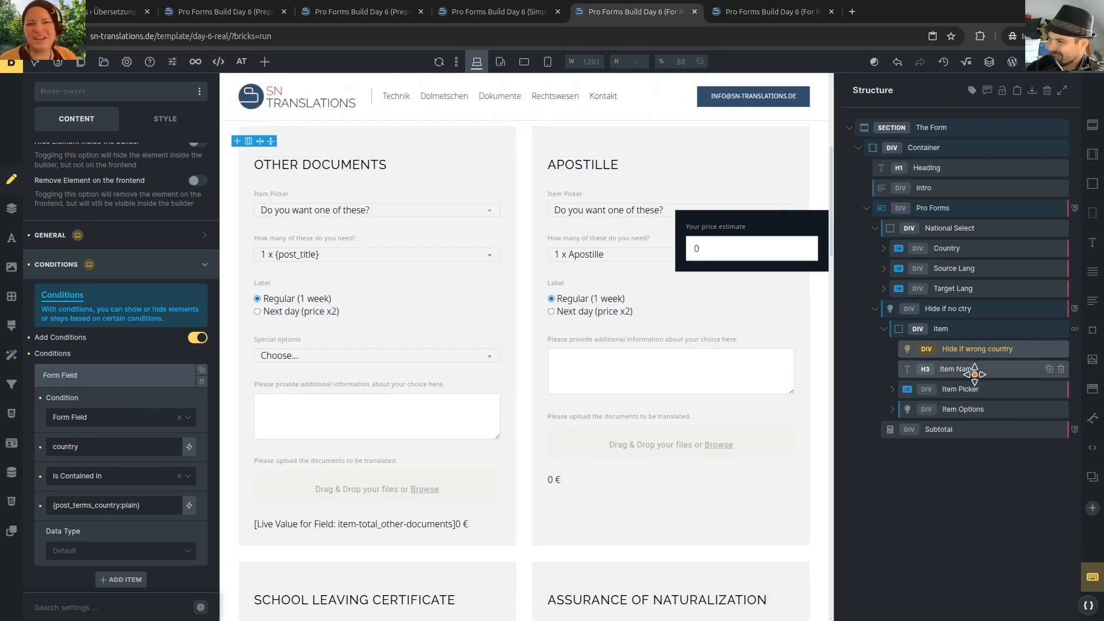
Check the settings of Item, Hide if no ctry and Hide if wrong country, and reread Item's hide-if-hidden CSS
left_click(955, 328)
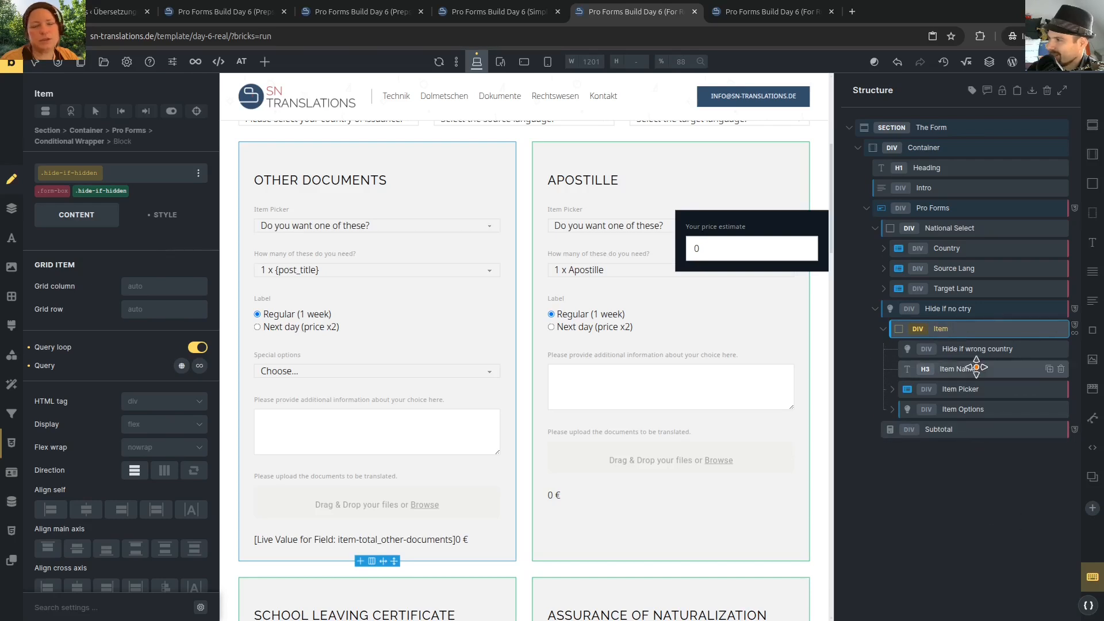
left_click(966, 313)
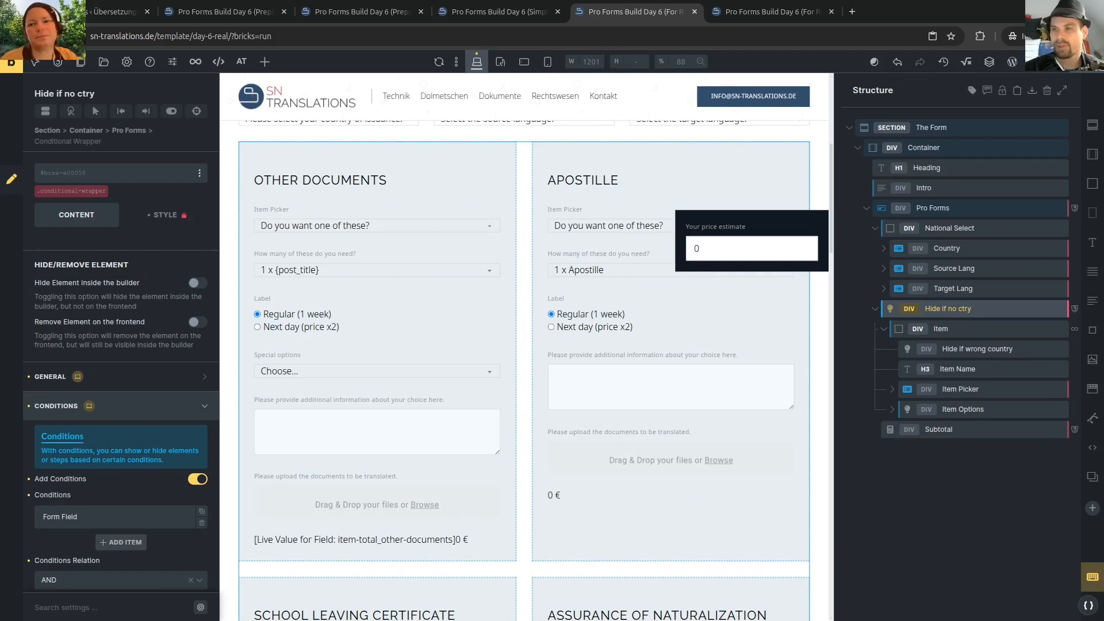
key("super+Tab")
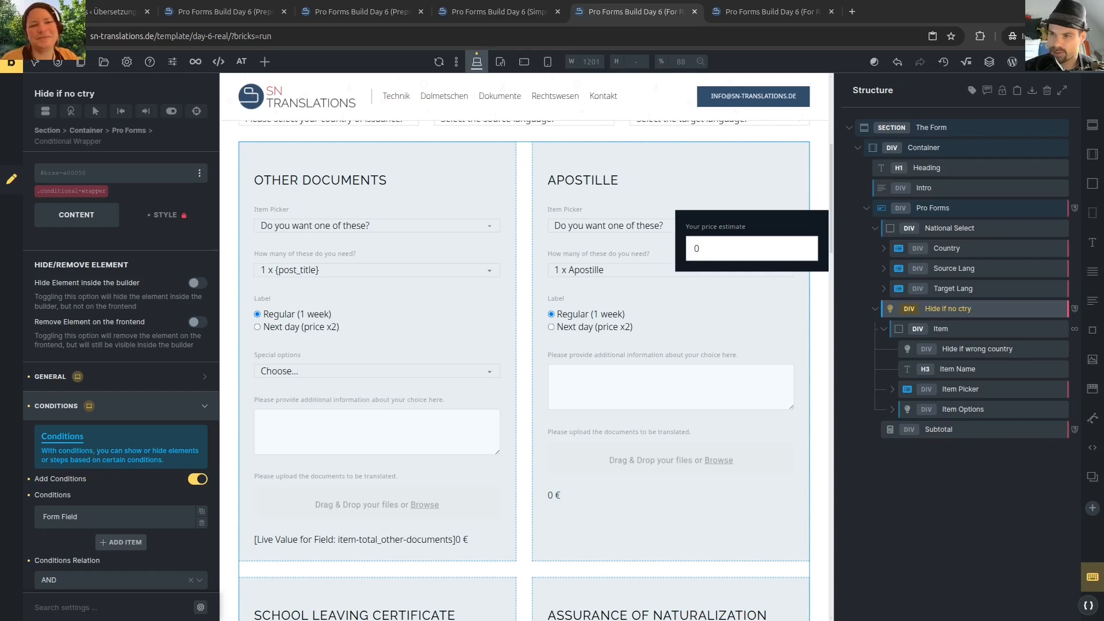
left_click(977, 348)
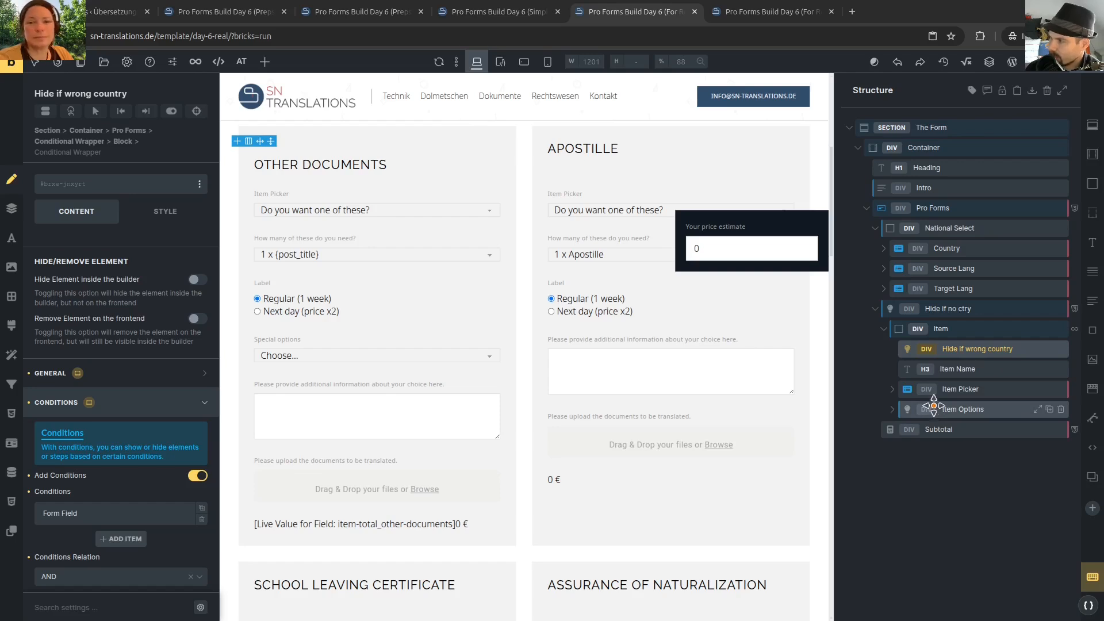
left_click(944, 330)
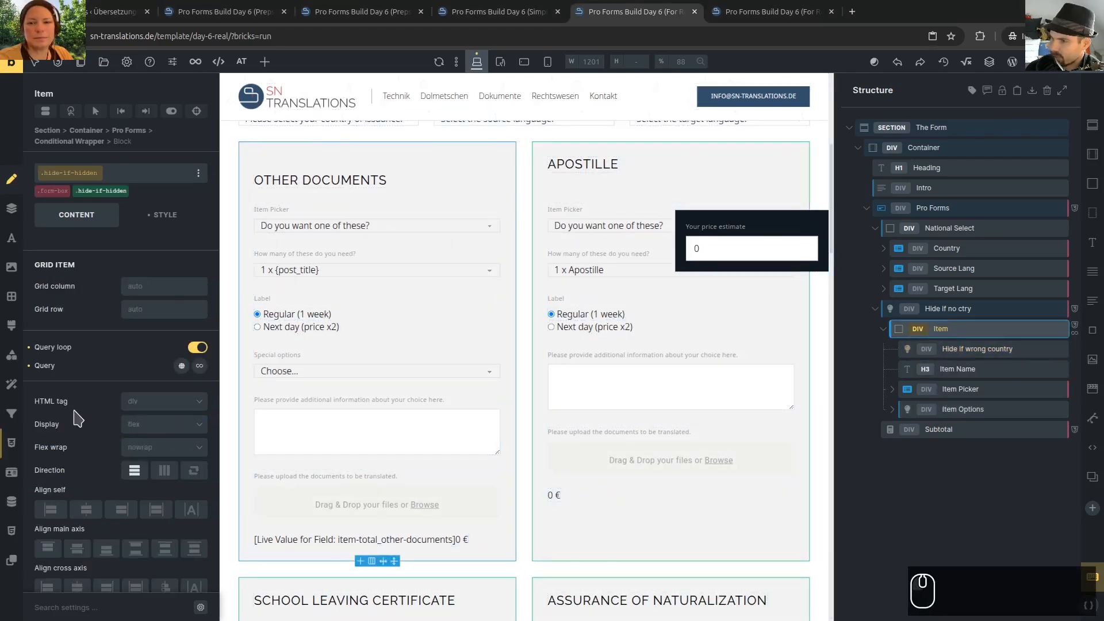
left_click(12, 444)
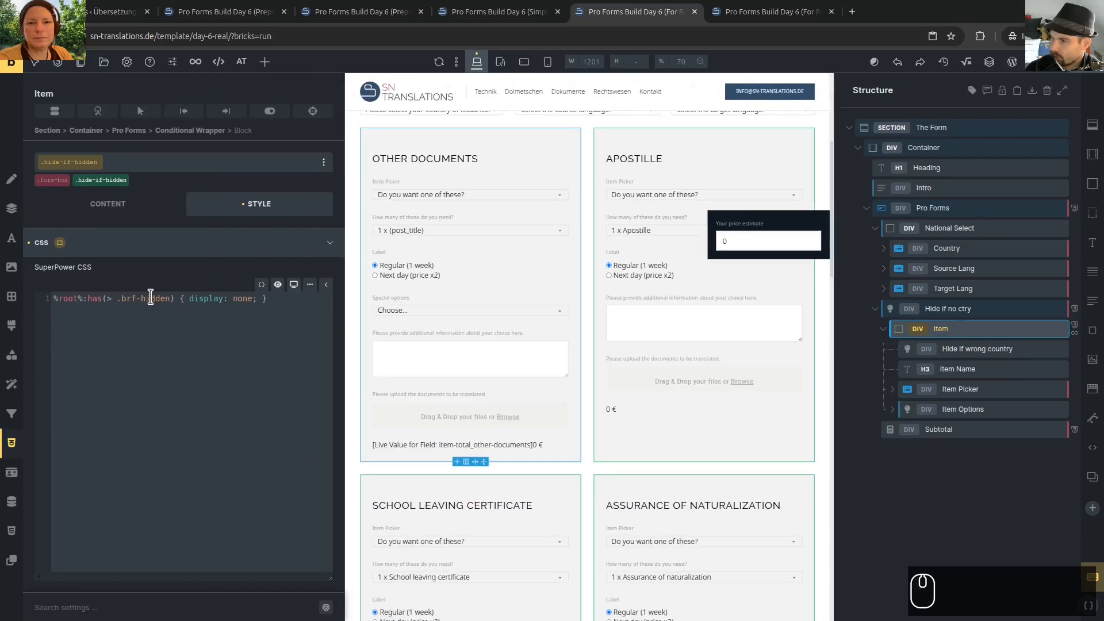
Place the Hide if wrong country wrapper below Item Name and nest Item Picker and Item Options inside it
left_click(961, 410)
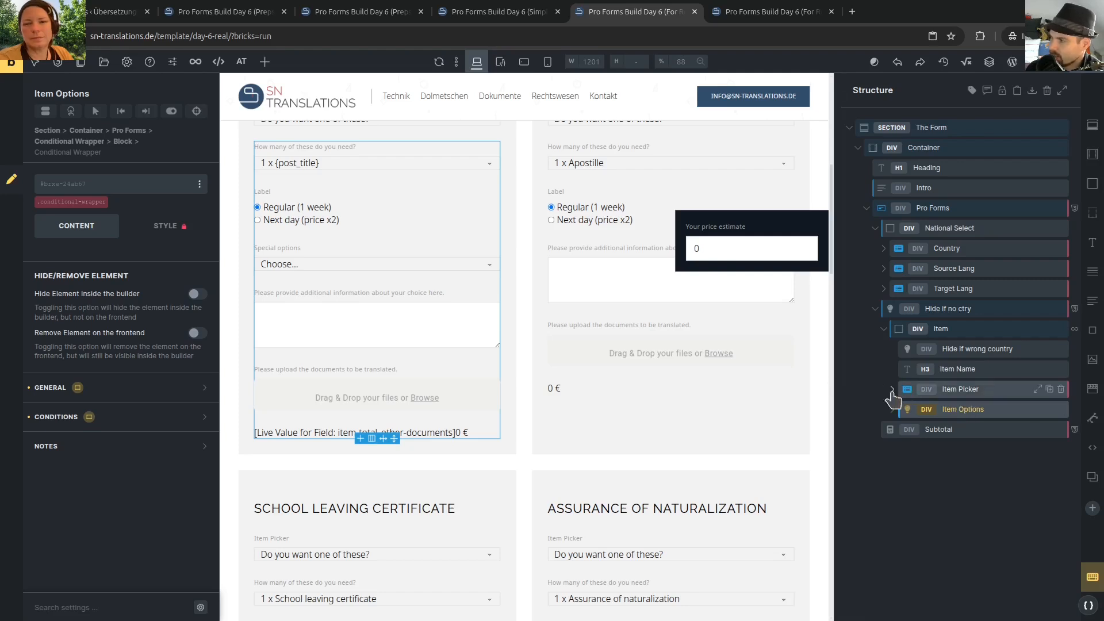
left_click(893, 393)
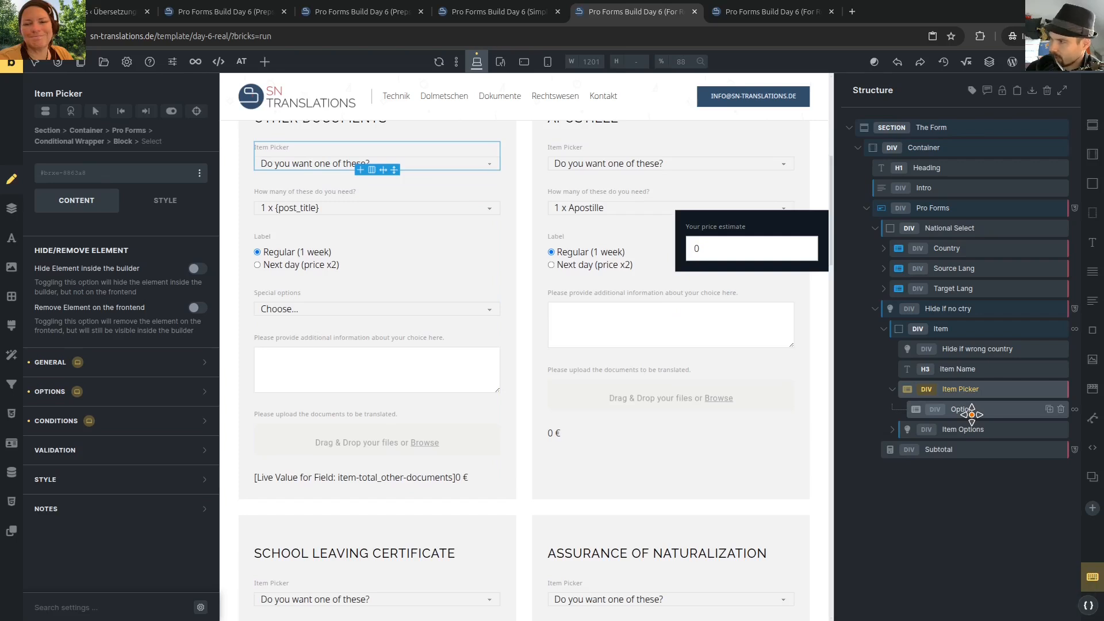
left_click(893, 390)
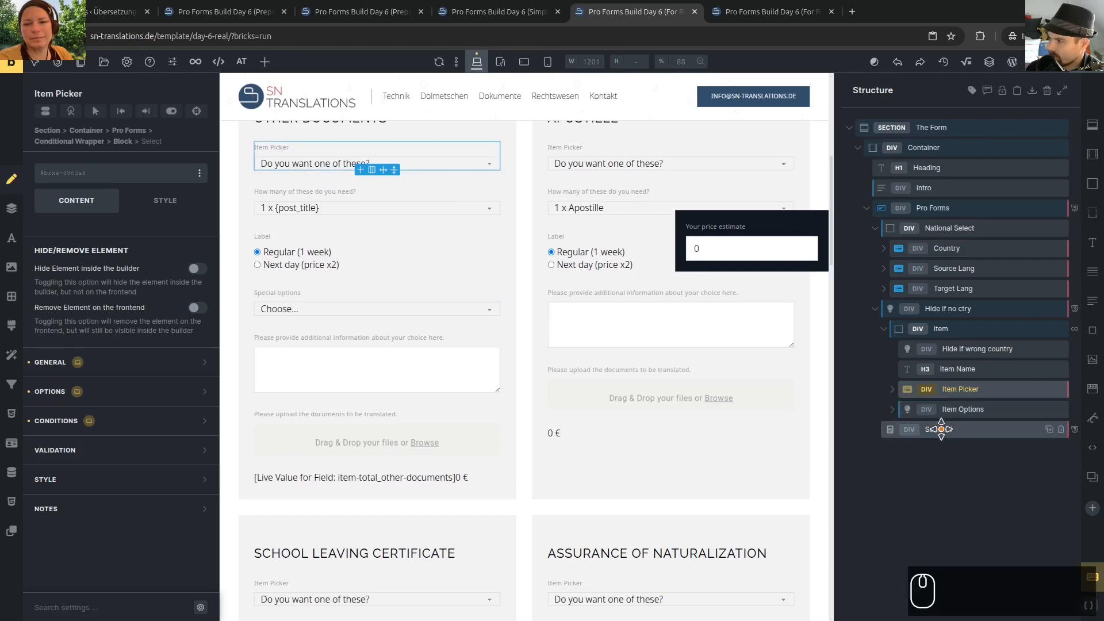
left_click(909, 356)
left_click_drag(909, 356, 936, 371)
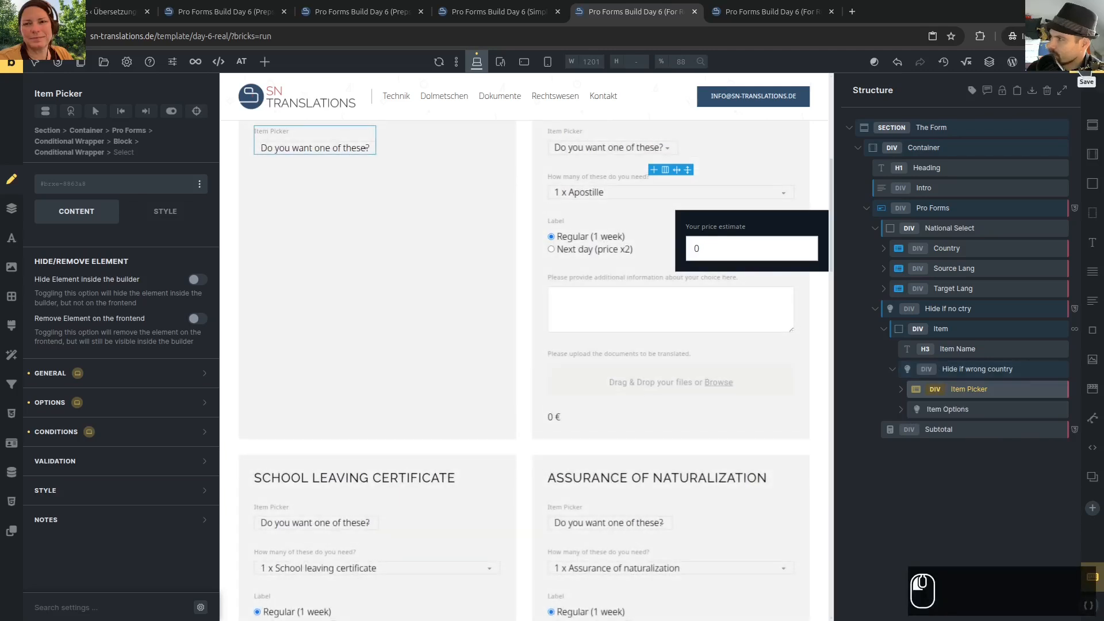
Test the front-end form with Germany as the country of issuance
left_click(757, 11)
left_click(284, 206)
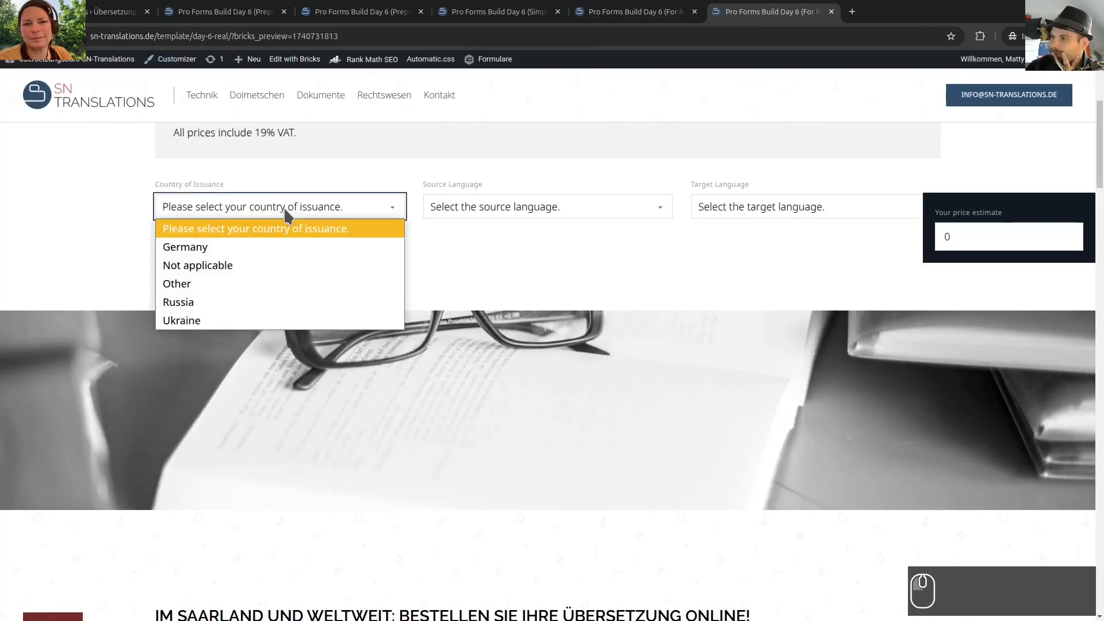
left_click(239, 247)
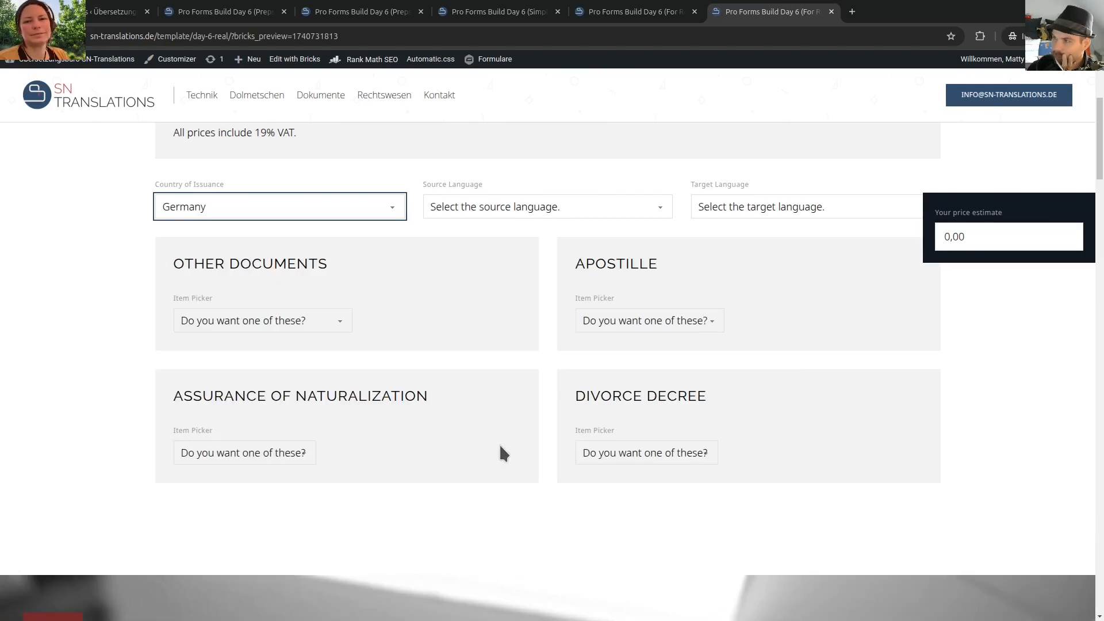
Assign the conditional-wrapper class to the Hide if wrong country wrapper
key("ctrl+shift+Tab")
left_click(977, 368)
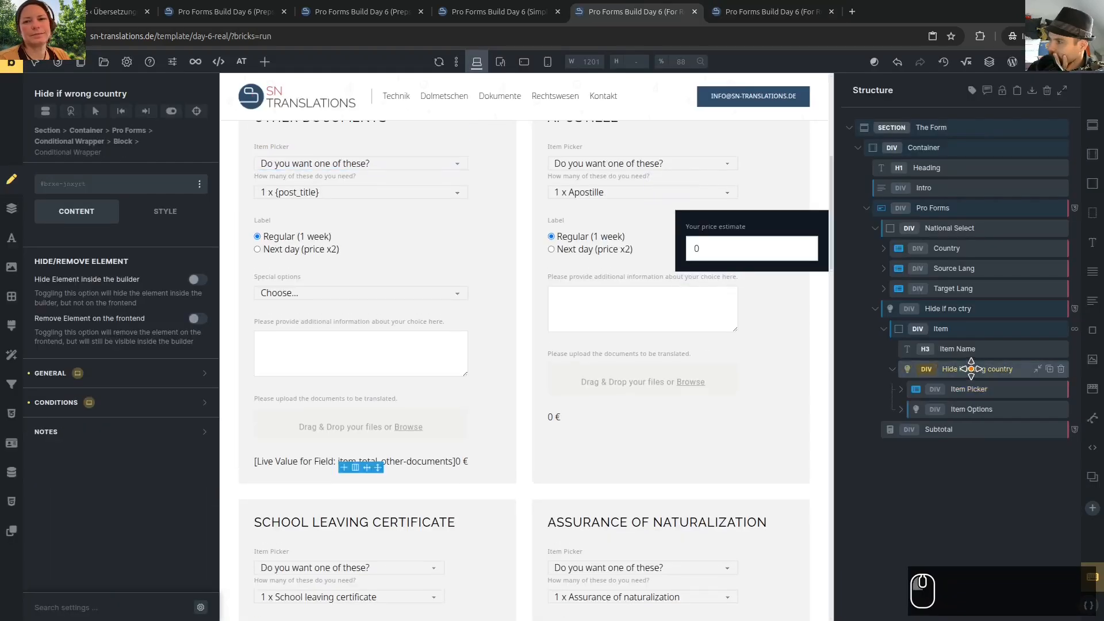
key("ctrl+shift+/")
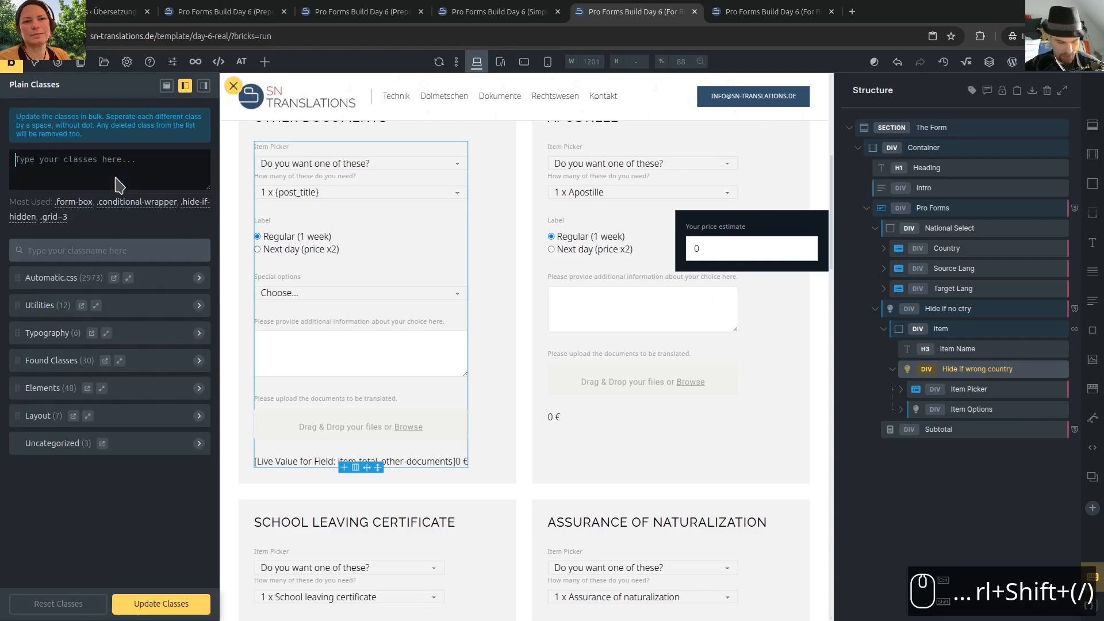
Test the updated front-end form with Other, Ukraine, Germany and Russia as the country of issuance
key("ctrl+Tab")
left_click(275, 205)
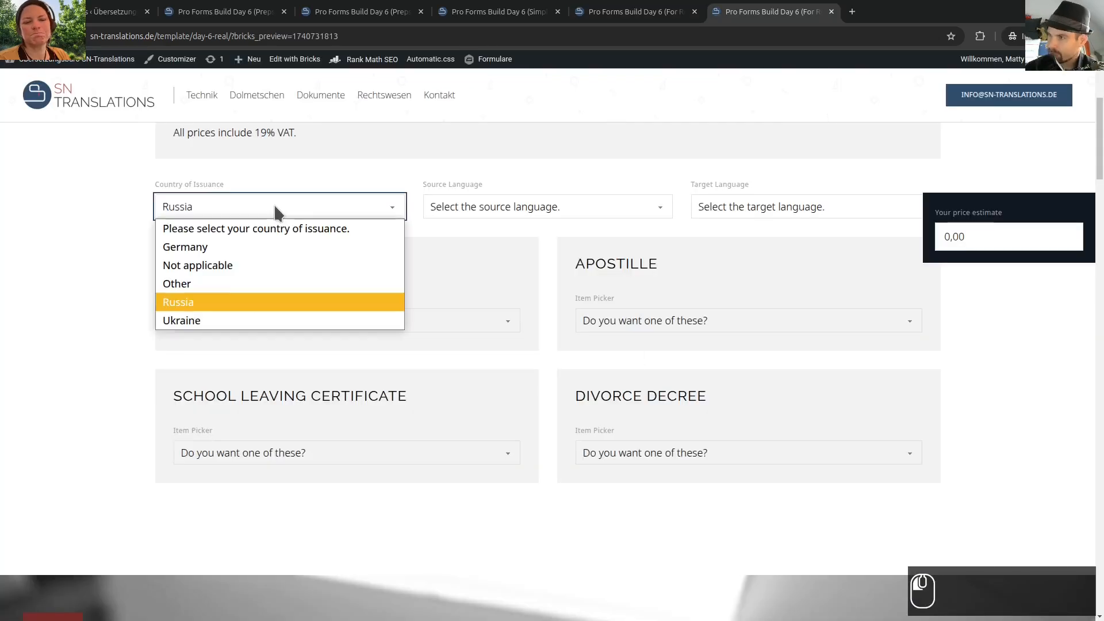
left_click(235, 280)
left_click(239, 201)
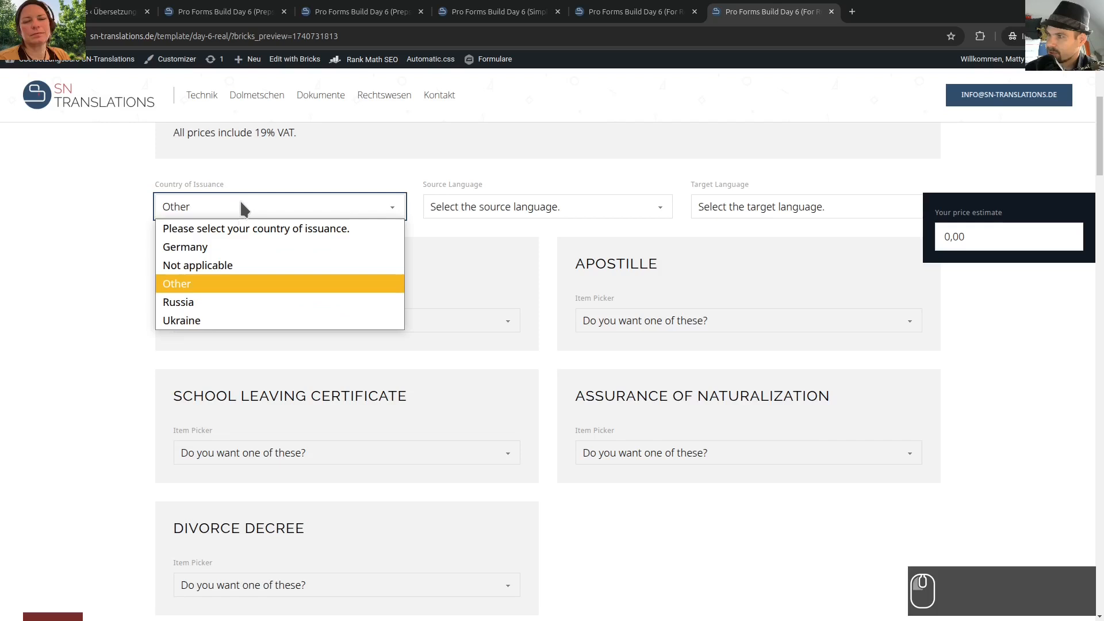
left_click(203, 319)
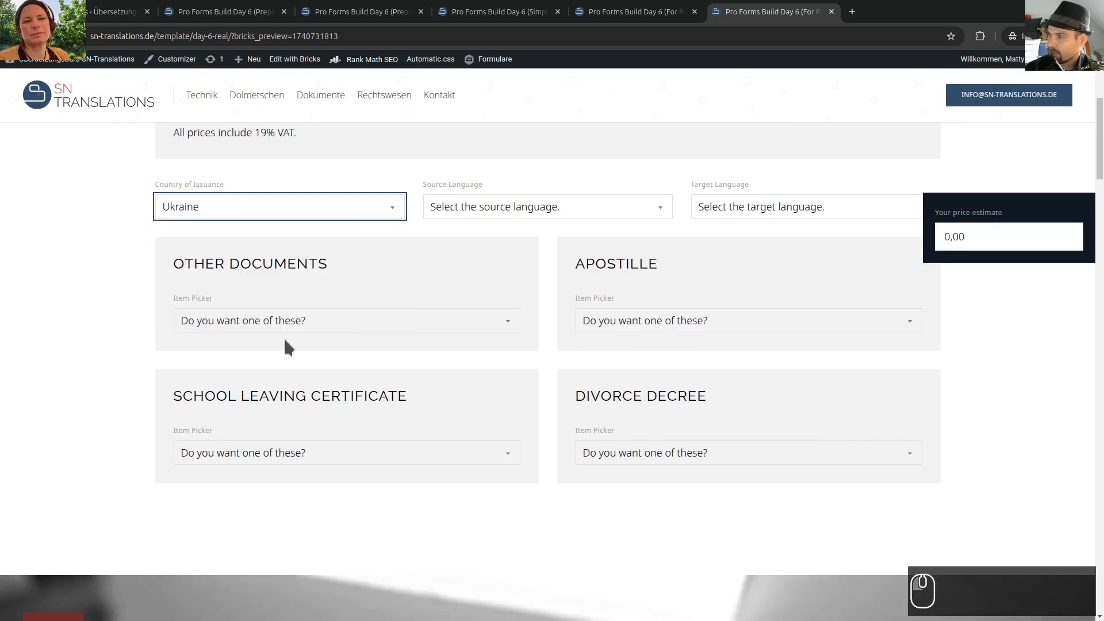
left_click(267, 208)
left_click(236, 246)
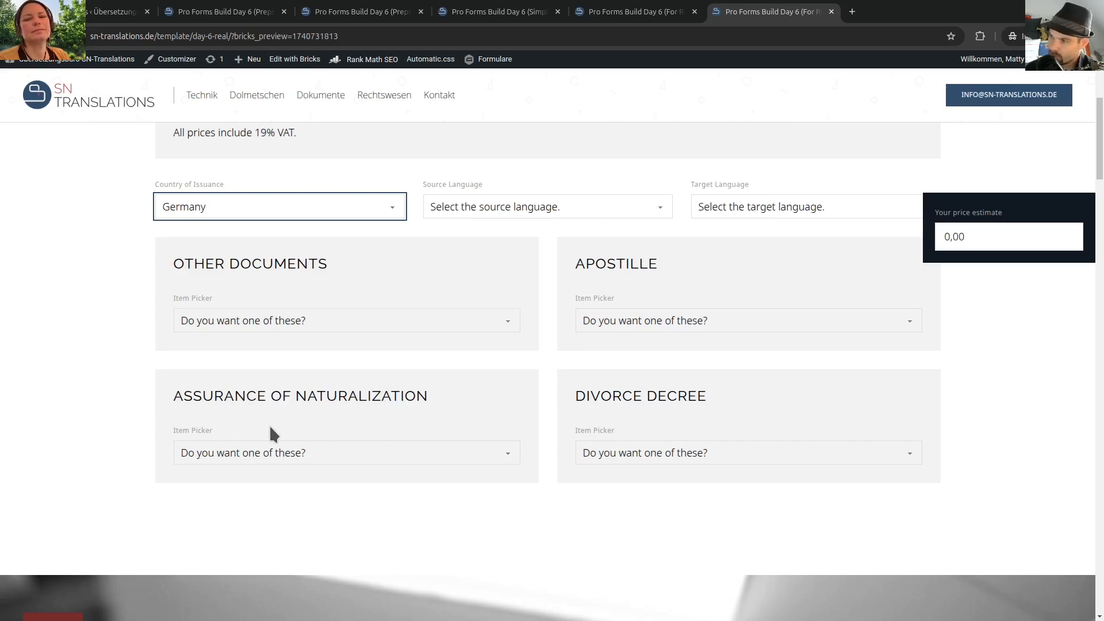
left_click(244, 209)
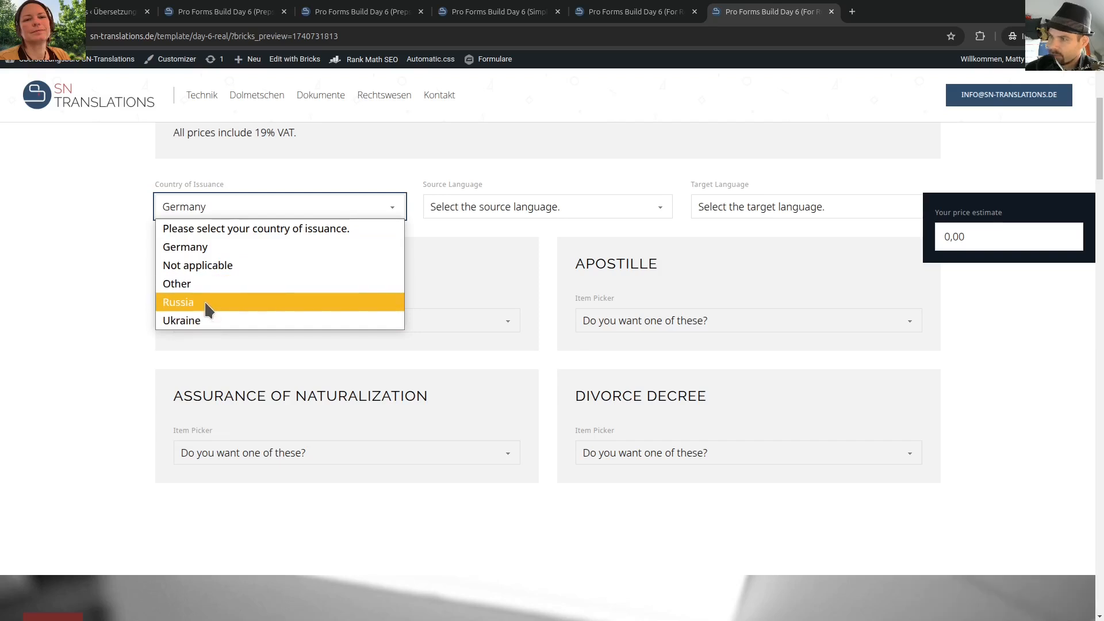
left_click(205, 302)
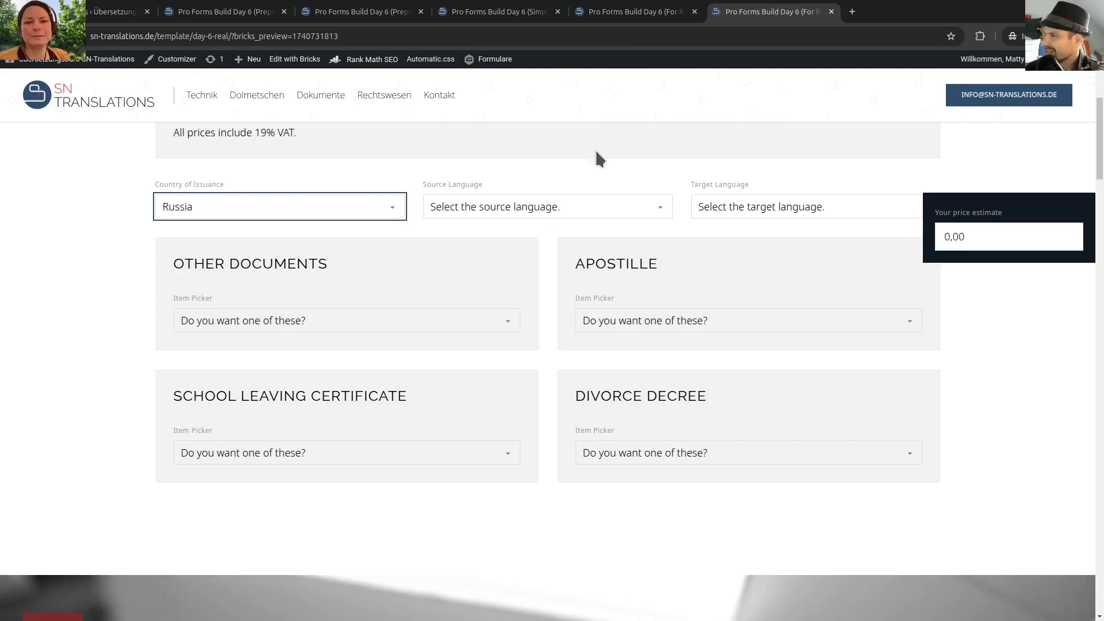
Add a block named Summary to Pro Forms in the template and place it between Hide if no ctry and Subtotal
left_click(639, 10)
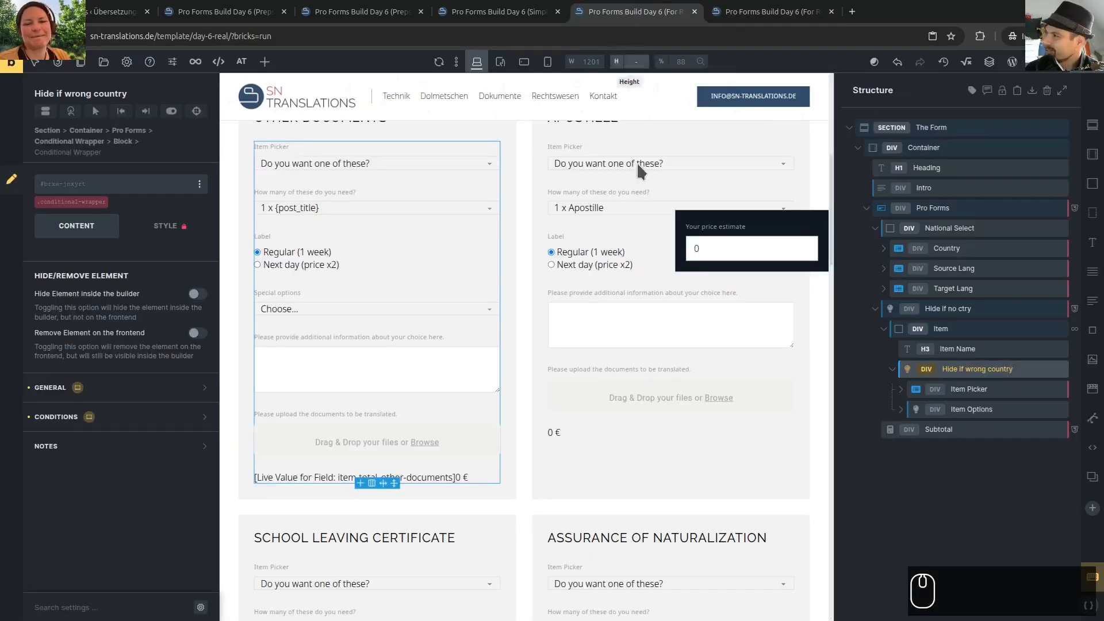
left_click(876, 309)
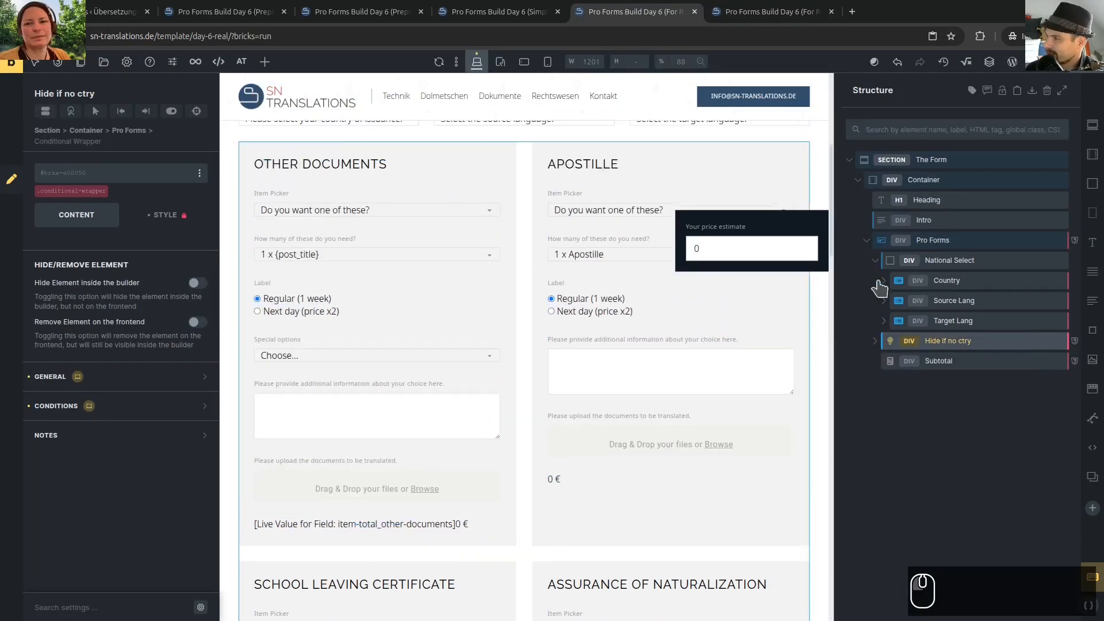
left_click(875, 260)
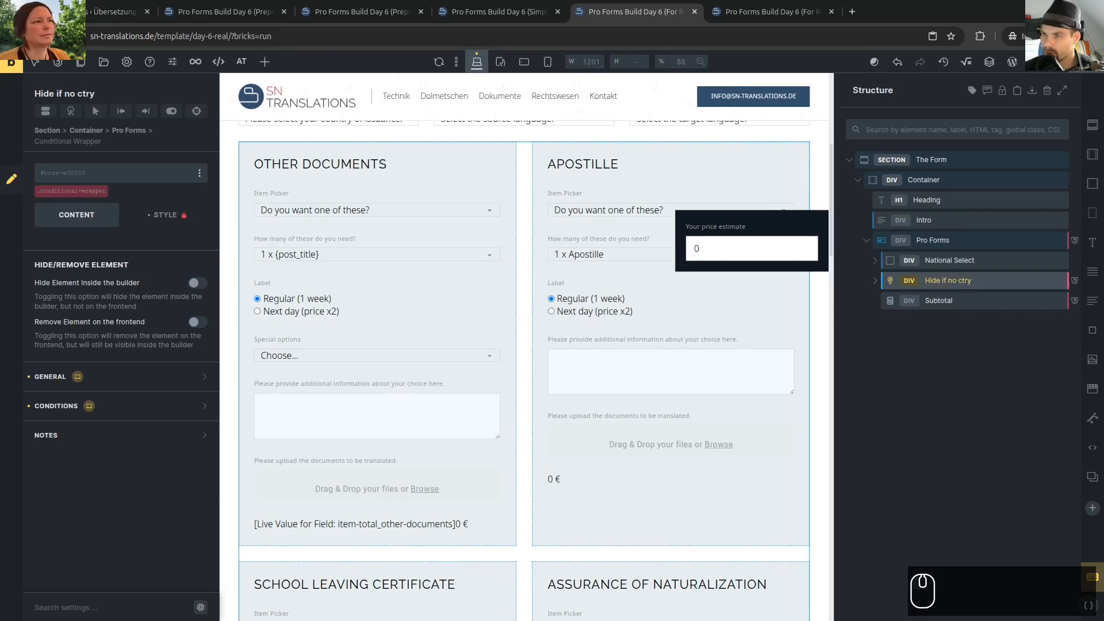
left_click(942, 240)
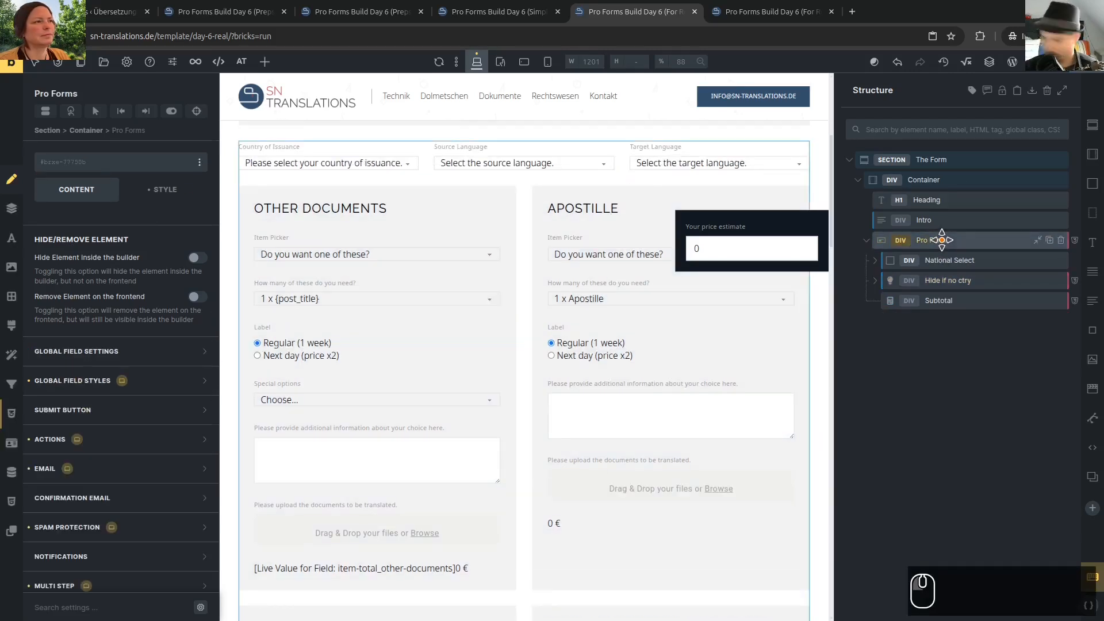
key("b")
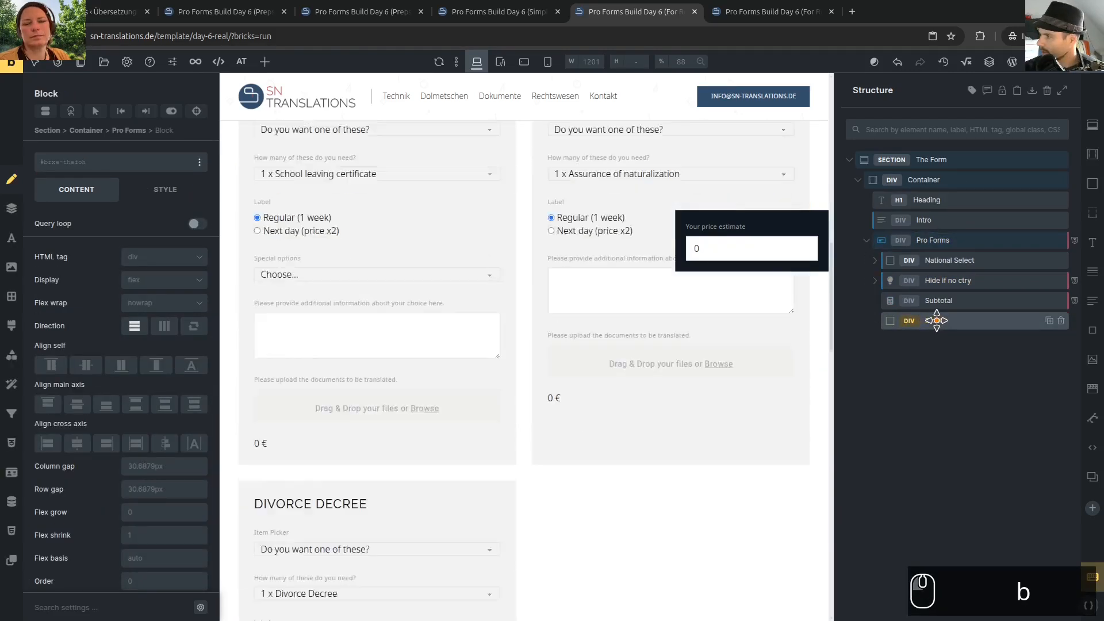
type("Summary")
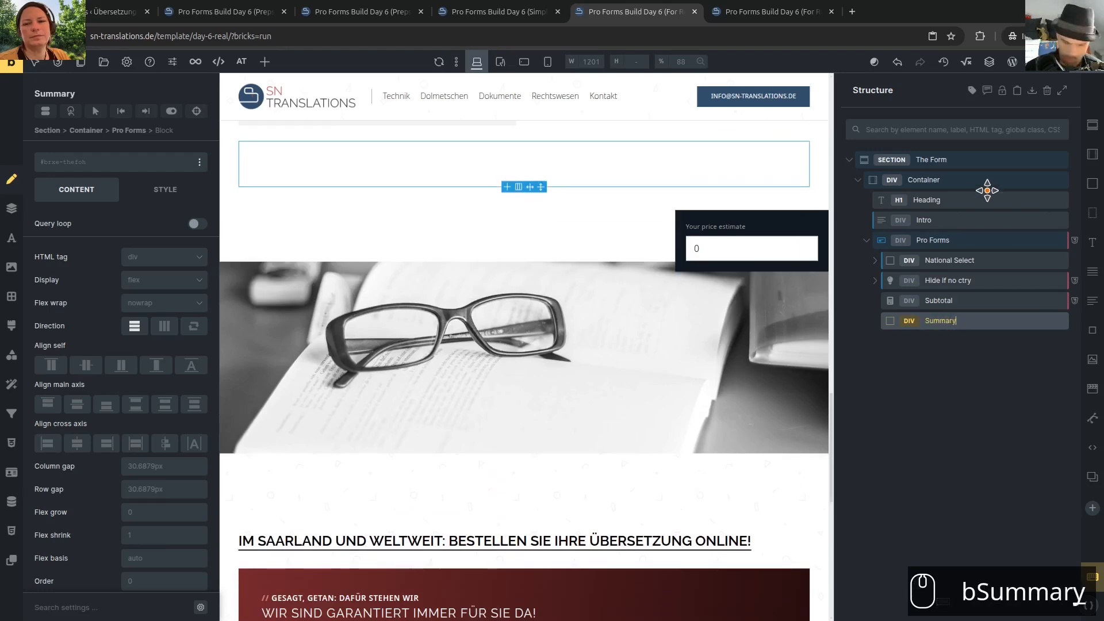
key("Return")
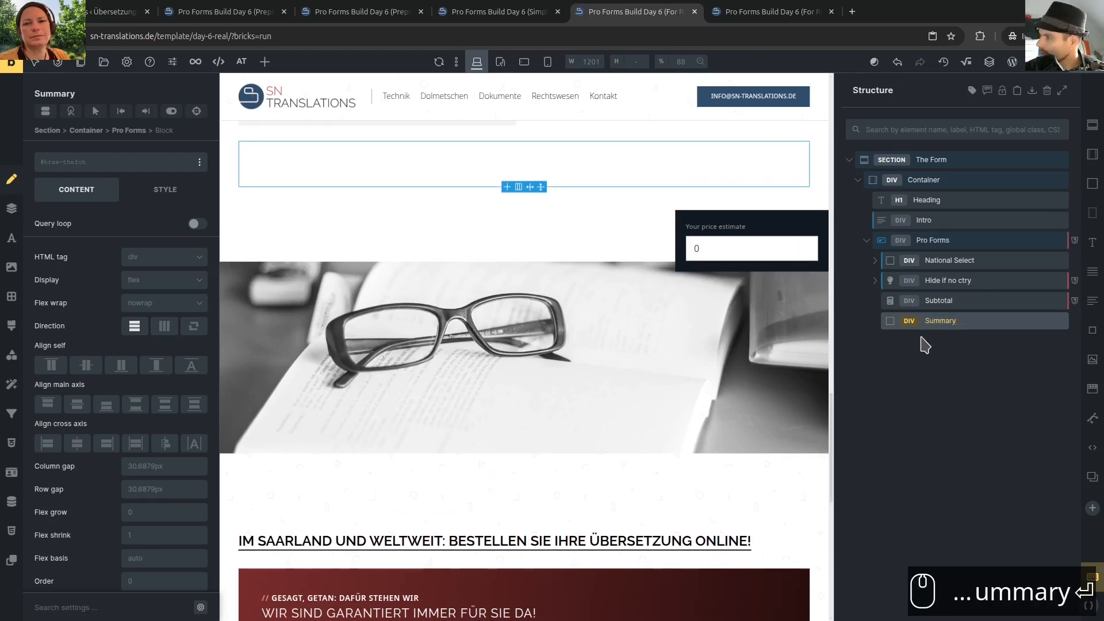
left_click_drag(907, 320, 915, 296)
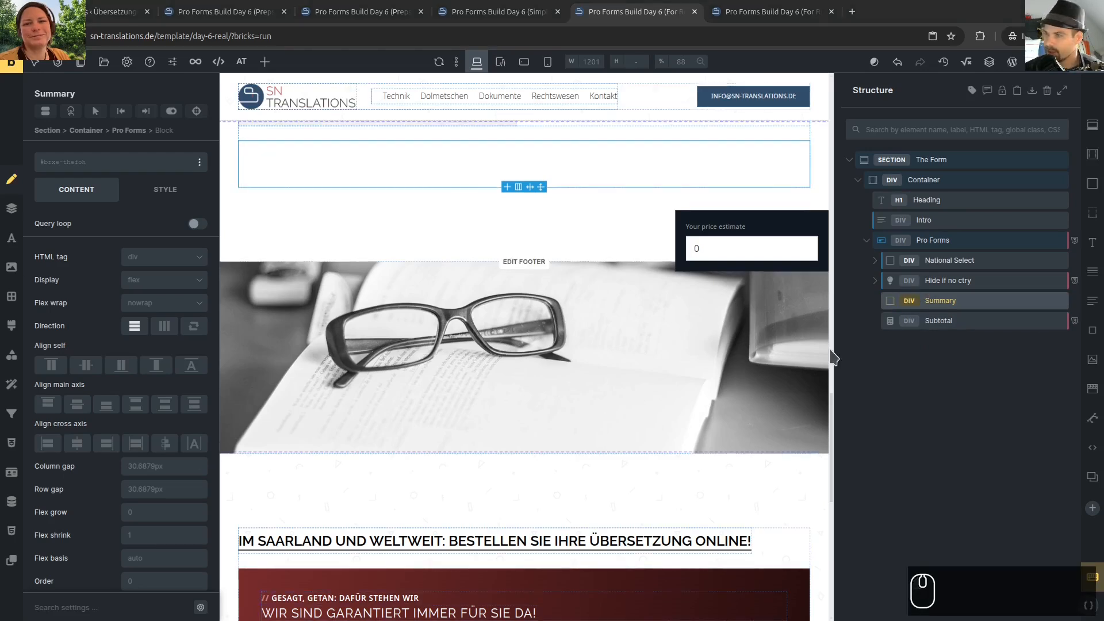
Add a heading inside the Summary block with the text "Your order"
left_click(931, 298)
key("h")
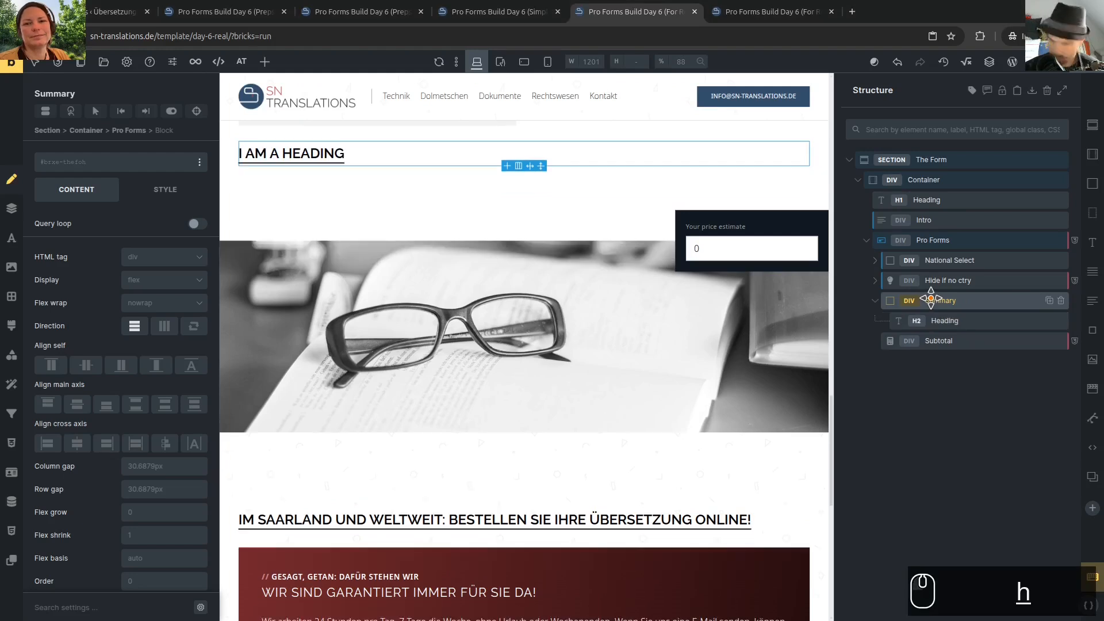
left_click(941, 326)
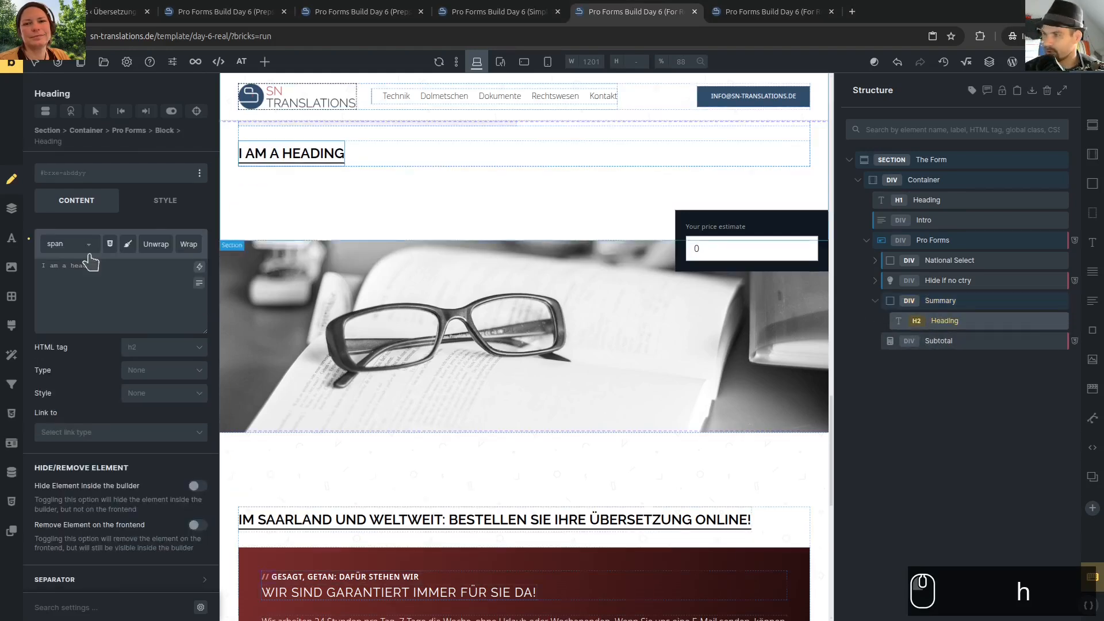
triple_click(135, 280)
type("Your order")
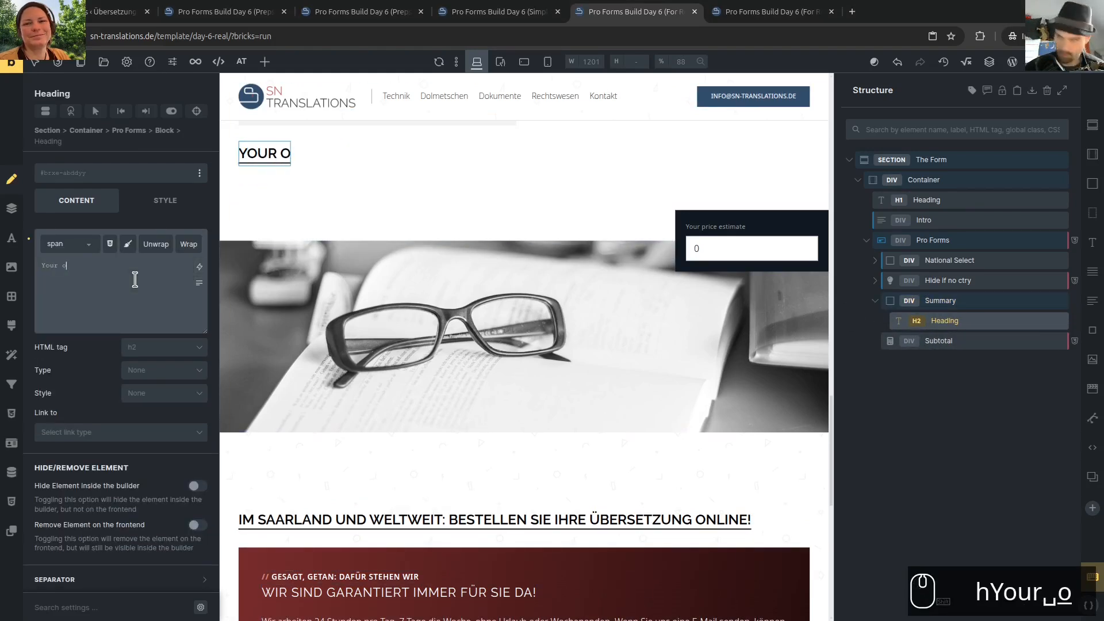
Assign the item-box class to the Summary block
left_click(943, 300)
key("ctrl+shift+slash")
type("item-bonx")
key("BackSpace")
key("BackSpace")
type("x")
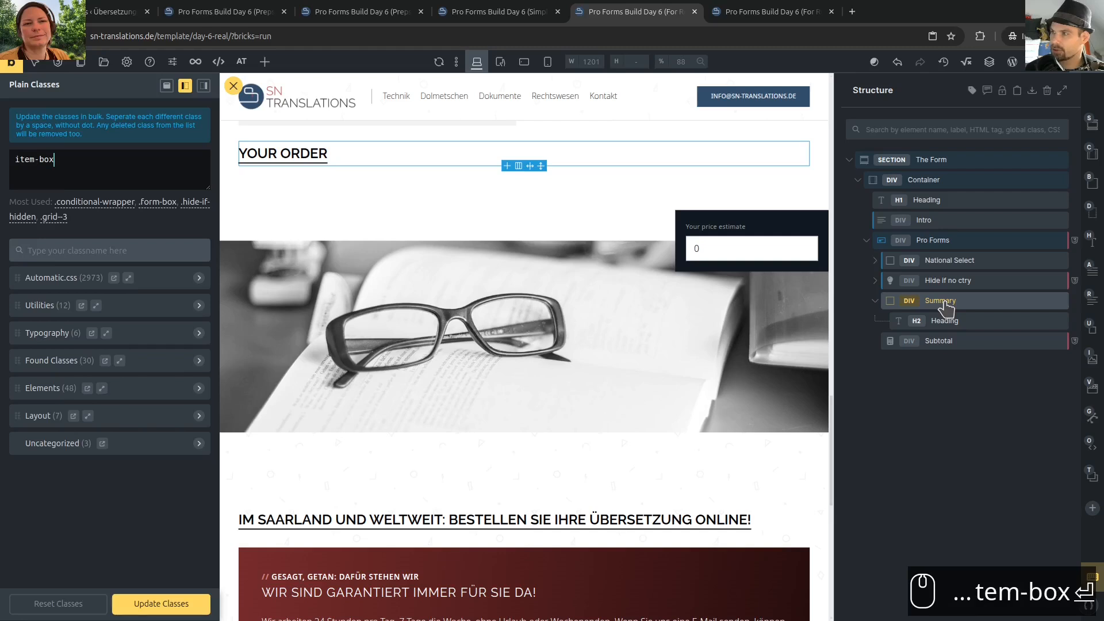
key("Return")
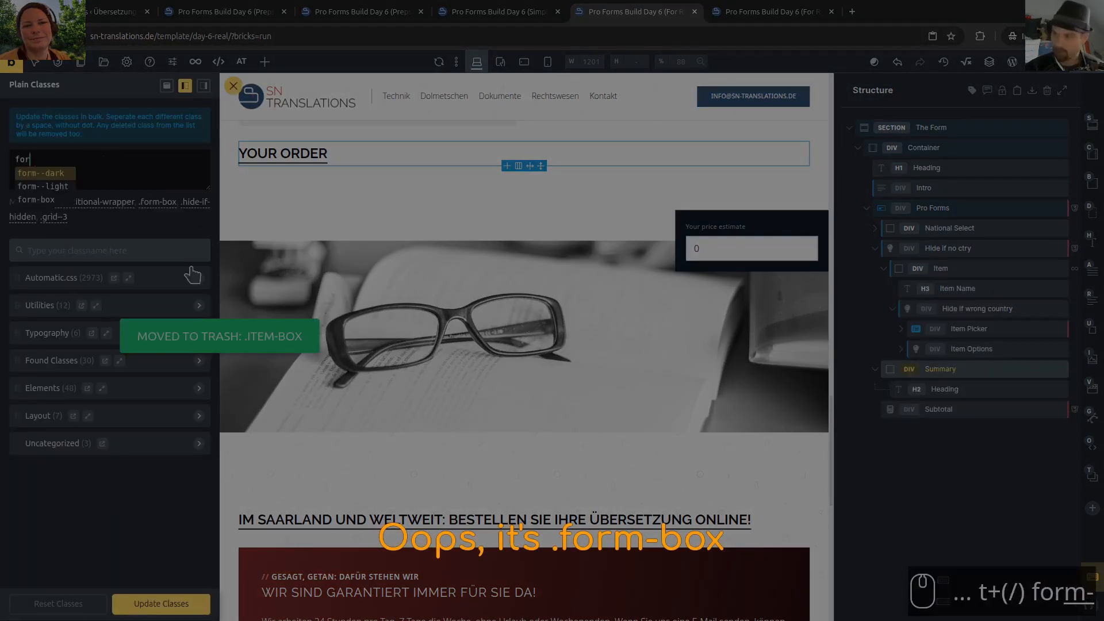
Assign the form-box class to the Summary block instead of item-box
type("m-box")
key("Return")
key("Return")
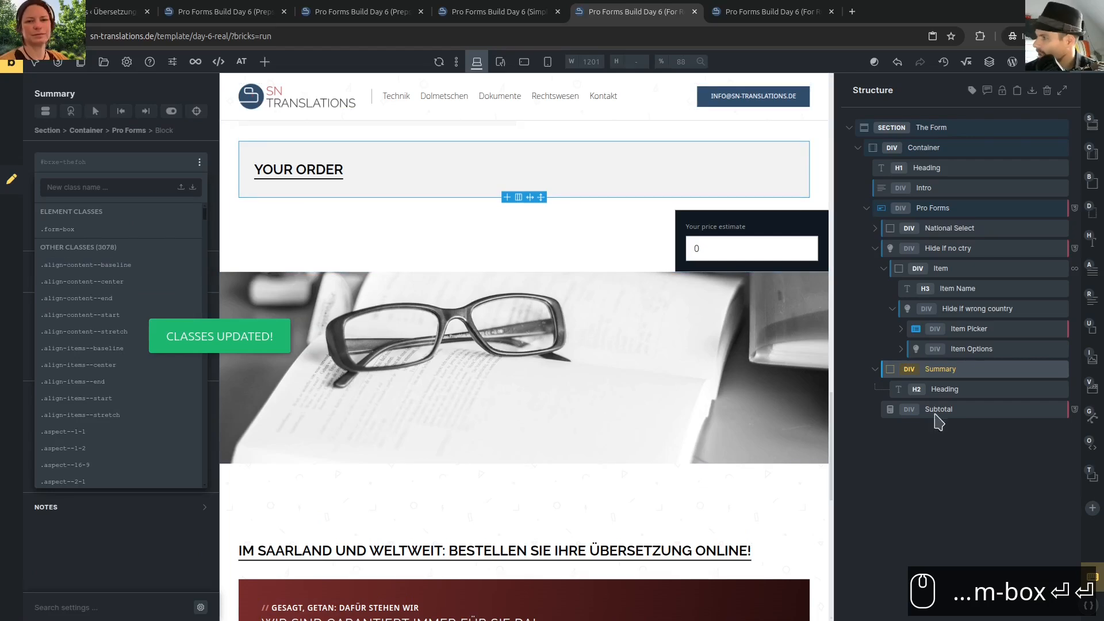
left_click(949, 369)
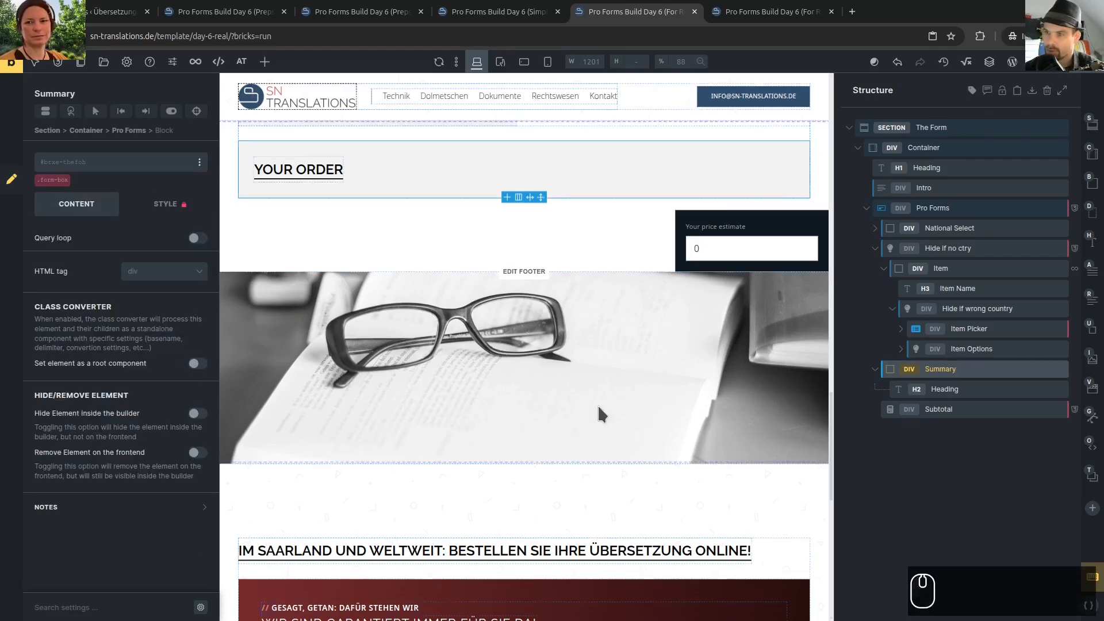
Add a block inside Summary below its heading and name it Translation Item
left_click(950, 369)
key("b")
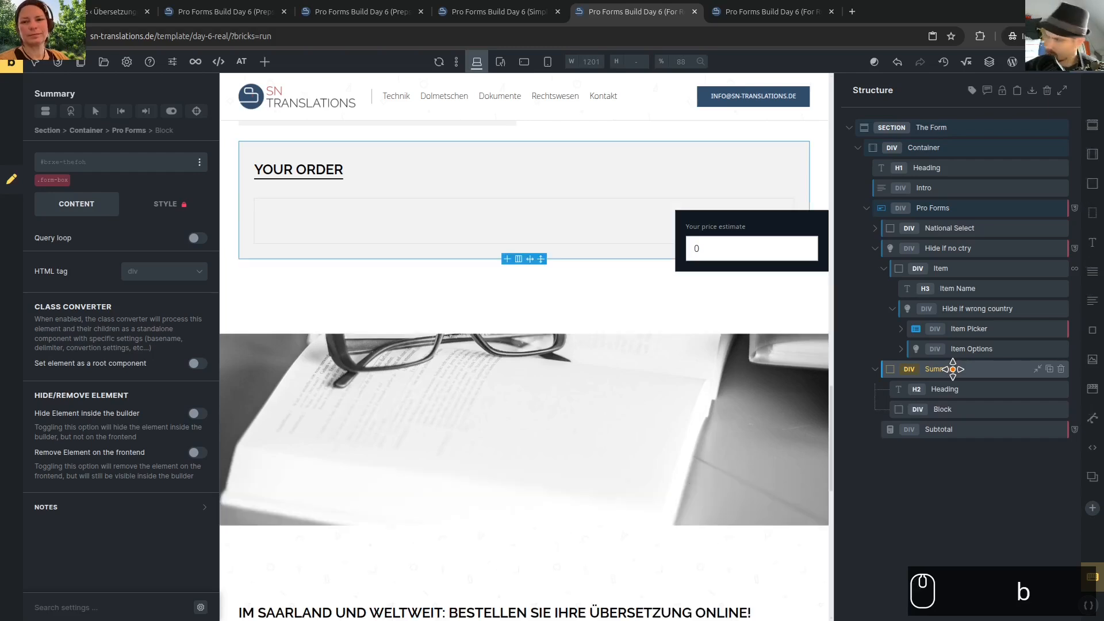
type("Translation ")
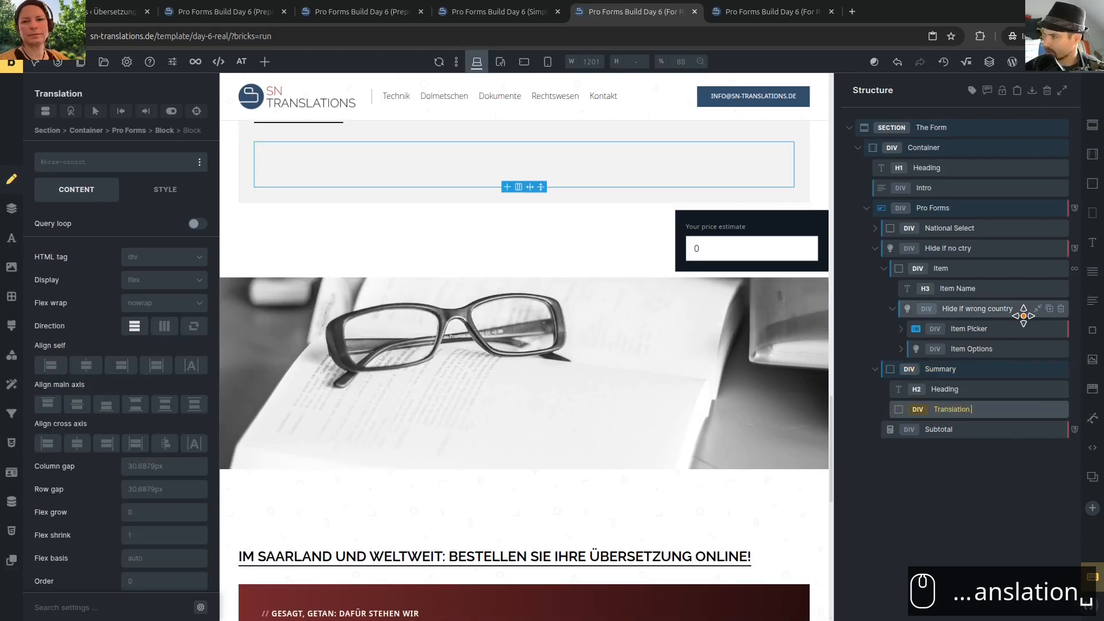
type("Item")
key("Return")
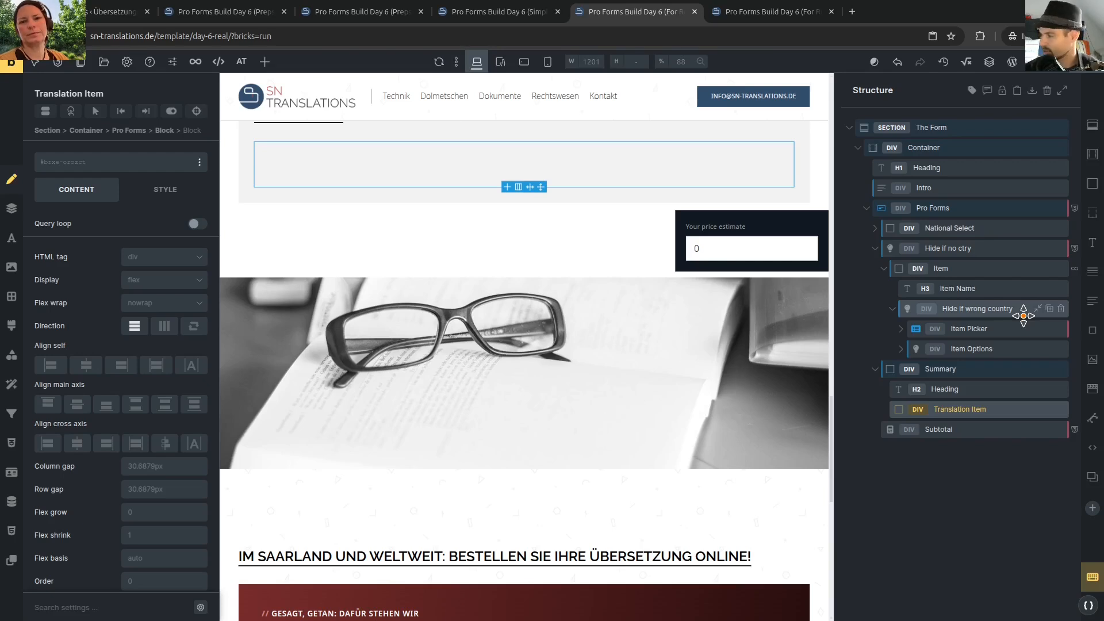
Enable a query loop on the Translation Item block and set its post type to Items
left_click(960, 410)
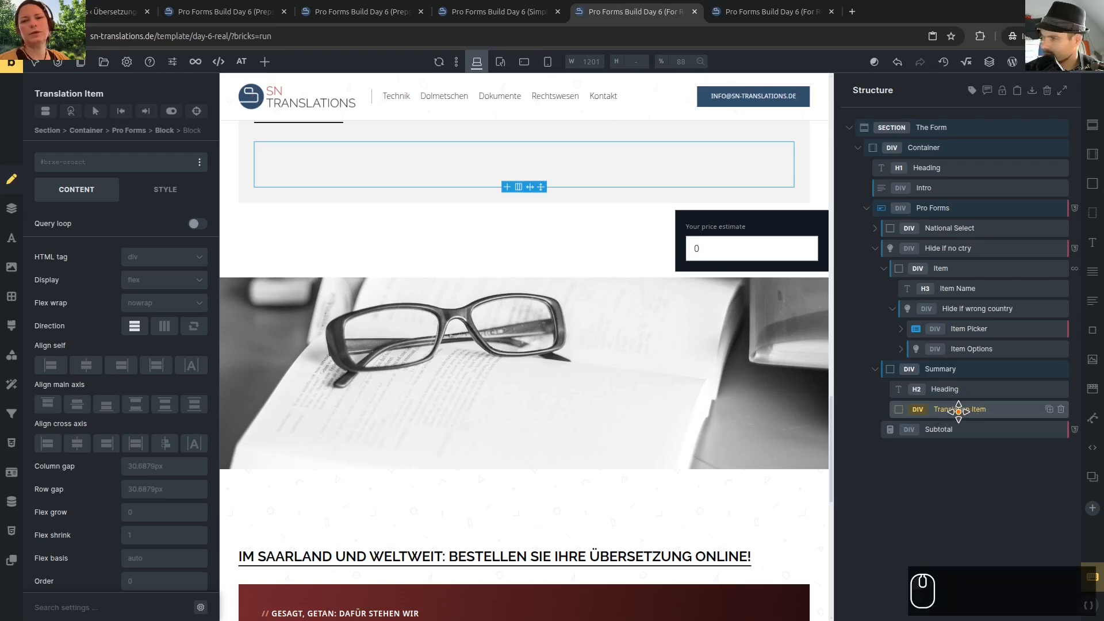
left_click(196, 224)
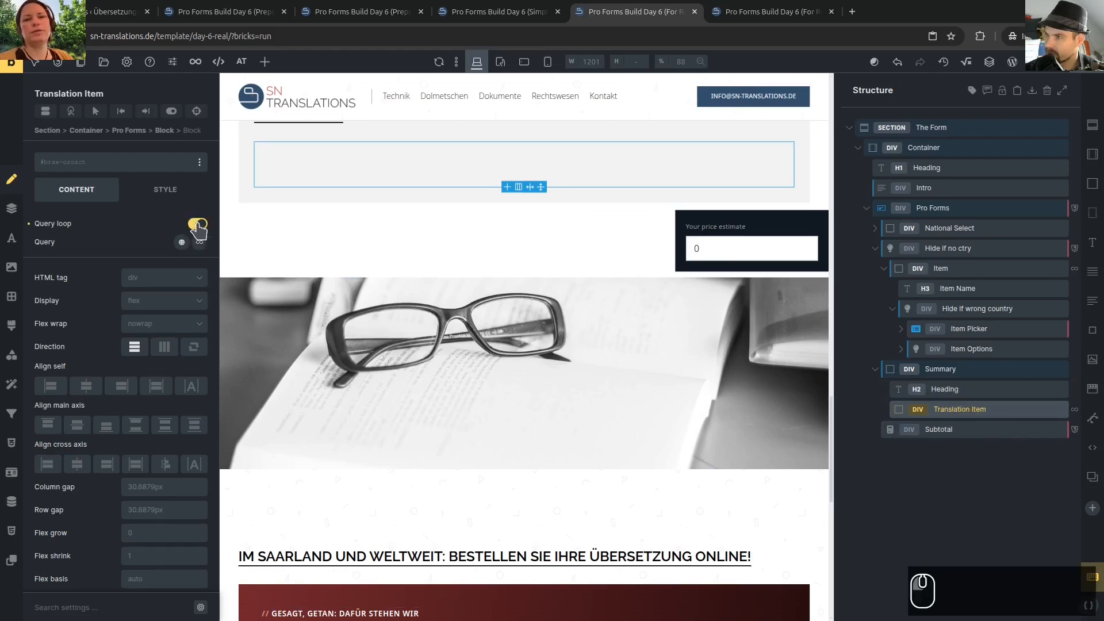
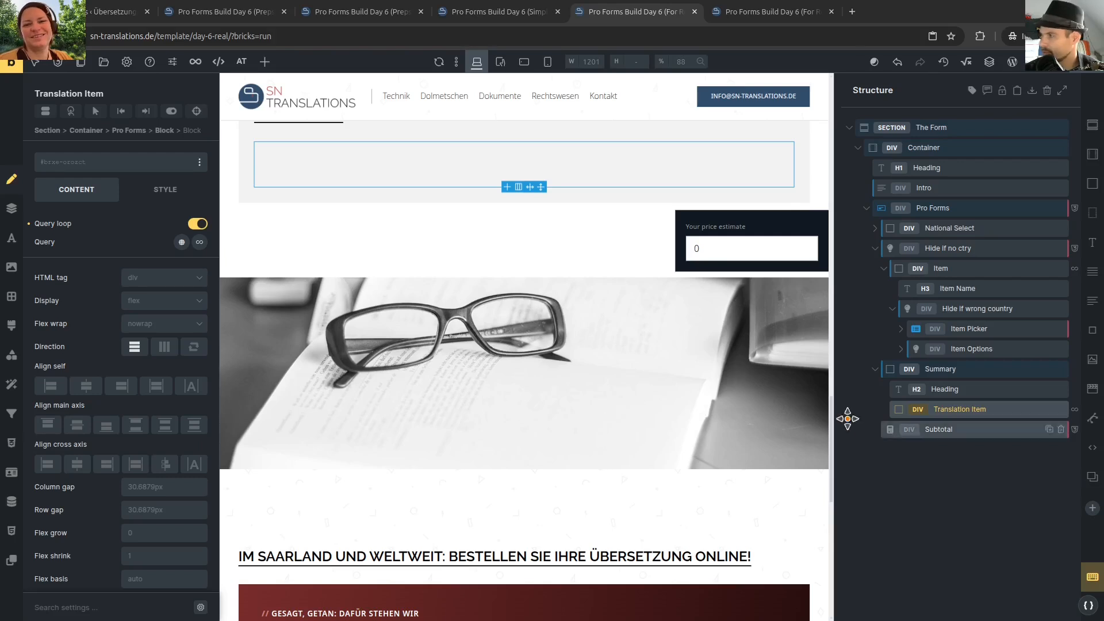
left_click(945, 411)
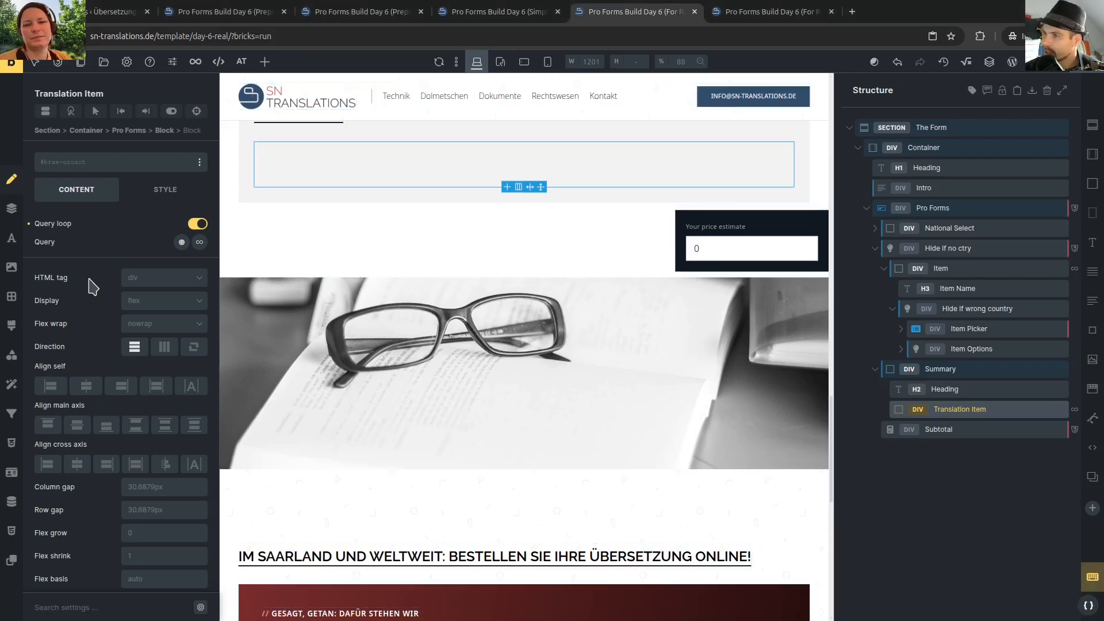
left_click(199, 243)
left_click(137, 275)
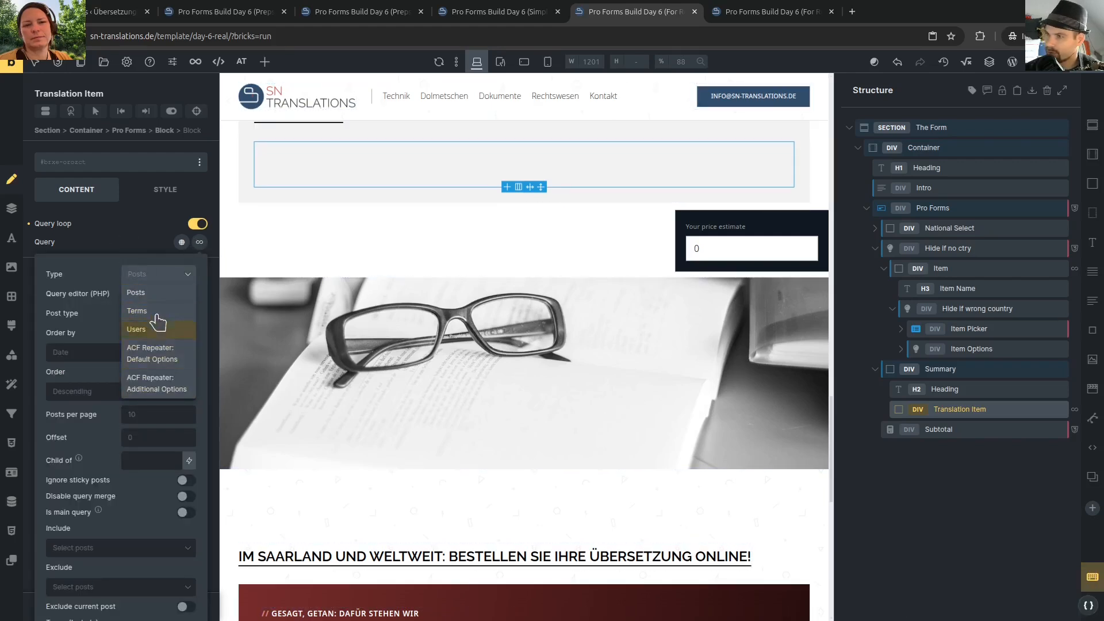
left_click(151, 298)
left_click(151, 312)
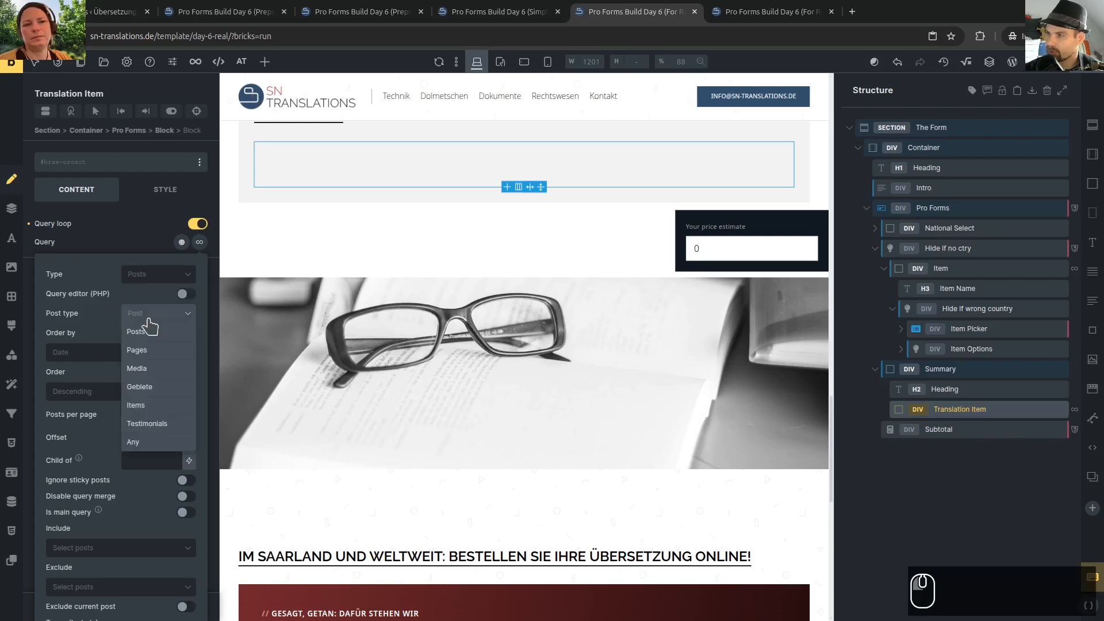
left_click(144, 404)
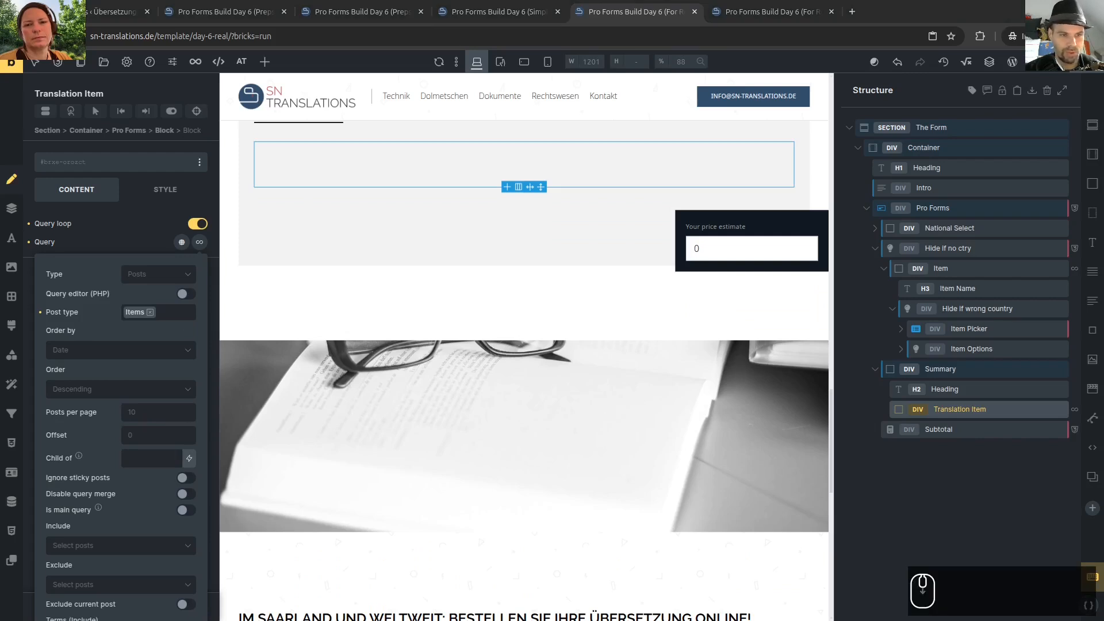
Add a conditional wrapper inside Translation Item and name it "Show selected items"
left_click(970, 412)
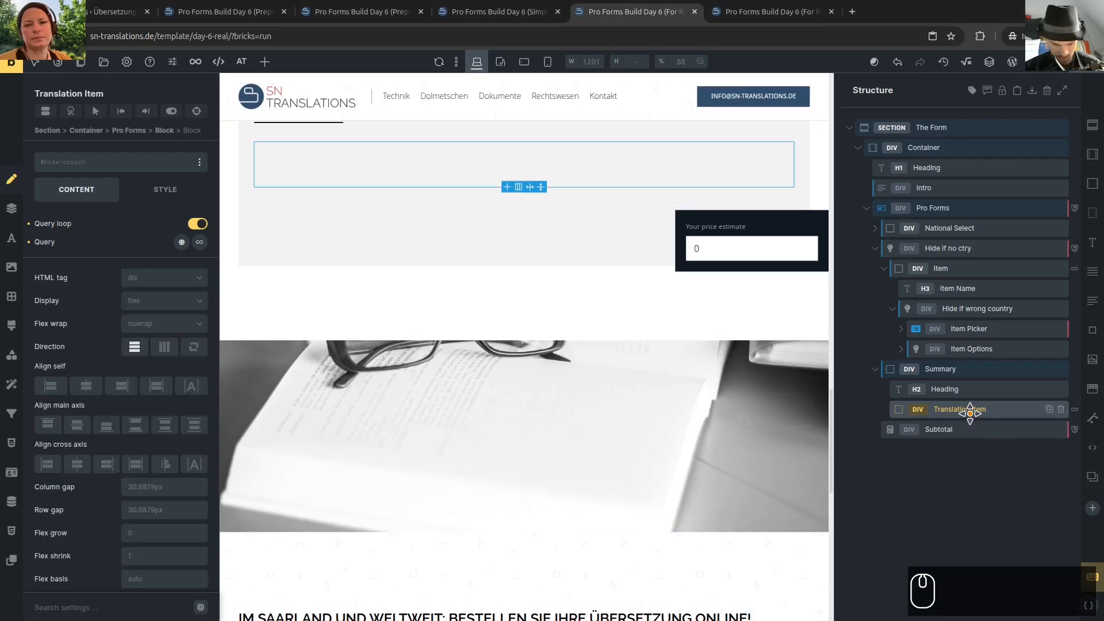
key("ctrl+f")
type("condition")
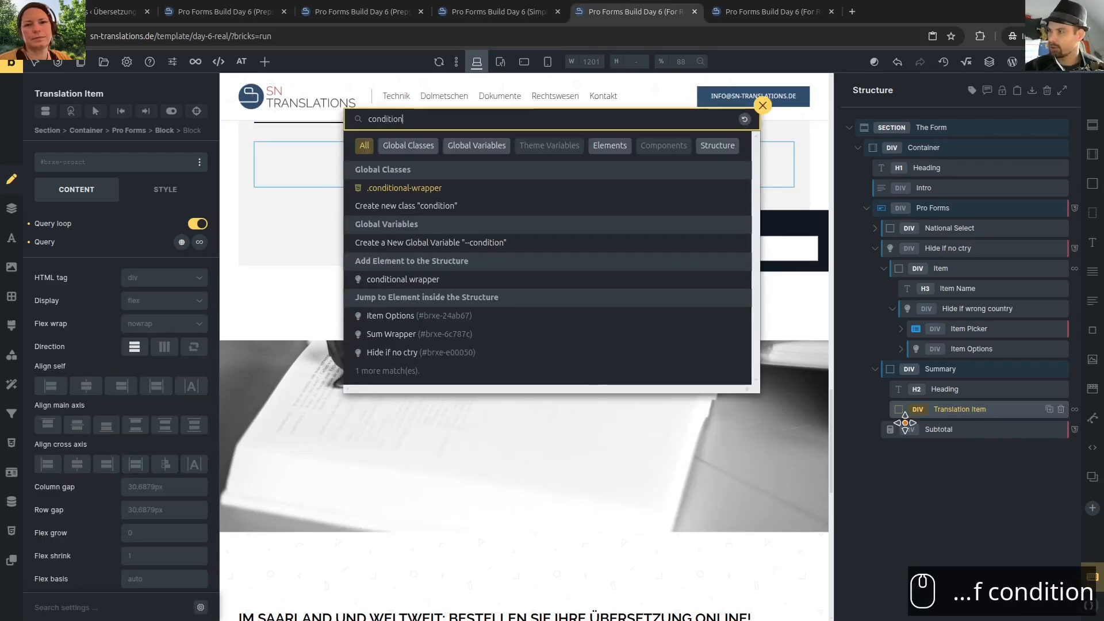
left_click(402, 280)
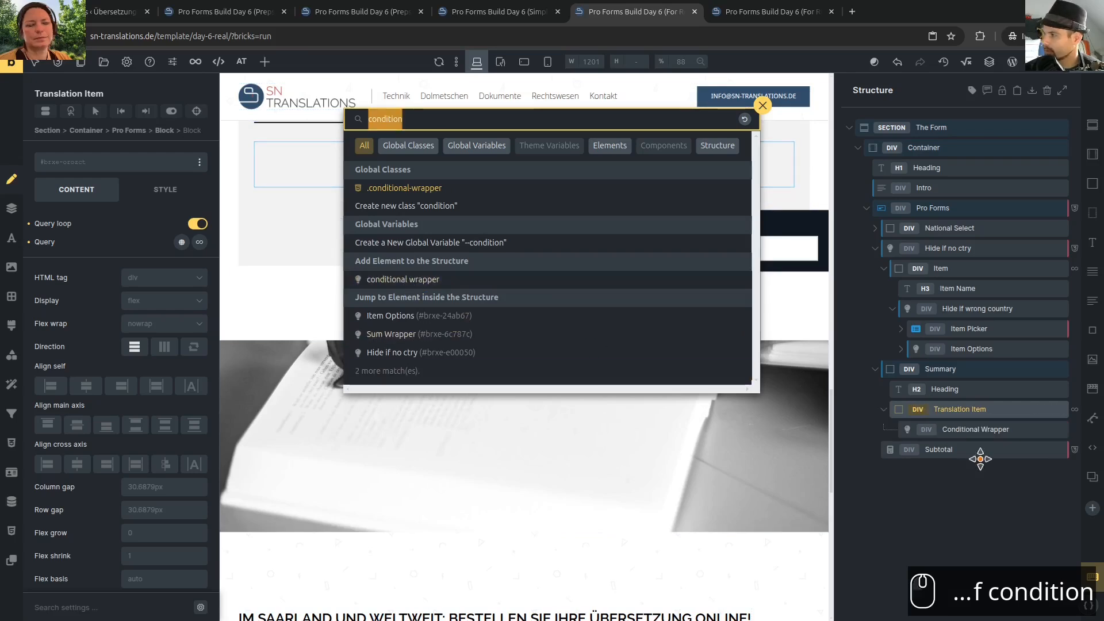
left_click(972, 428)
double_click(970, 429)
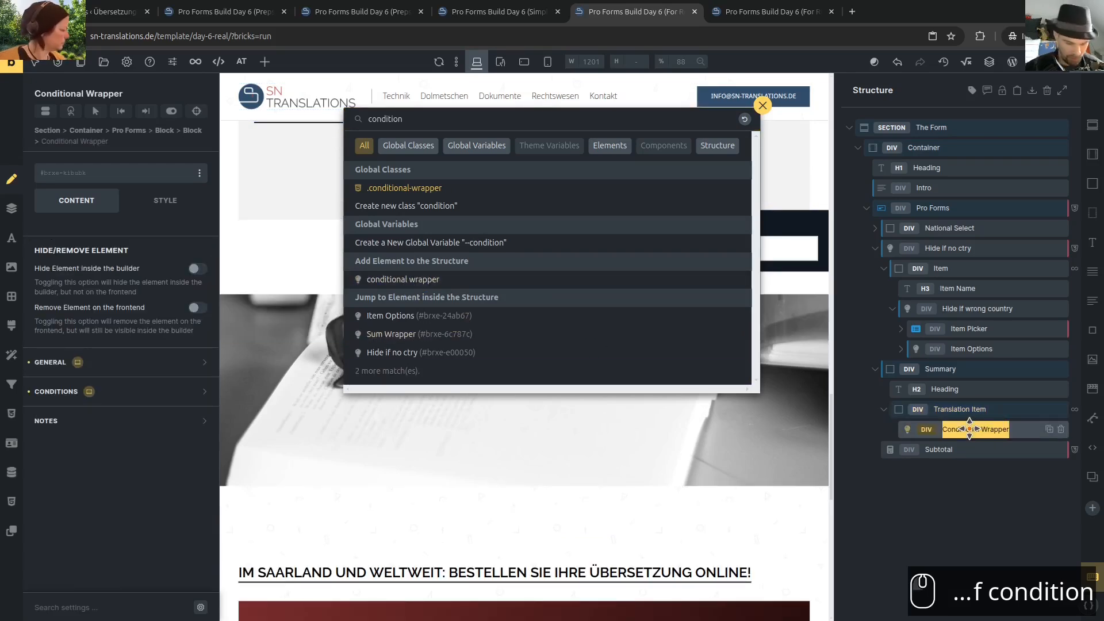
type("Show selected items")
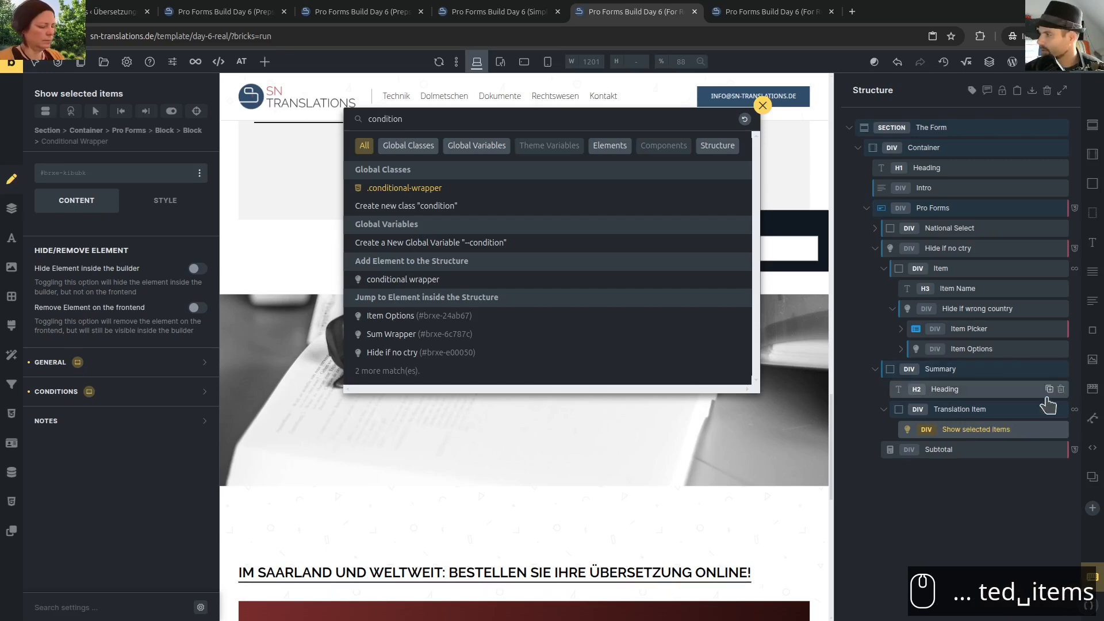
Enable conditions on the Show selected items wrapper and add a Form Field condition for the field def-options_{post_slug}
left_click(107, 371)
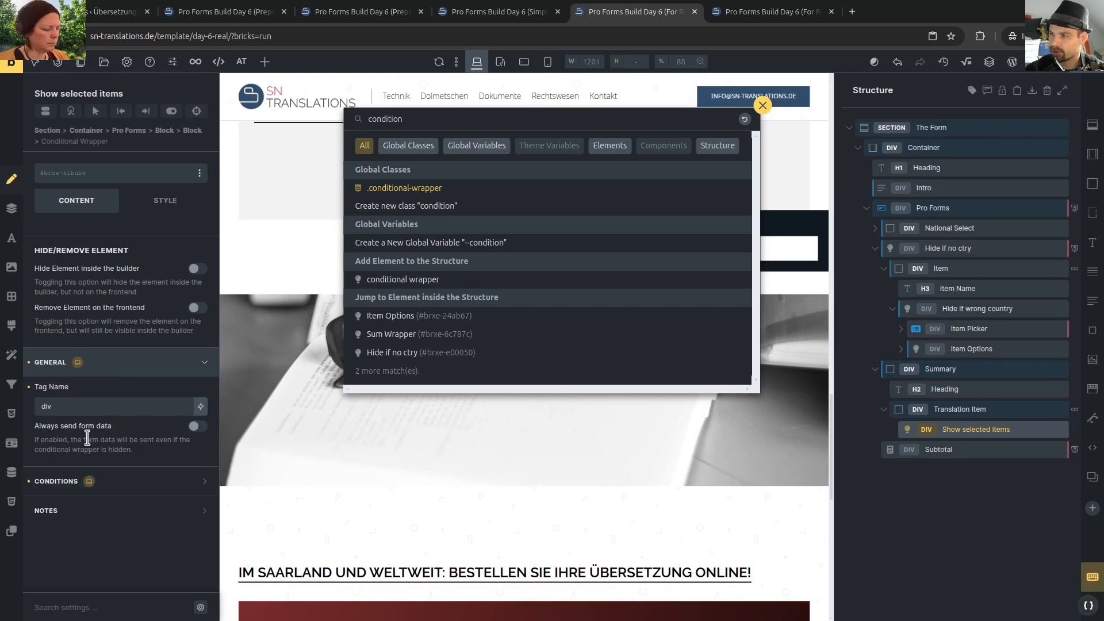
left_click(101, 482)
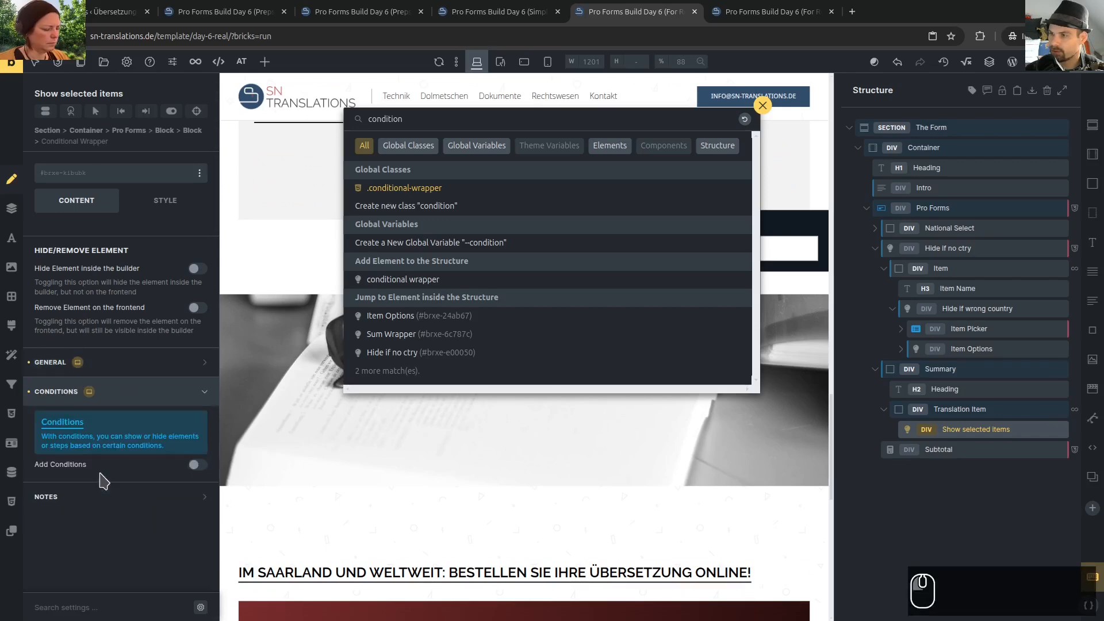
left_click(194, 464)
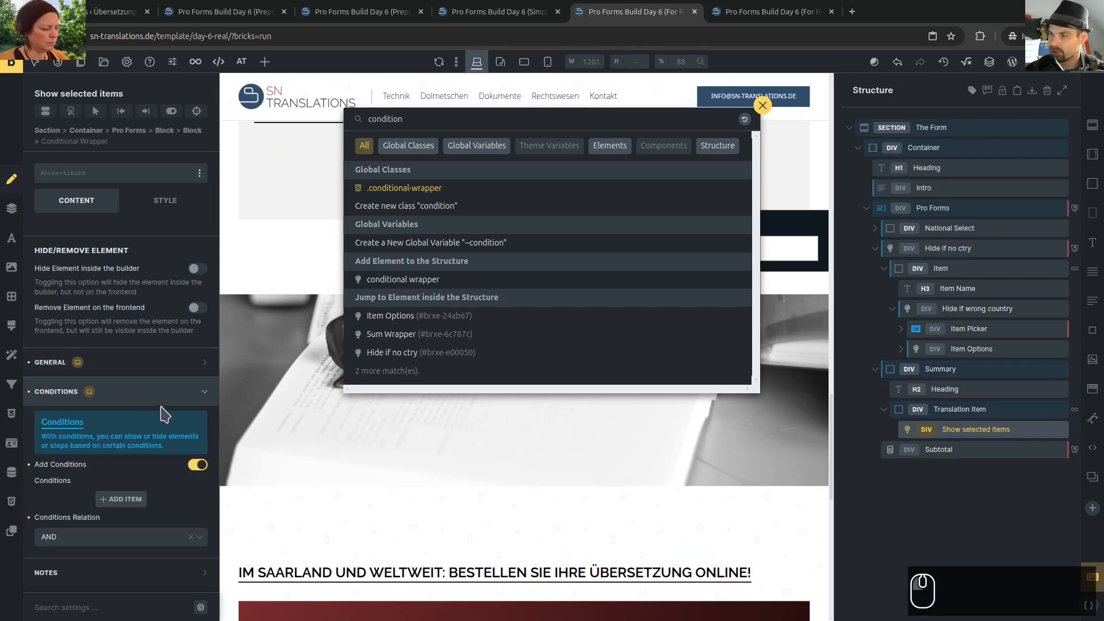
left_click(109, 499)
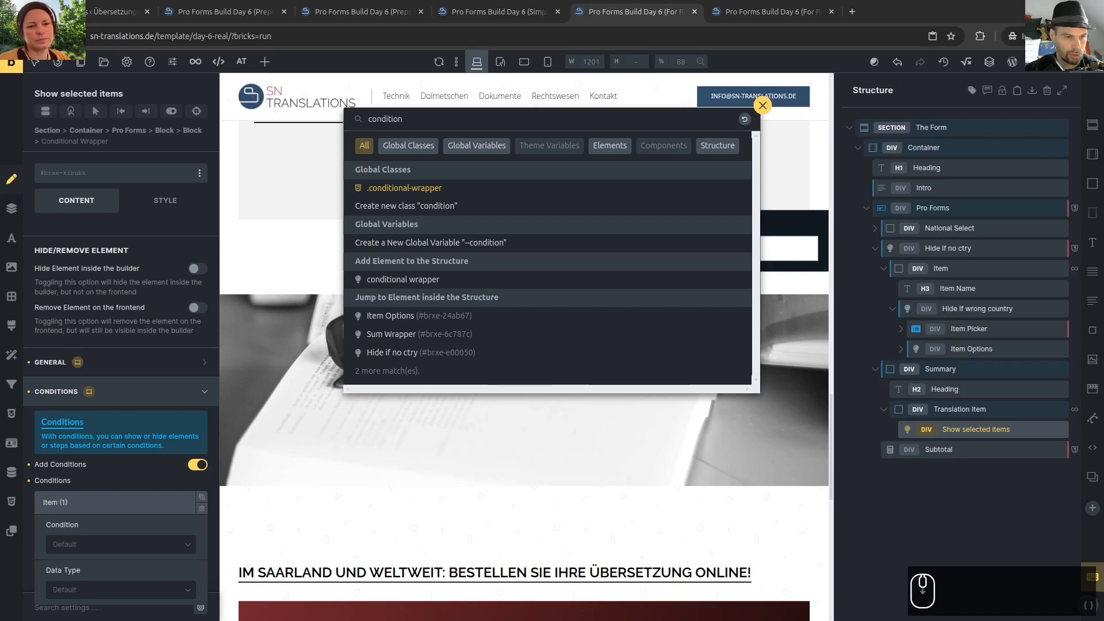
key("ctrl+c")
left_click(114, 545)
key("ctrl+v")
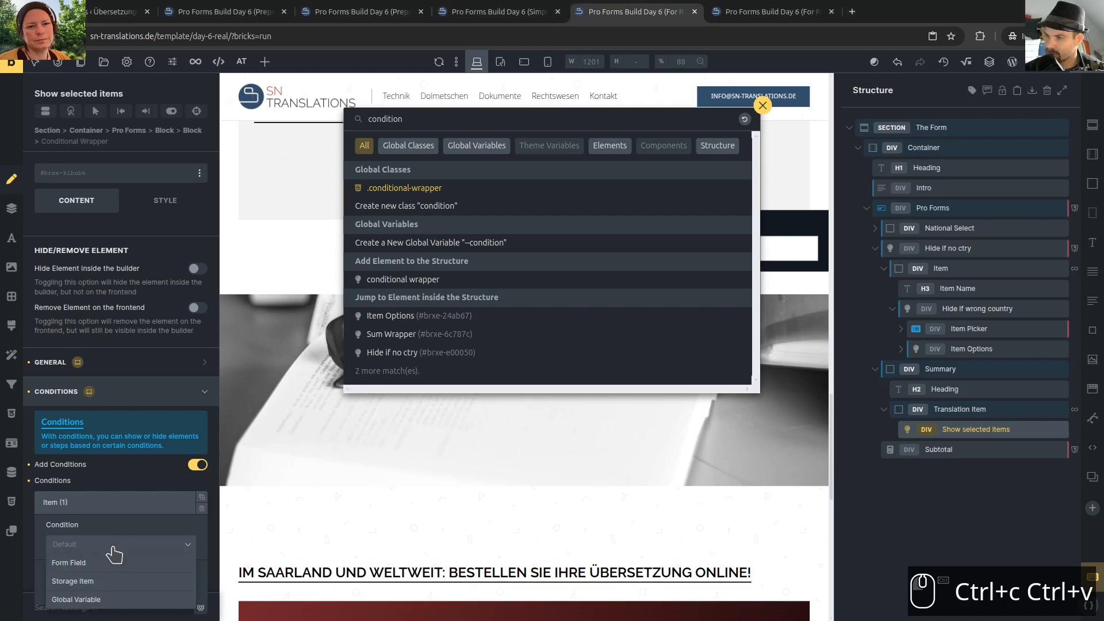
left_click(88, 564)
left_click(91, 573)
key("ctrl+v")
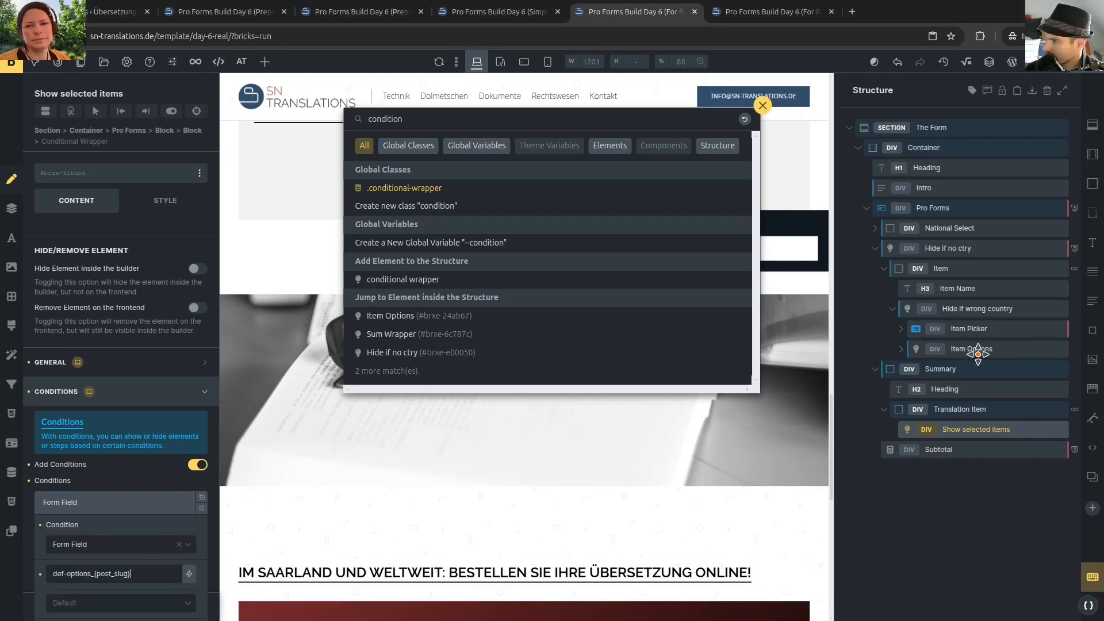
Check the Item Picker select, set the Show selected items wrapper's form field condition to Is Not Empty, and save the template
left_click(972, 327)
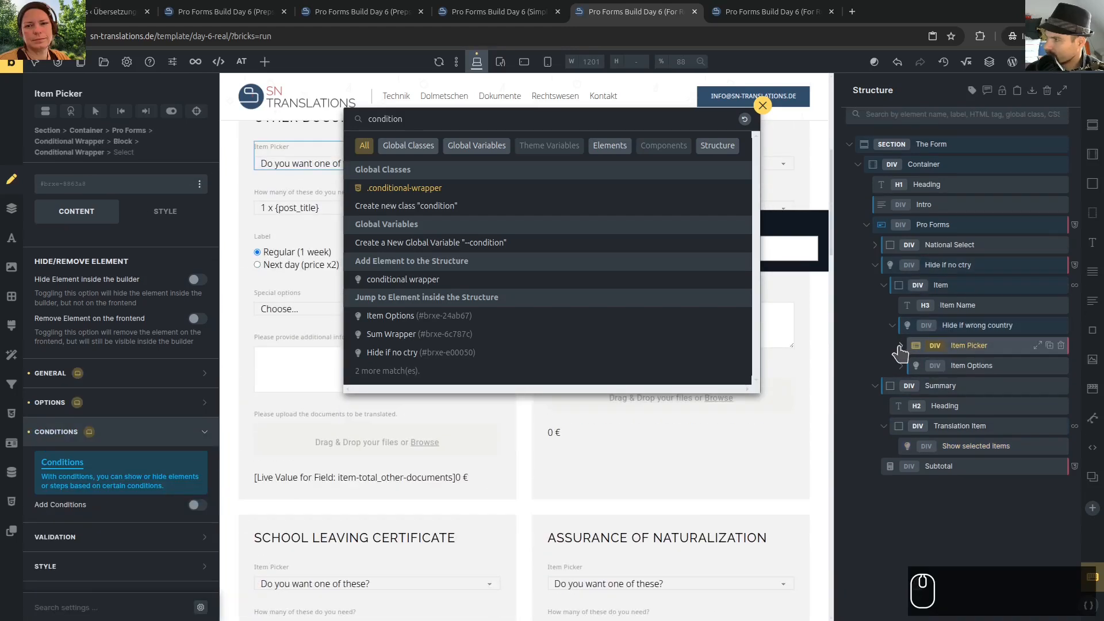
left_click(900, 345)
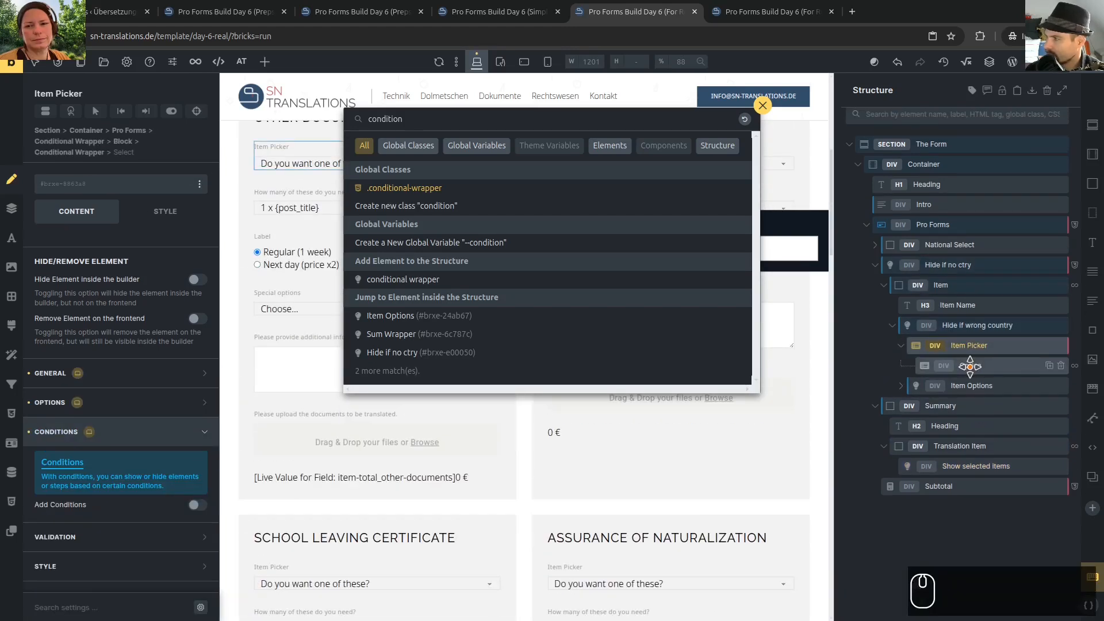
left_click(970, 366)
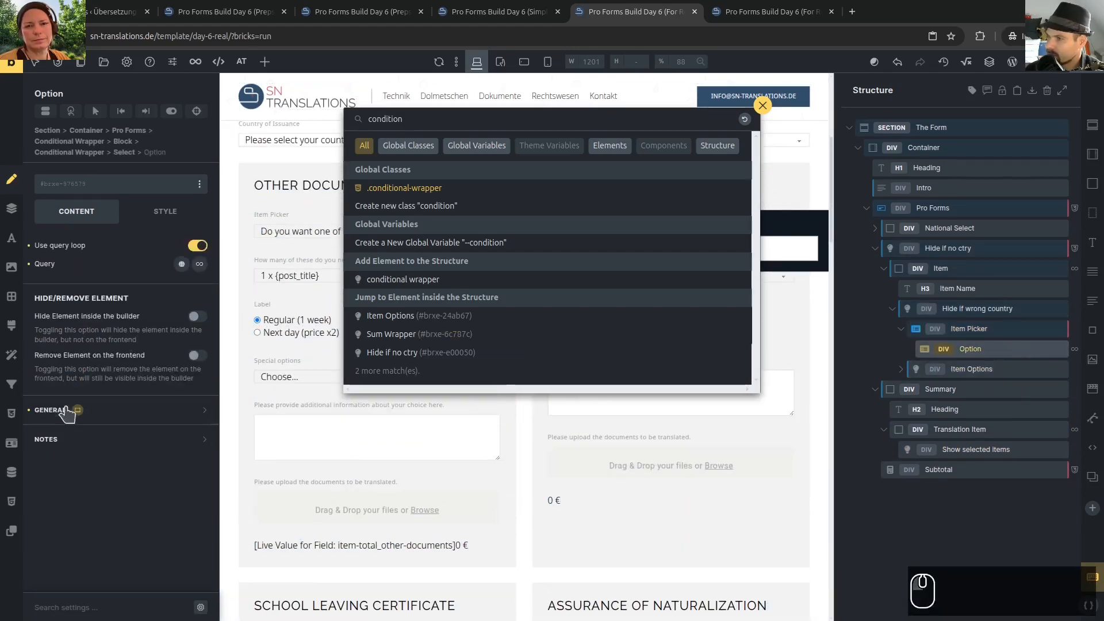
left_click(969, 328)
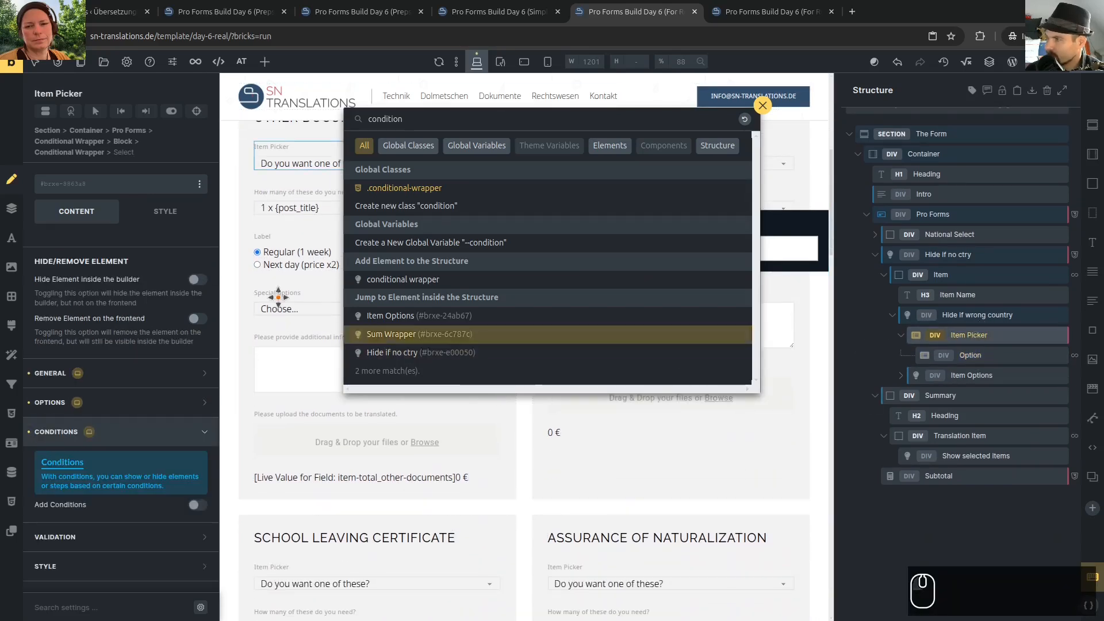
scroll(278, 297, "up", 5)
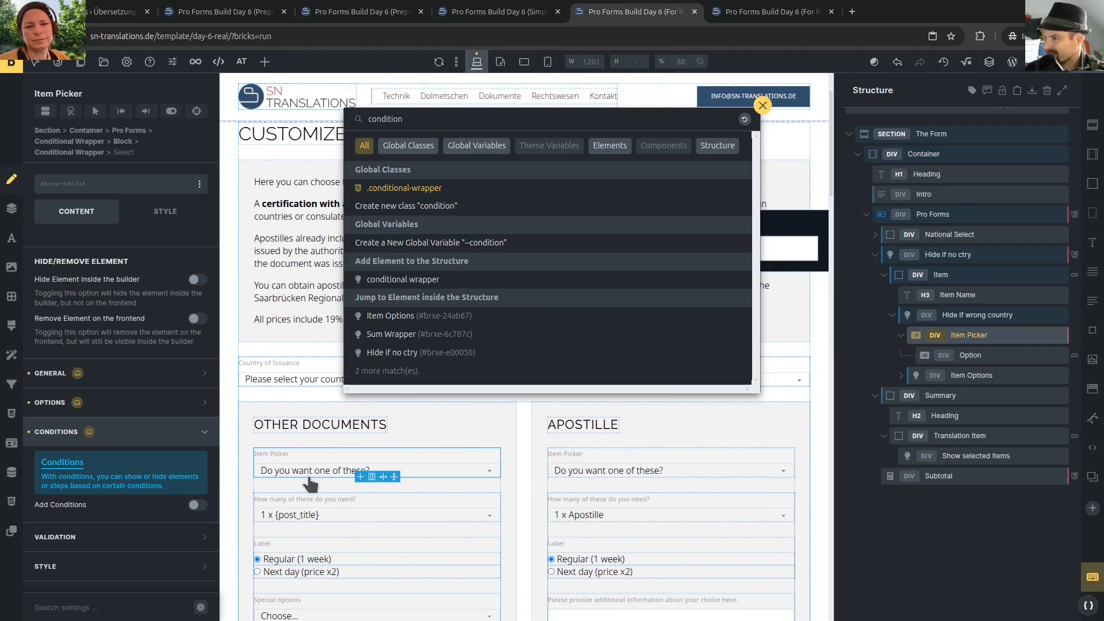
left_click(969, 456)
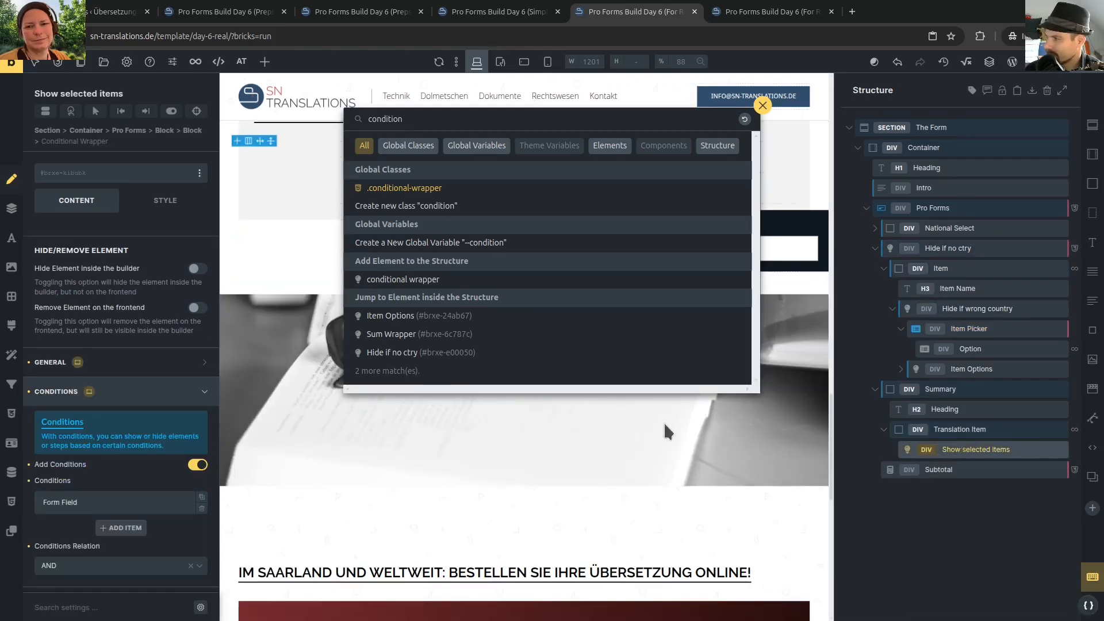
scroll(155, 521, "down", 1)
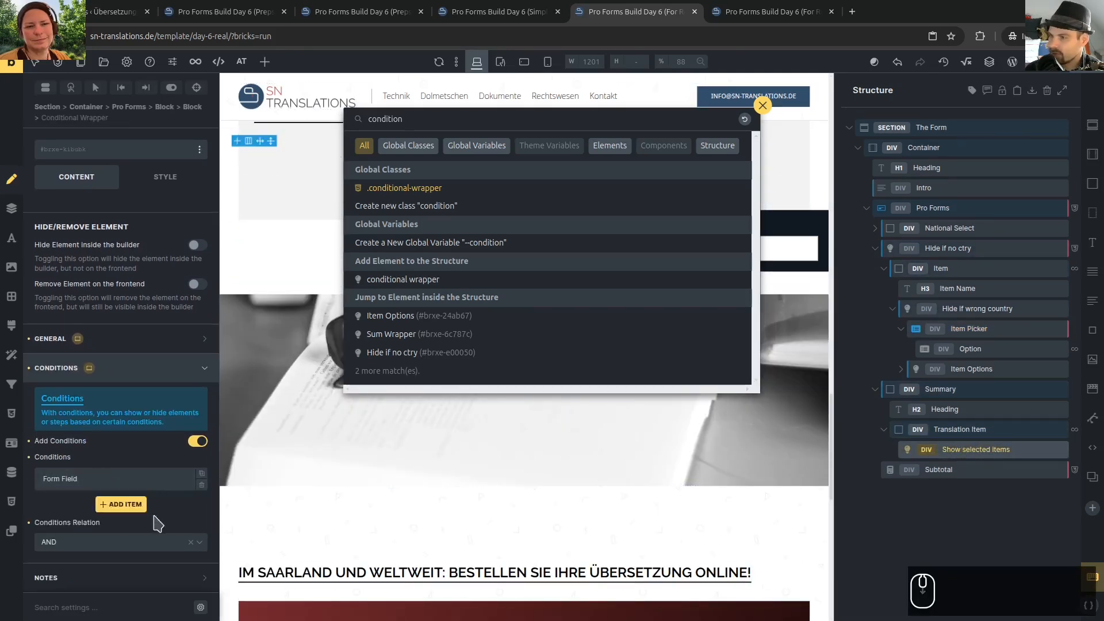
left_click(123, 479)
scroll(123, 479, "down", 5)
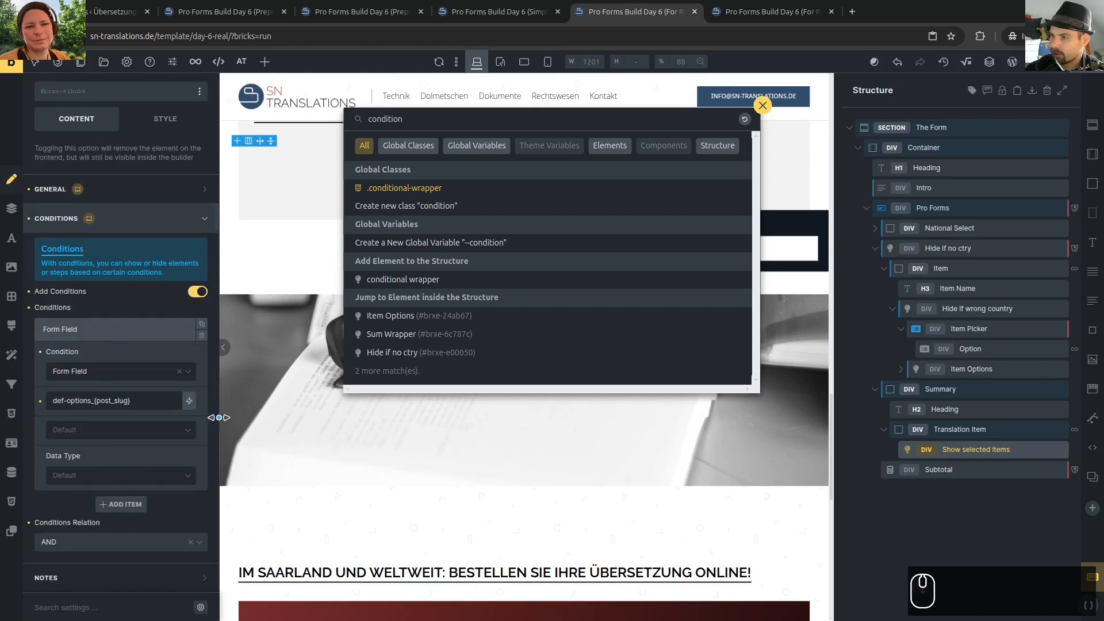
left_click(123, 432)
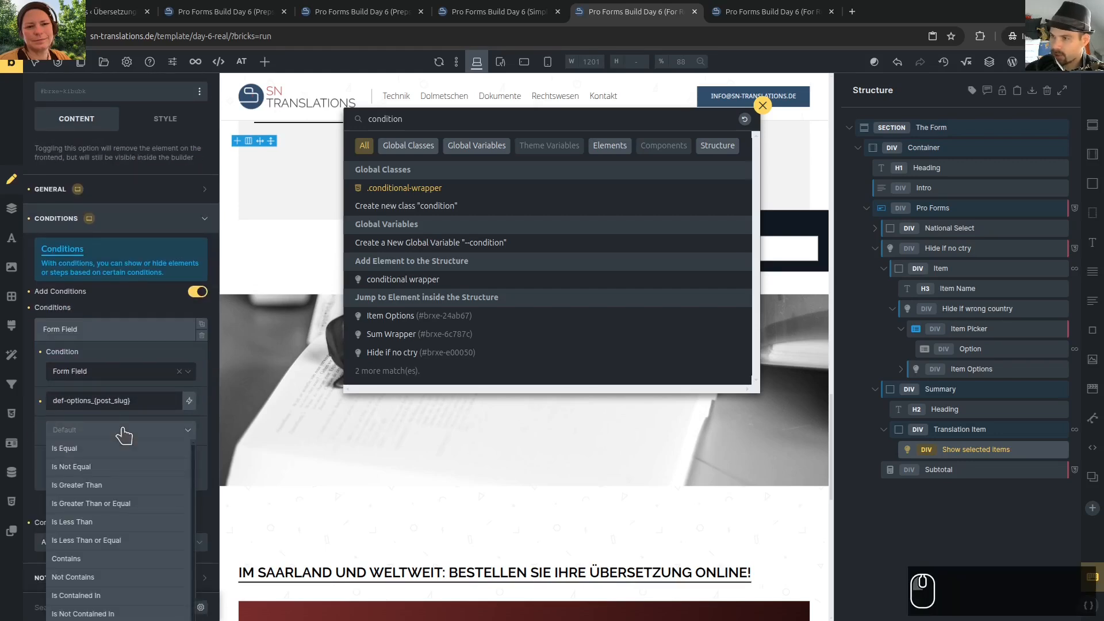
scroll(112, 496, "down", 2)
left_click(112, 501)
key("ctrl+s")
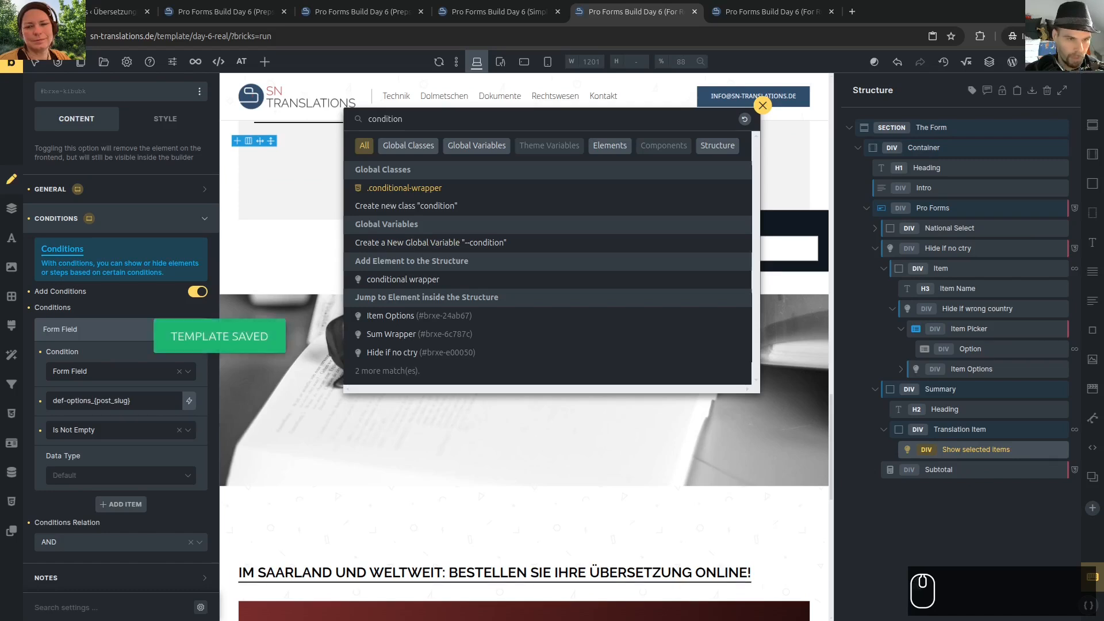
Add six Live Value elements inside the Show selected items wrapper
left_click(432, 118)
type("live")
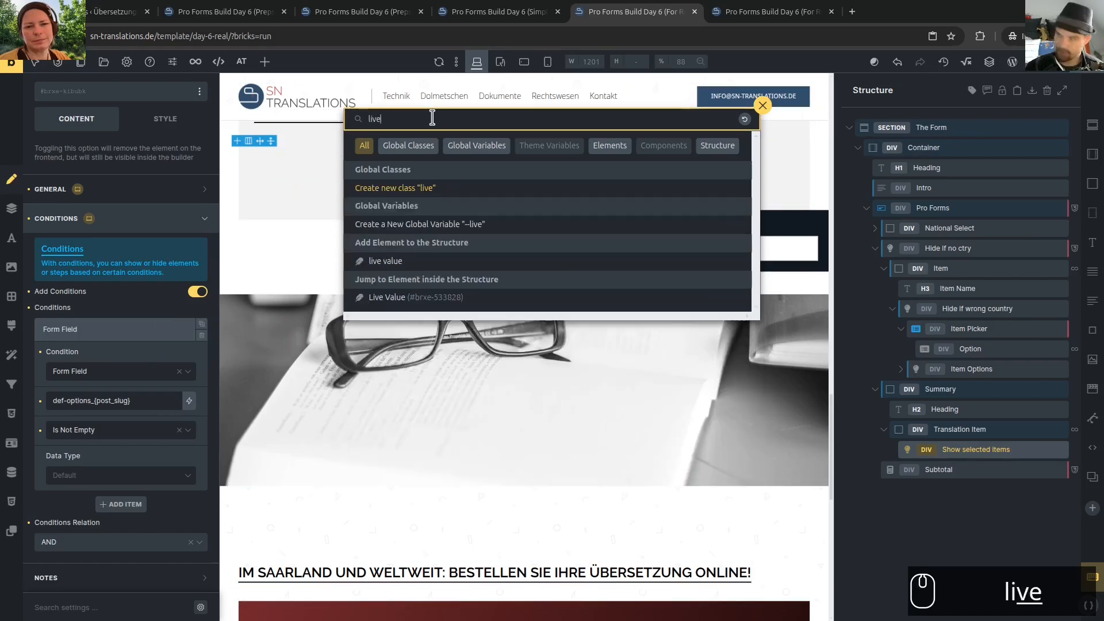
key("Return")
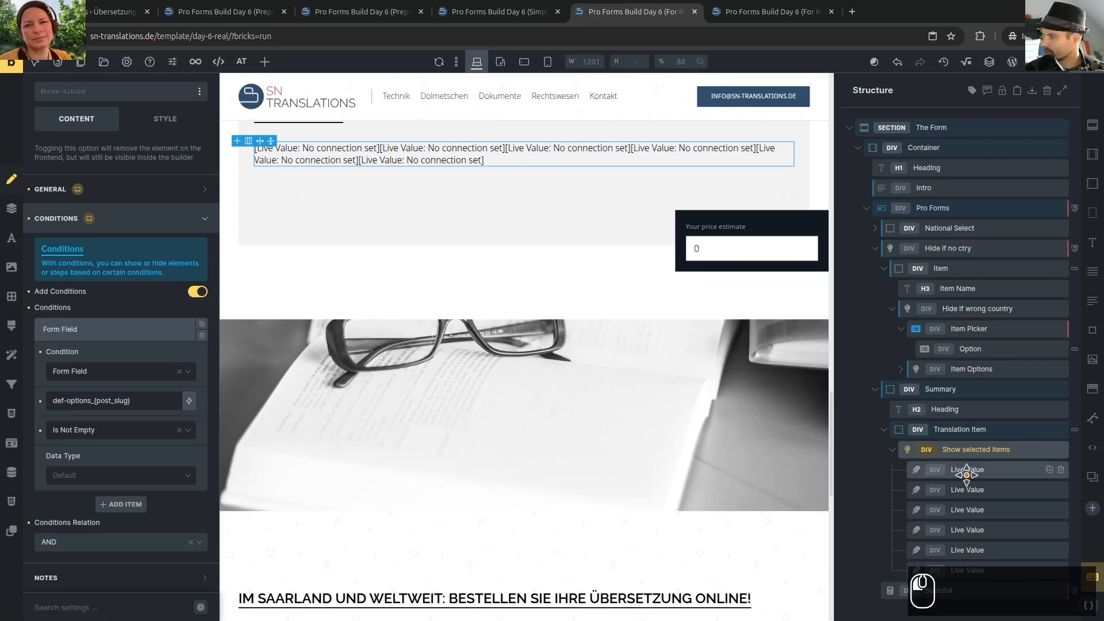
left_click(972, 464)
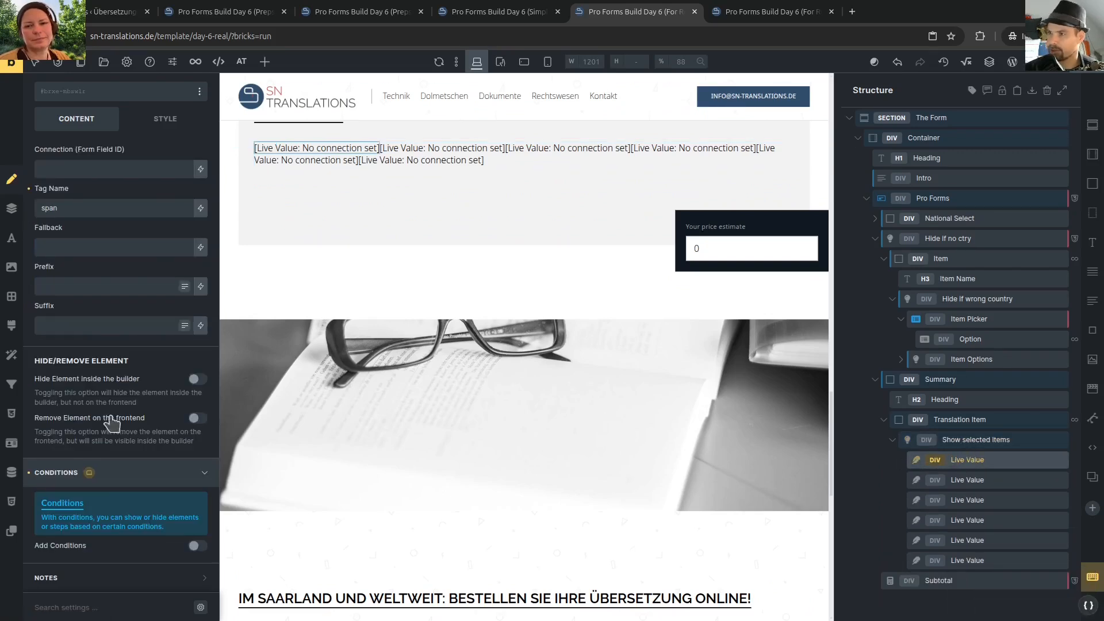
Add a heading to the Show selected items wrapper and place it above the Live Value elements
left_click(974, 441)
key("h")
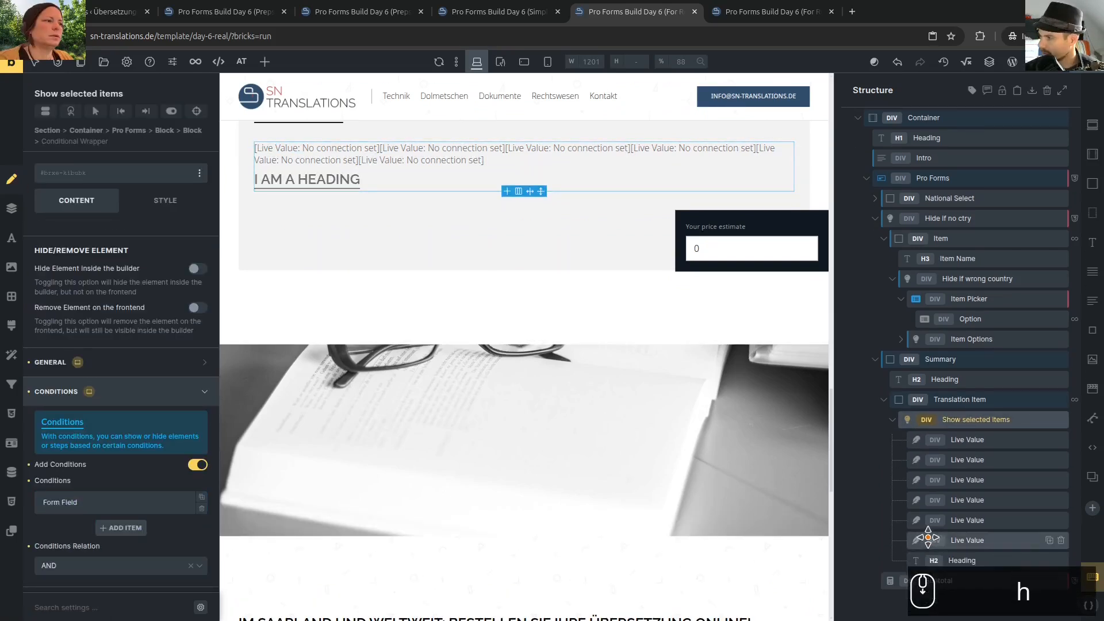
left_click_drag(891, 582, 942, 440)
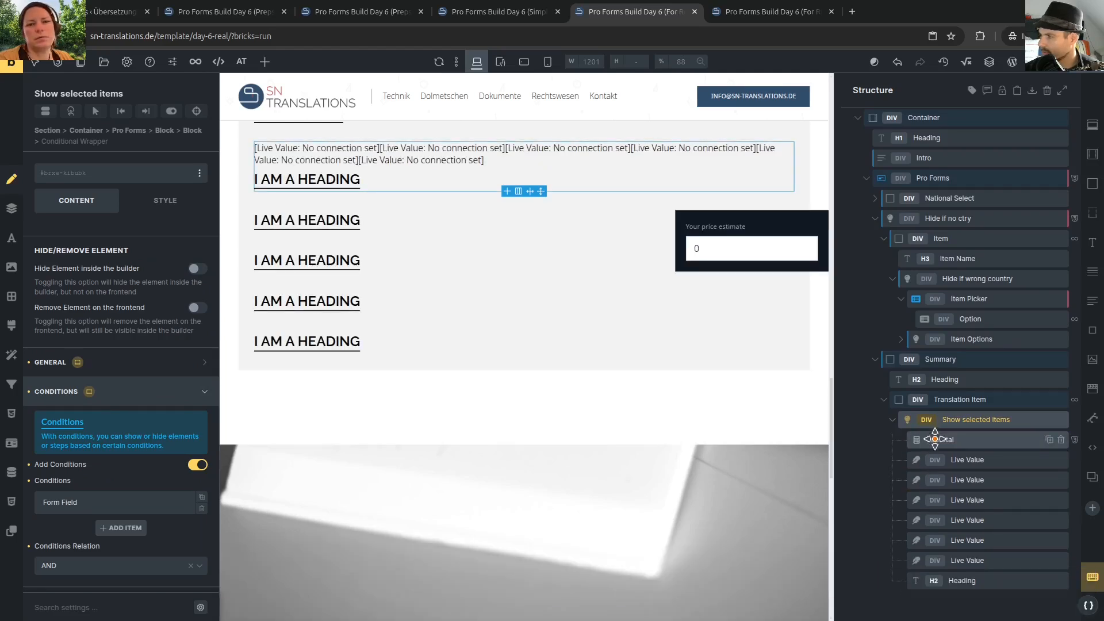
key("ctrl+z")
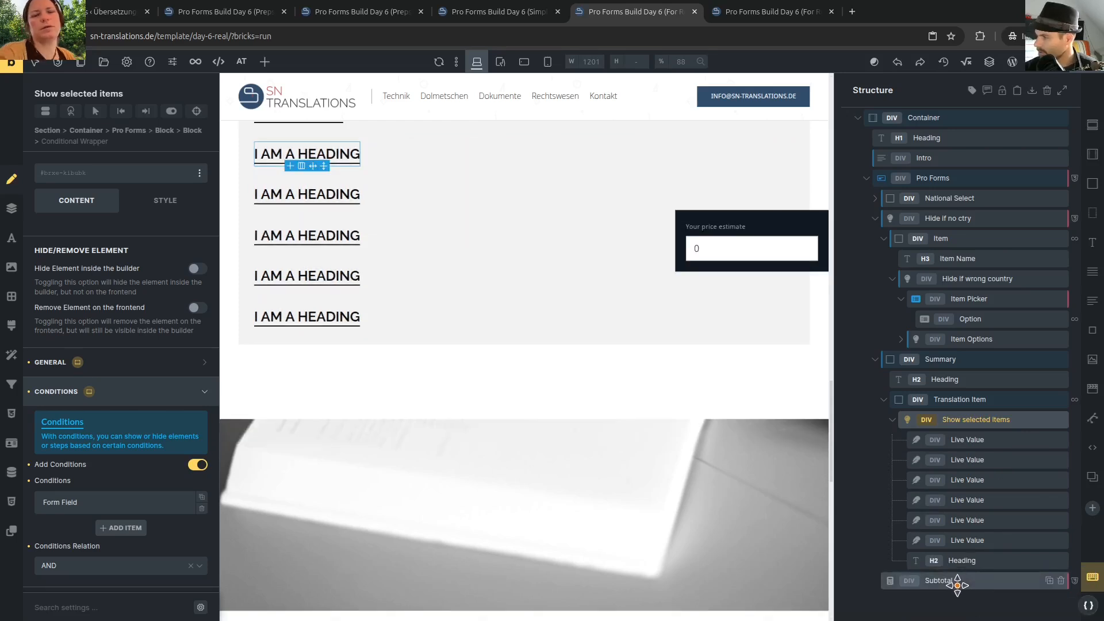
left_click_drag(966, 562, 949, 434)
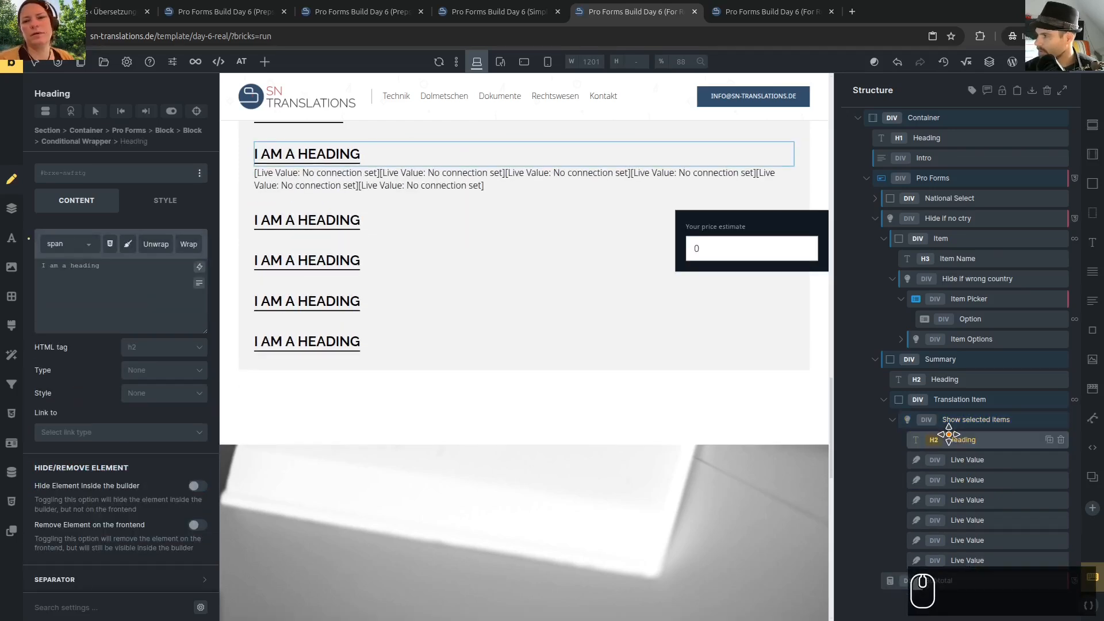
Set the new heading's HTML tag to h3 and replace its text with the dynamic tag {post_title}
left_click(141, 348)
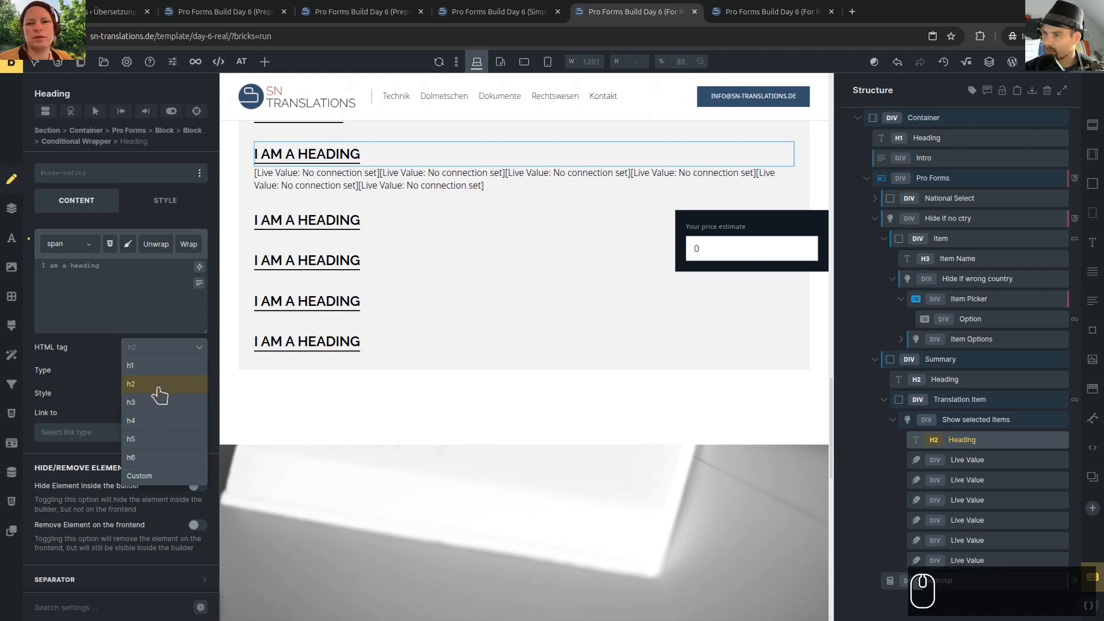
left_click(159, 410)
triple_click(113, 291)
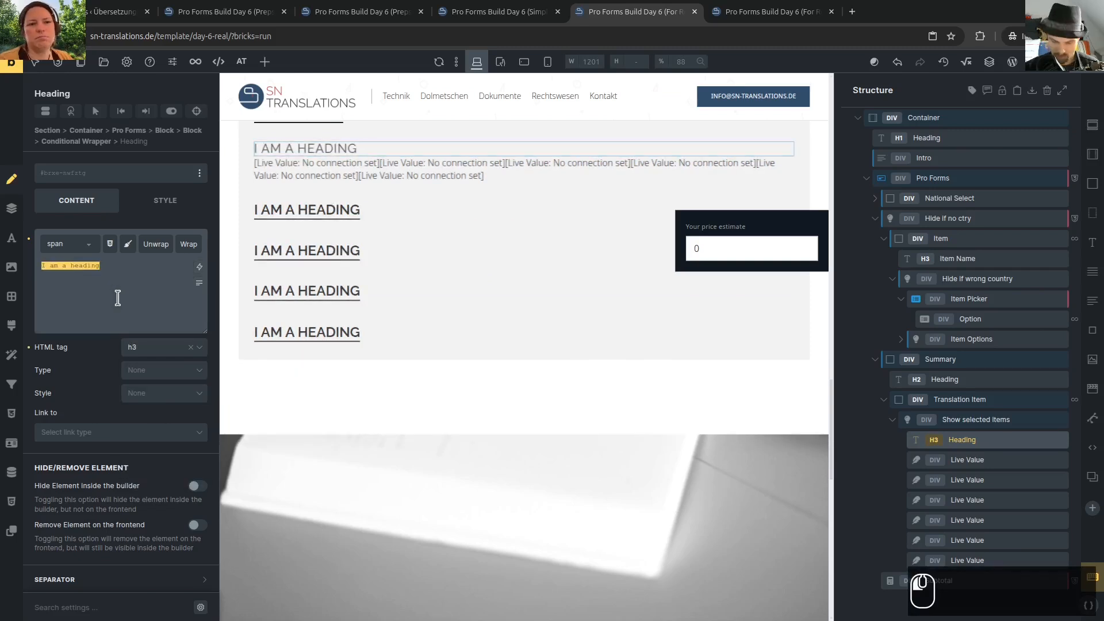
key("BackSpace")
left_click(199, 267)
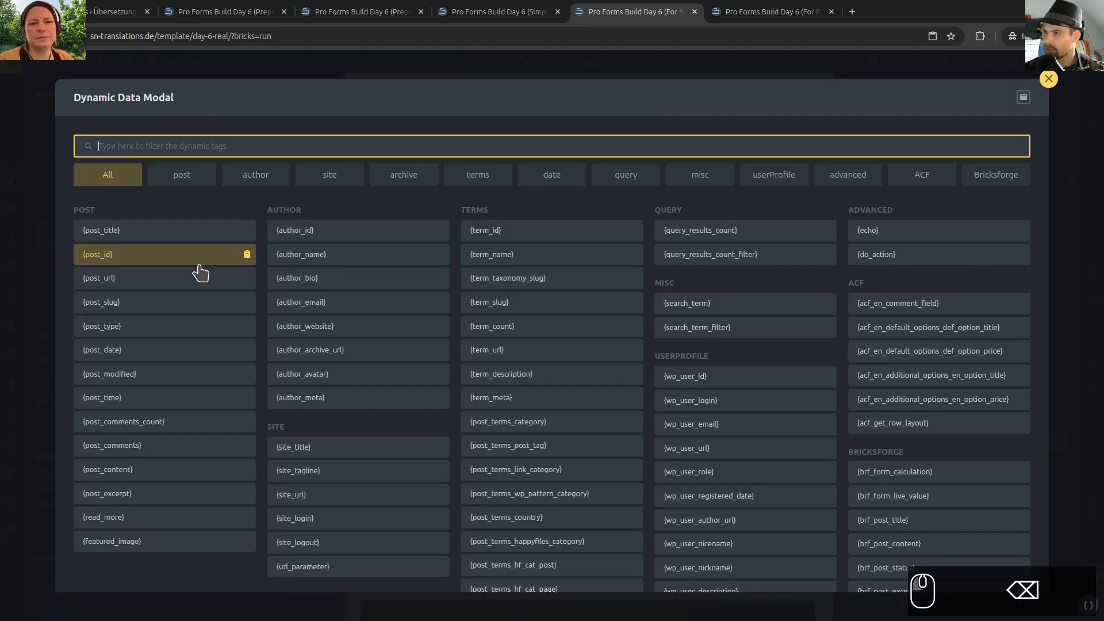
left_click(165, 240)
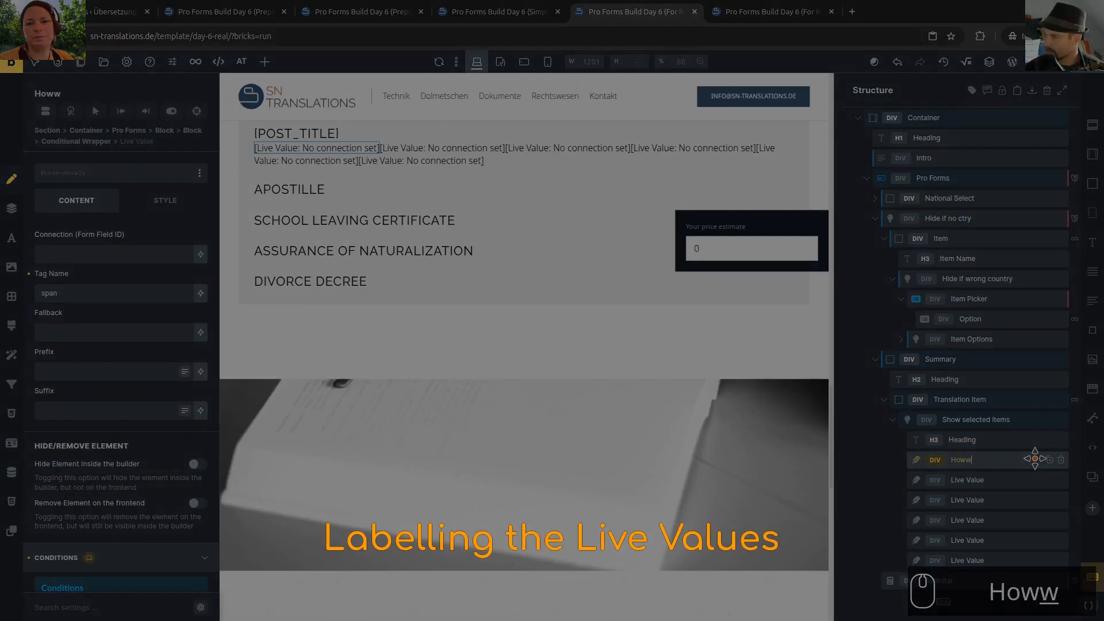
Rename five Live Value elements to How many, Item Type, Urgency, Spec Options and Sum, and remove the sixth
type("many")
key("Return")
type("Item Type")
key("Return")
double_click(966, 500)
type("Urgency")
key("Return")
double_click(966, 520)
type("Spec Options")
key("Return")
double_click(967, 540)
type("Sum")
key("Return")
left_click(962, 459)
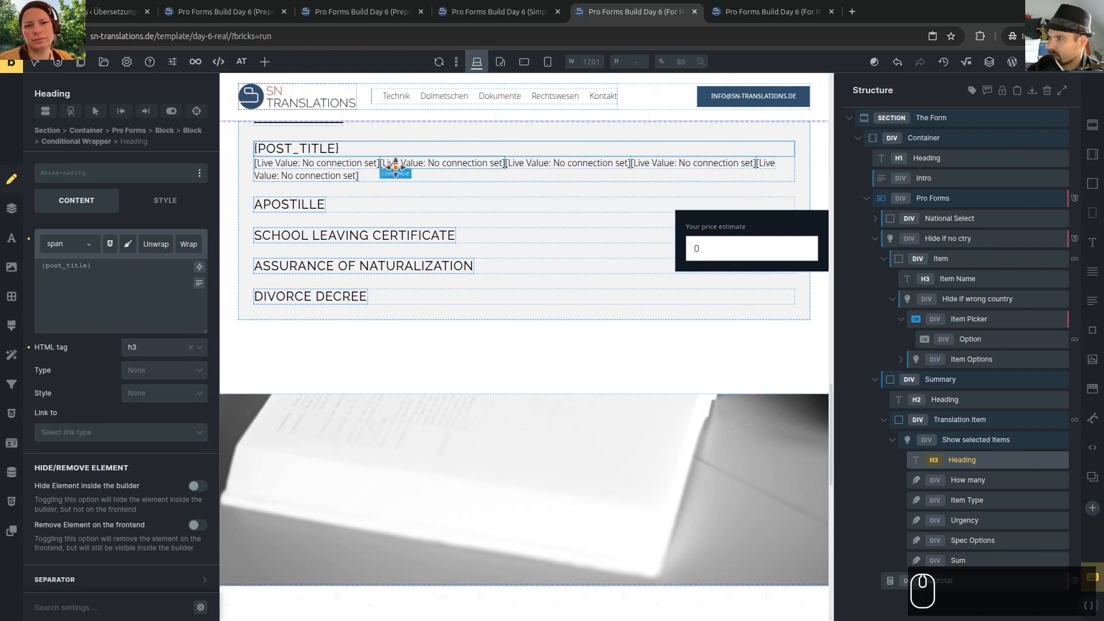
Connect the How many live value to the form field how-many_{post_slug} and give it the suffix x without a leading space
left_click(961, 479)
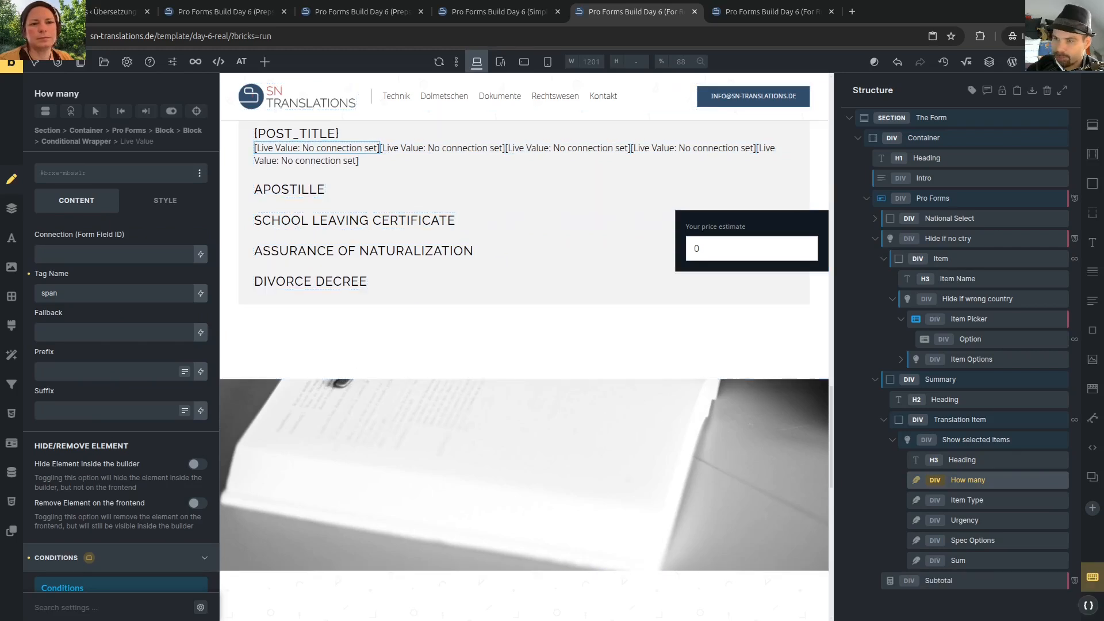
key("ctrl+c")
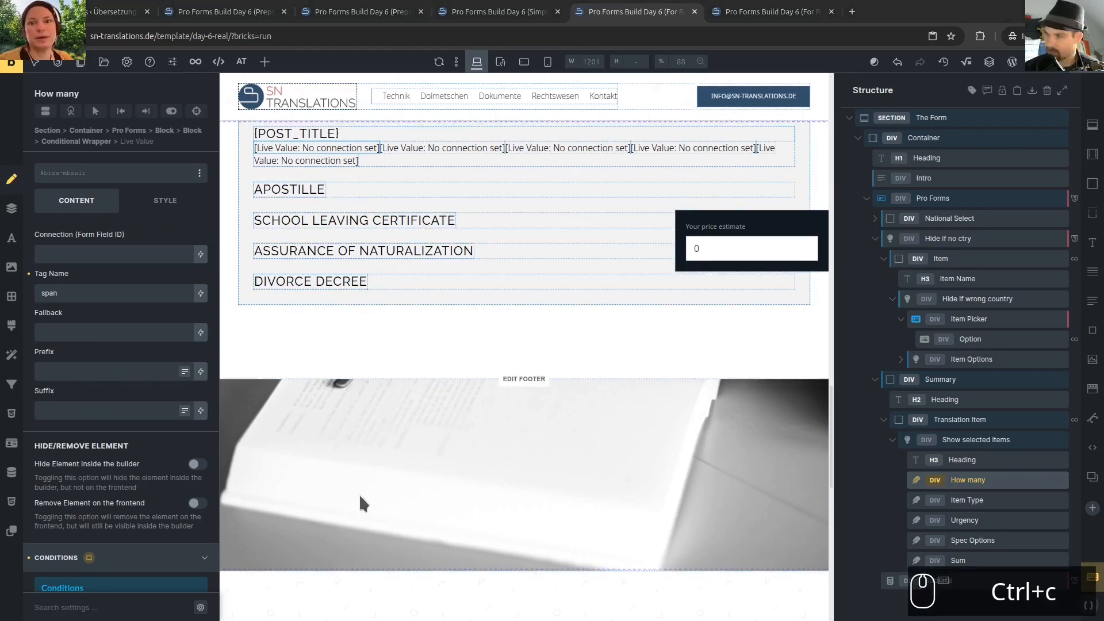
left_click(99, 254)
key("ctrl+v")
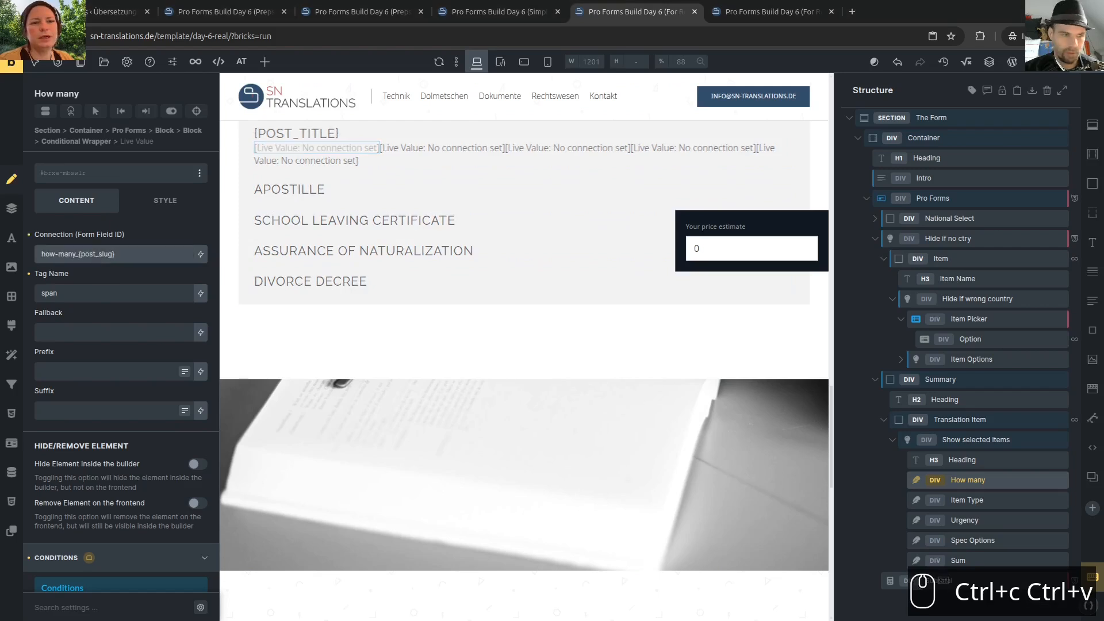
left_click(89, 408)
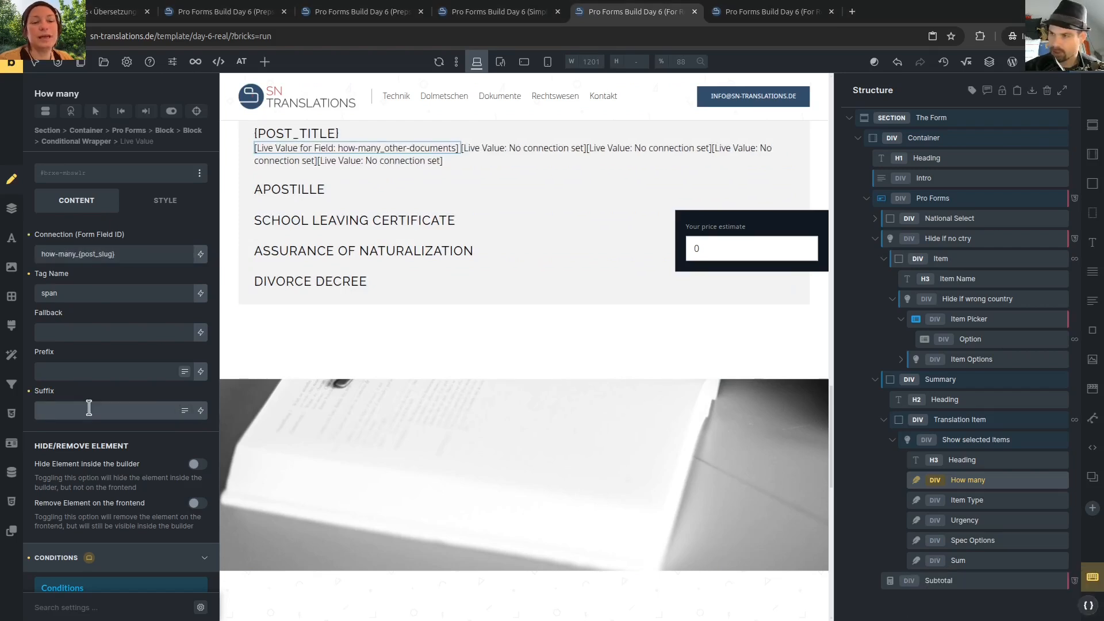
type("x")
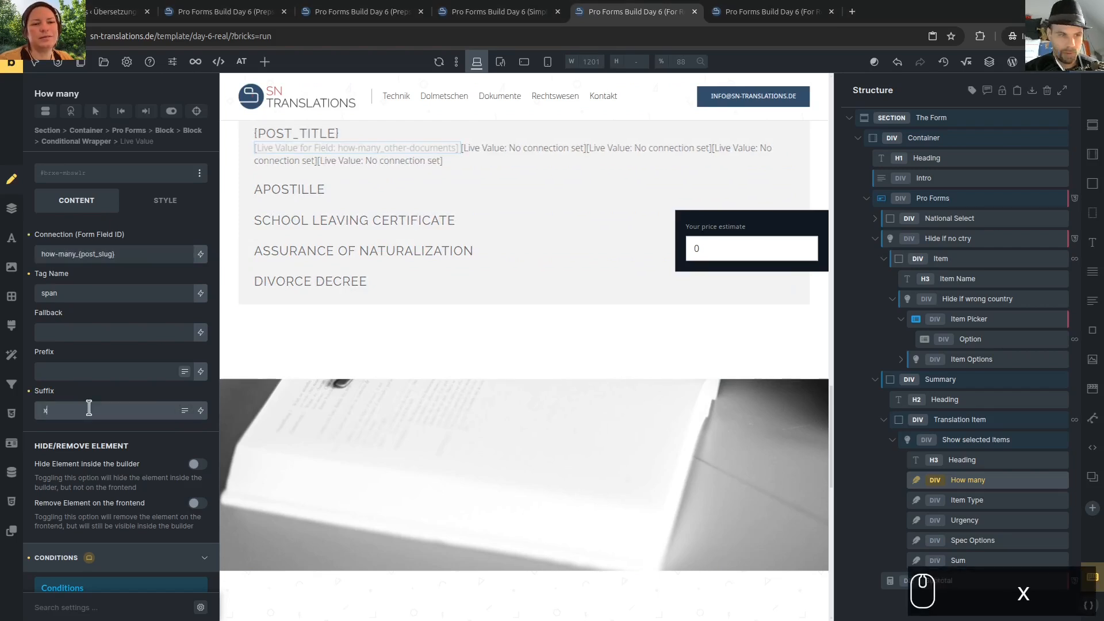
key("Home")
key("Delete")
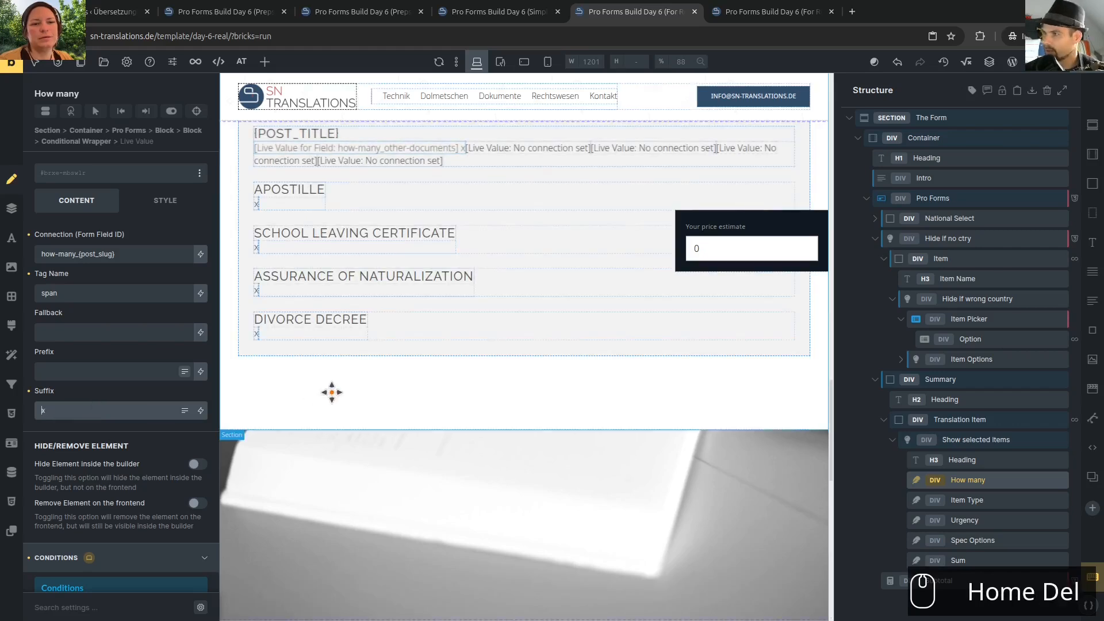
Connect Item Type to def-options_{post_slug}, Urgency to urgency_{post_slug}, Spec Options to spec-options_{post_slug} and Sum to item-total_{post_slug}
left_click(972, 501)
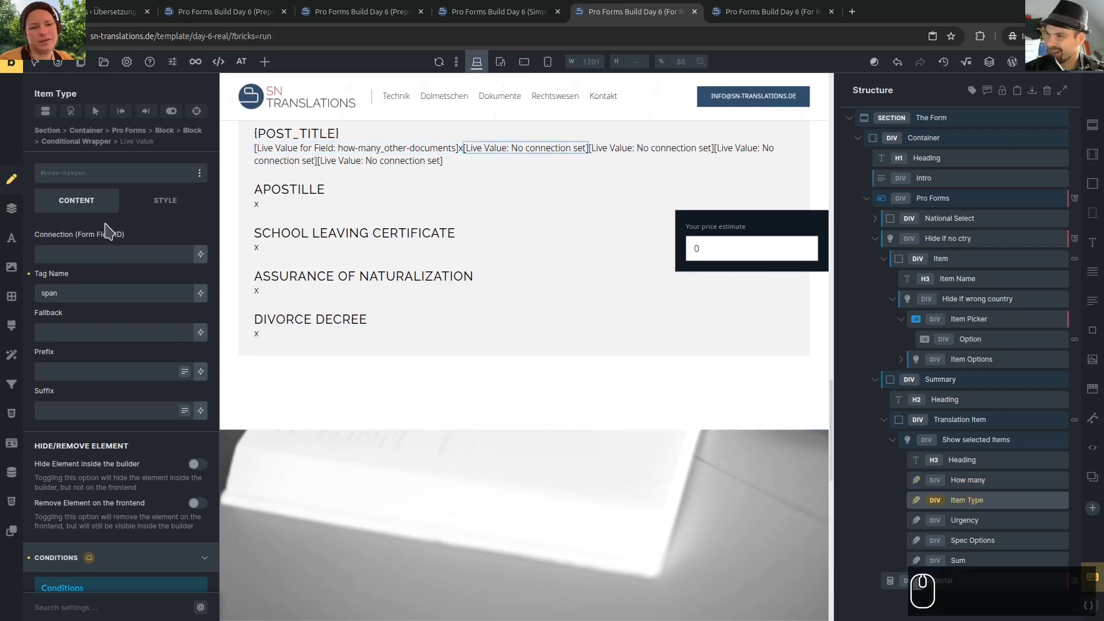
left_click(109, 254)
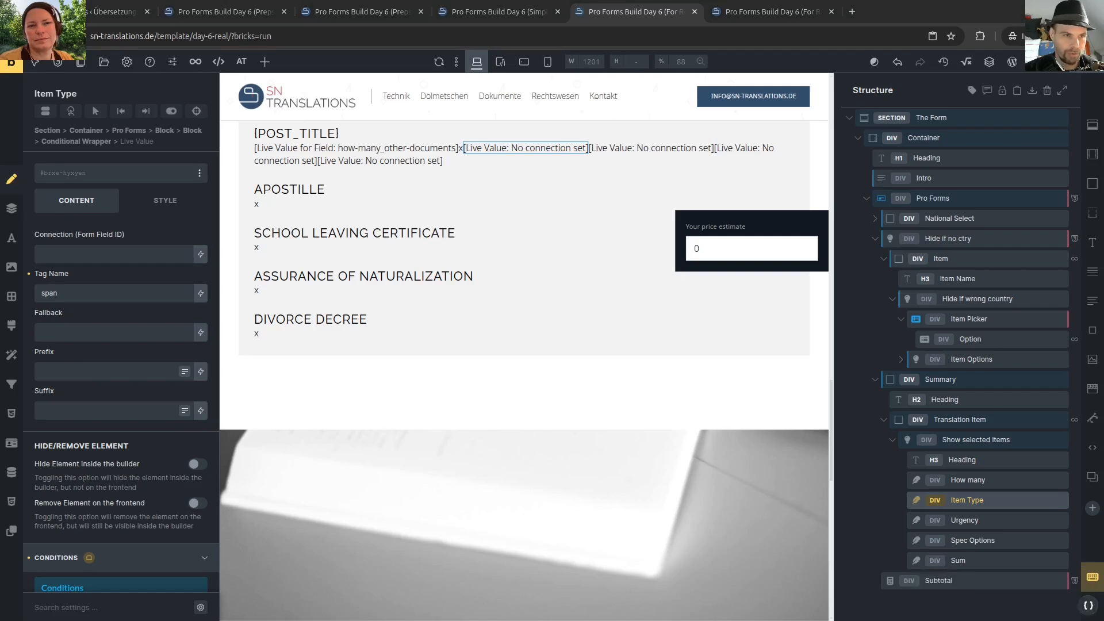
key("ctrl+c")
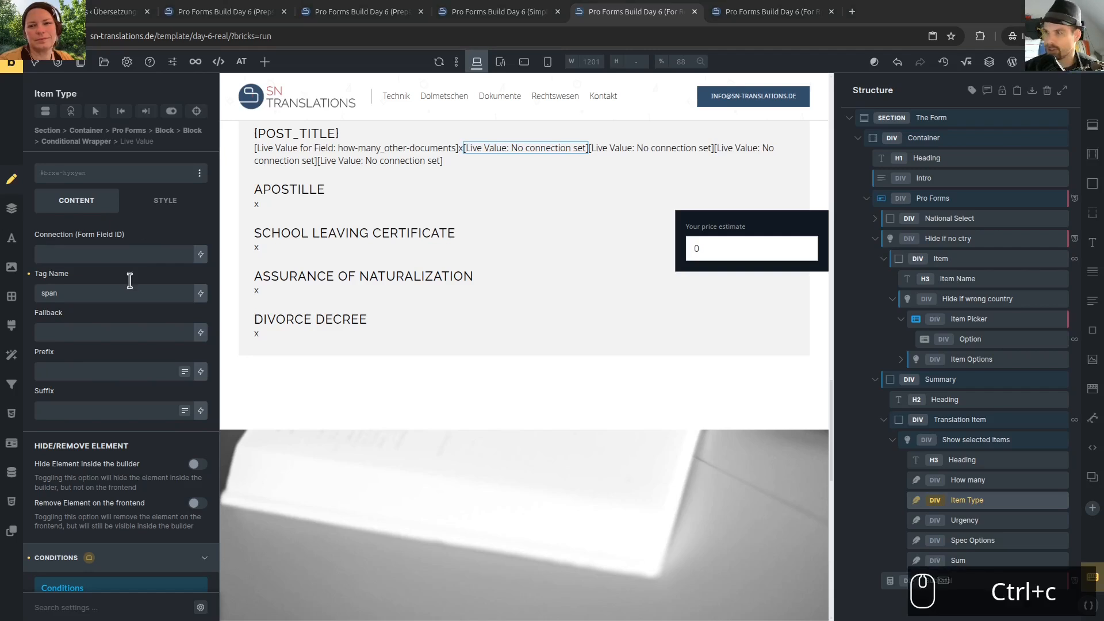
key("ctrl+v")
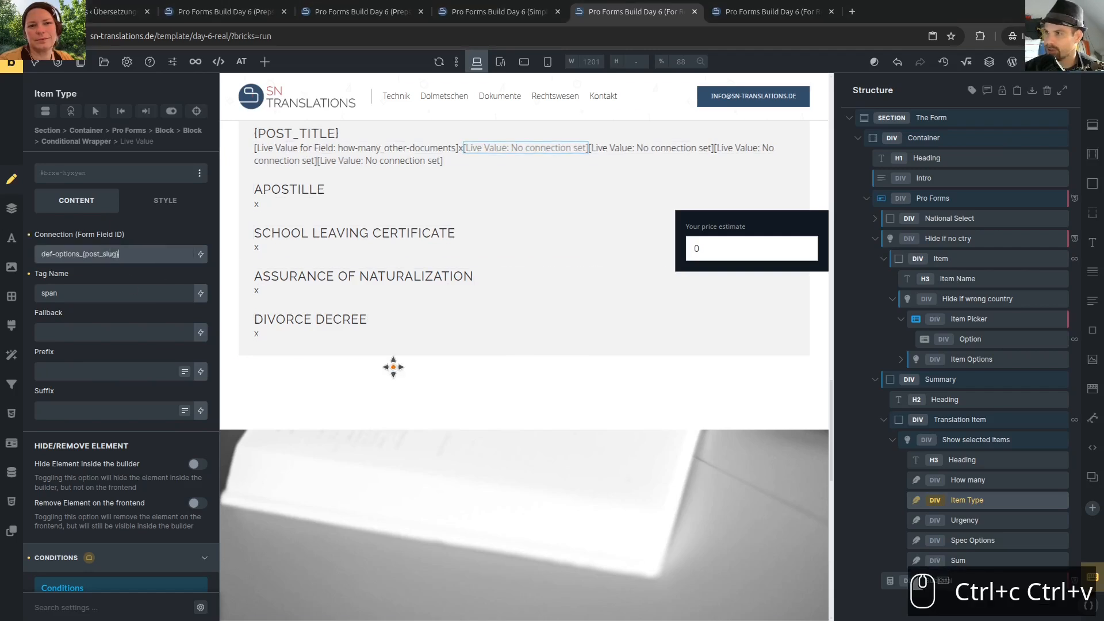
left_click(959, 518)
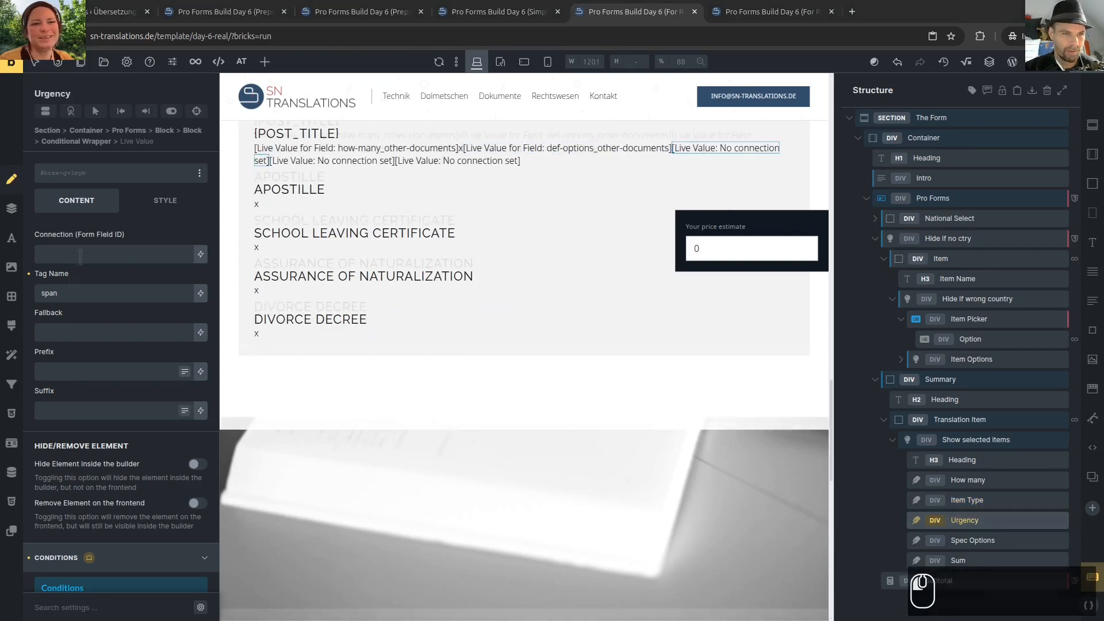
key("ctrl+v")
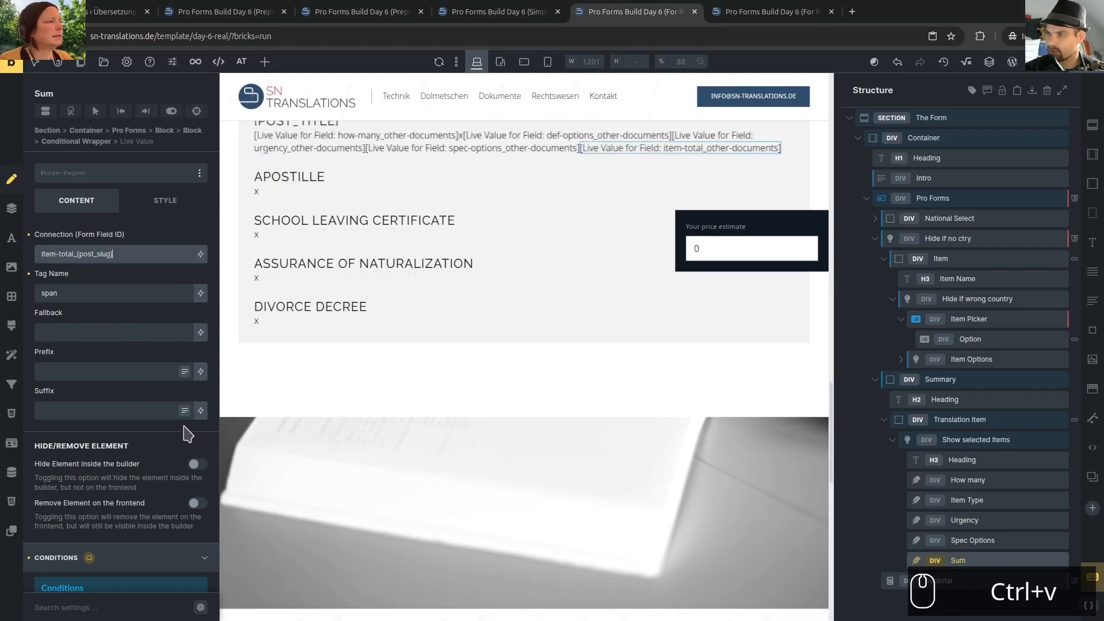
Switch to the form's frontend preview, choose Russia as country of issuance and pick Apostille requested for the Apostille item
left_click(768, 12)
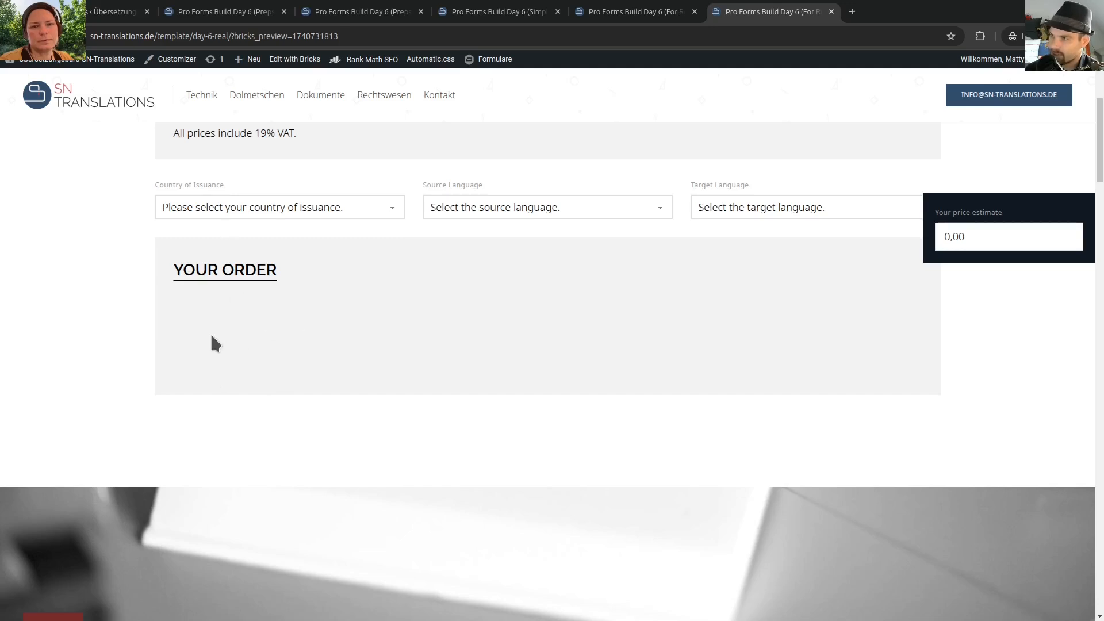
left_click(305, 220)
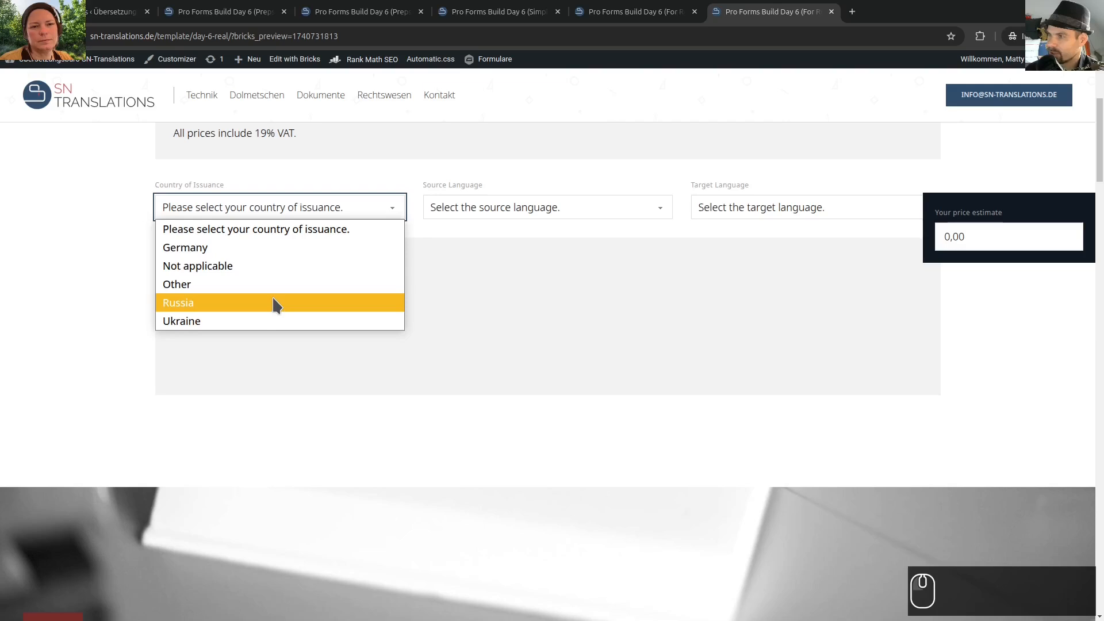
left_click(198, 303)
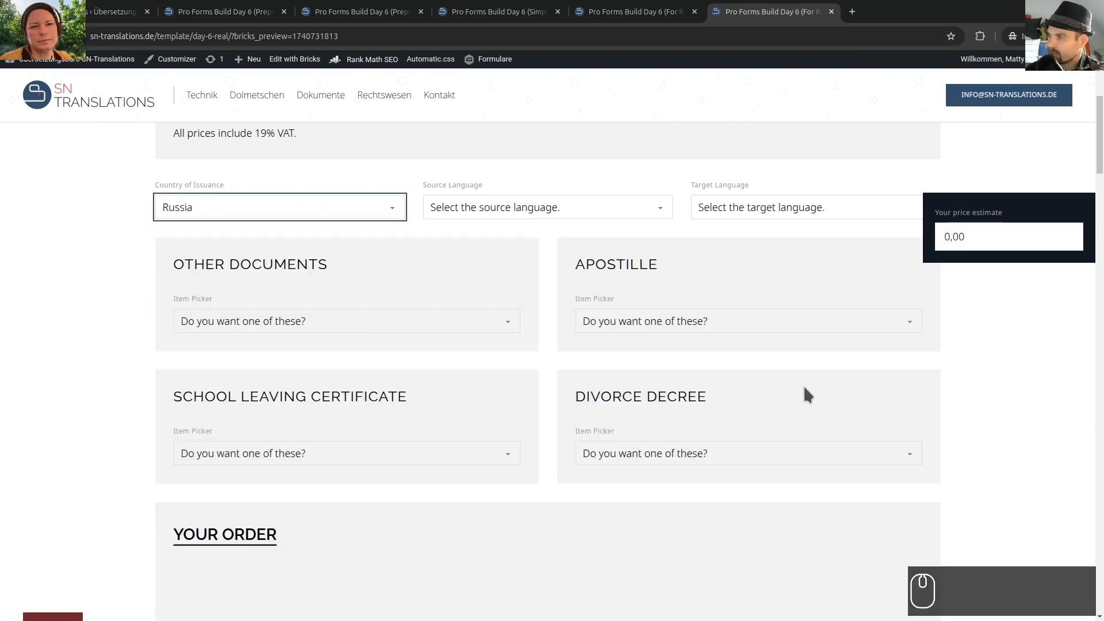
scroll(874, 361, "down", 2)
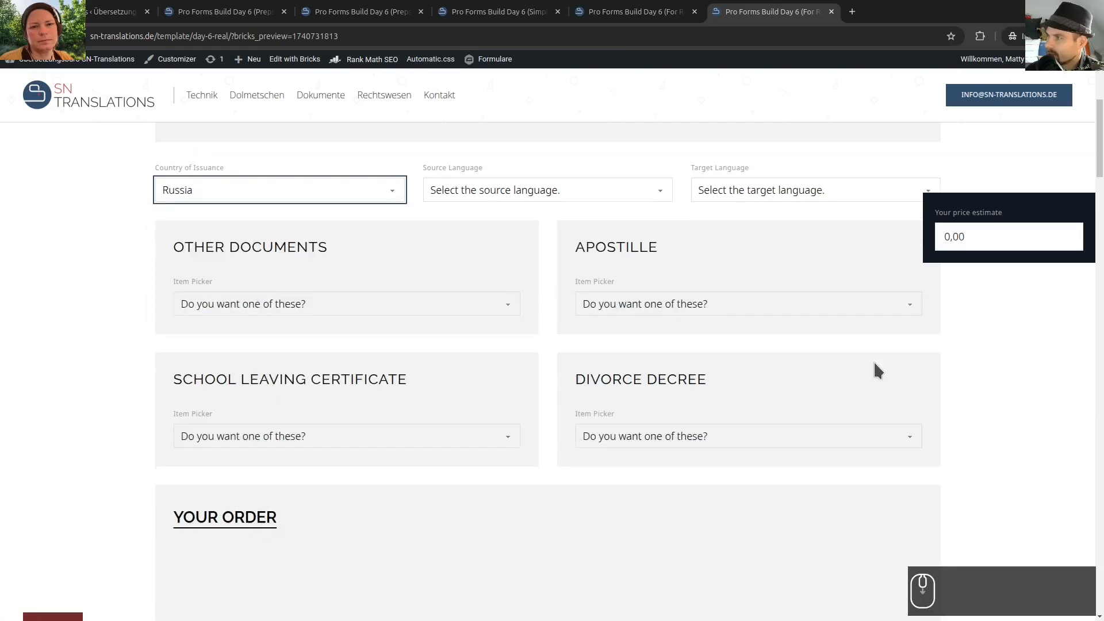
scroll(873, 360, "up", 2)
left_click(673, 325)
left_click(636, 364)
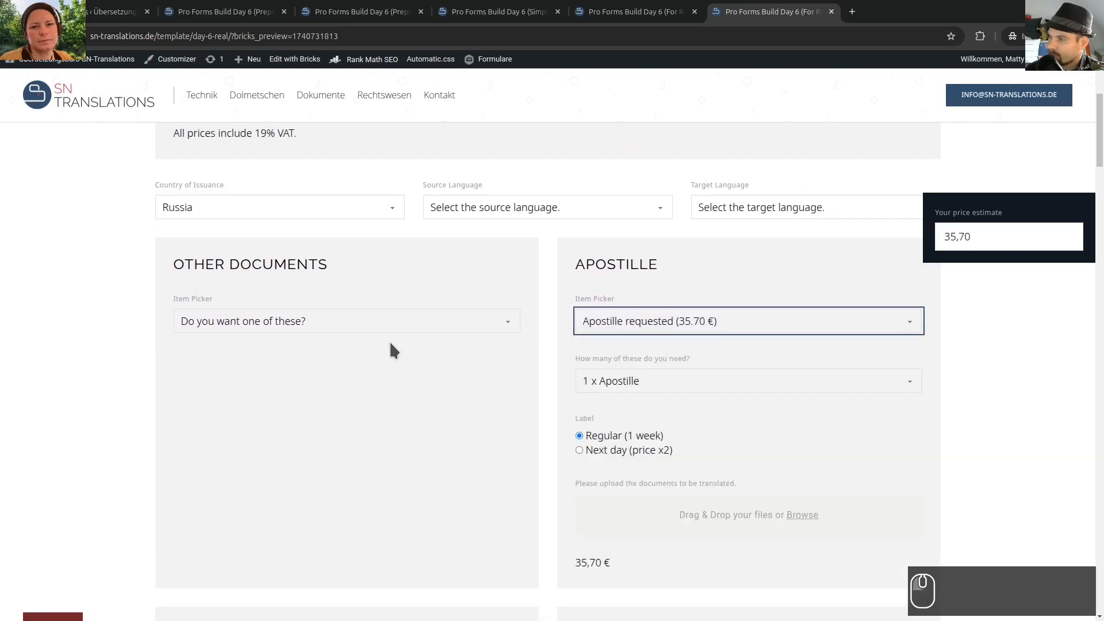
Check the Your Order summary, set the Apostille's urgency to Next day (price x2), and check the summary again
scroll(389, 341, "down", 12)
scroll(265, 402, "up", 4)
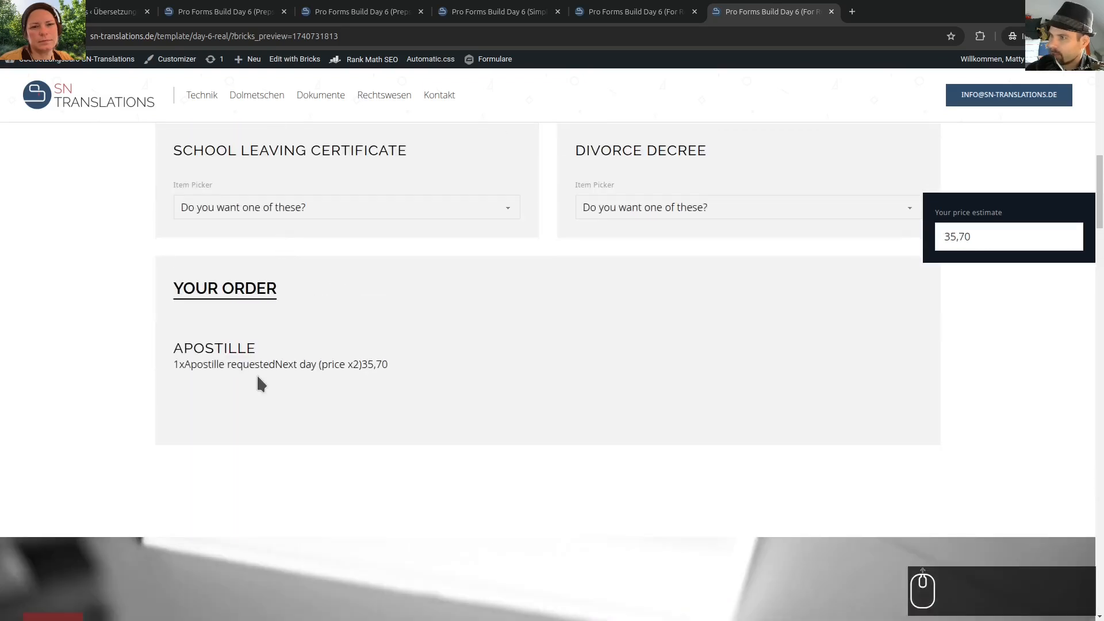
scroll(484, 311, "up", 5)
scroll(495, 321, "down", 2)
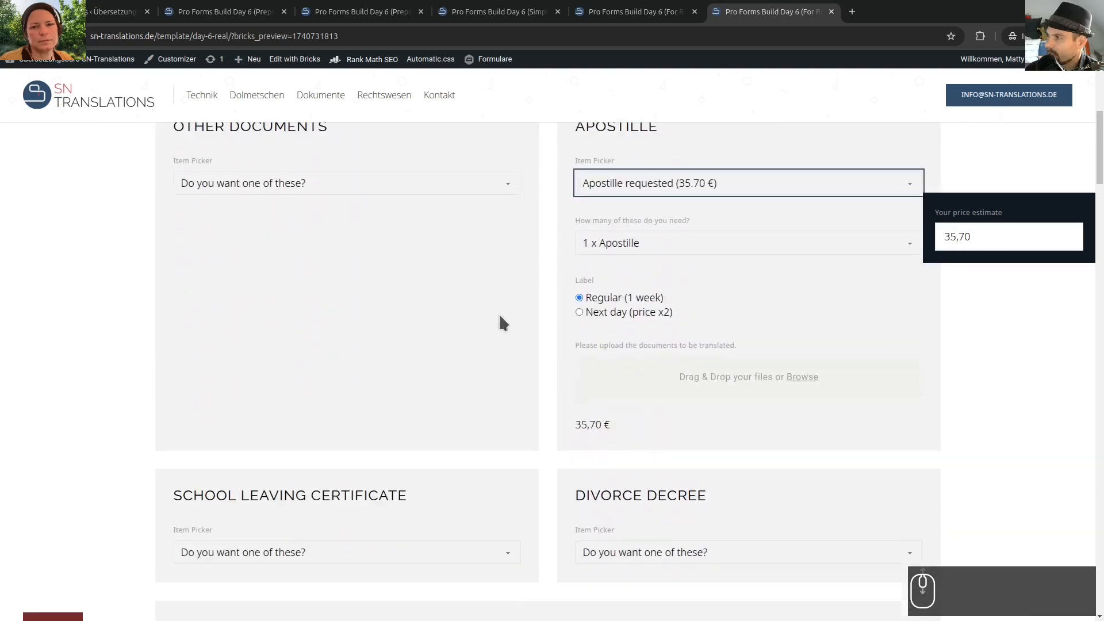
left_click(578, 312)
scroll(572, 403, "down", 3)
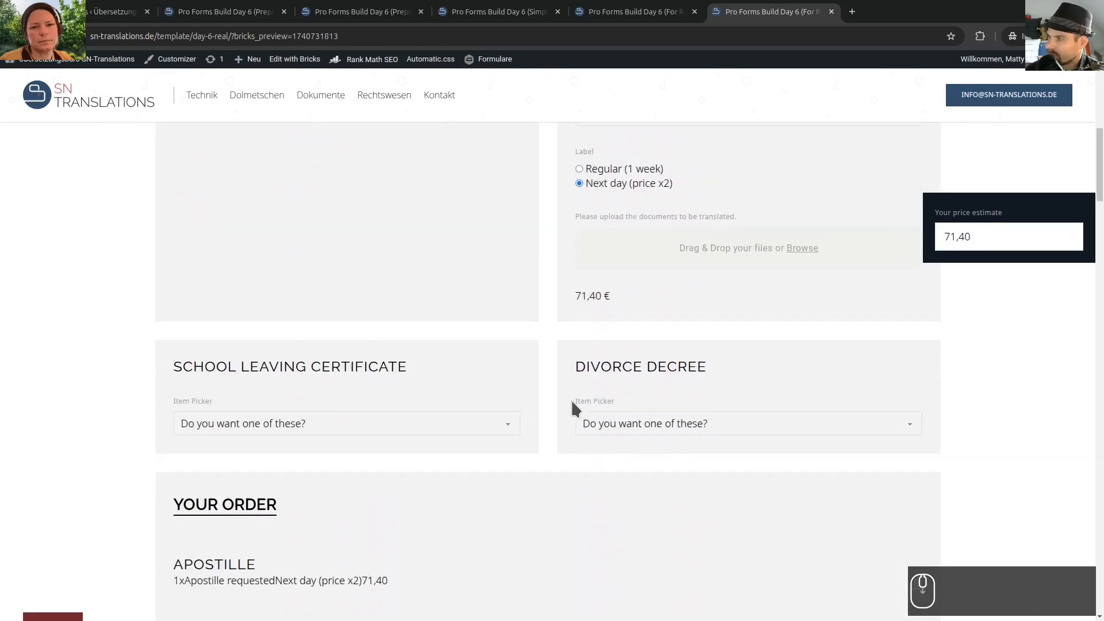
Pick Apostille included (50 €) for the Divorce Decree and set its quantity to 8
left_click(660, 347)
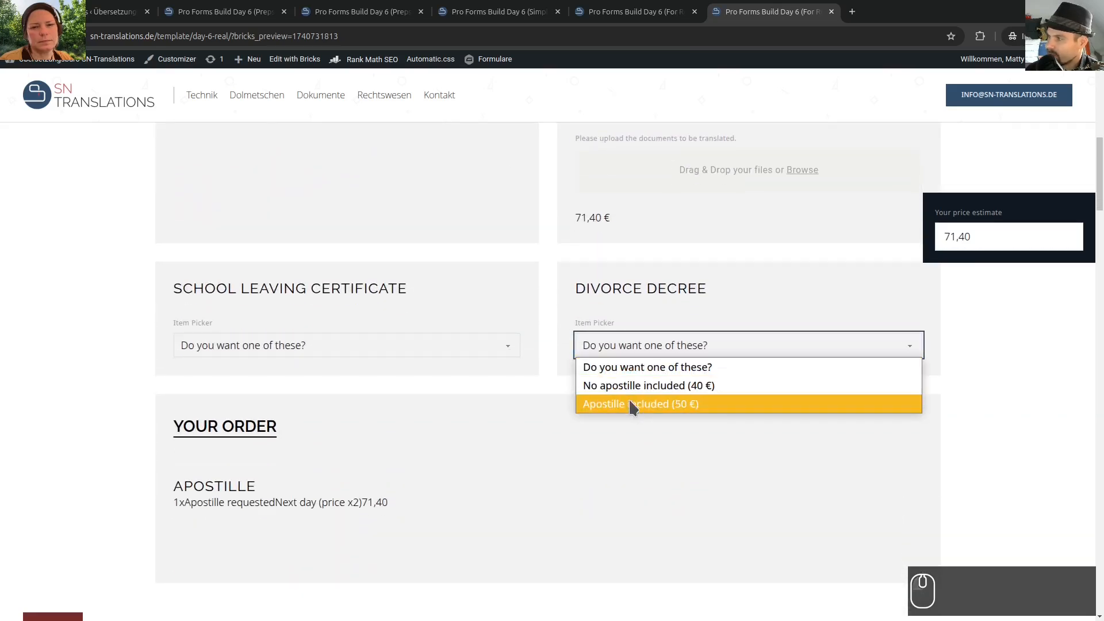
left_click(633, 406)
scroll(408, 365, "down", 2)
left_click(606, 269)
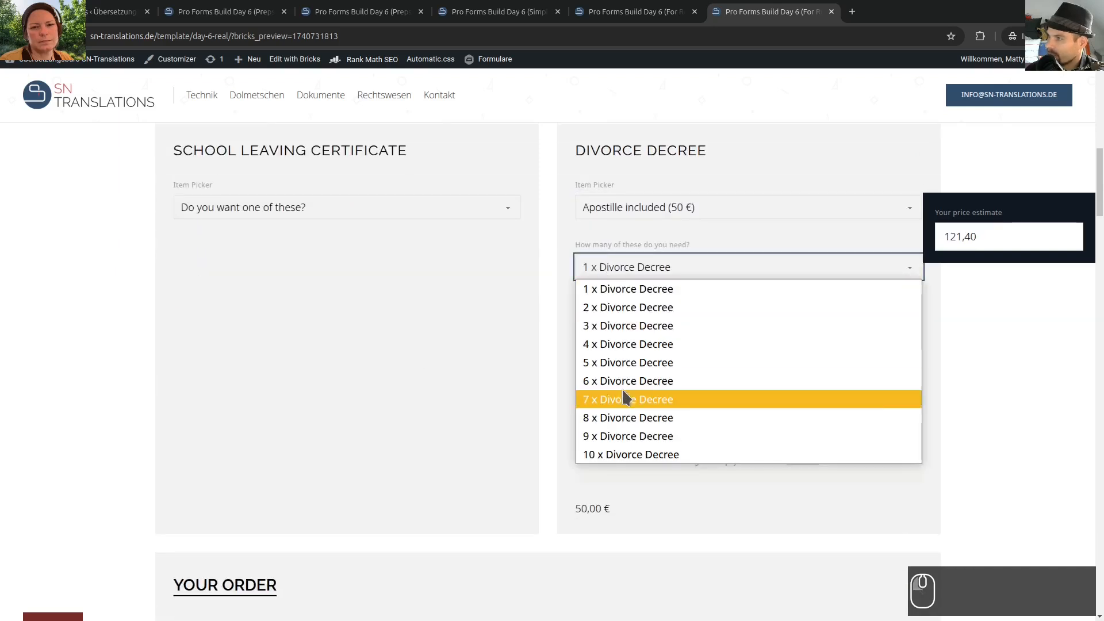
left_click(635, 419)
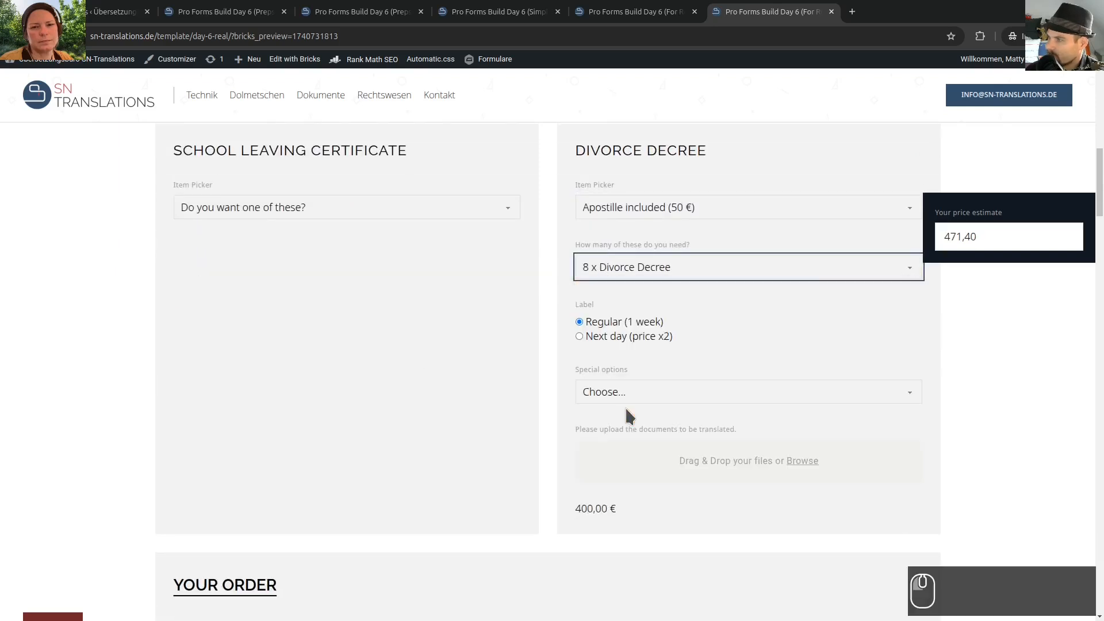
Set the Divorce Decree's urgency to Next day (price x2) and its special options to 3 pages (50 €)
left_click(580, 335)
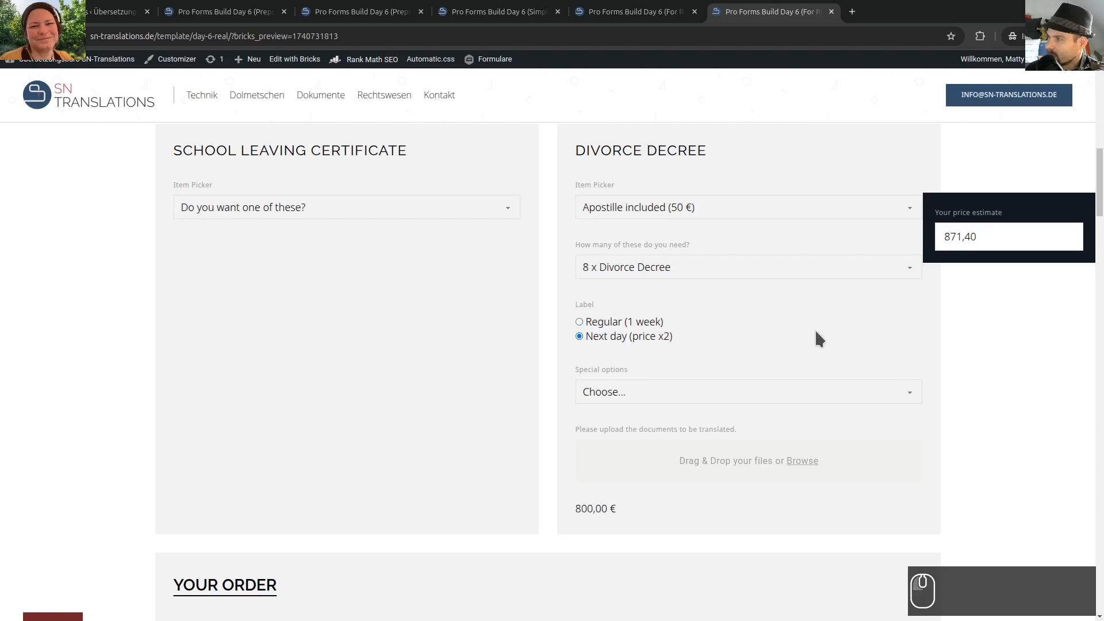
scroll(805, 345, "down", 1)
left_click(632, 325)
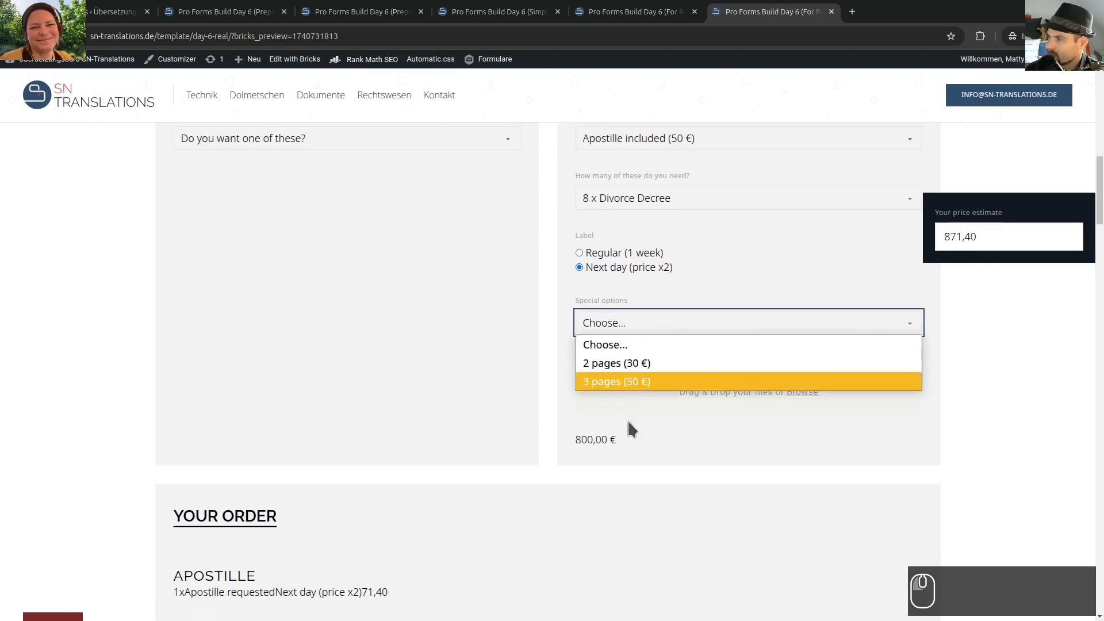
left_click(616, 382)
Review the Your Order summary entries for Apostille and Divorce Decree, highlighting the Apostille's detail line
scroll(417, 333, "down", 2)
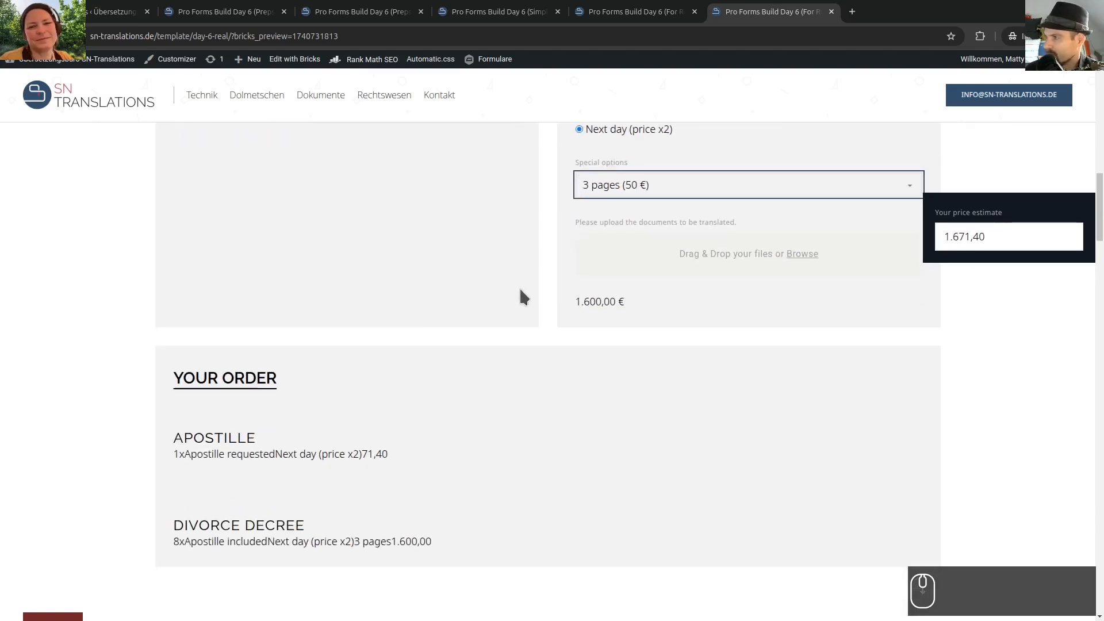
scroll(523, 296, "down", 5)
scroll(483, 299, "up", 4)
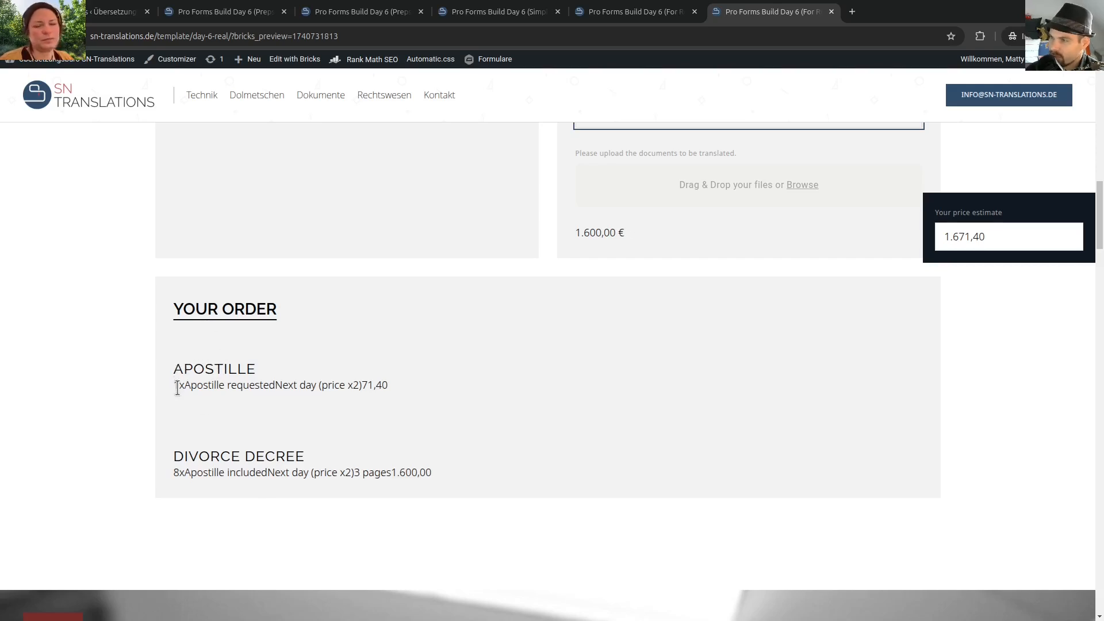
left_click_drag(394, 385, 145, 387)
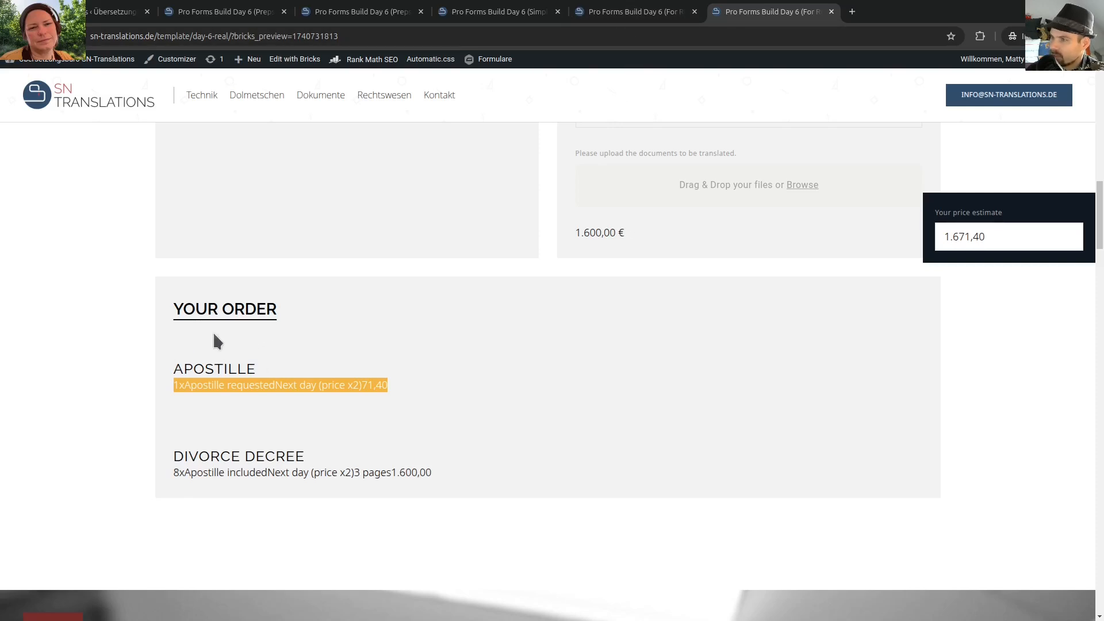
Switch to the builder, add the class hide-if-hidden to the Summary's Translation Item block, and save the template
left_click(642, 11)
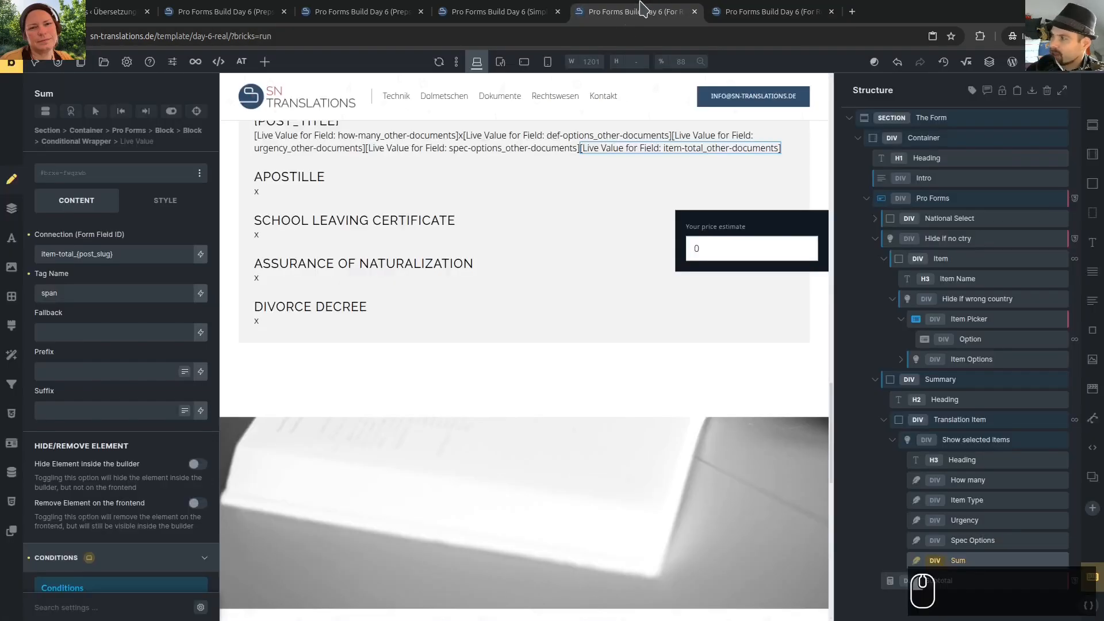
left_click(966, 420)
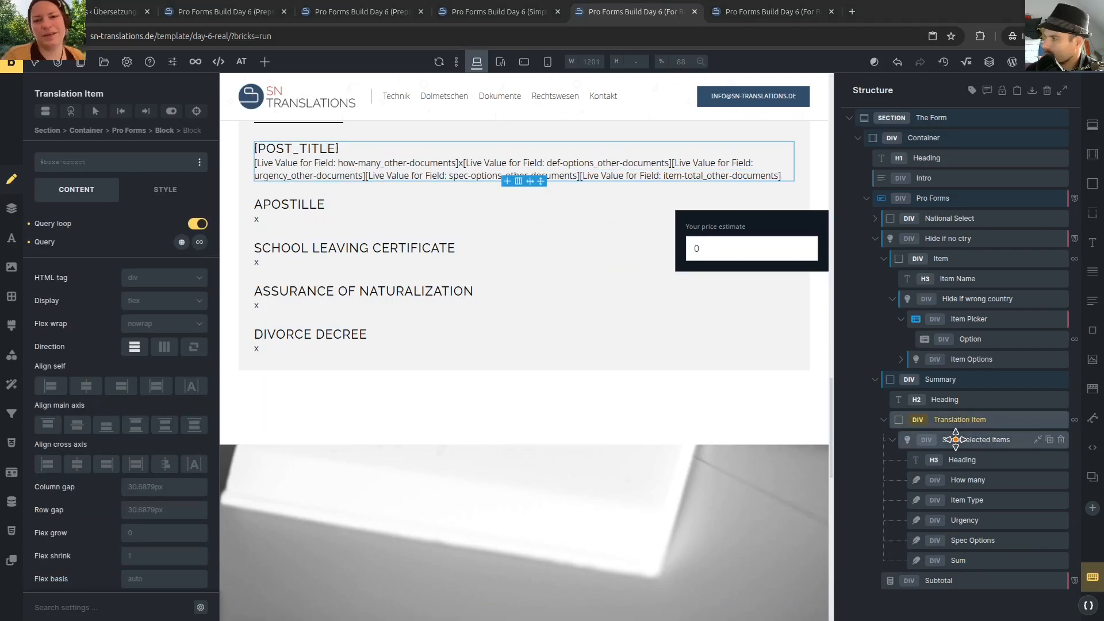
left_click(957, 442)
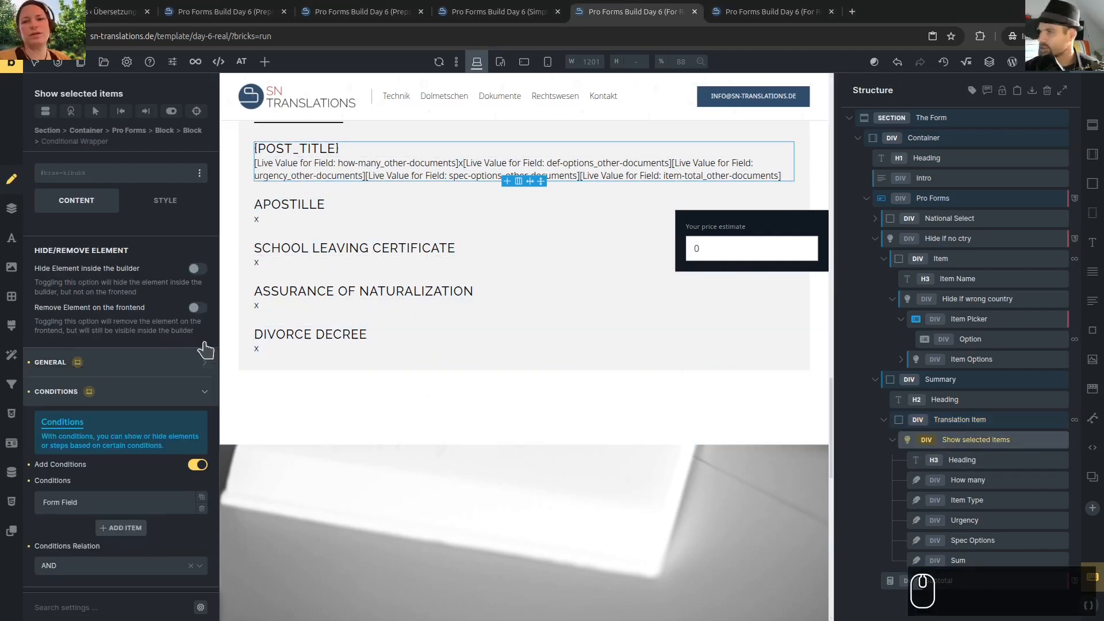
left_click(944, 421)
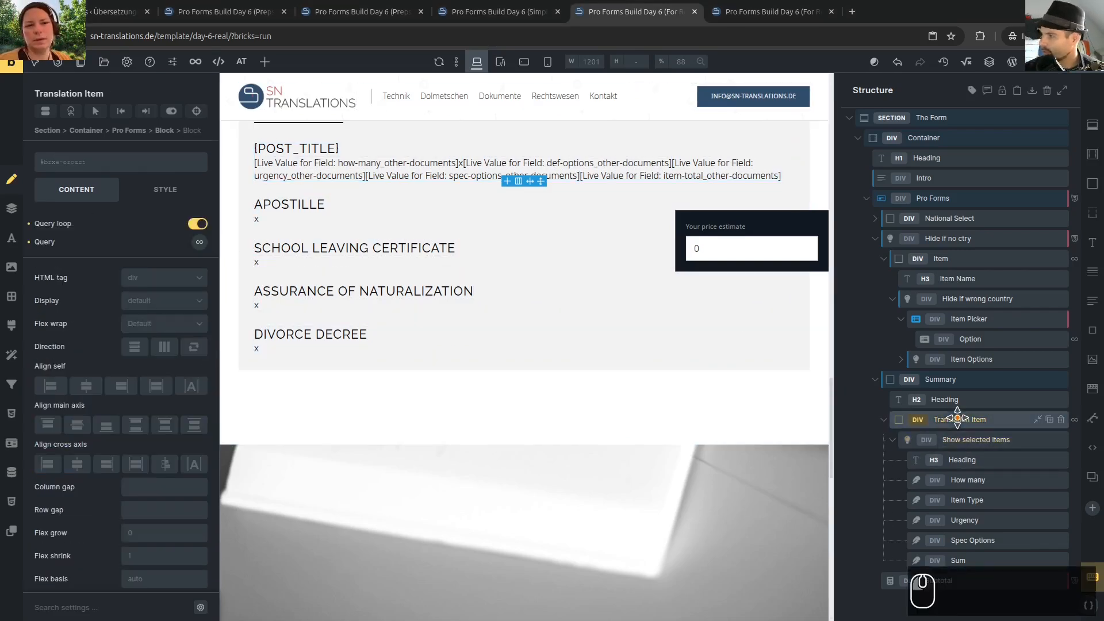
key("ctrl+shift+slash")
type("hide-if-")
key("Return")
key("Return")
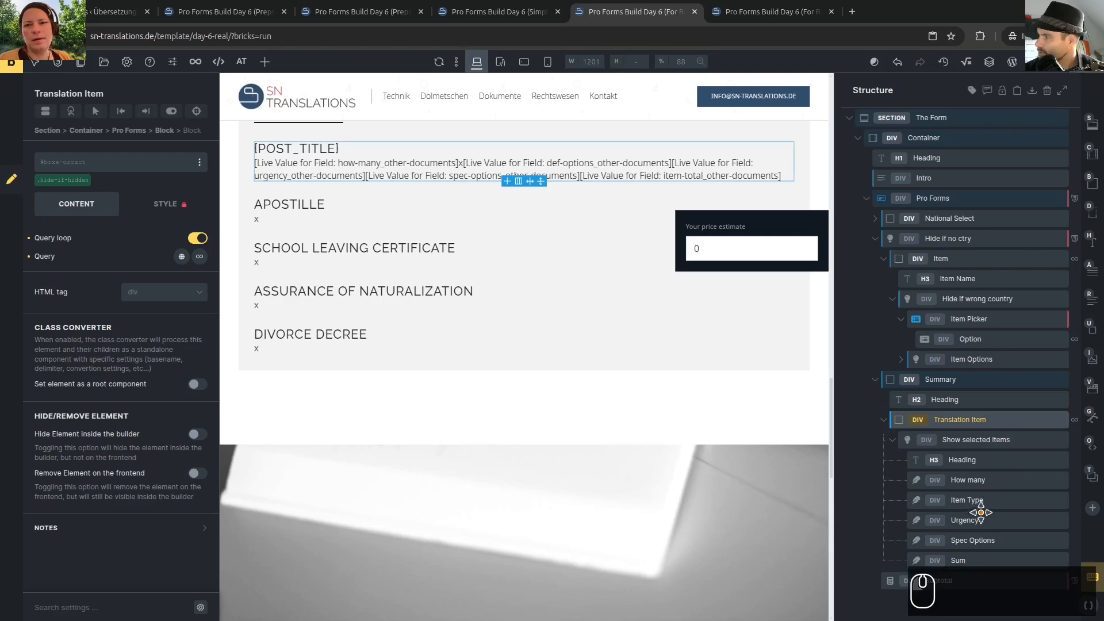
key("ctrl+s")
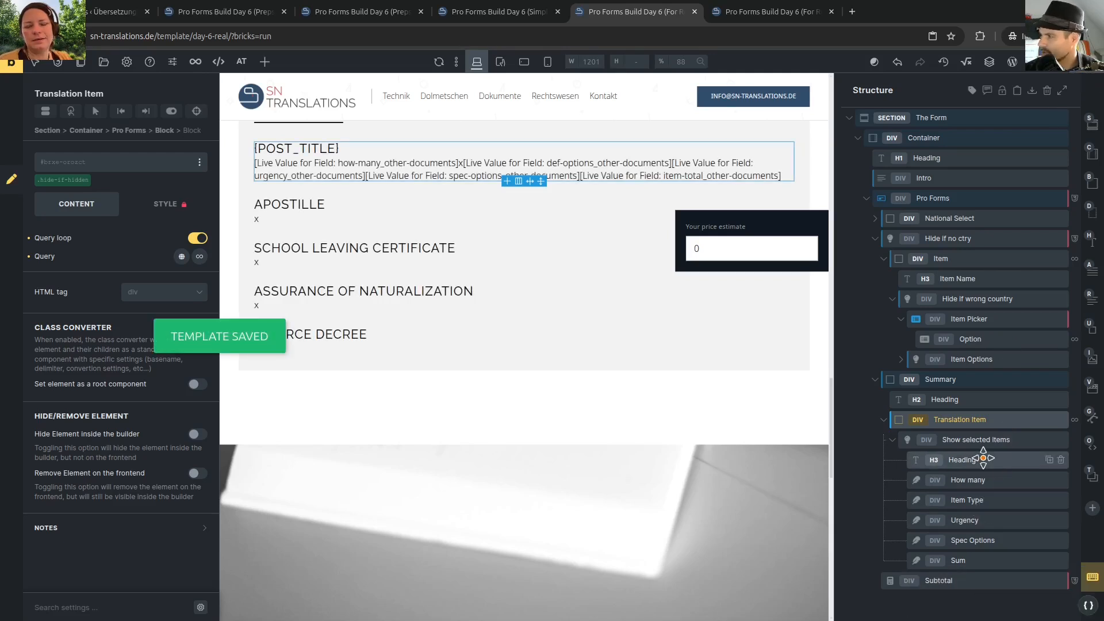
Add a trailing space to the How many live value's x suffix and give Item Type a comma suffix
left_click(972, 460)
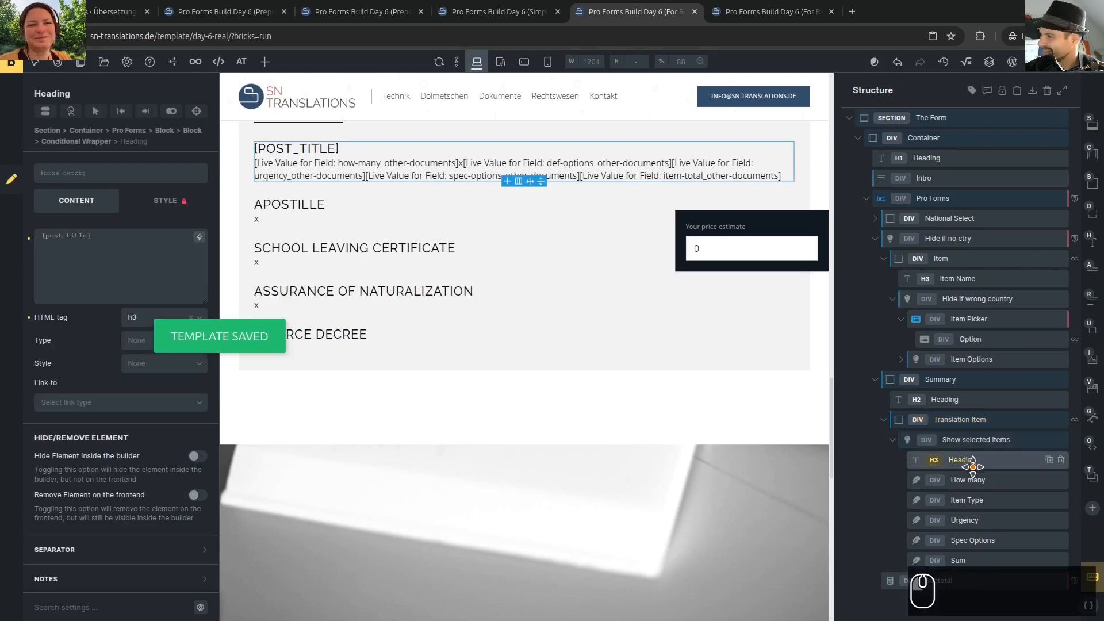
left_click(969, 480)
left_click(51, 410)
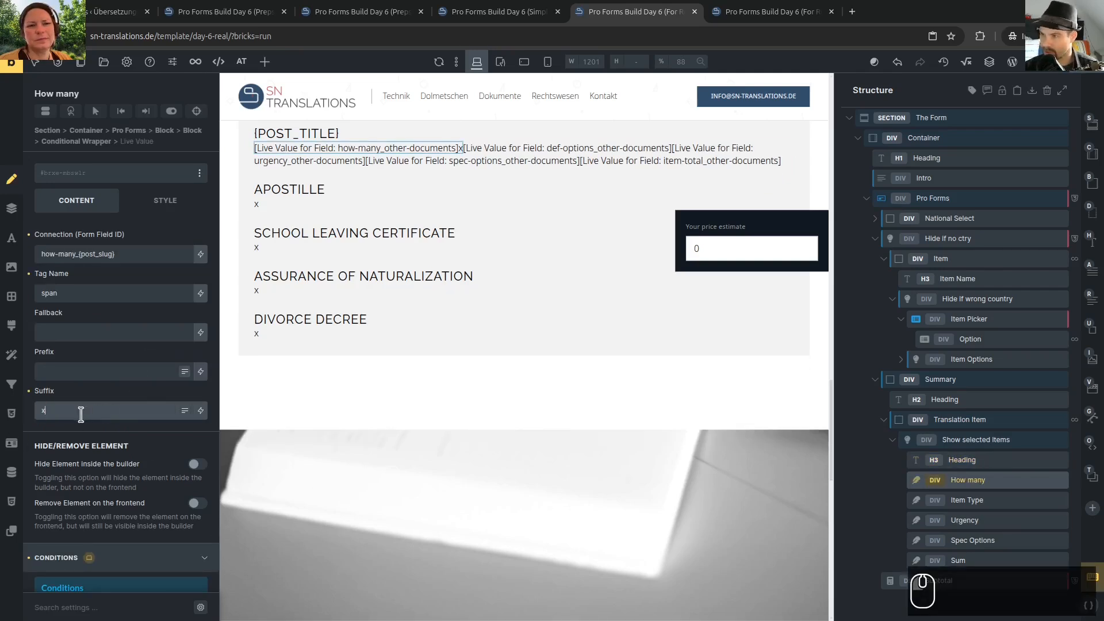
left_click(966, 500)
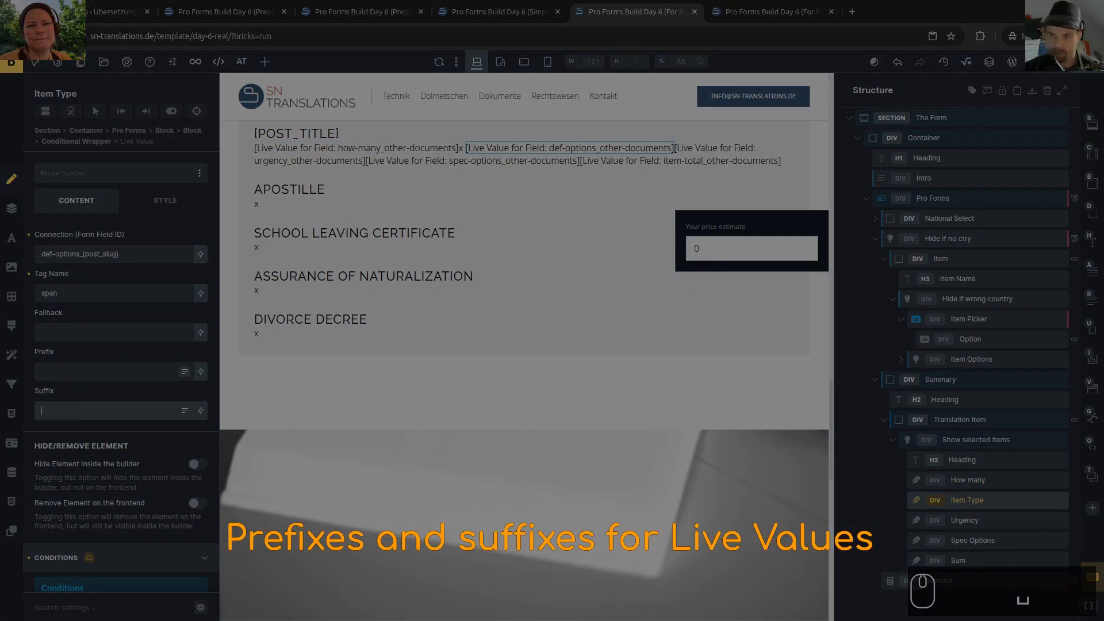
Give the Urgency live value the prefix ", Urgency:" and the suffix ". Special options:"
left_click(964, 520)
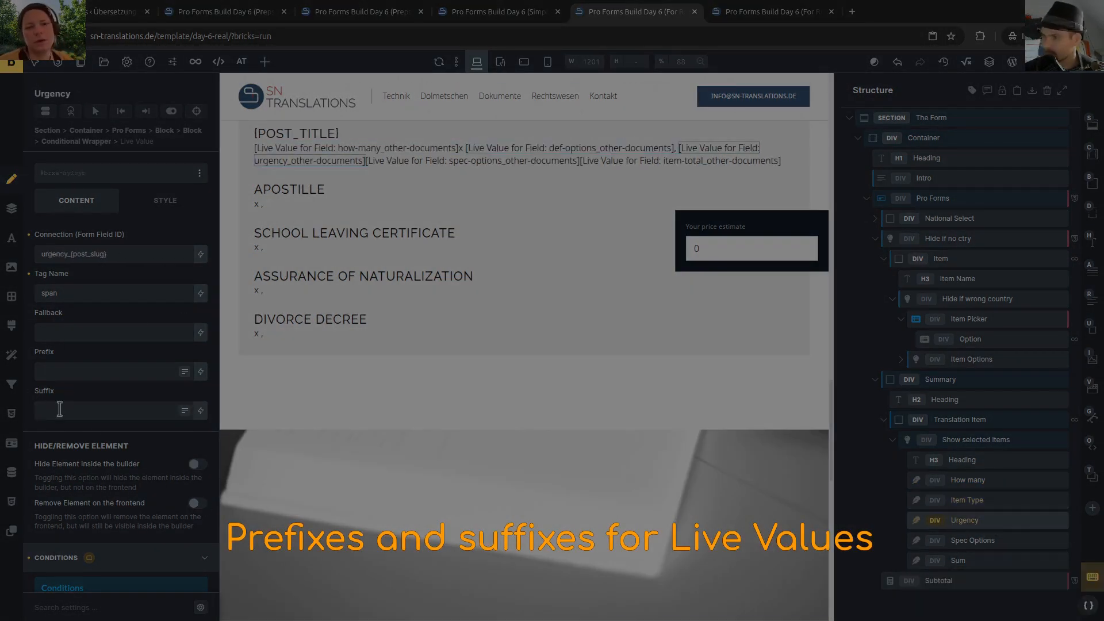
left_click(87, 370)
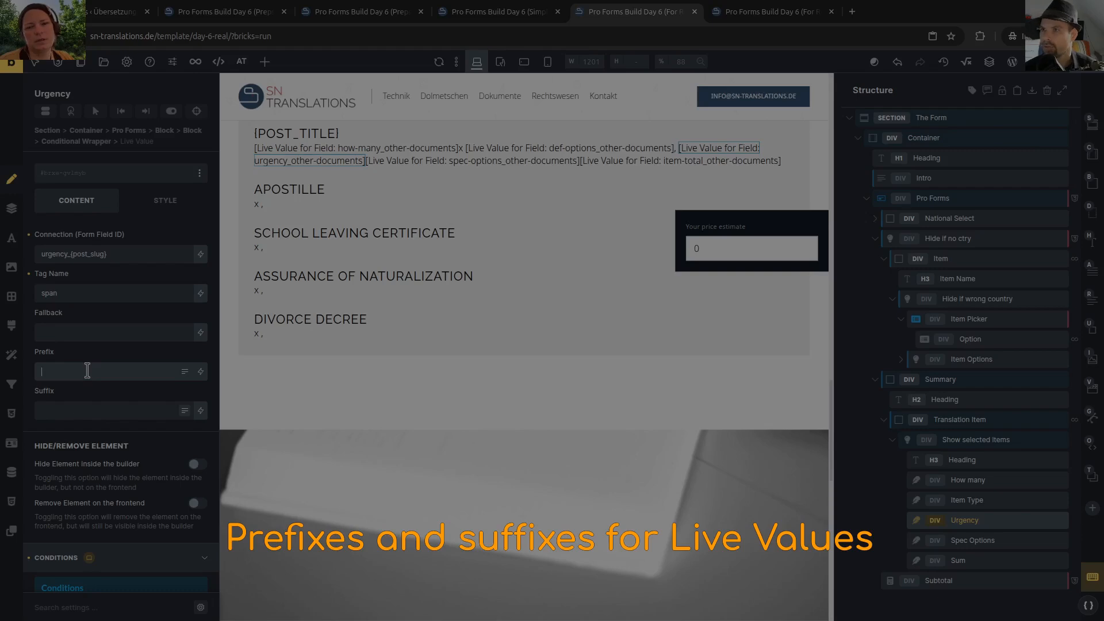
type(", Urgency")
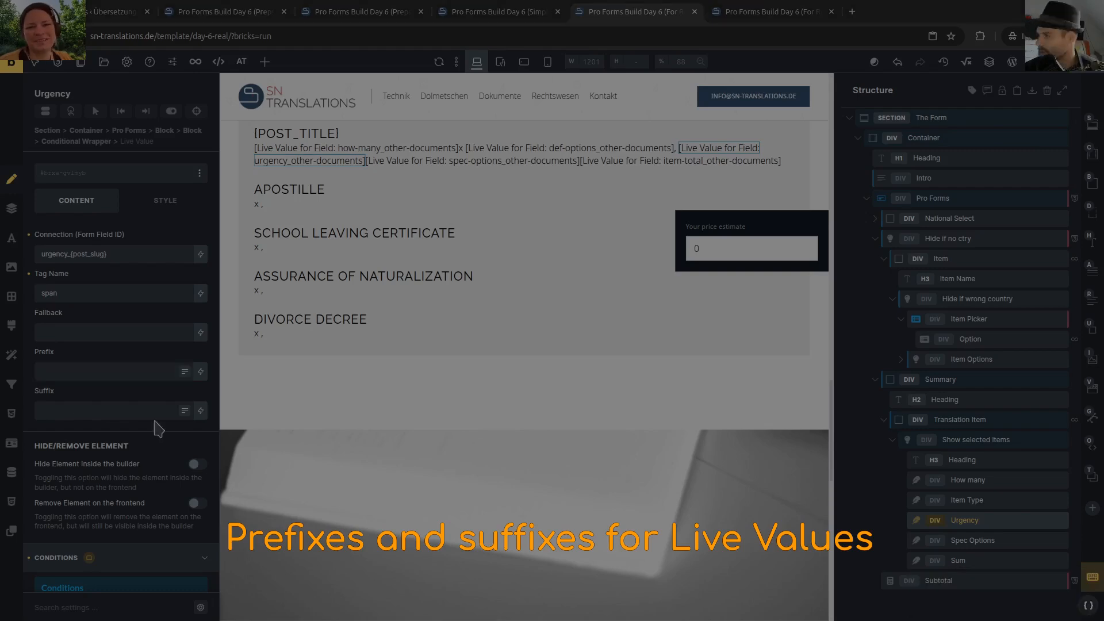
type(":")
left_click(92, 410)
type(". Special options:")
Set the Spec Options suffix to "." and move the ". Special options:" text from Urgency's suffix to Spec Options' prefix
left_click(972, 540)
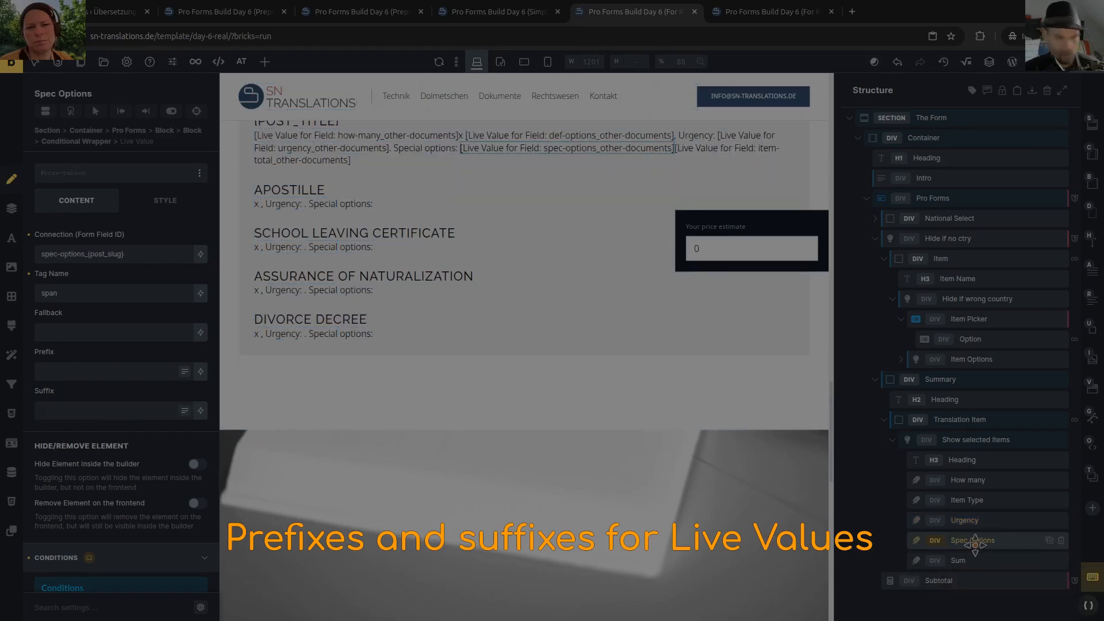
left_click(84, 409)
type(".")
left_click(973, 520)
triple_click(128, 409)
key("ctrl+x")
left_click(973, 540)
left_click(78, 371)
key("ctrl+v")
Set the Sum live value's prefix to "Total:"
left_click(966, 560)
left_click(78, 372)
type("Total:")
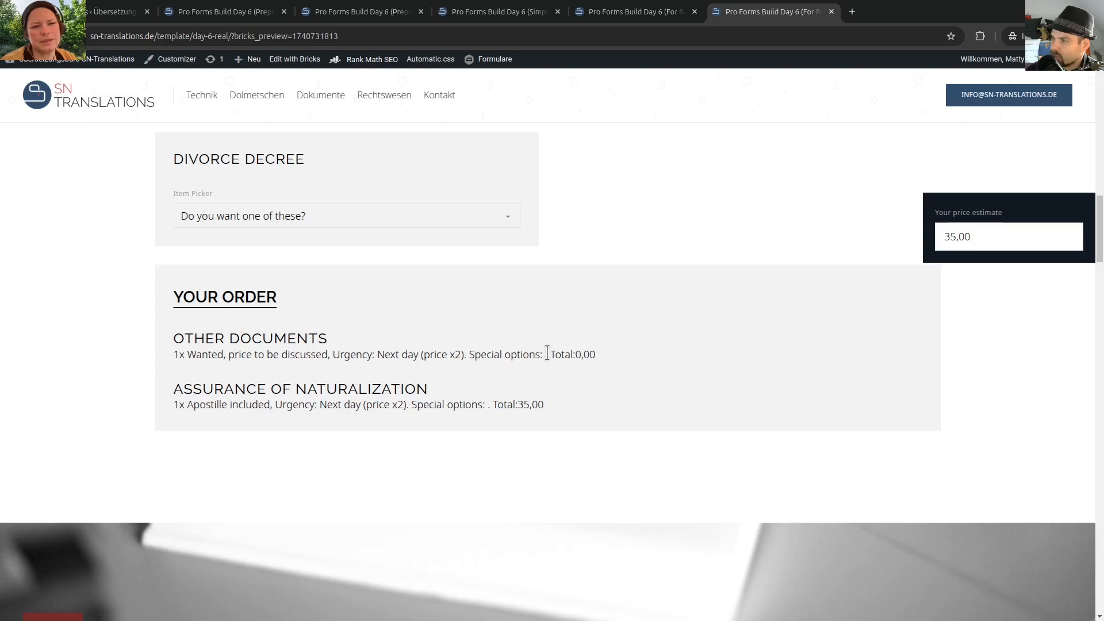
Highlight the Special options text of the Other Documents entry in the frontend preview's order summary and return to the builder
left_click_drag(544, 355, 473, 355)
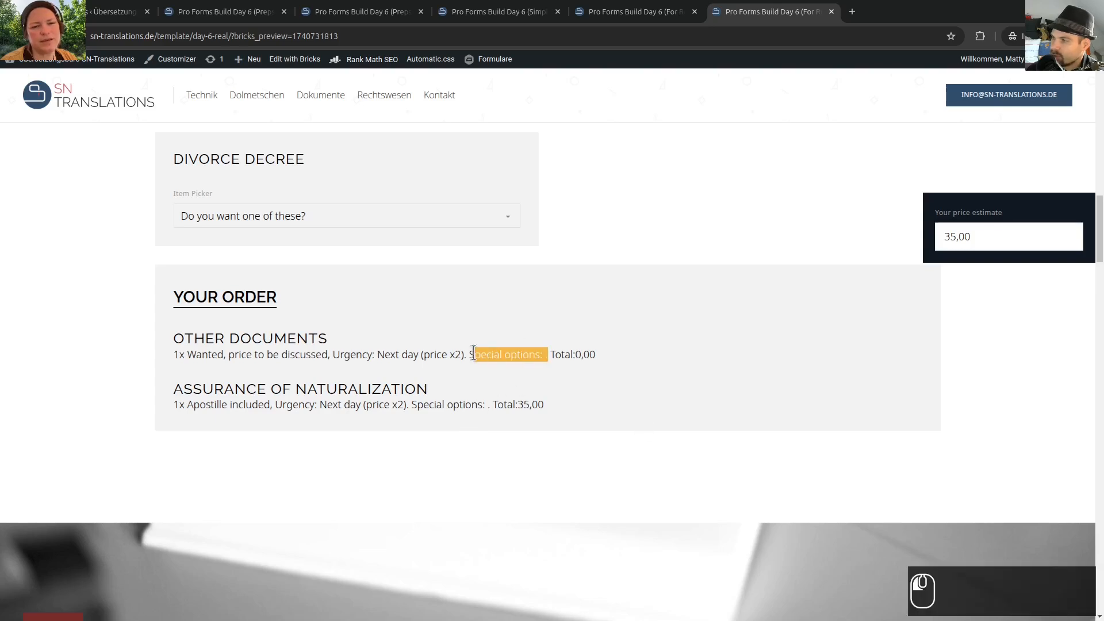
left_click(600, 11)
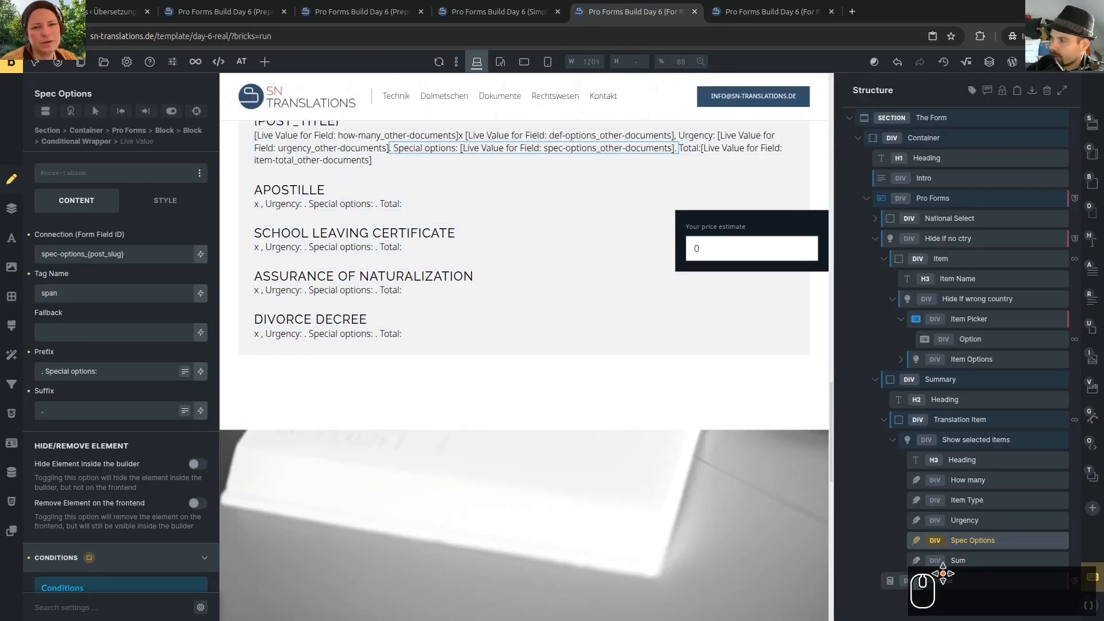
Add a Conditional Wrapper after Spec Options, nest Spec Options inside it, and rename the wrapper "If no spec opt"
right_click(973, 541)
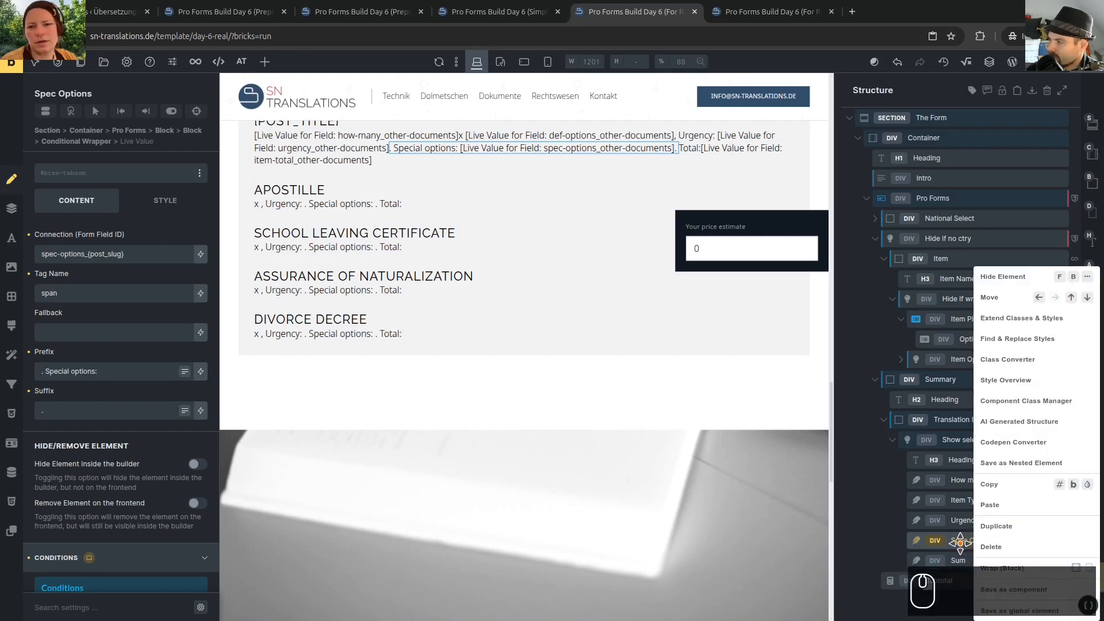
left_click(960, 543)
key("ctrl+f")
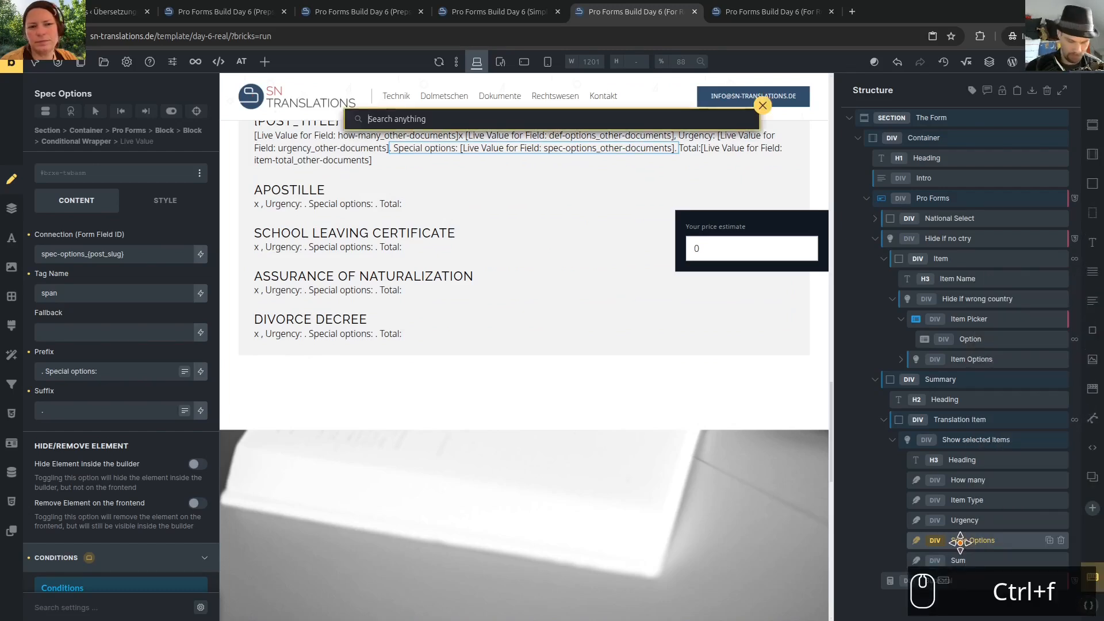
type("conditiona")
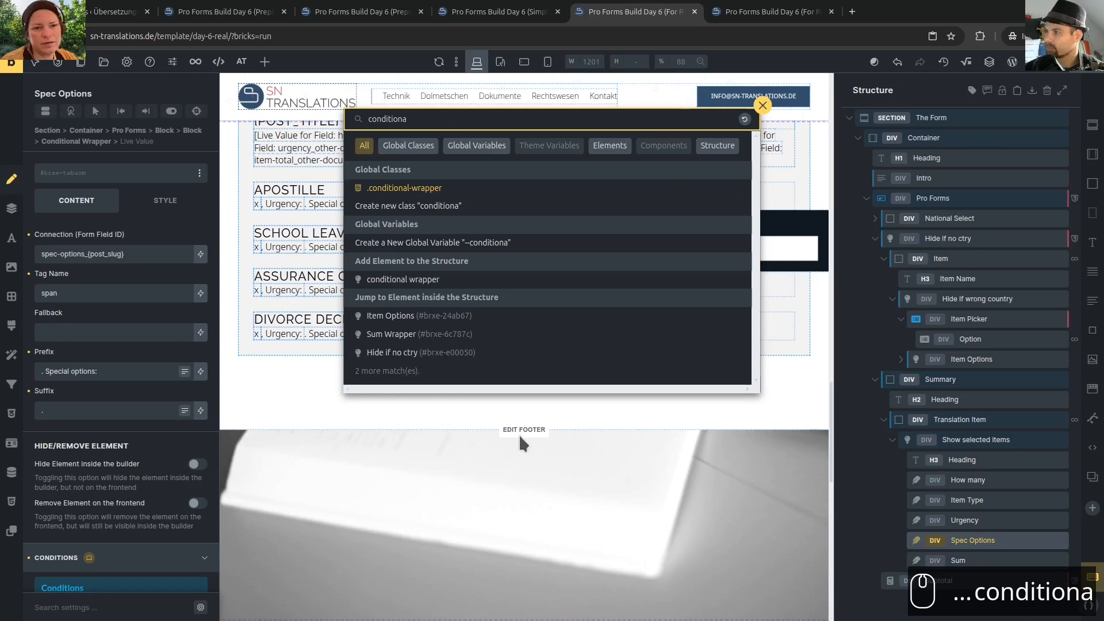
left_click(437, 279)
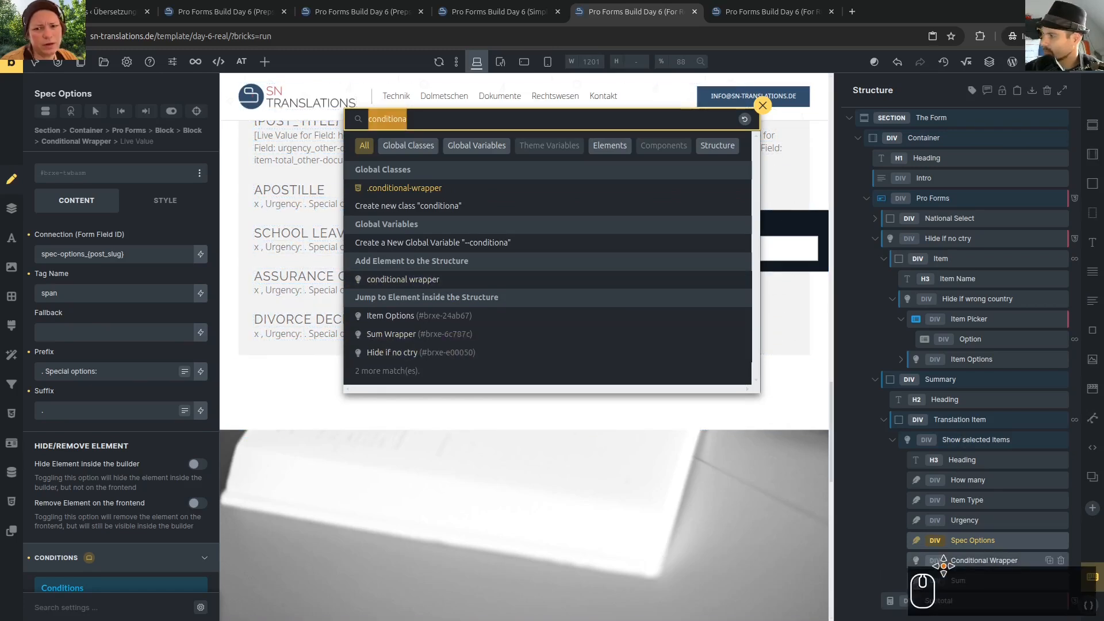
left_click_drag(940, 561, 978, 522)
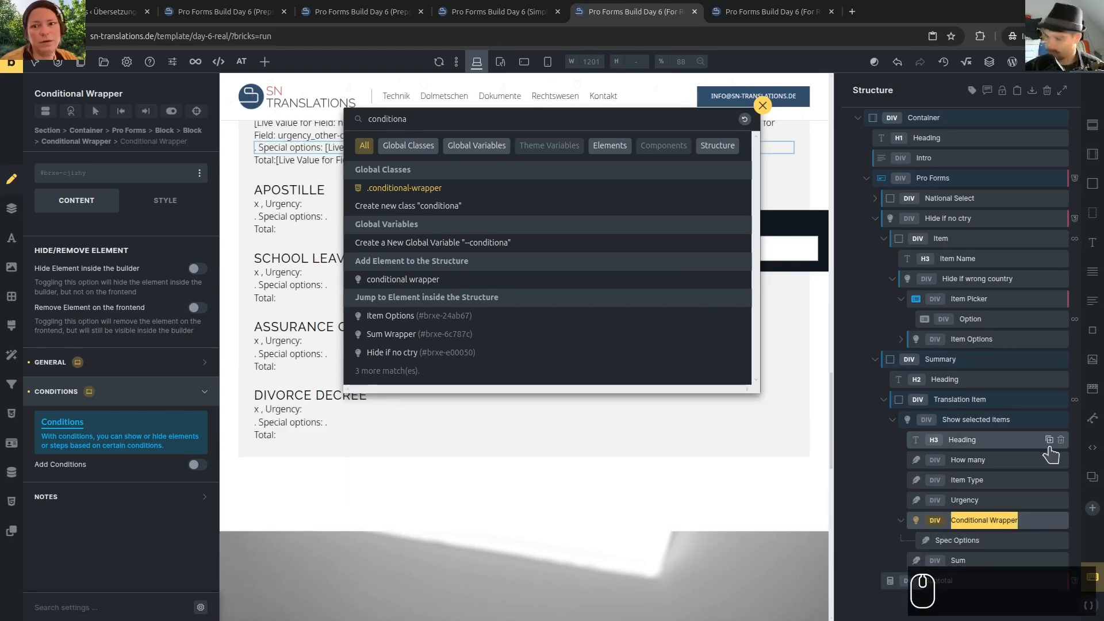
type("If no spec opt")
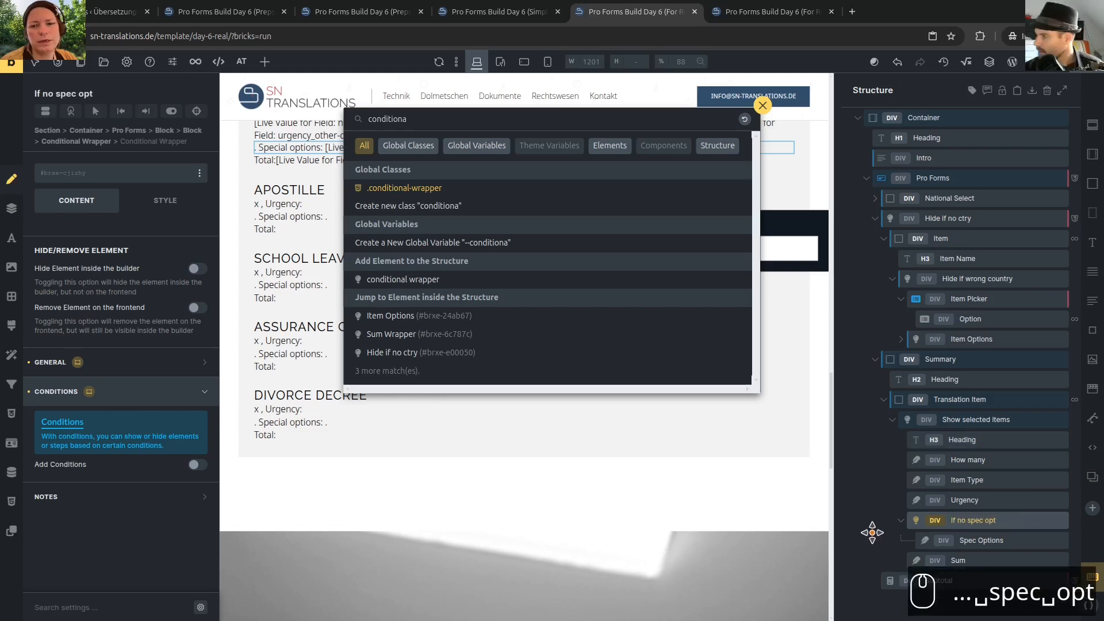
Move Spec Options out of the "If no spec opt" wrapper to directly below Urgency and delete the wrapper
left_click(977, 500)
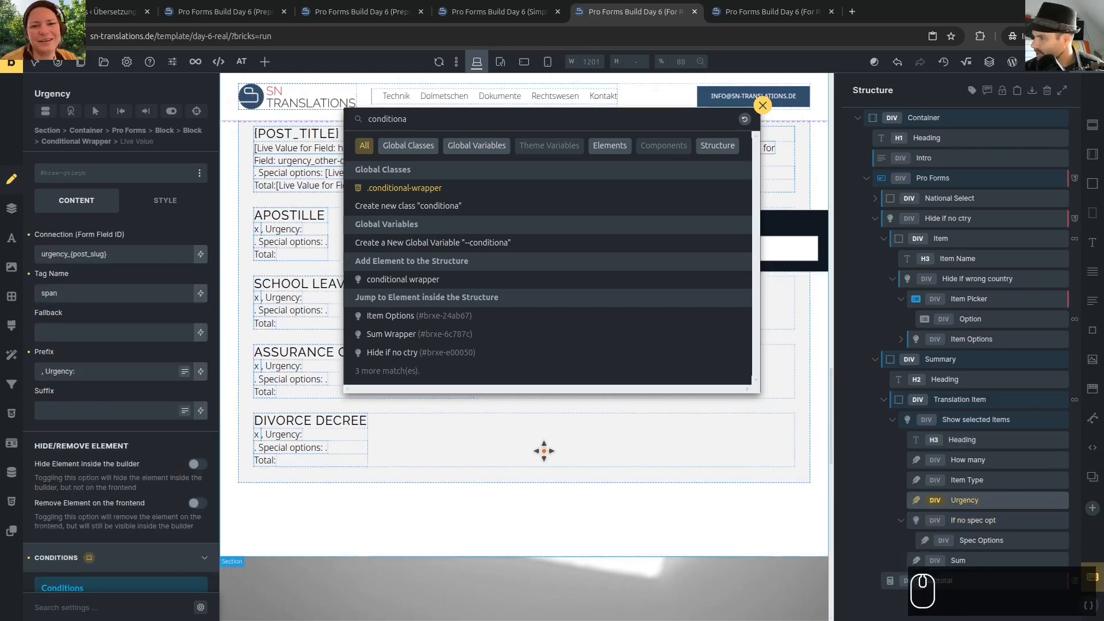
scroll(165, 512, "down", 4)
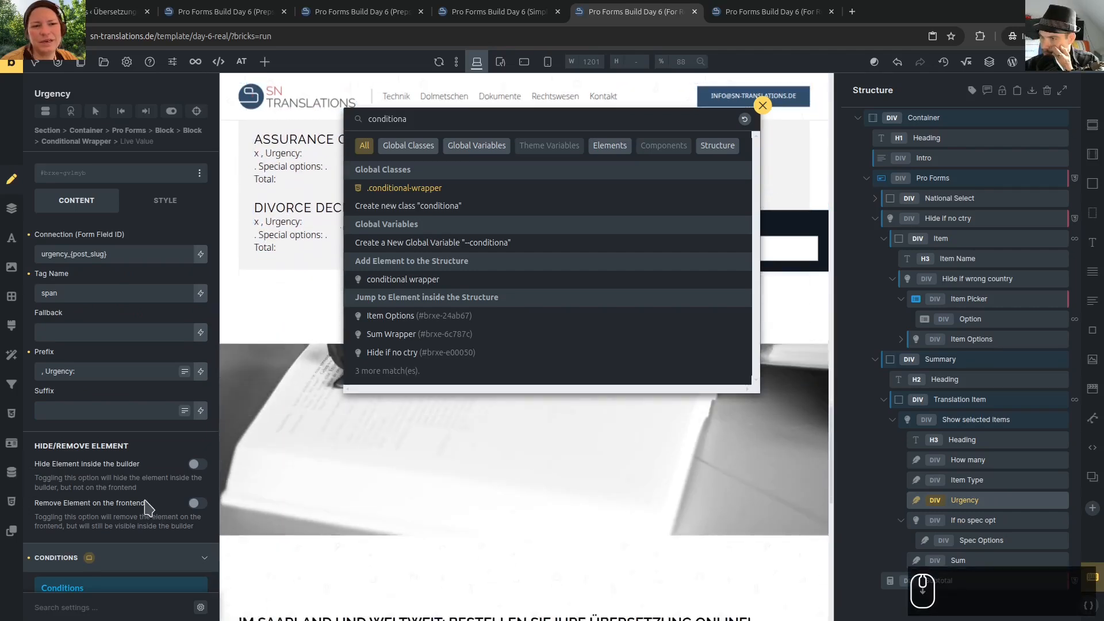
scroll(121, 489, "down", 2)
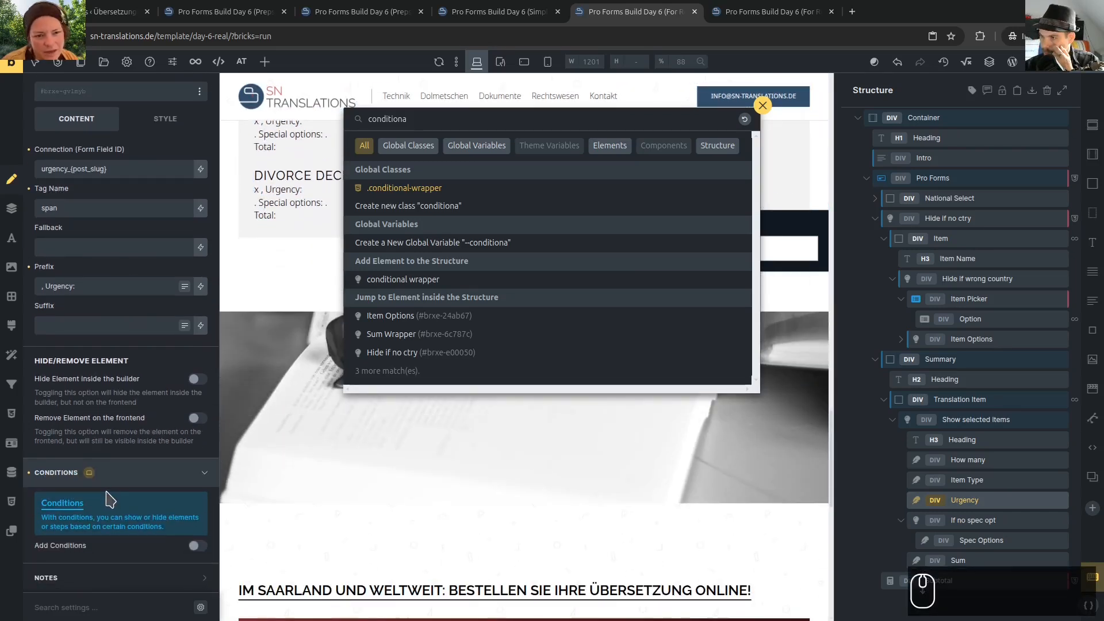
left_click_drag(929, 543, 906, 515)
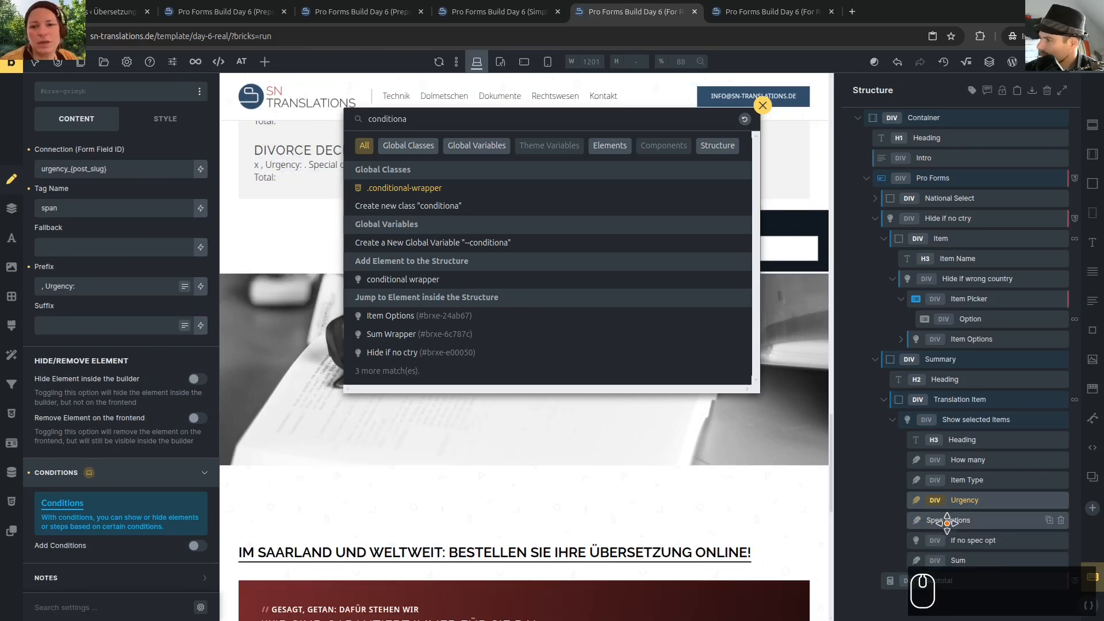
left_click(1061, 541)
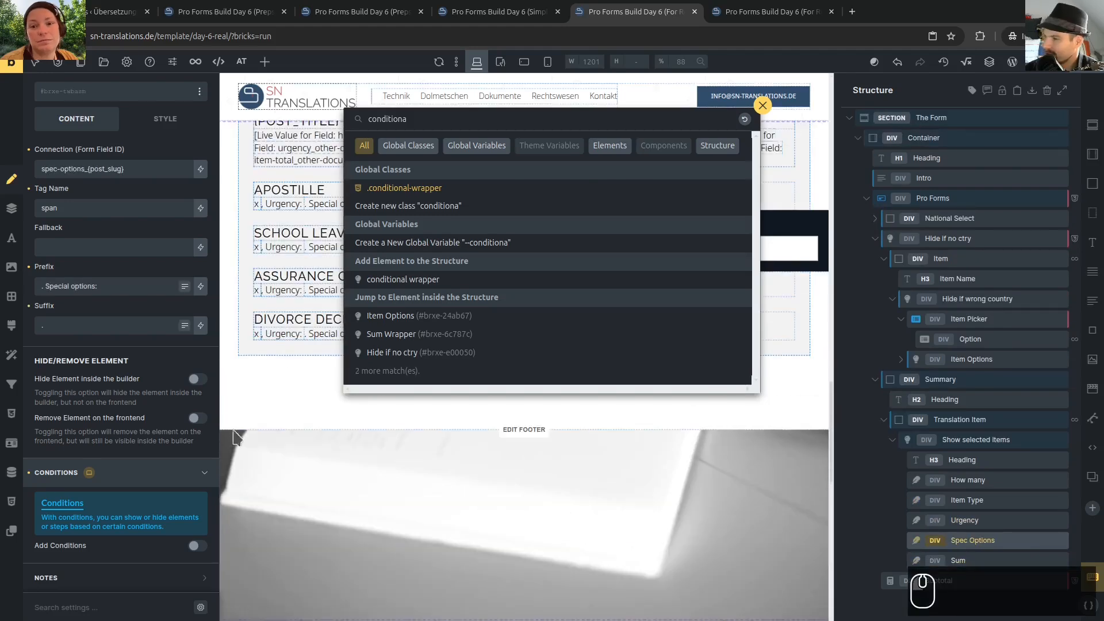
Enable conditions on the Summary's Spec Options live value and add one condition of type Form Field
left_click(190, 546)
scroll(68, 500, "down", 2)
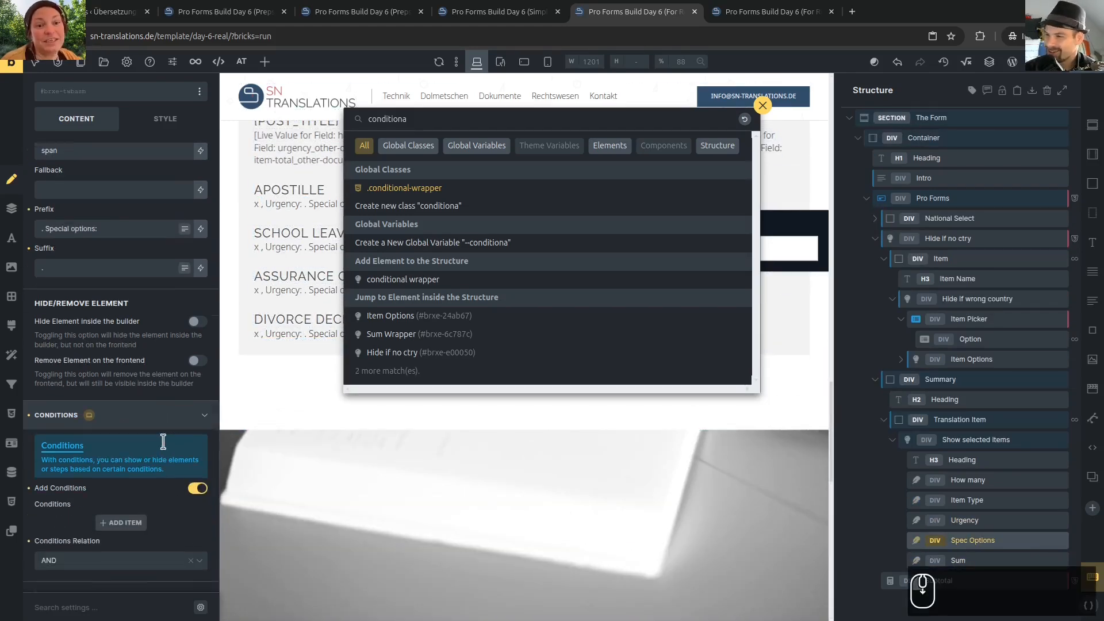
left_click(121, 504)
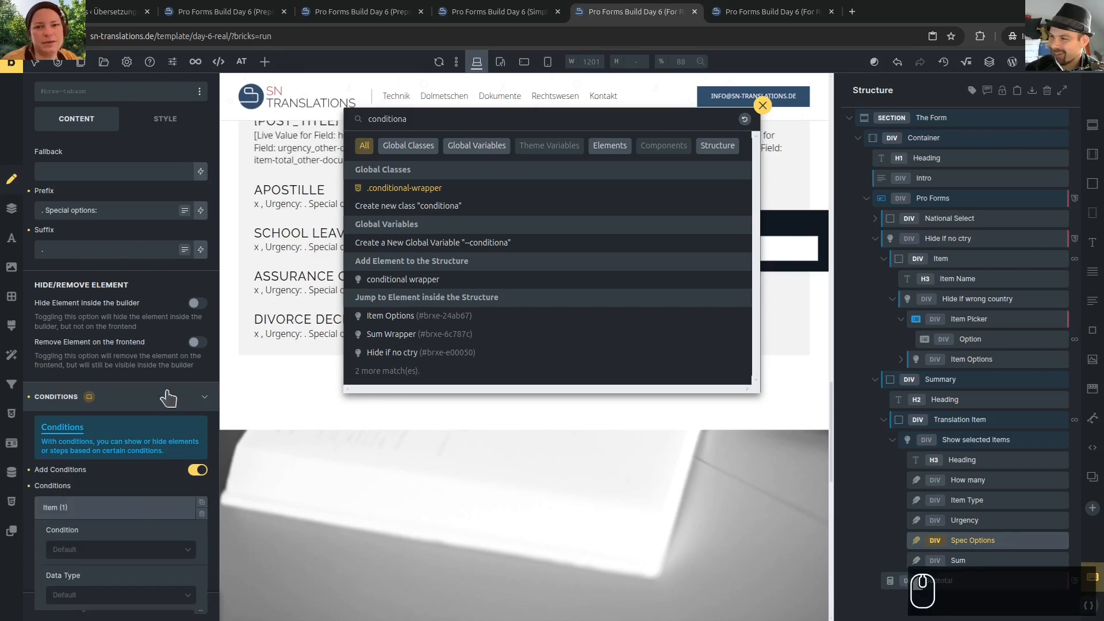
scroll(112, 374, "down", 3)
left_click(127, 433)
left_click(99, 471)
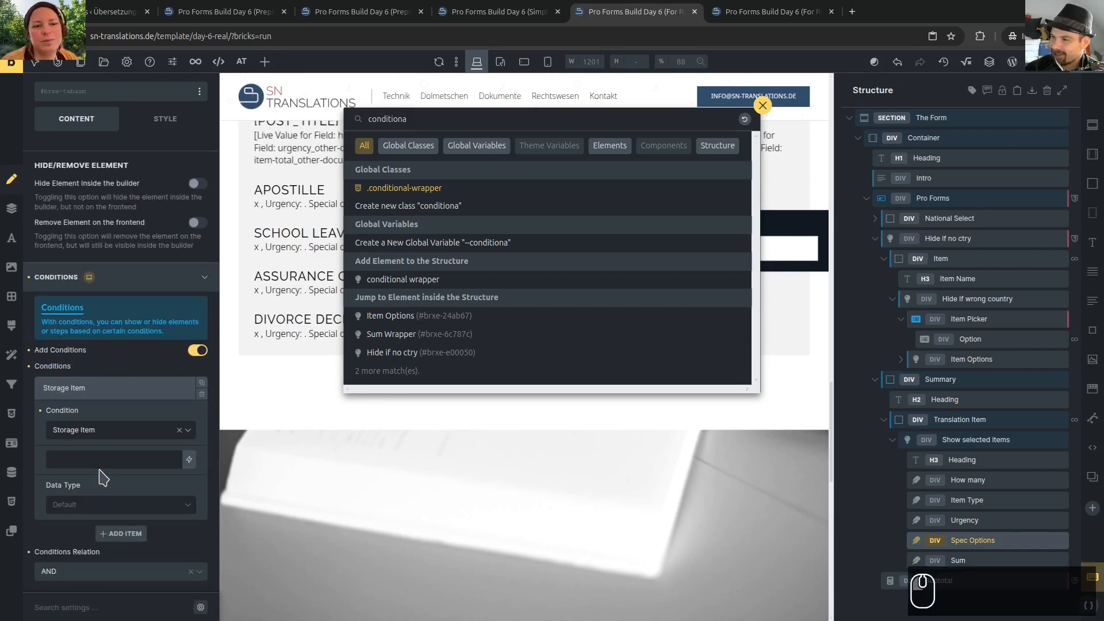
left_click(107, 439)
left_click(93, 460)
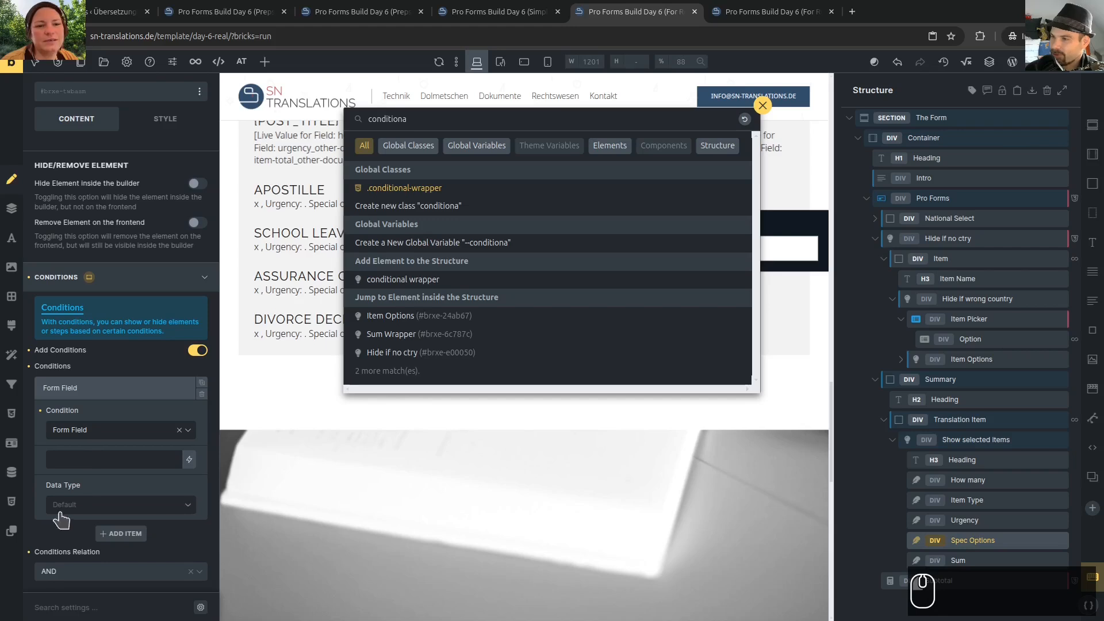
left_click(91, 463)
Expand Item Options and copy the field ID of its Spec Options select
scroll(675, 266, "up", 5)
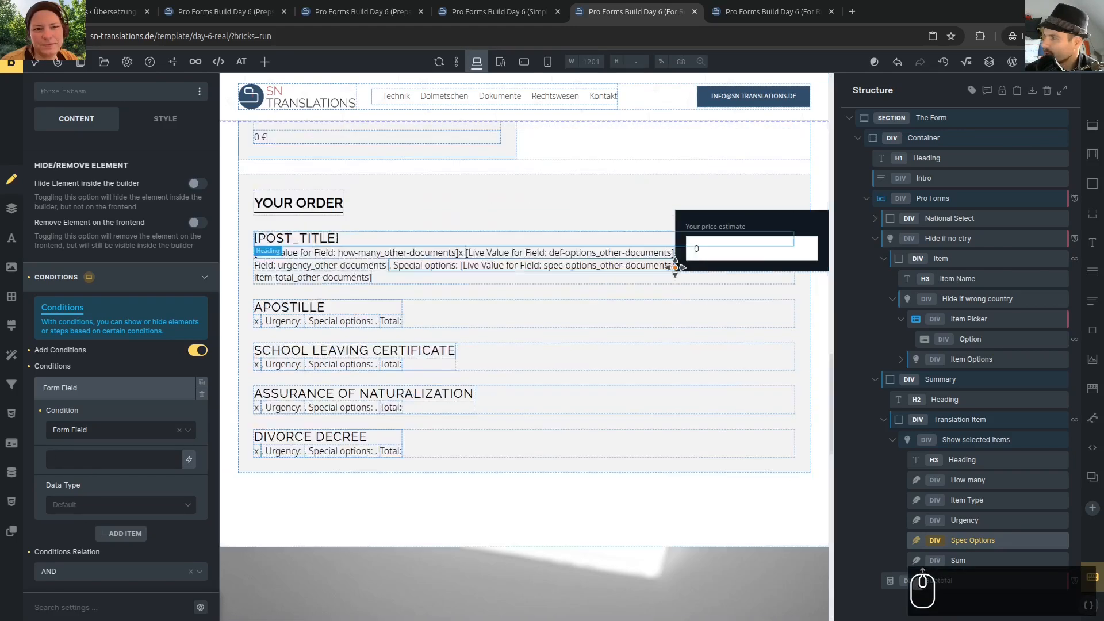
left_click(900, 359)
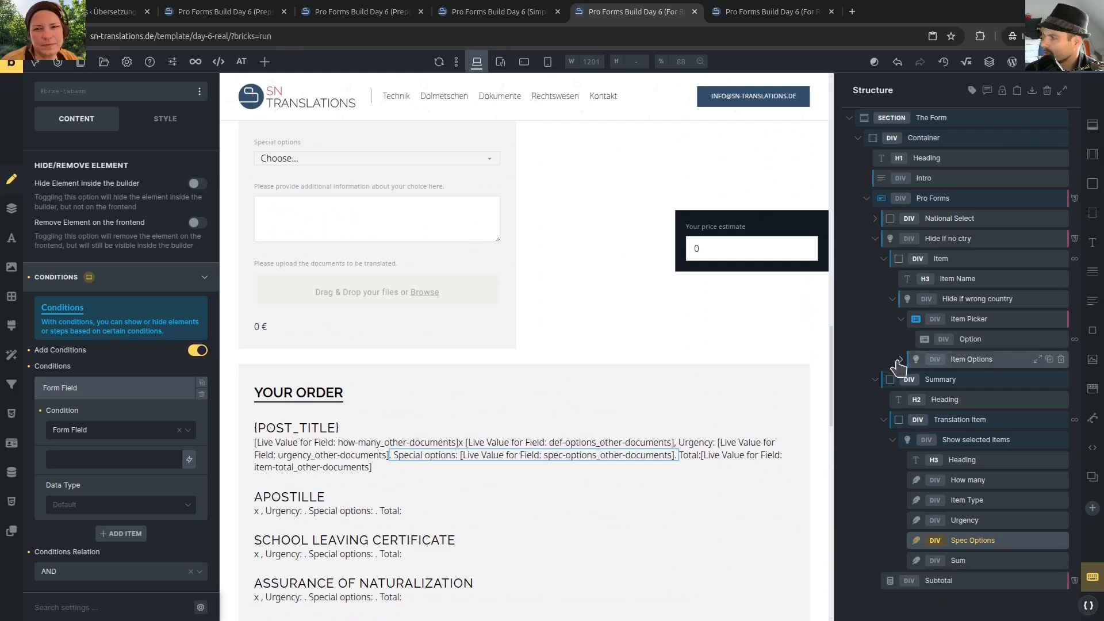
left_click(978, 346)
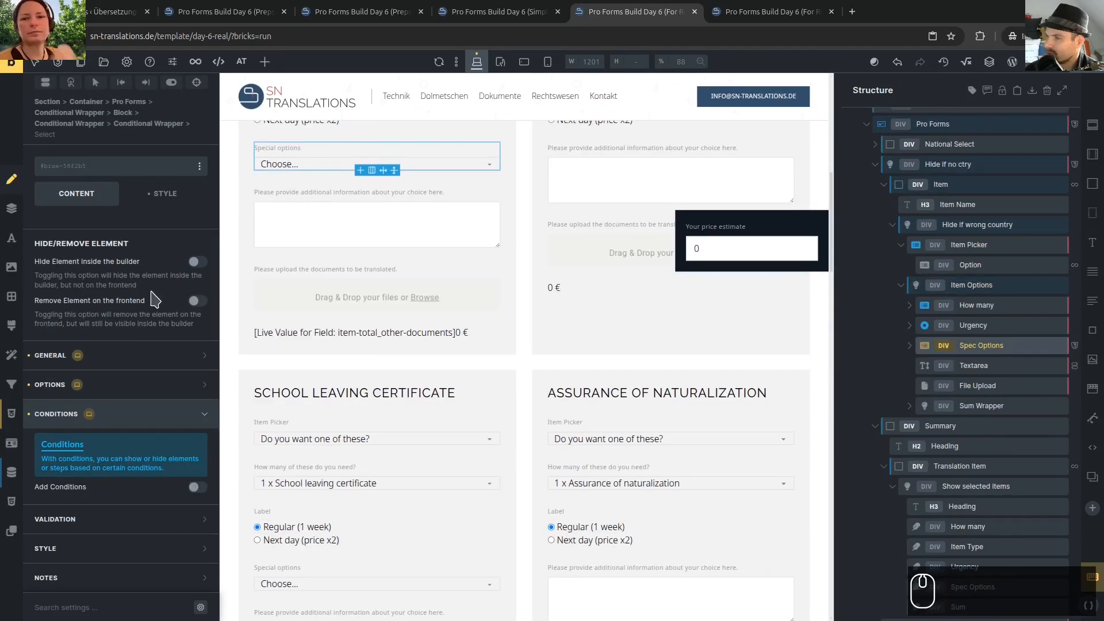
key("ctrl+c")
Set the Summary Spec Options' Form Field condition to spec-options_{post_slug} with the operator Is Not Empty
left_click(975, 540)
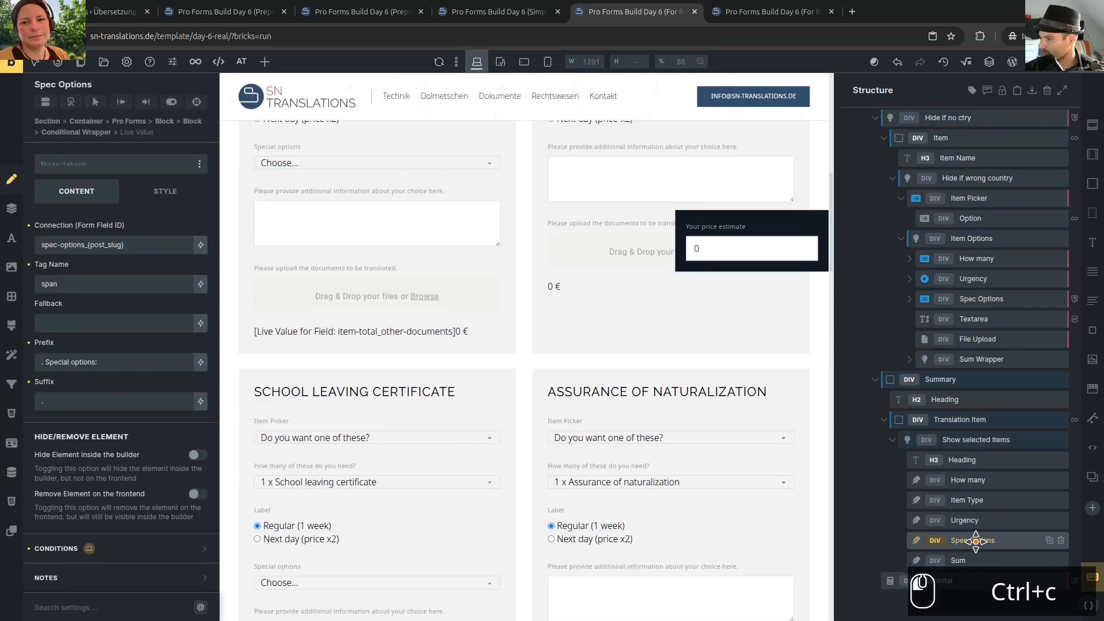
scroll(249, 451, "down", 3)
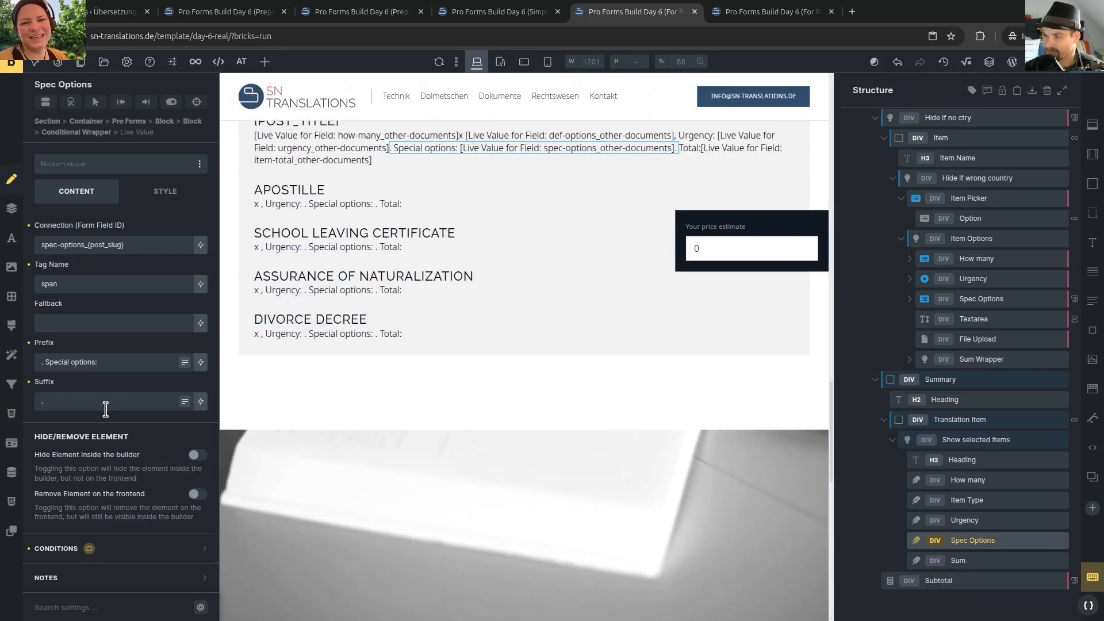
scroll(111, 502, "down", 1)
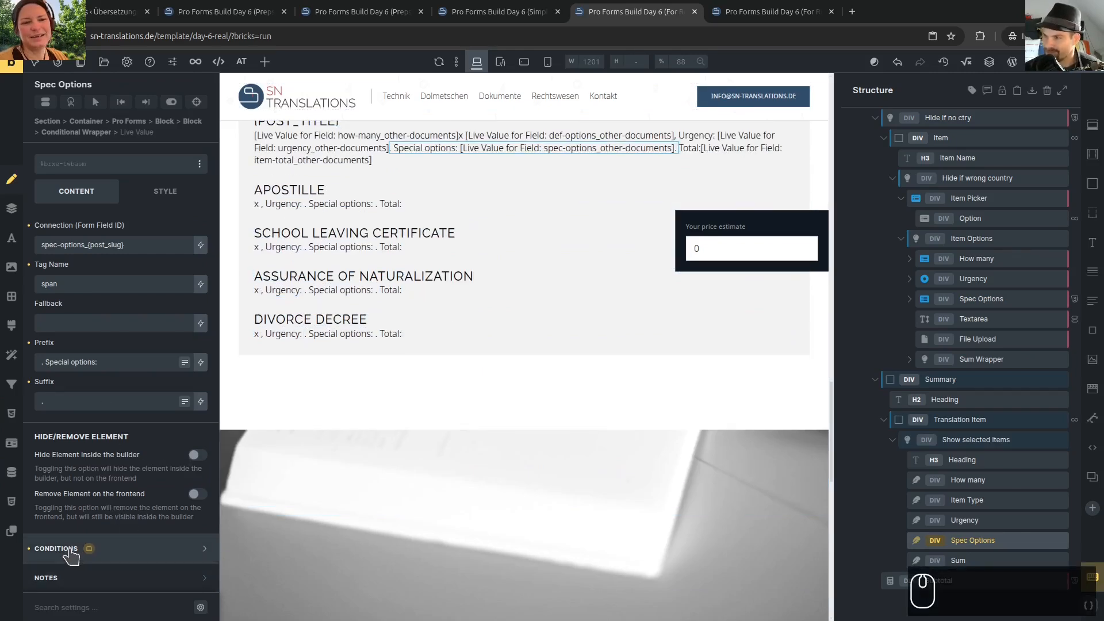
left_click(67, 552)
scroll(81, 506, "down", 3)
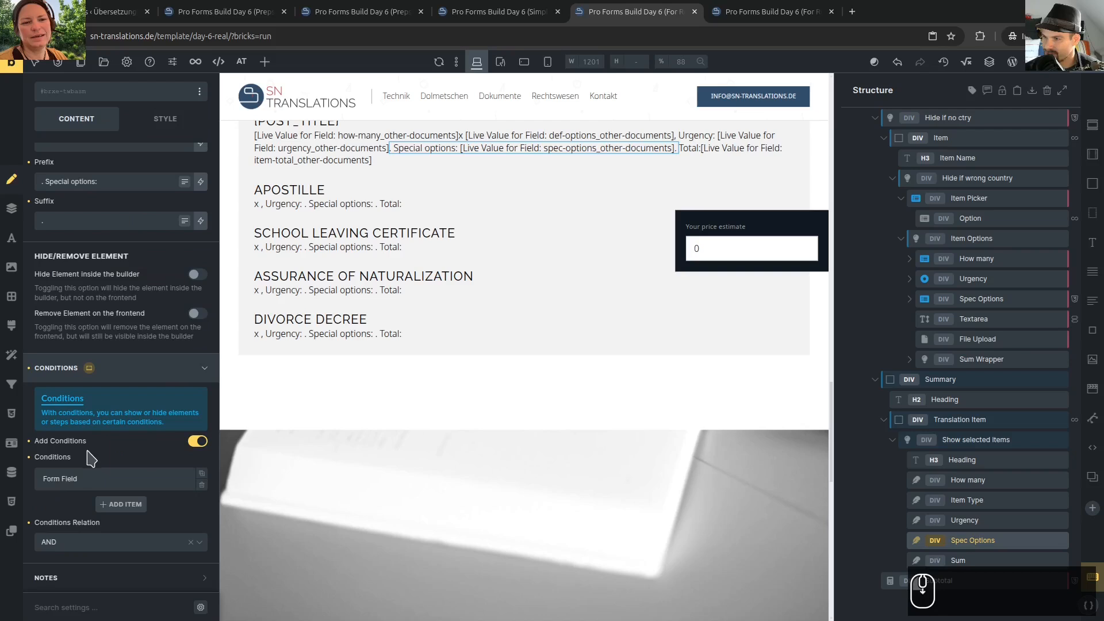
left_click(99, 484)
scroll(104, 472, "down", 2)
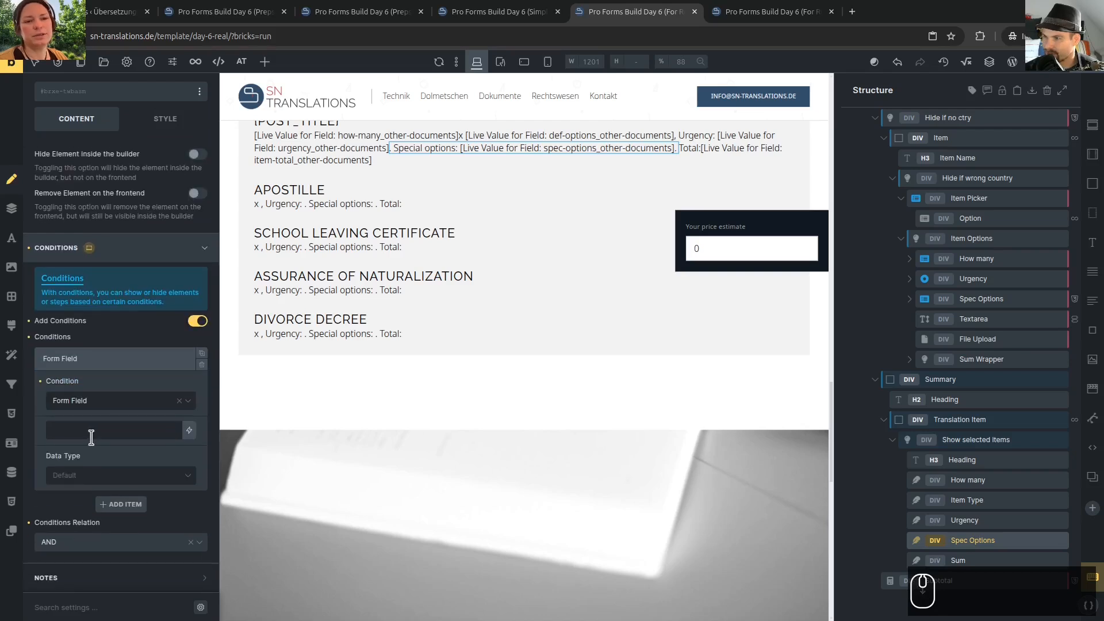
key("ctrl+v")
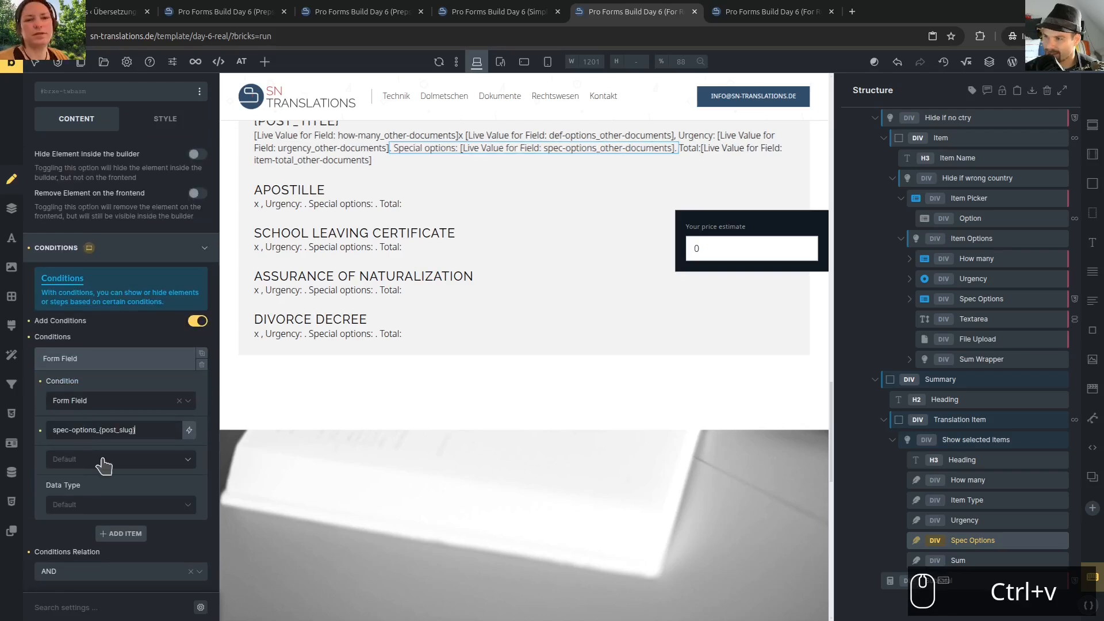
left_click(113, 459)
scroll(121, 539, "down", 3)
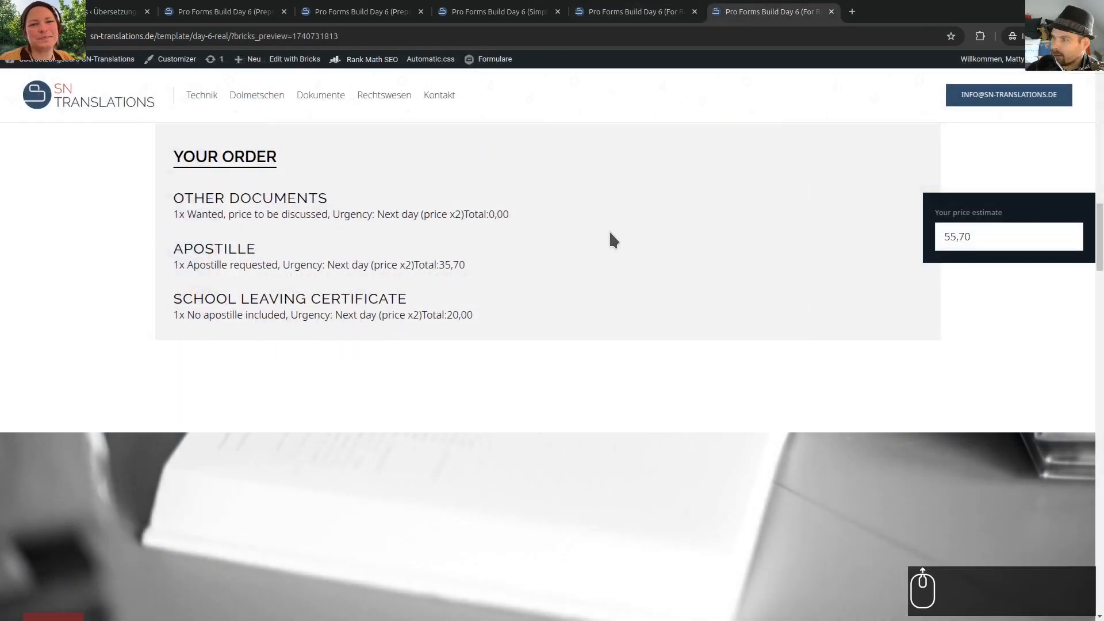
In the frontend preview, choose "Includes attachment" as the School Leaving Certificate's special option and check its order summary entry
scroll(607, 233, "up", 5)
scroll(606, 239, "up", 2)
left_click(278, 454)
left_click(248, 483)
scroll(144, 415, "down", 10)
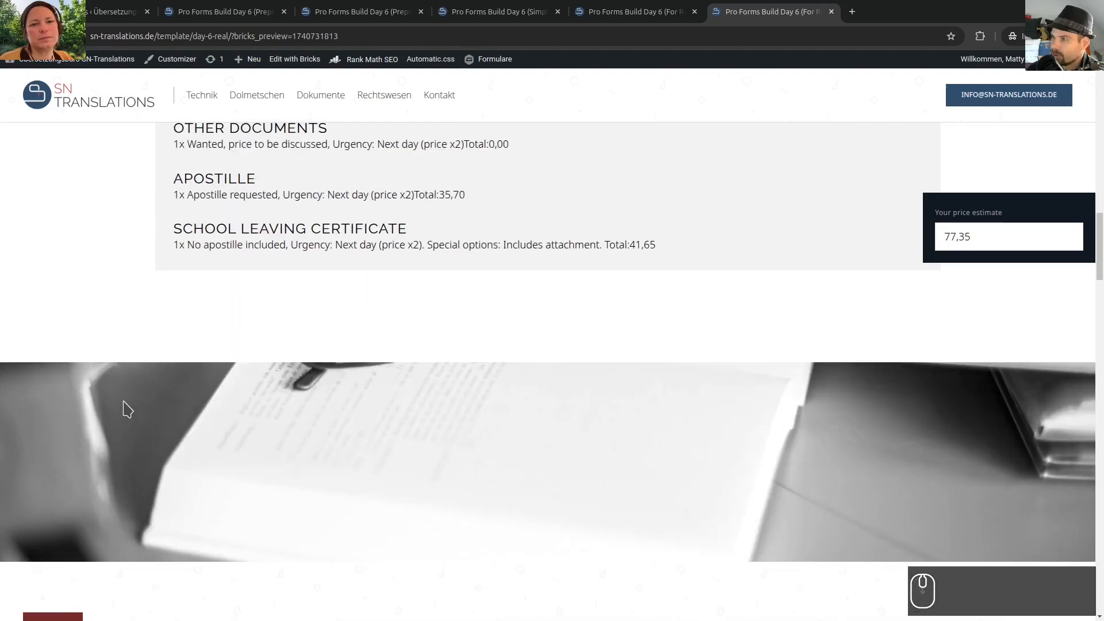
scroll(282, 386, "up", 1)
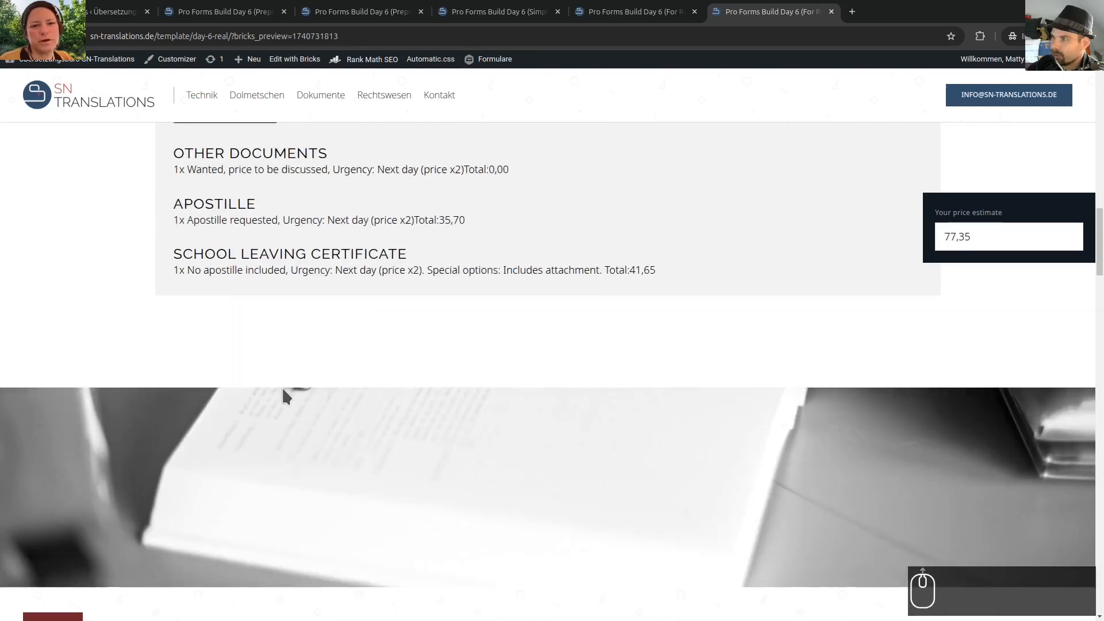
Highlight the junction between the urgency text and "Total:" in the Other Documents summary entry, and clear the selection
left_click_drag(462, 211, 469, 212)
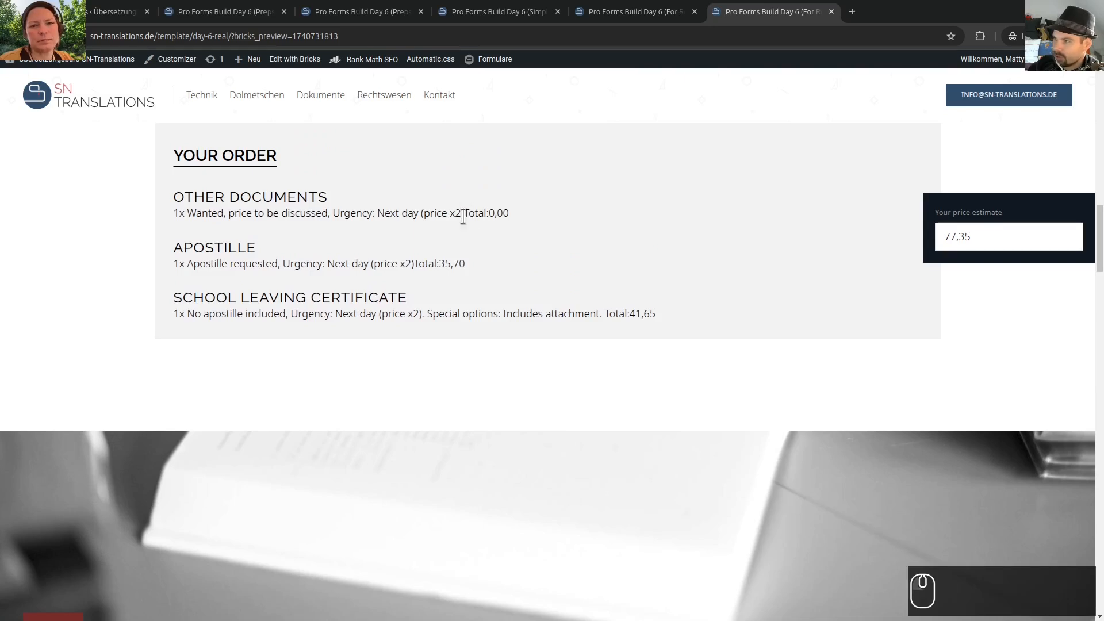
left_click_drag(462, 213, 476, 214)
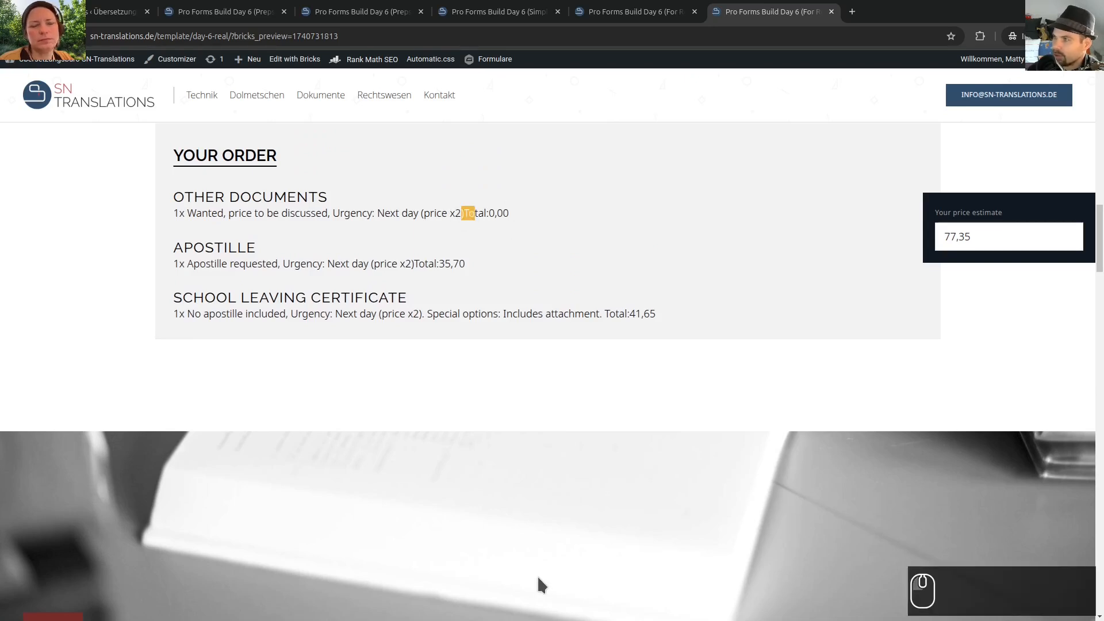
left_click(870, 413)
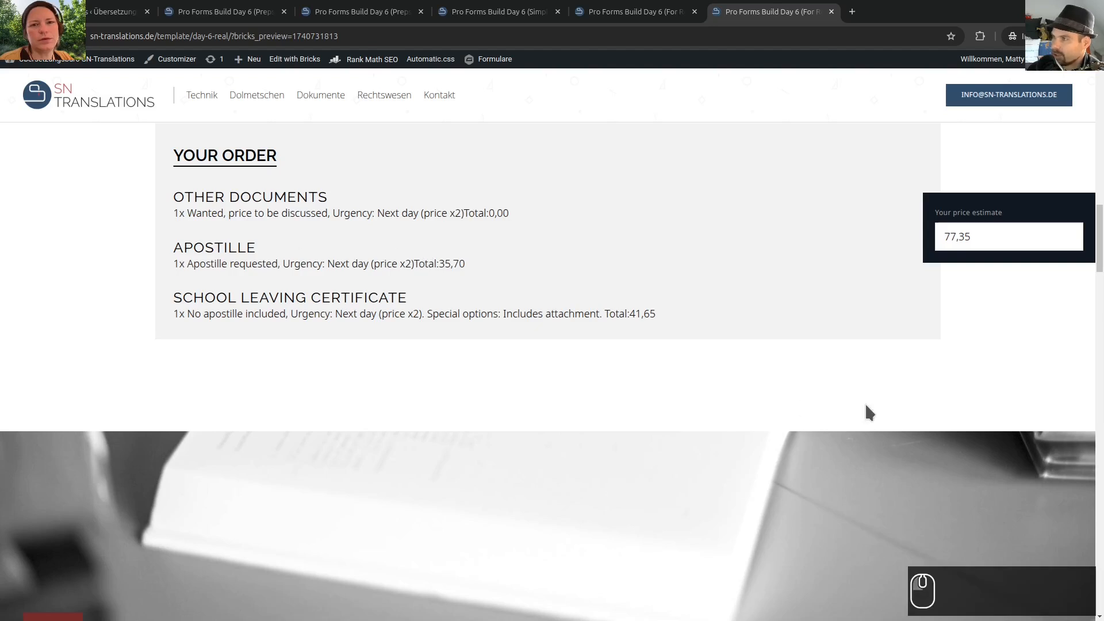
Compare the School Leaving Certificate's chosen options and item prices with the entries in the Your Order summary
scroll(656, 379, "up", 6)
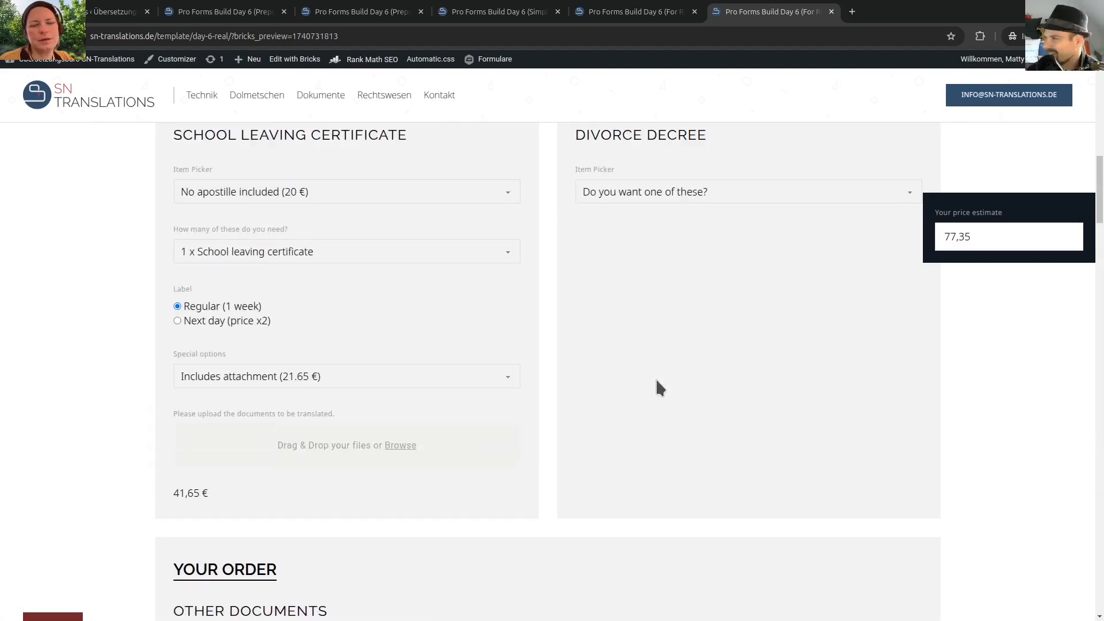
scroll(658, 382, "down", 6)
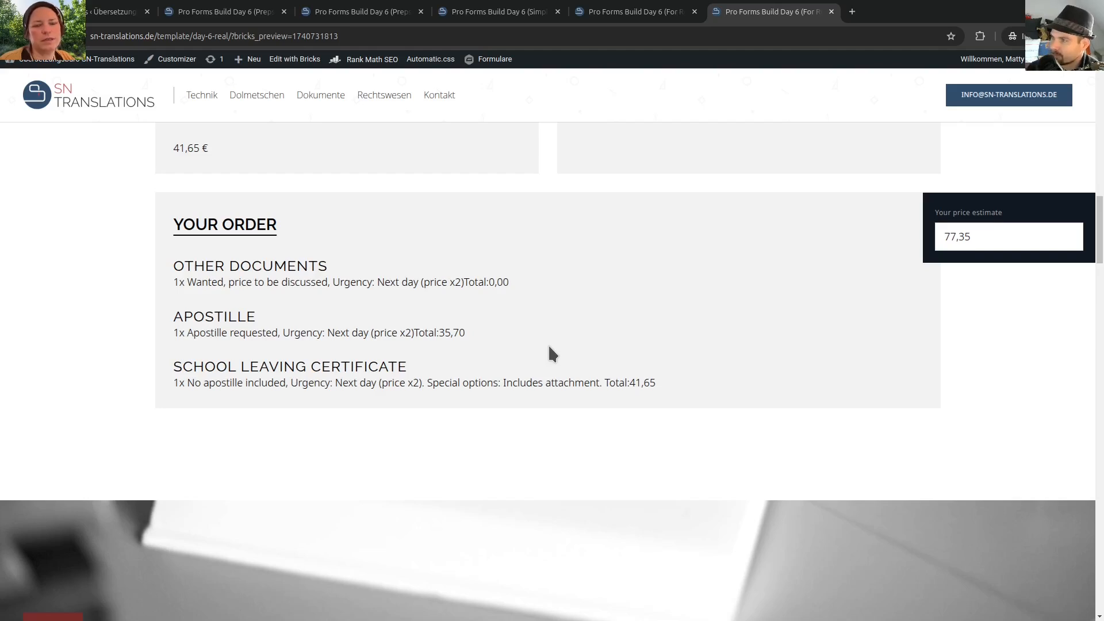
scroll(549, 347, "up", 2)
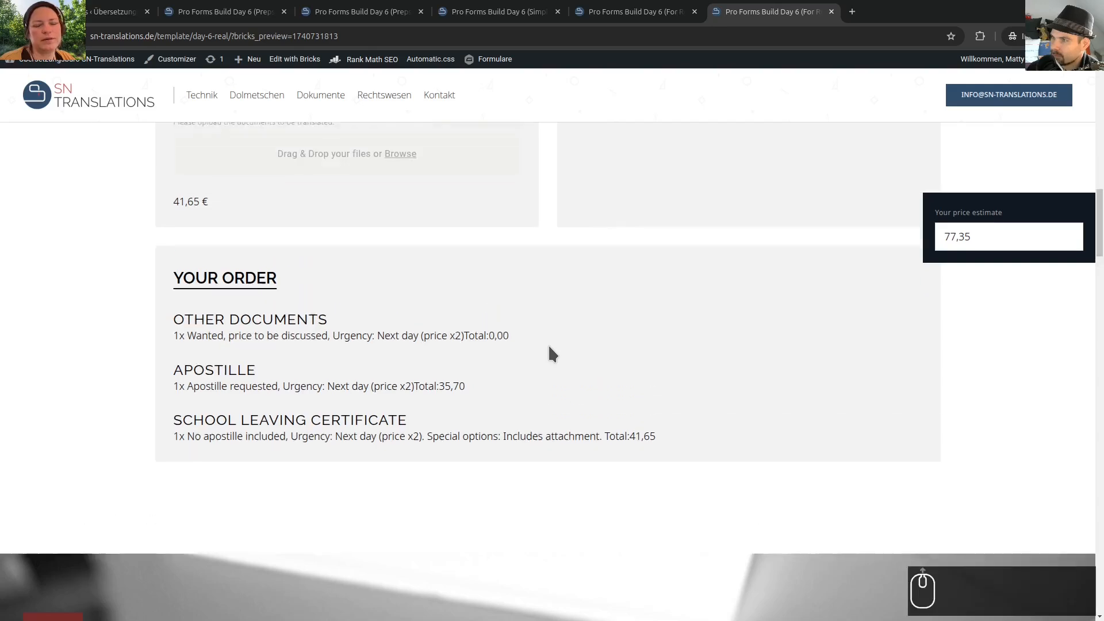
scroll(548, 347, "down", 2)
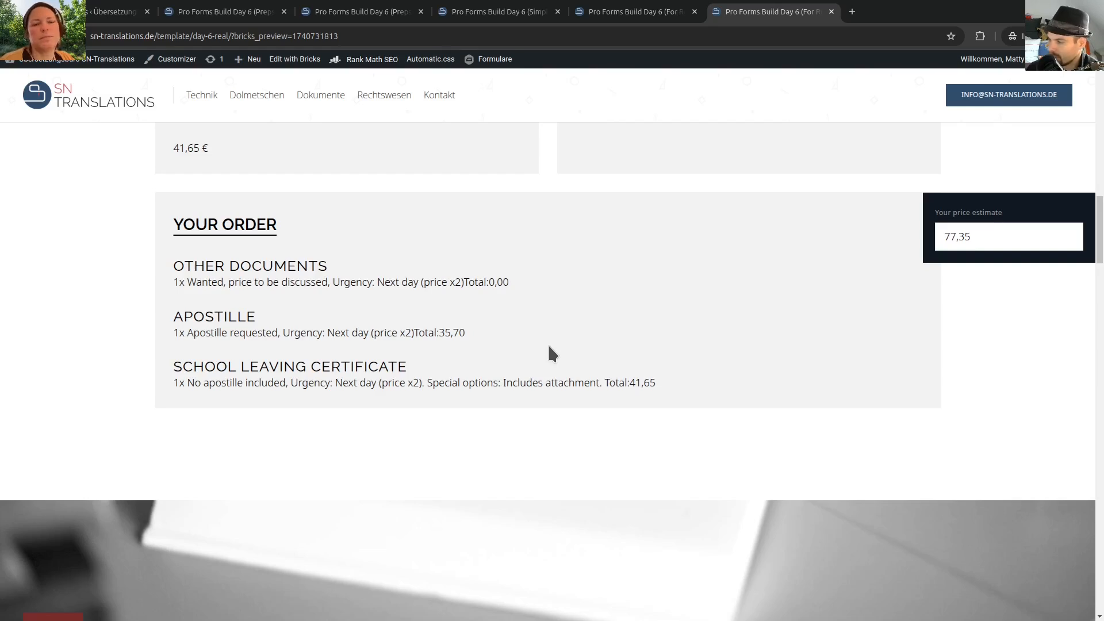
scroll(602, 426, "up", 8)
scroll(603, 427, "up", 10)
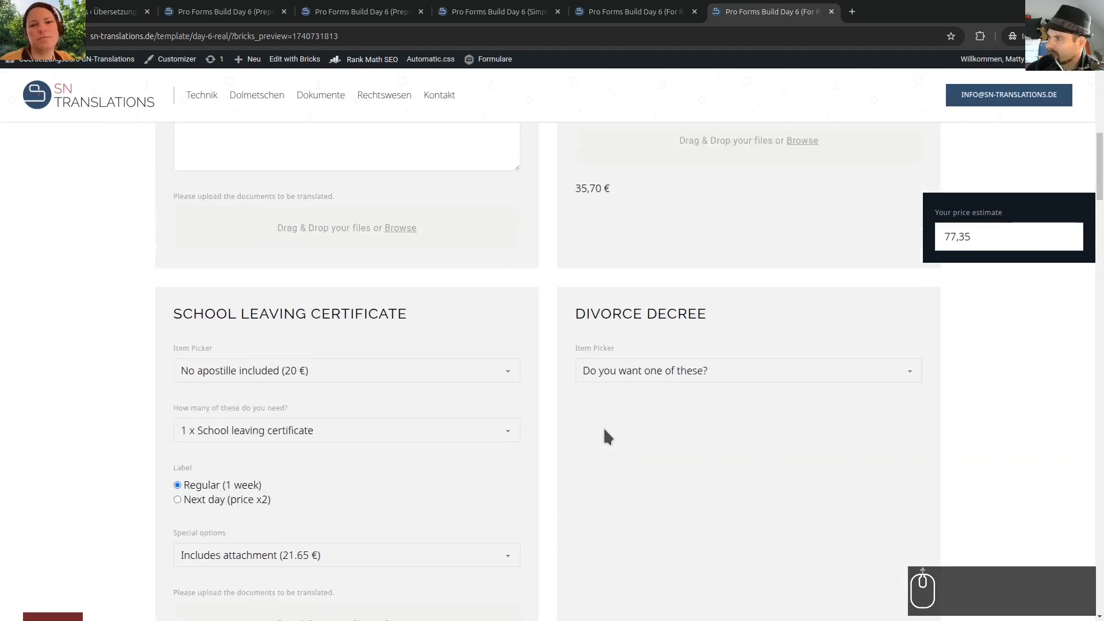
scroll(603, 427, "down", 1)
scroll(602, 427, "down", 18)
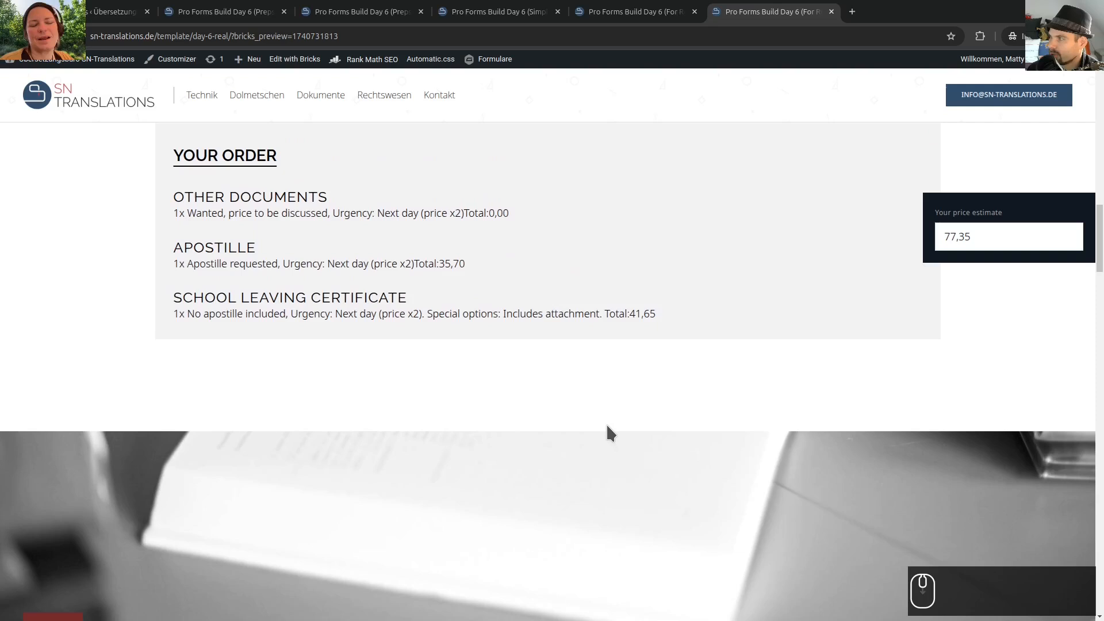
scroll(608, 426, "up", 2)
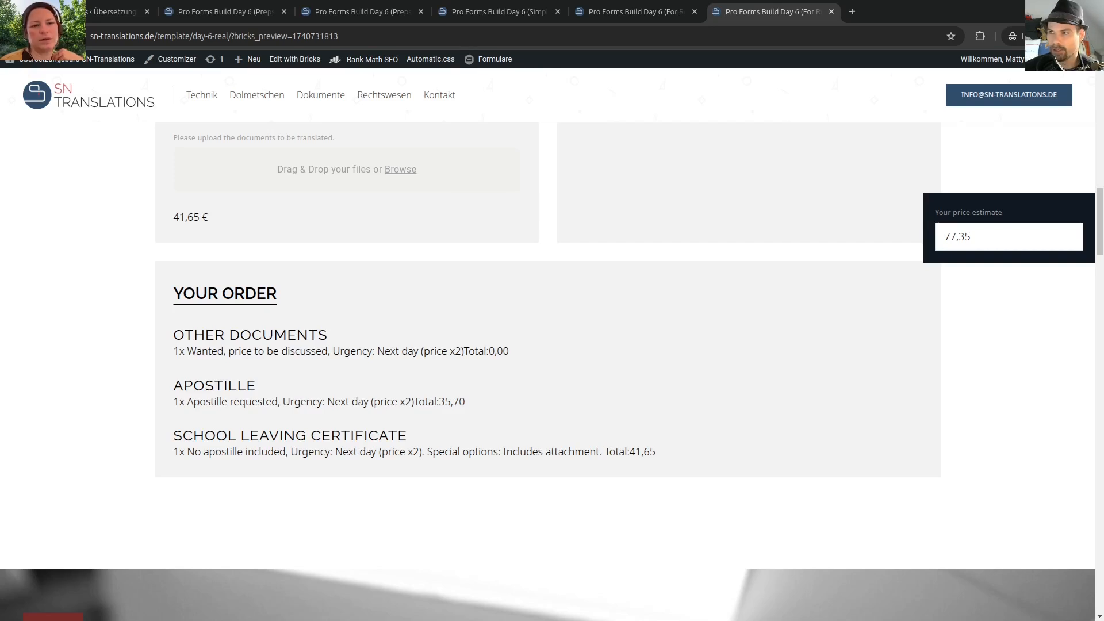
Return to the builder showing the condition settings of the Summary's Spec Options live value
left_click(633, 12)
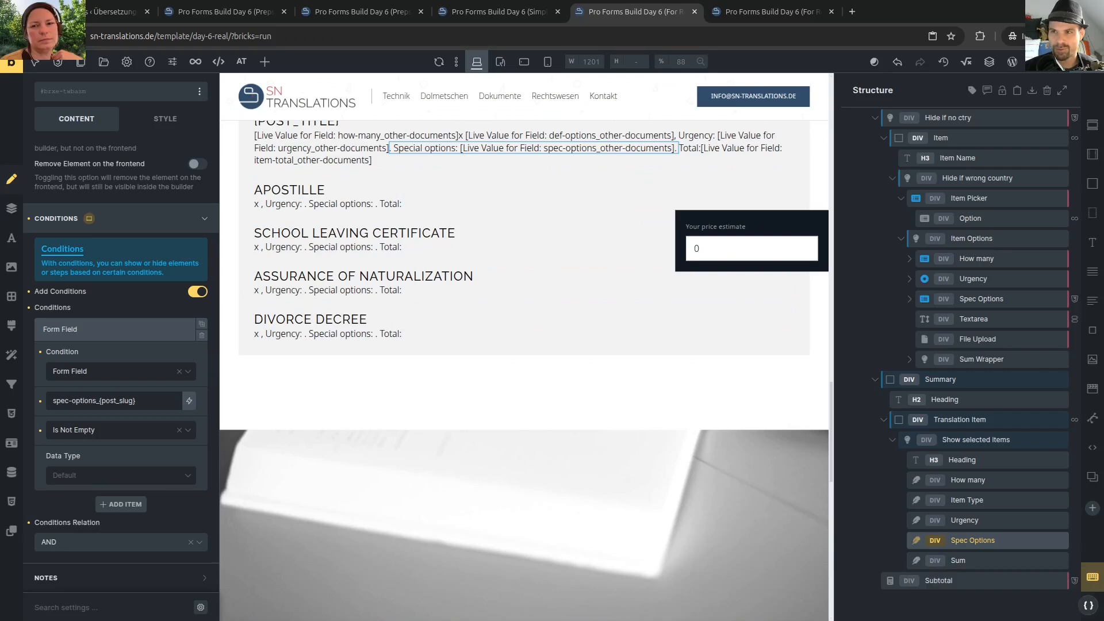
key("super+Tab")
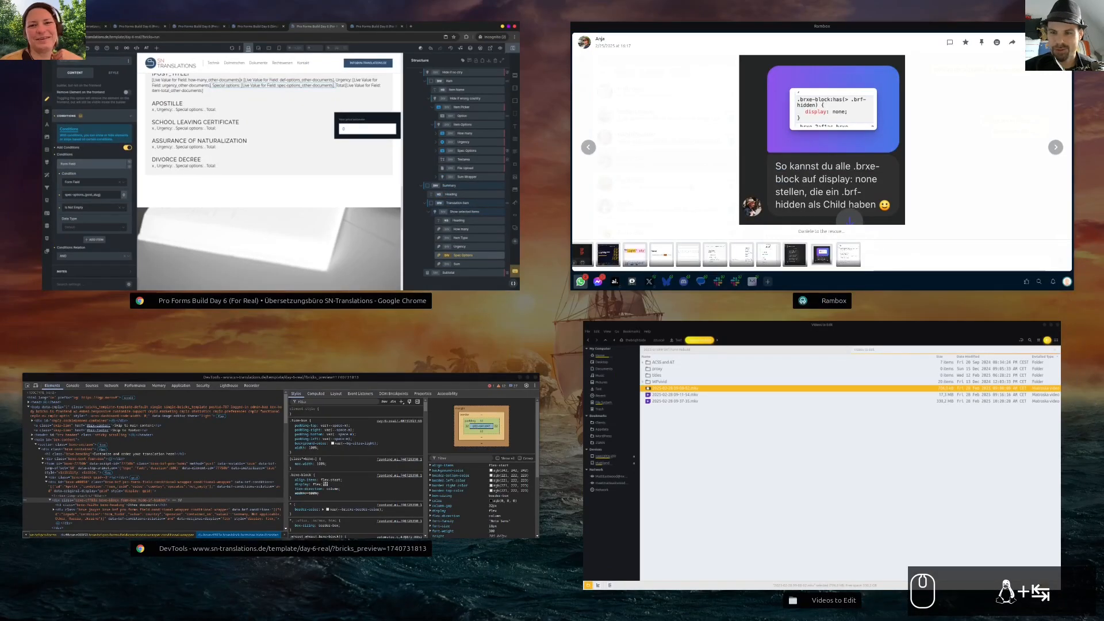
left_click(280, 156)
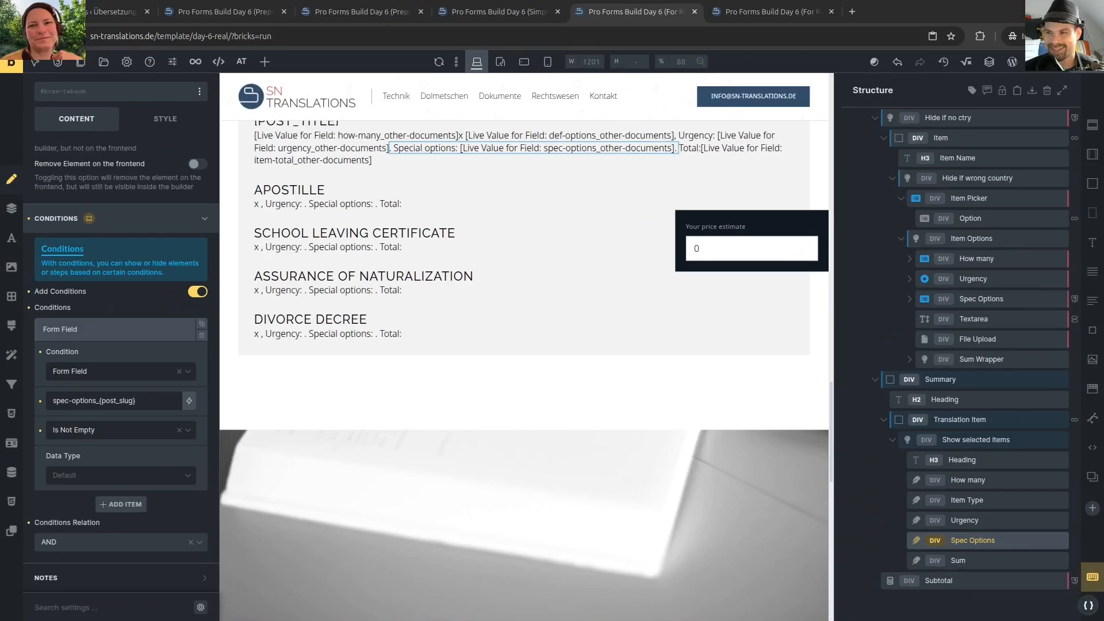